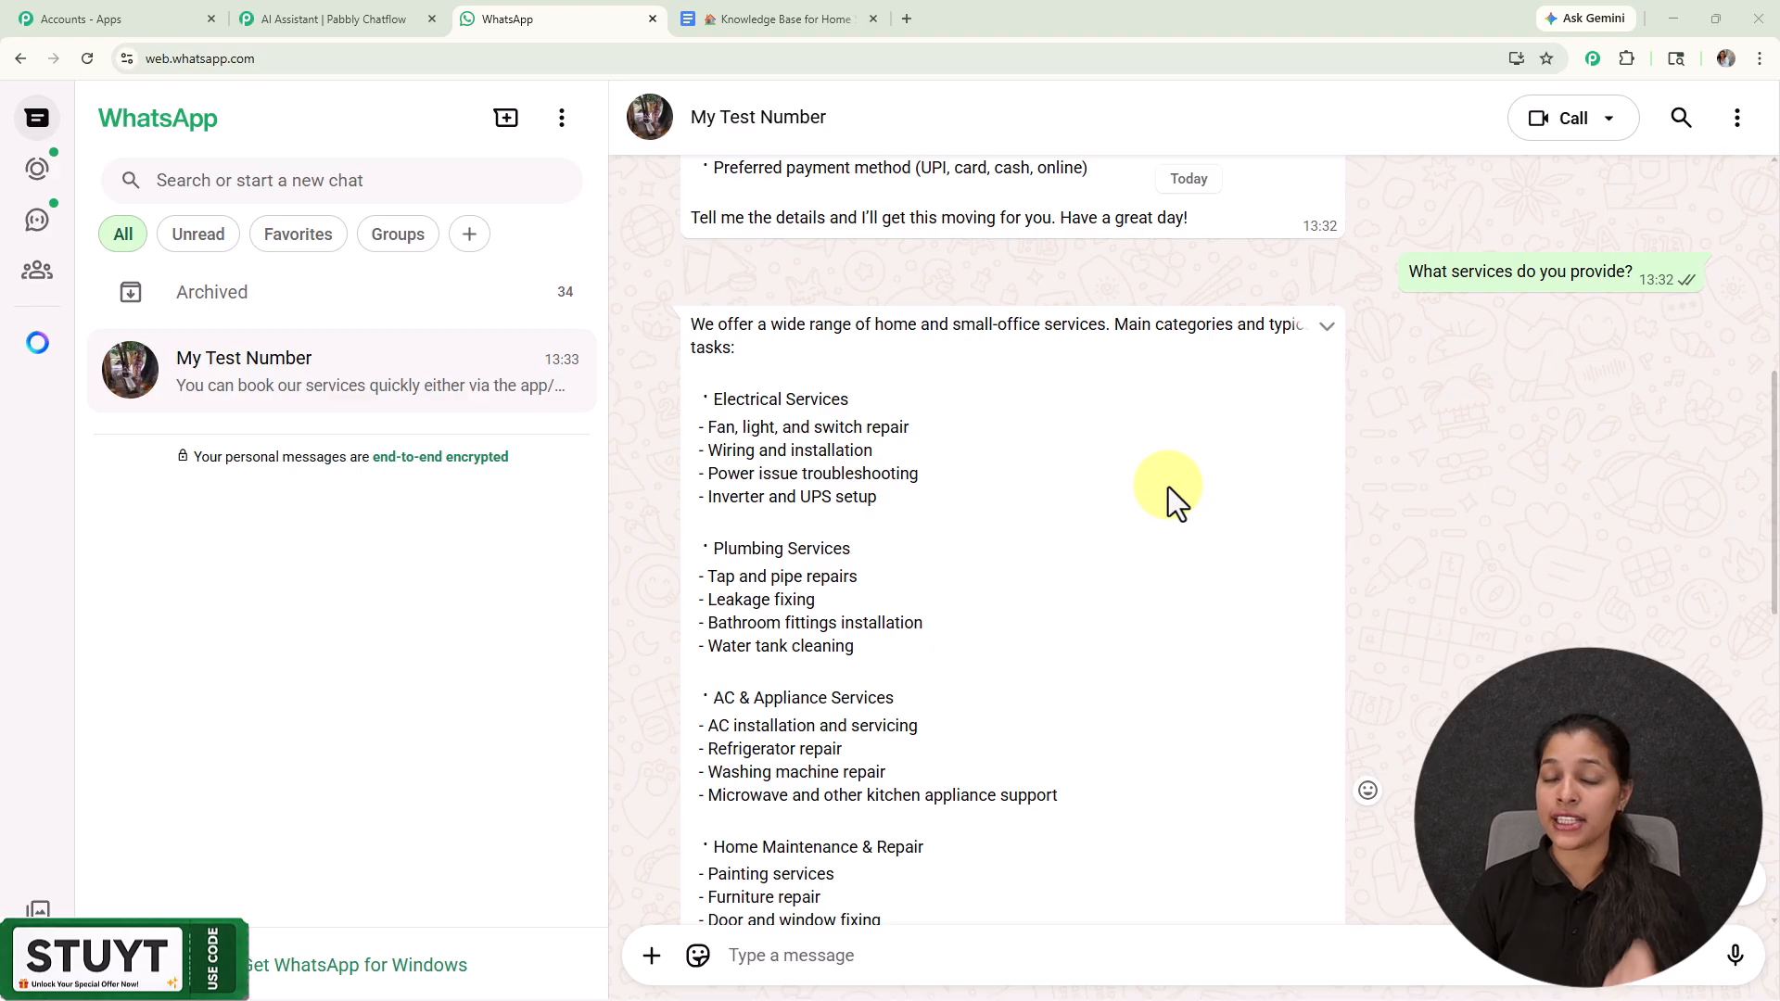
Step: Clear all messages from the My Test Number chat after reviewing the earlier service and booking replies
scroll(1170, 482, "down", 5)
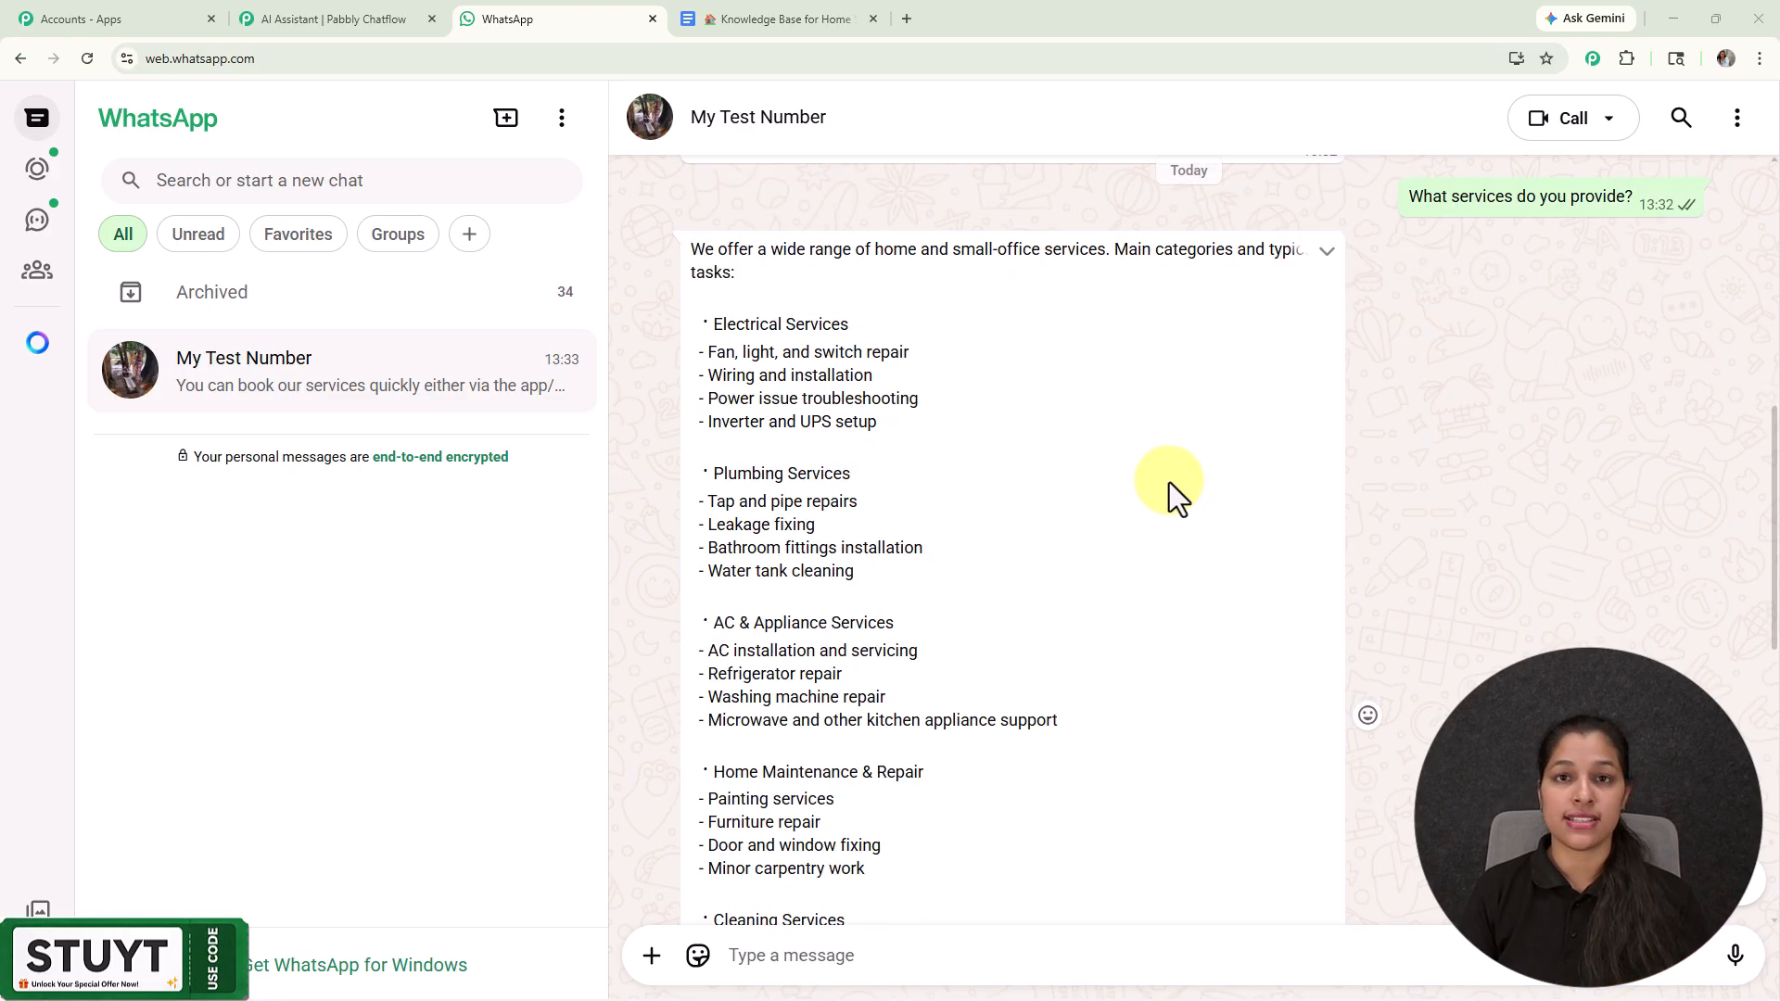
scroll(1170, 483, "down", 2)
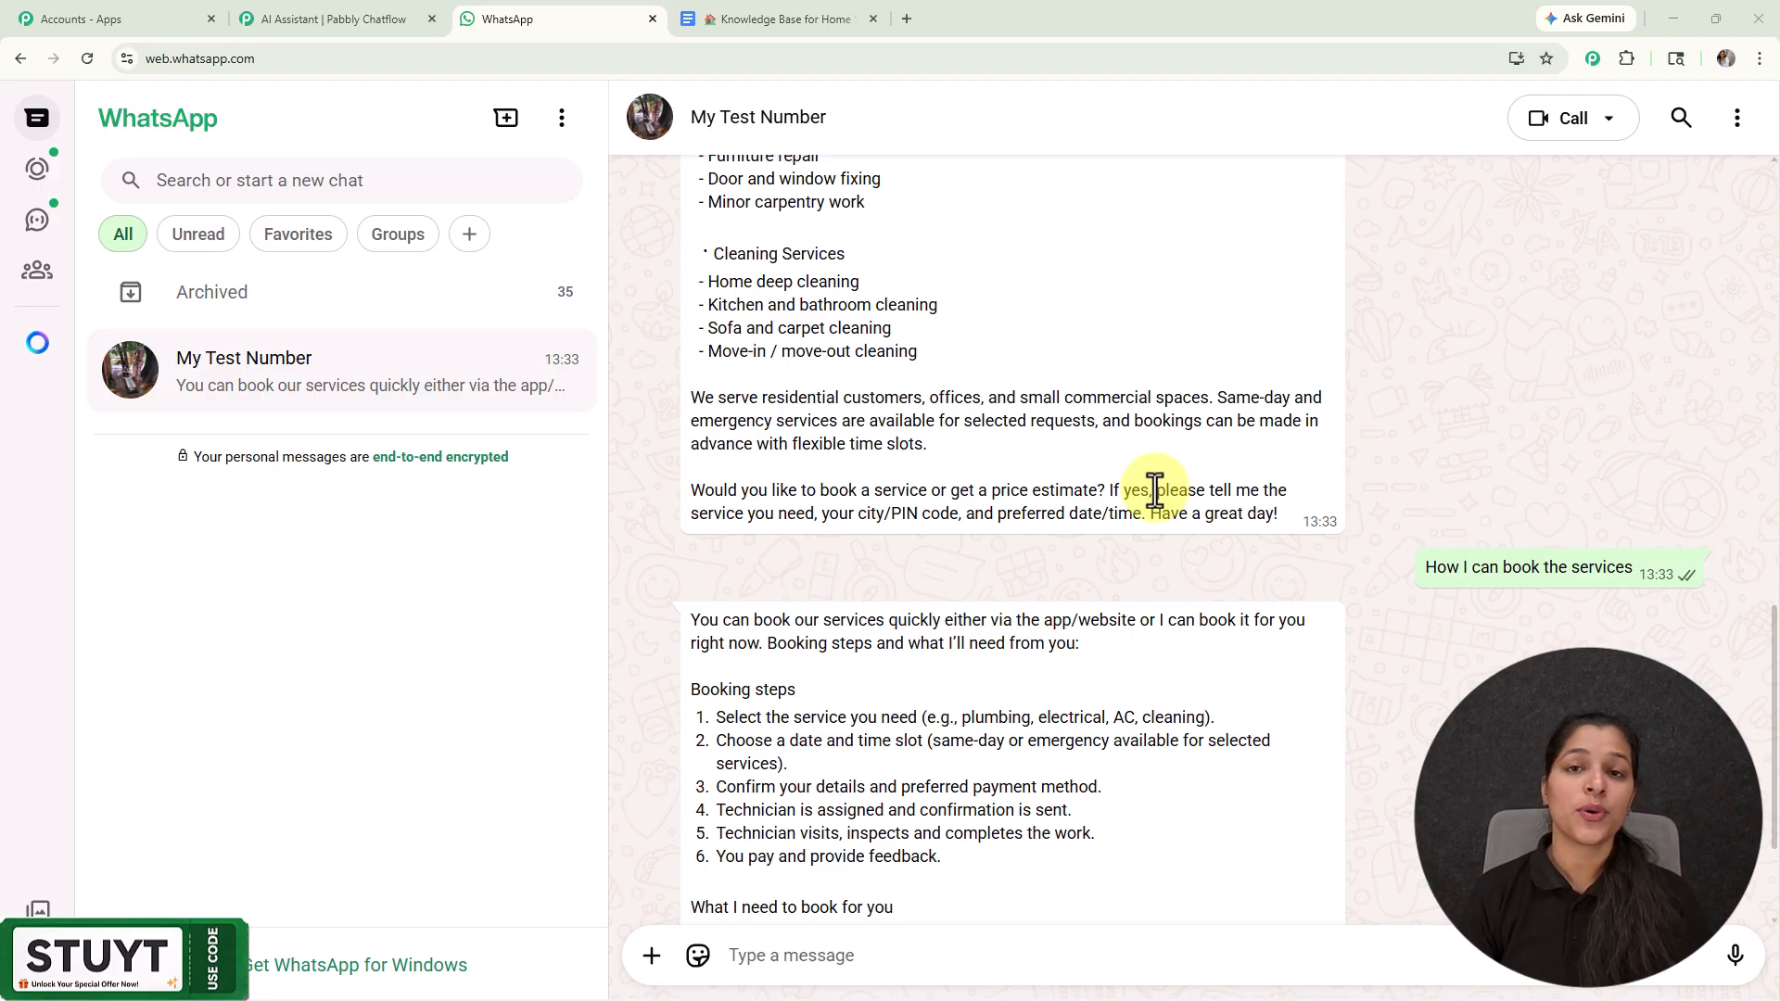
scroll(1154, 491, "down", 2)
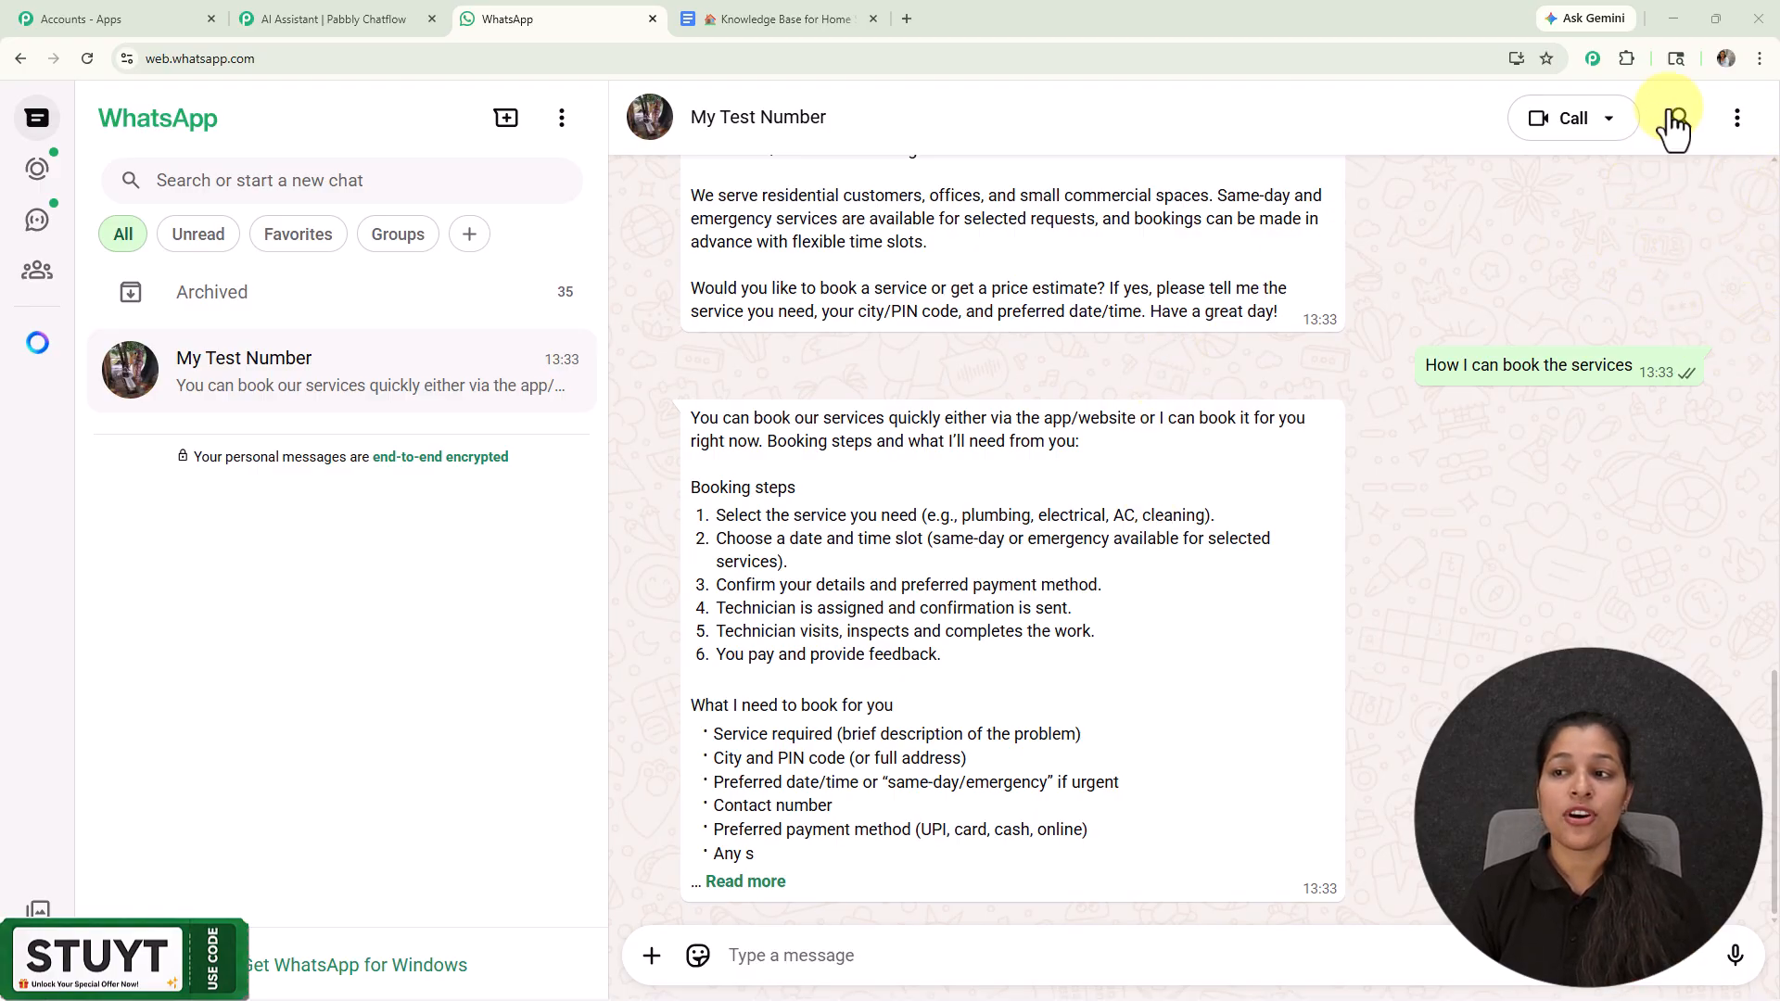
left_click(1724, 130)
left_click(1632, 682)
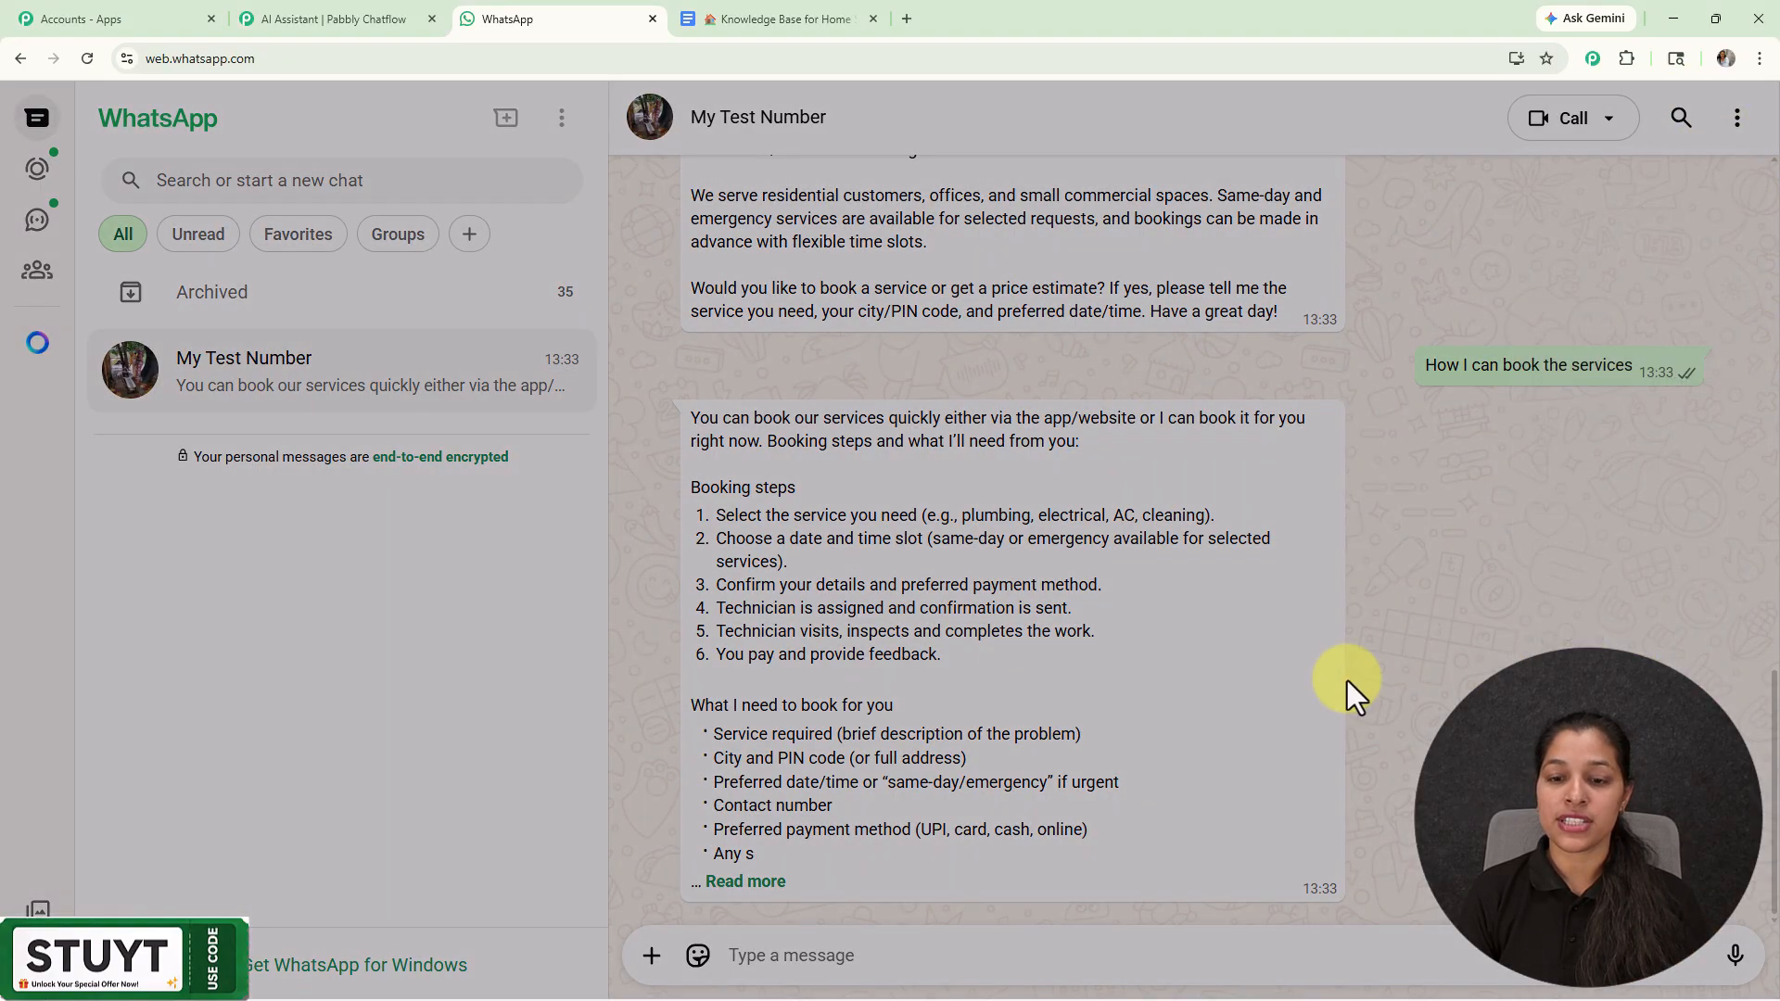
left_click(1085, 649)
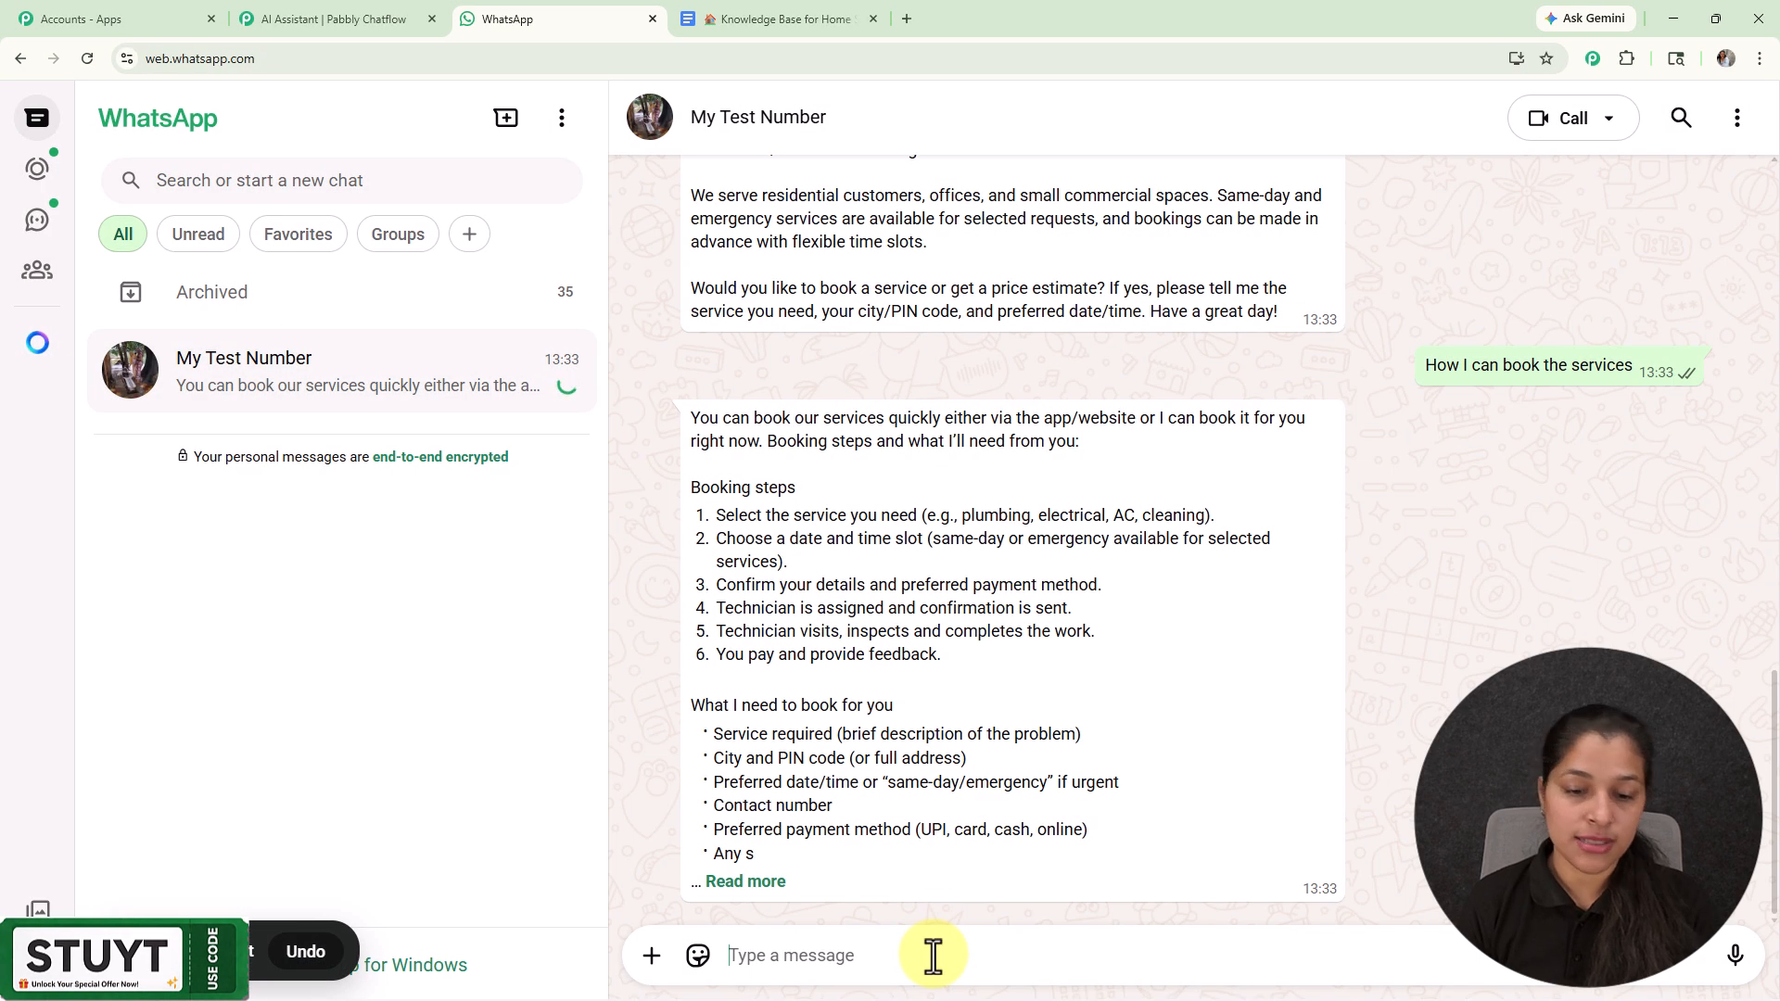
Step: Send "Hey I need help" to My Test Number and follow up with "I need to know about appliances service"
type("H")
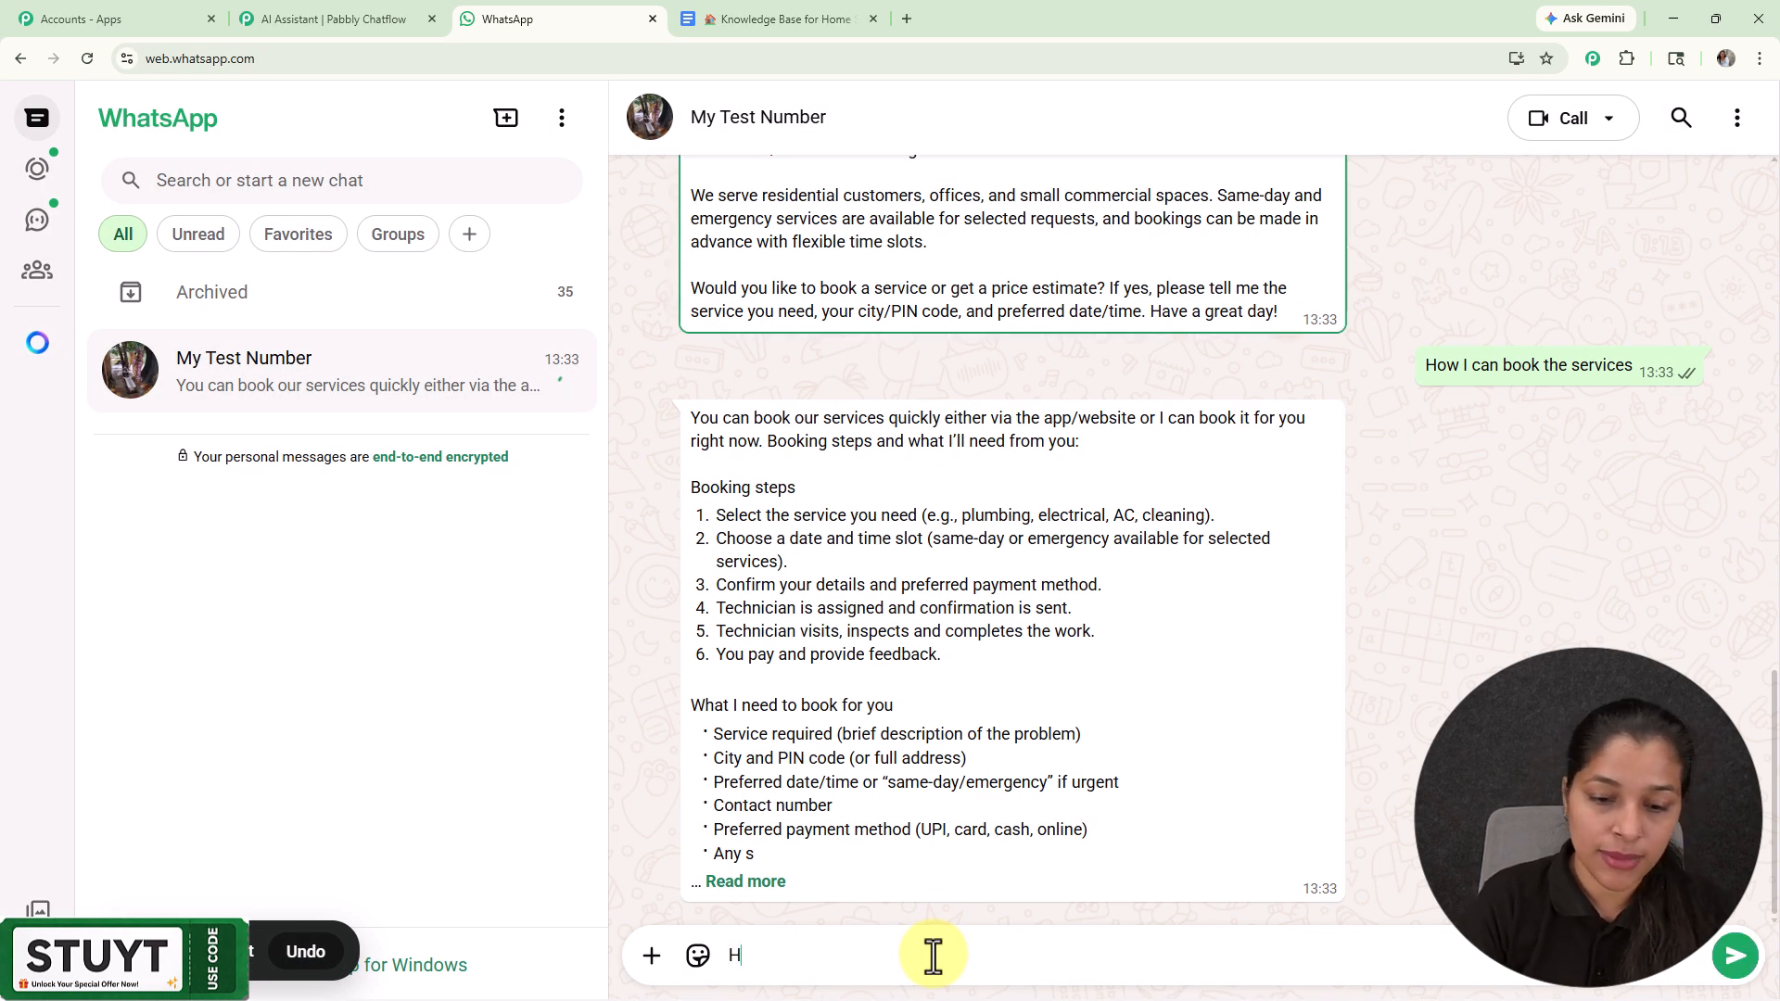
type("ey I")
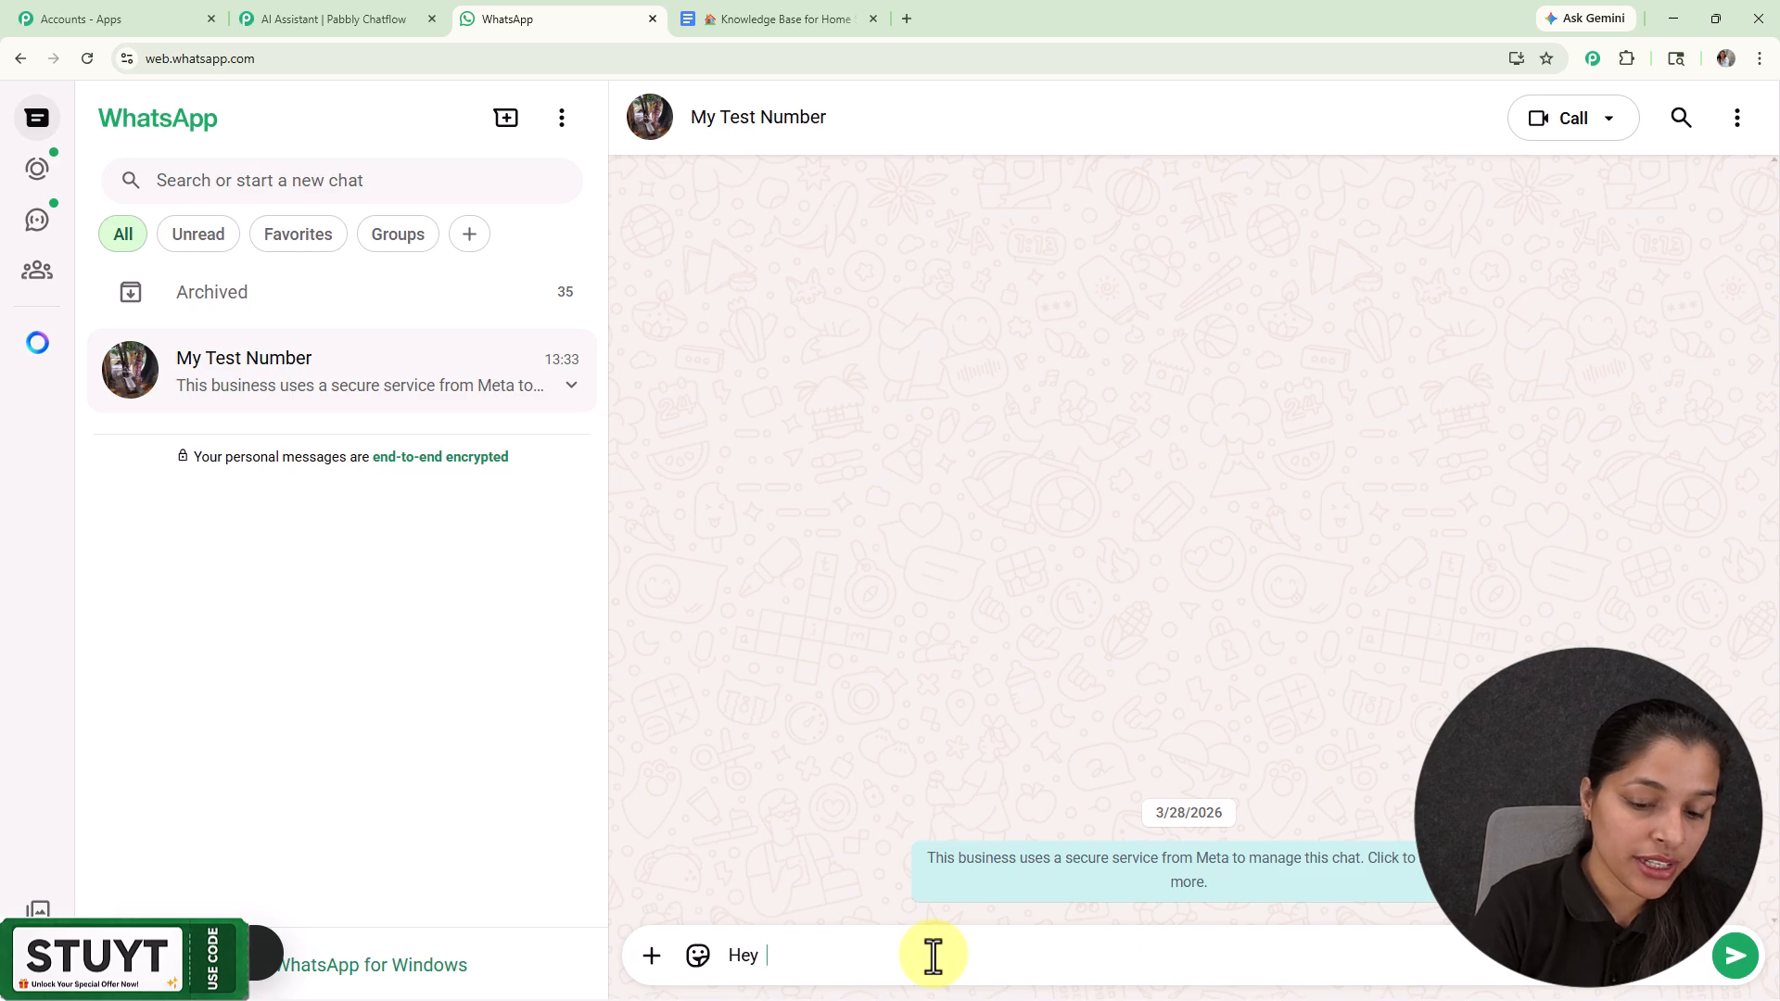
type(" need hel")
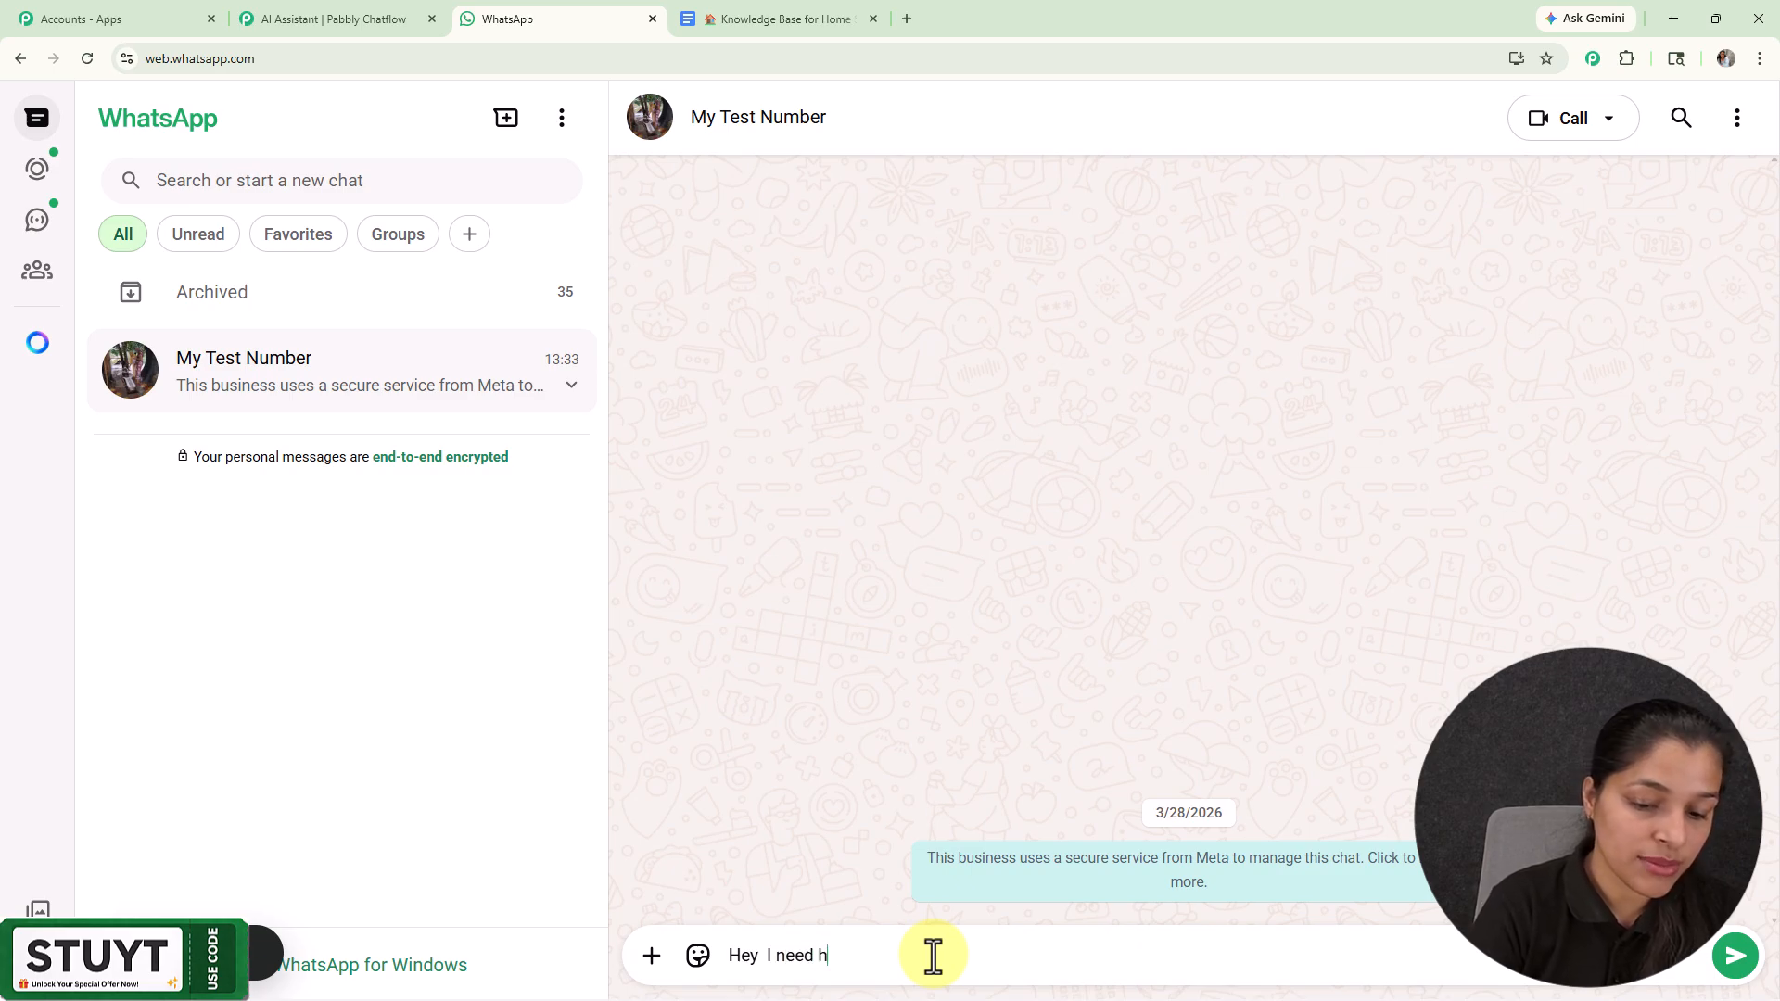
type("p")
key("Return")
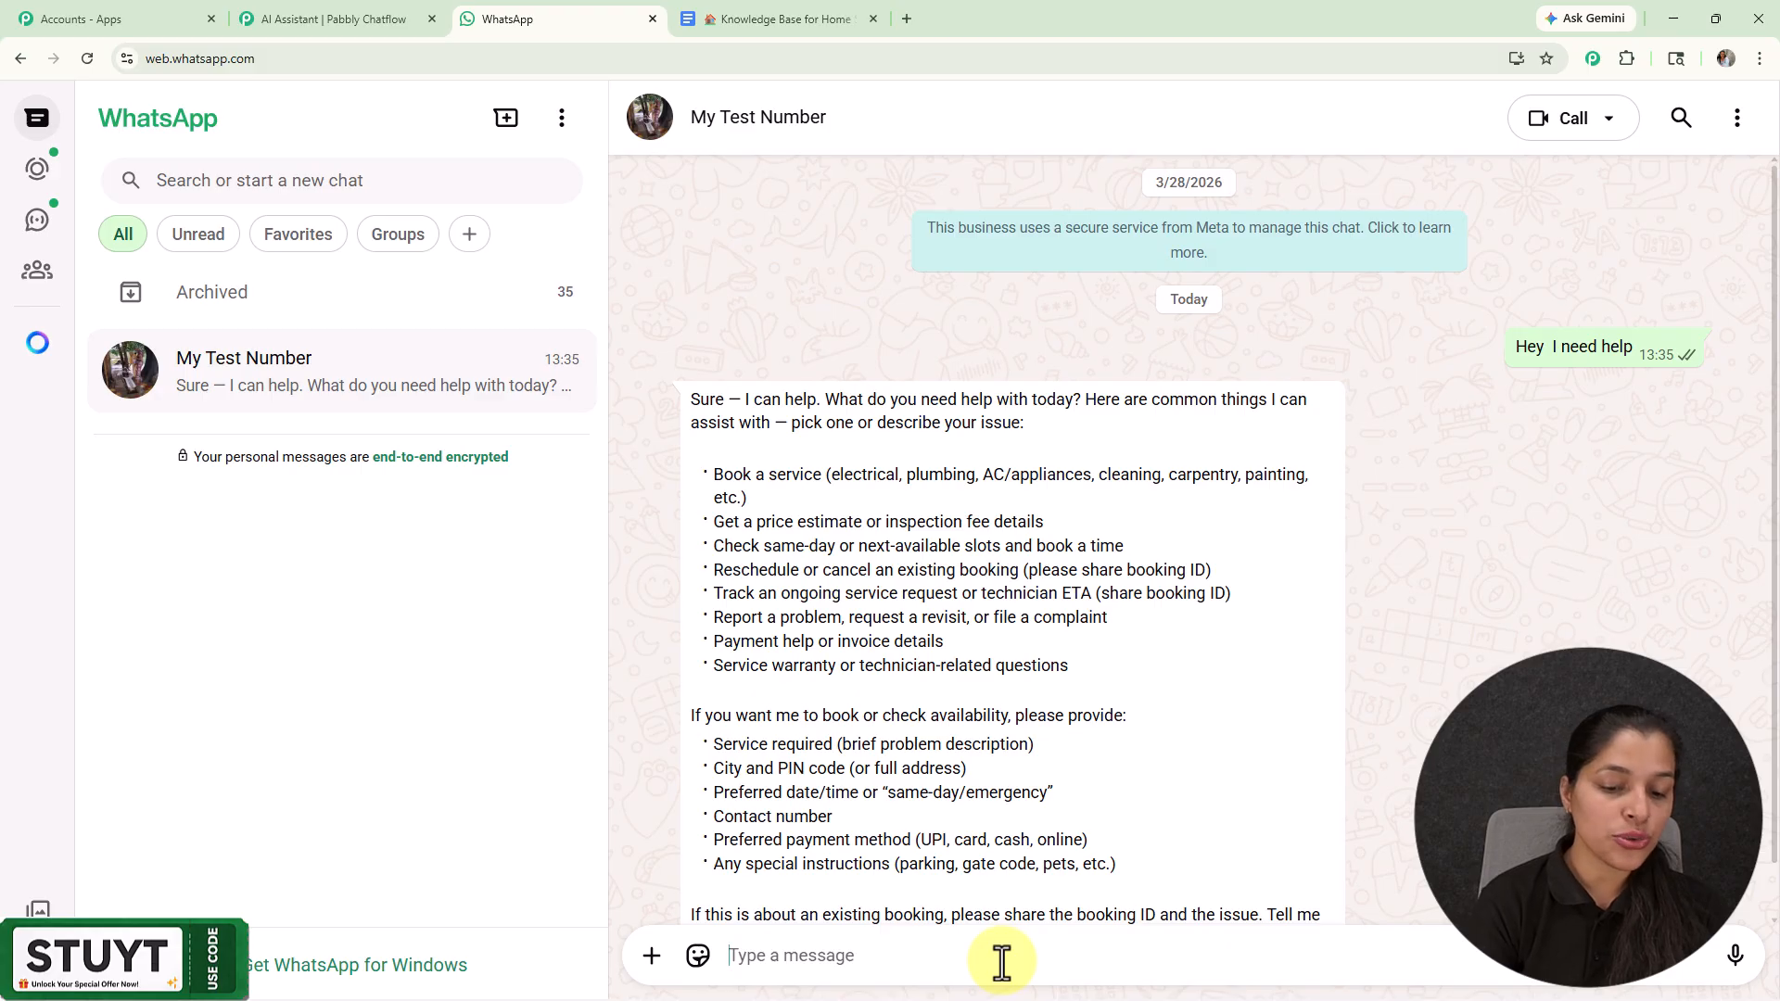
type("I need to know about appliances service")
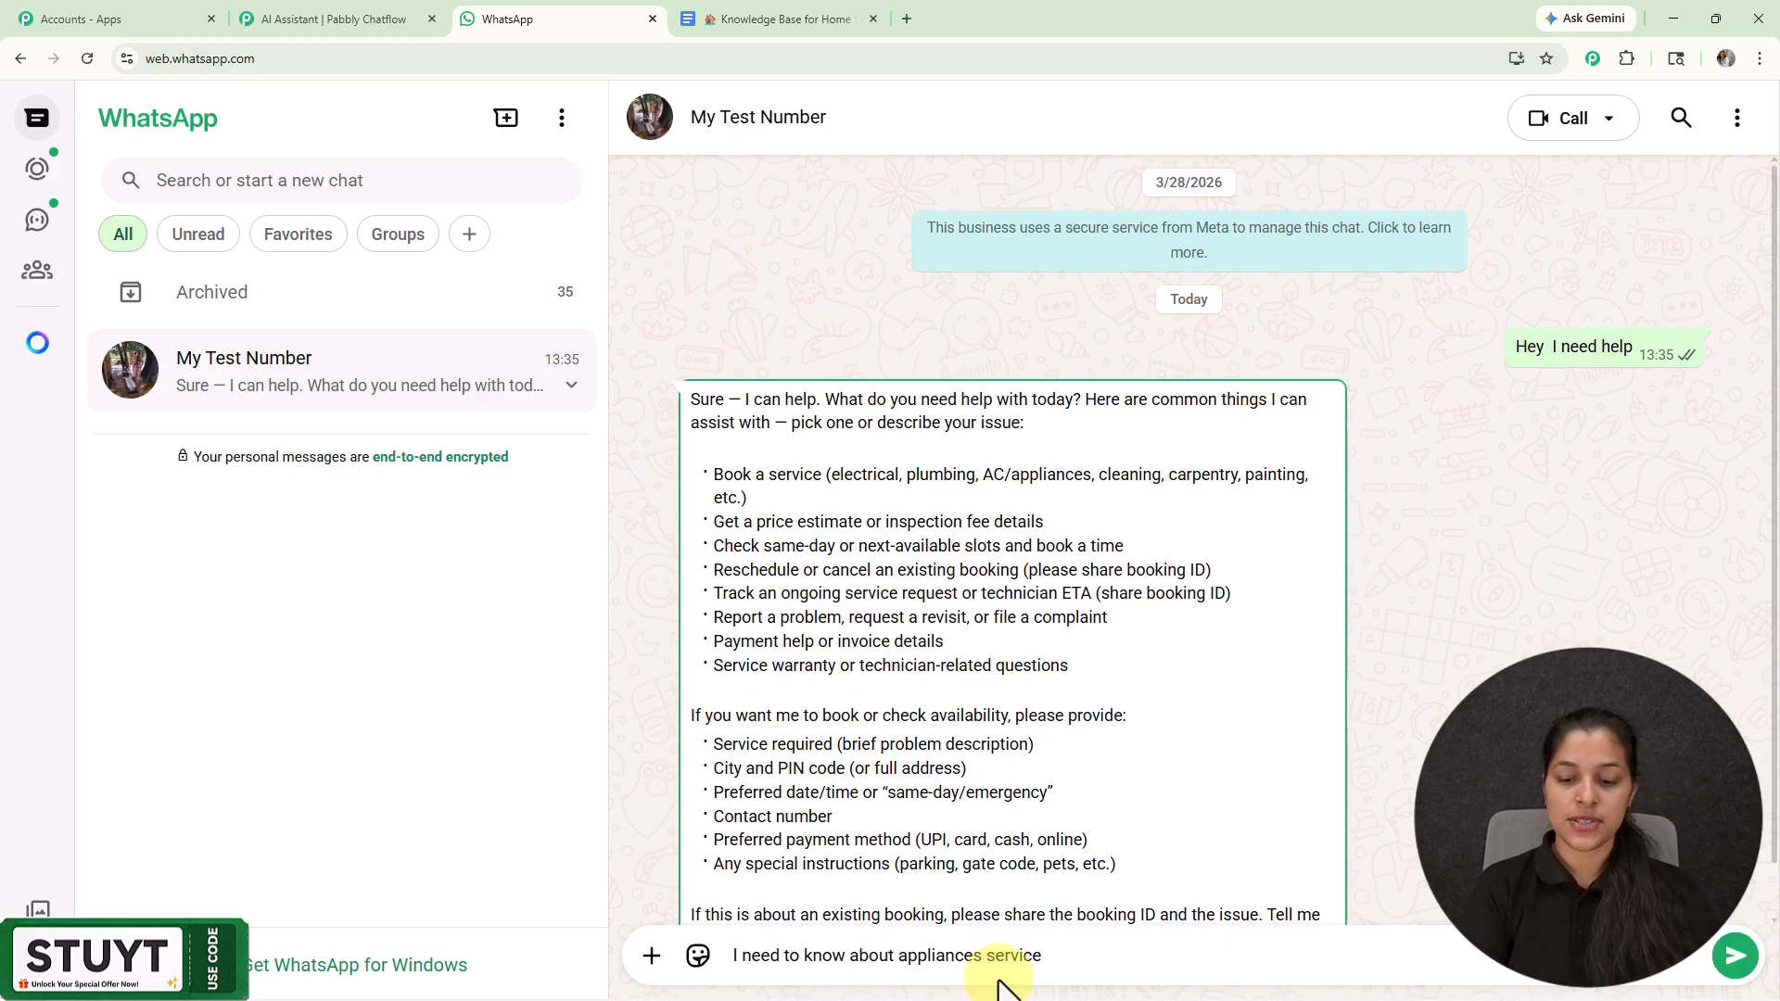
key("Return")
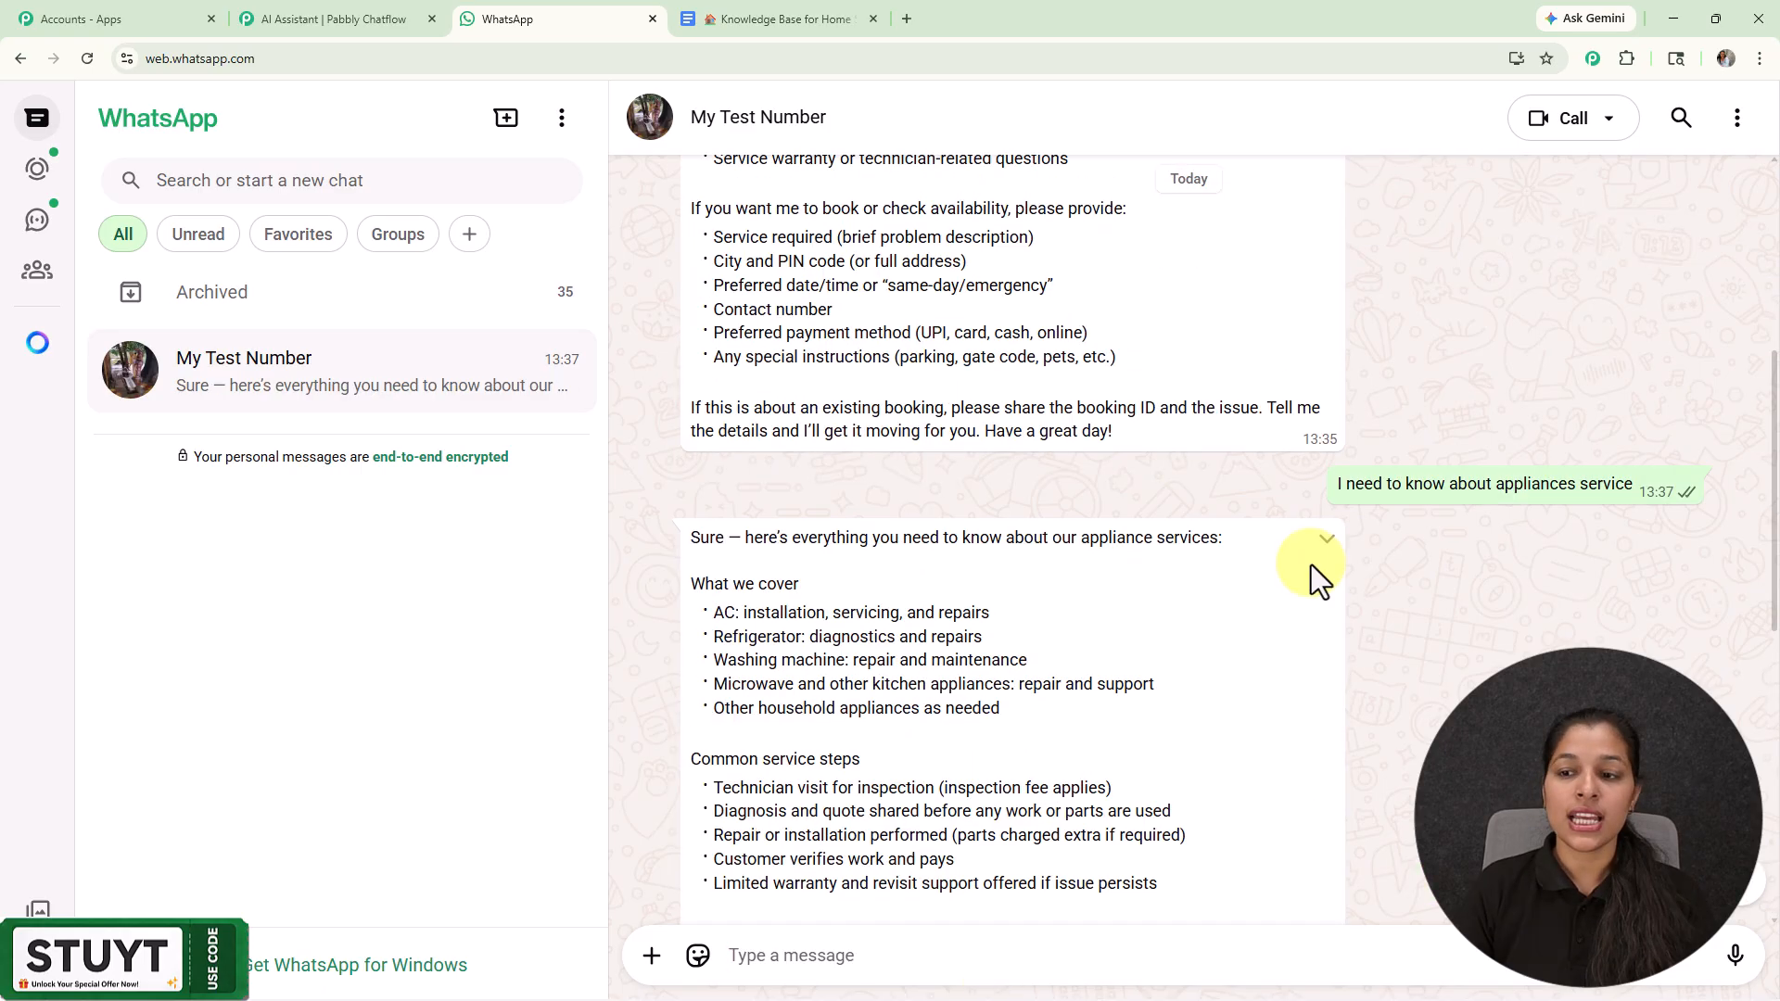
Step: Read through the AI assistant's reply about appliance services, from coverage and pricing to the booking details it requests
scroll(1310, 565, "up", 3)
scroll(1311, 565, "down", 2)
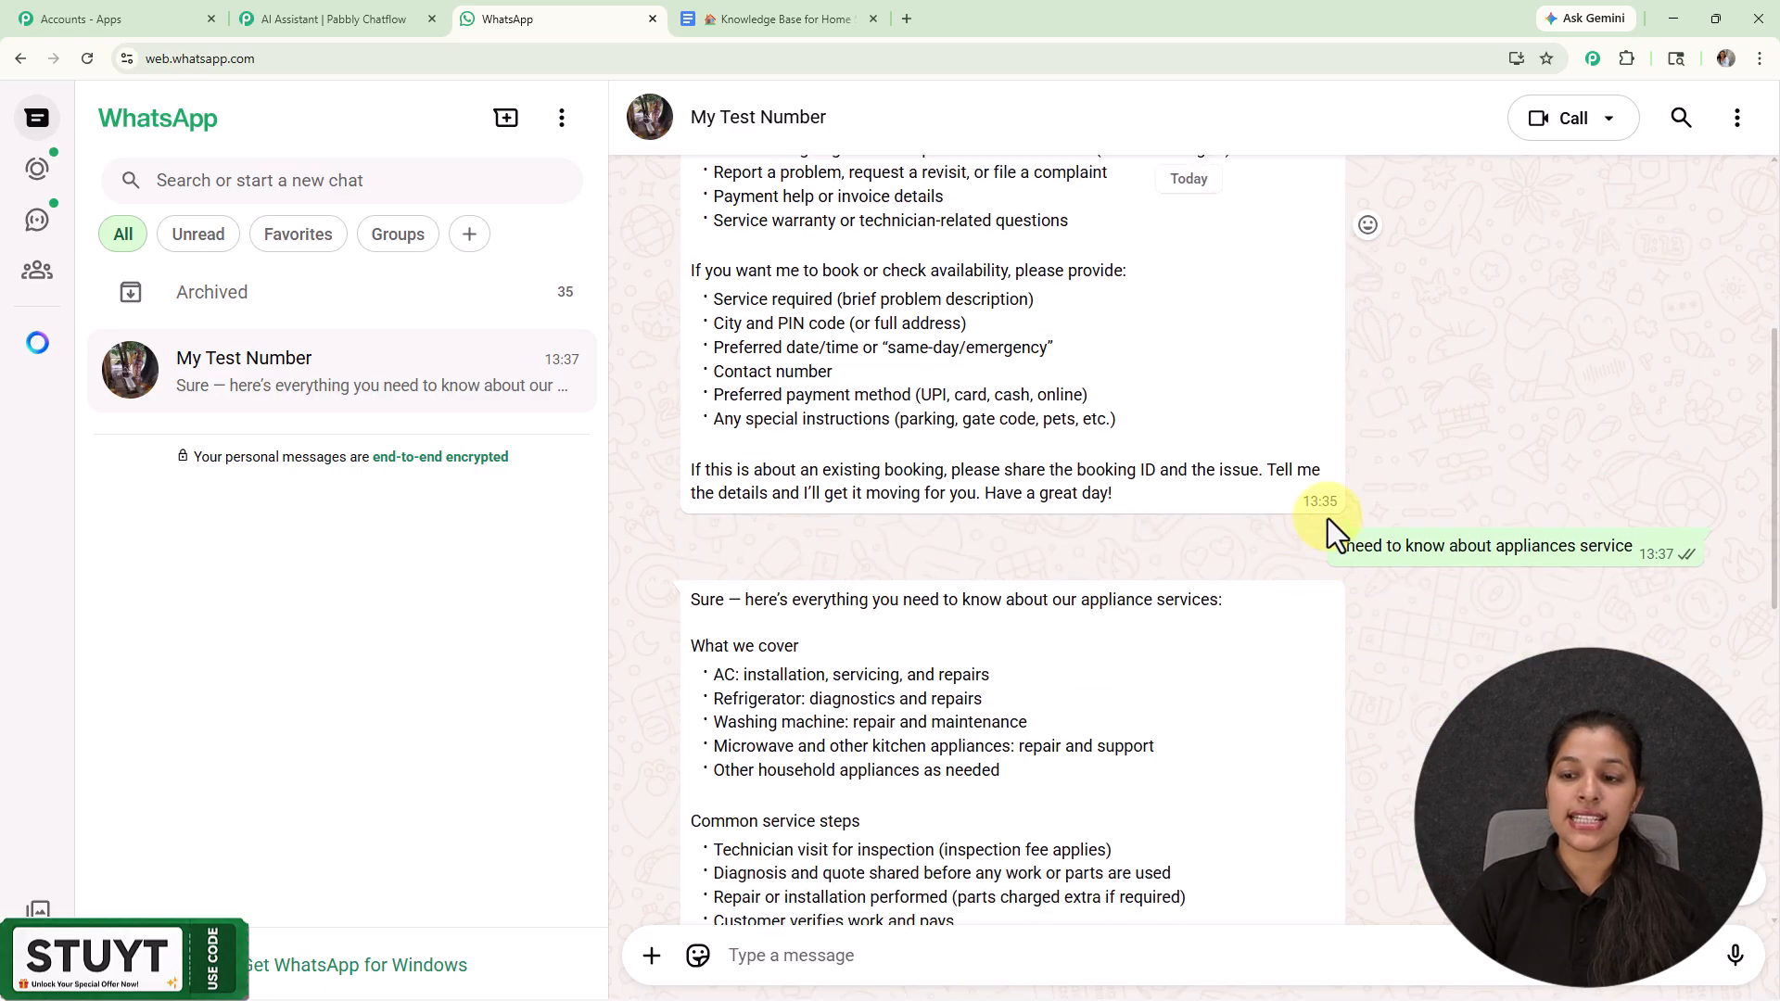
scroll(1529, 593, "down", 1)
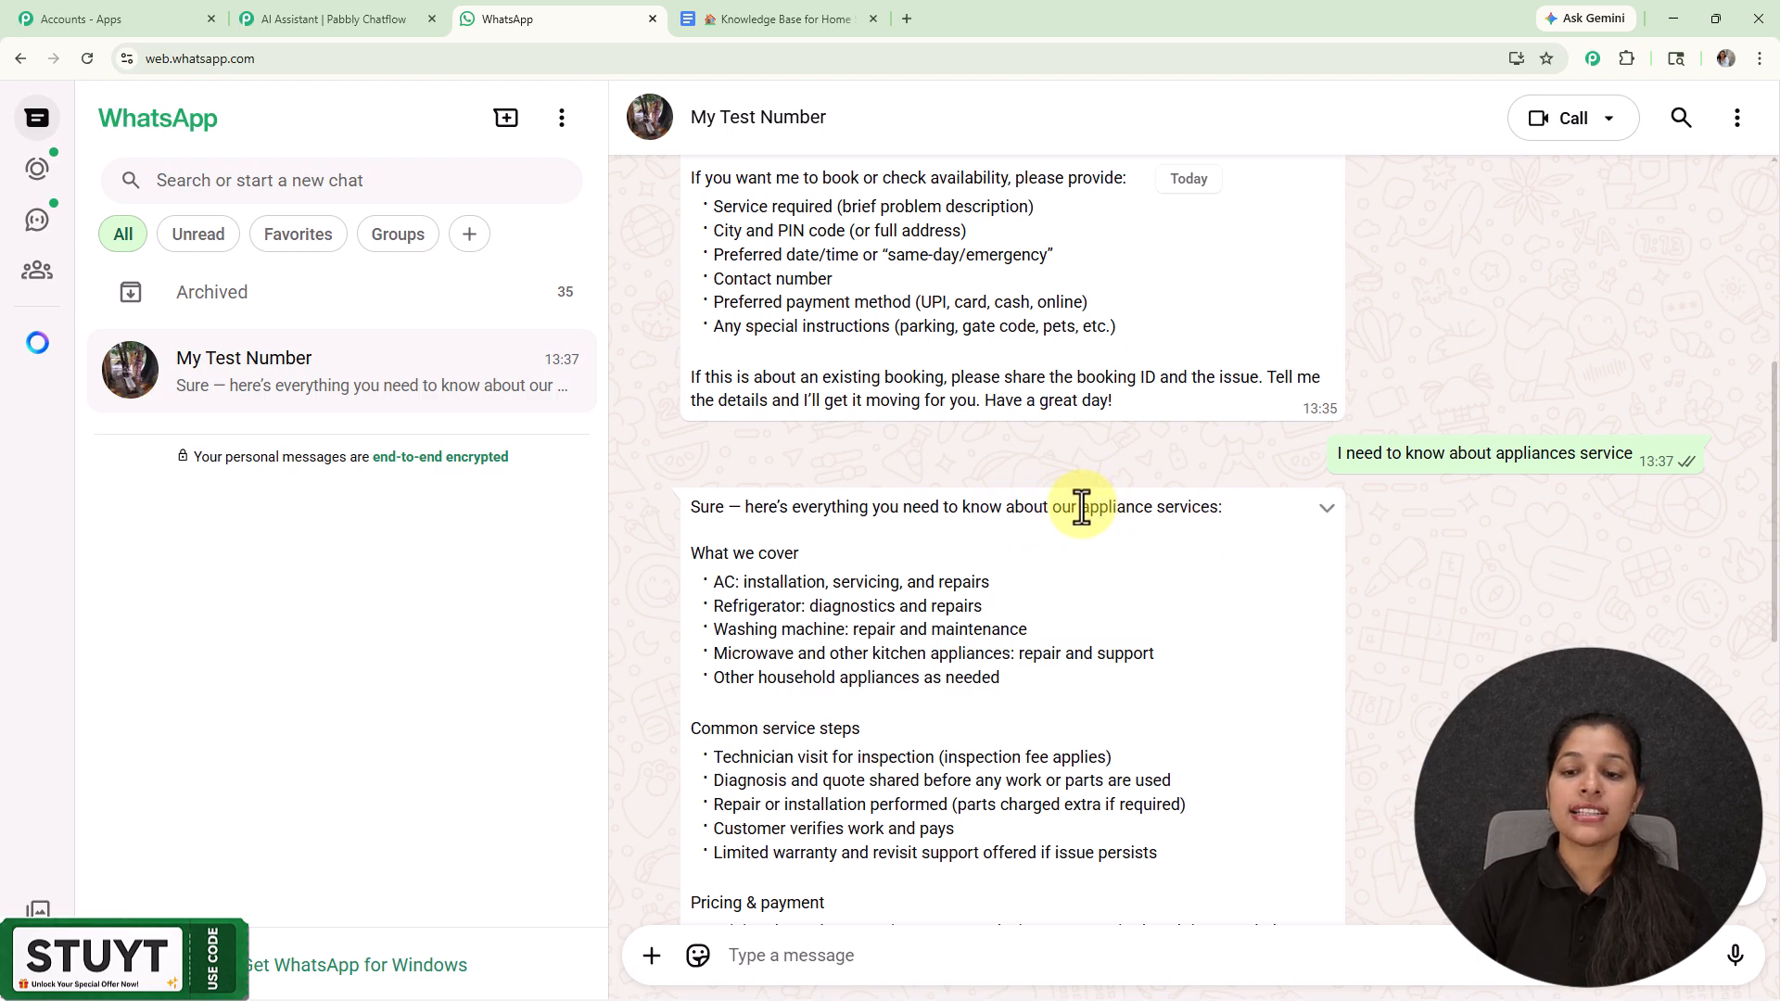
left_click_drag(1081, 506, 1227, 518)
left_click(1142, 597)
scroll(1142, 597, "down", 7)
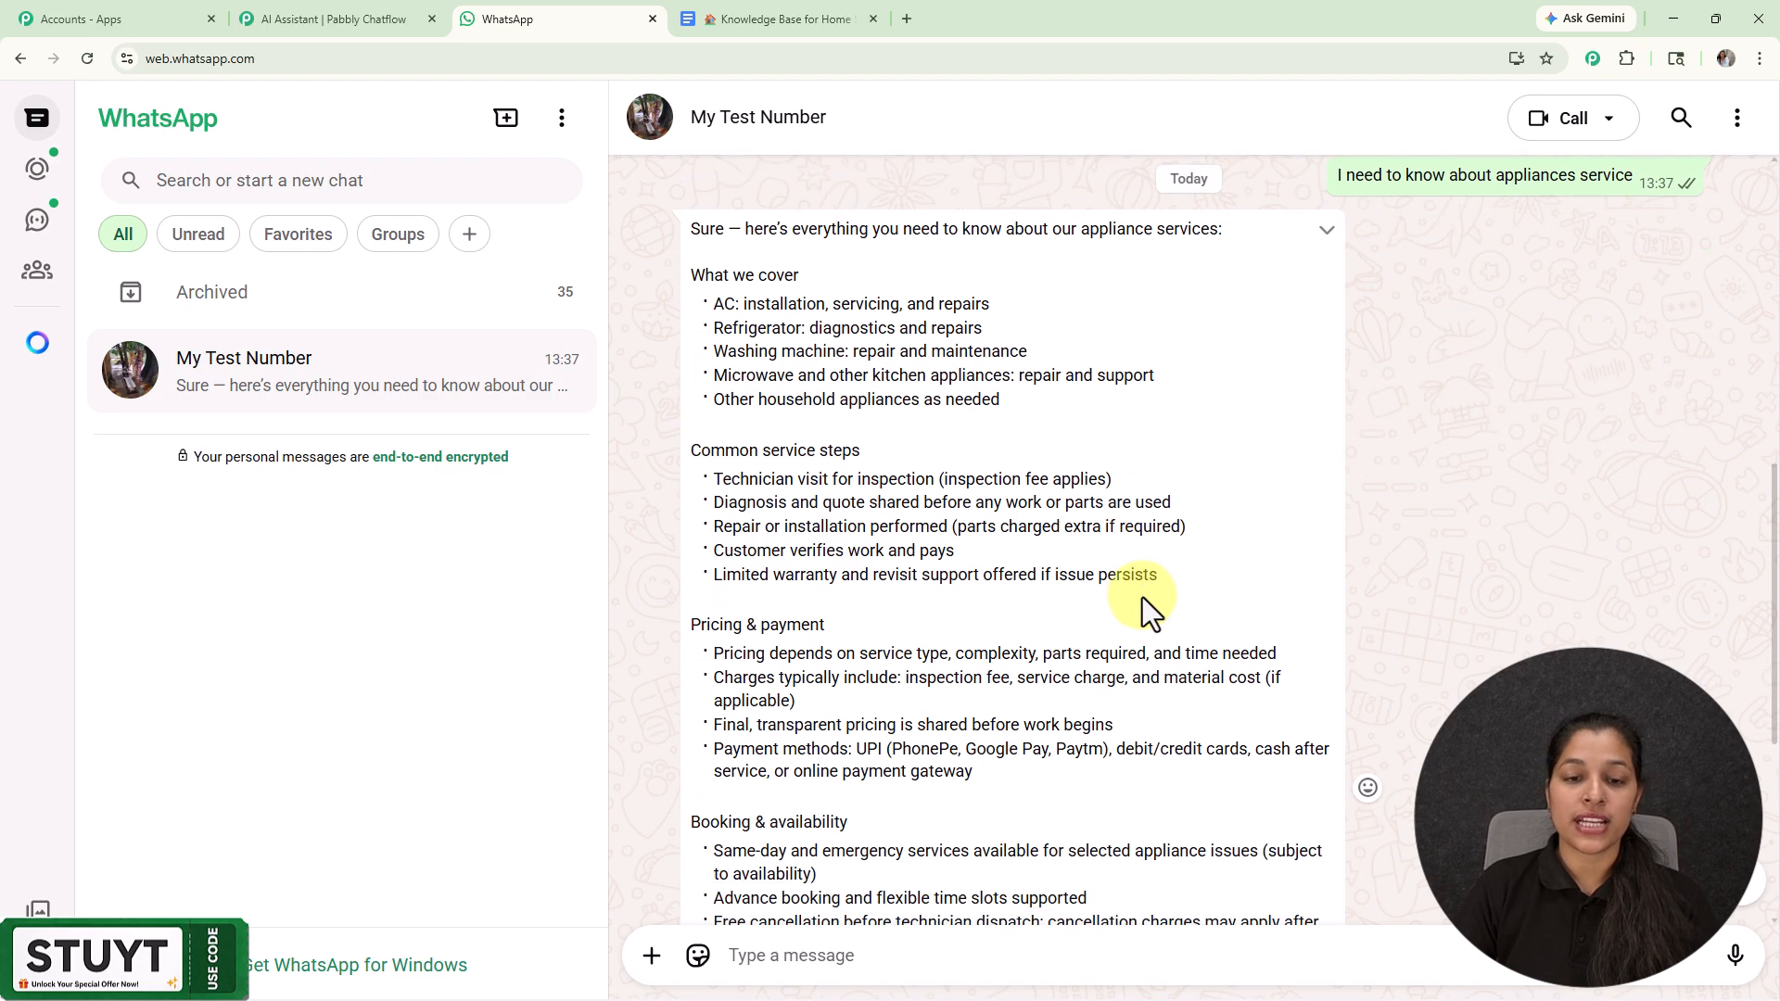
scroll(1142, 597, "up", 7)
scroll(1142, 597, "down", 7)
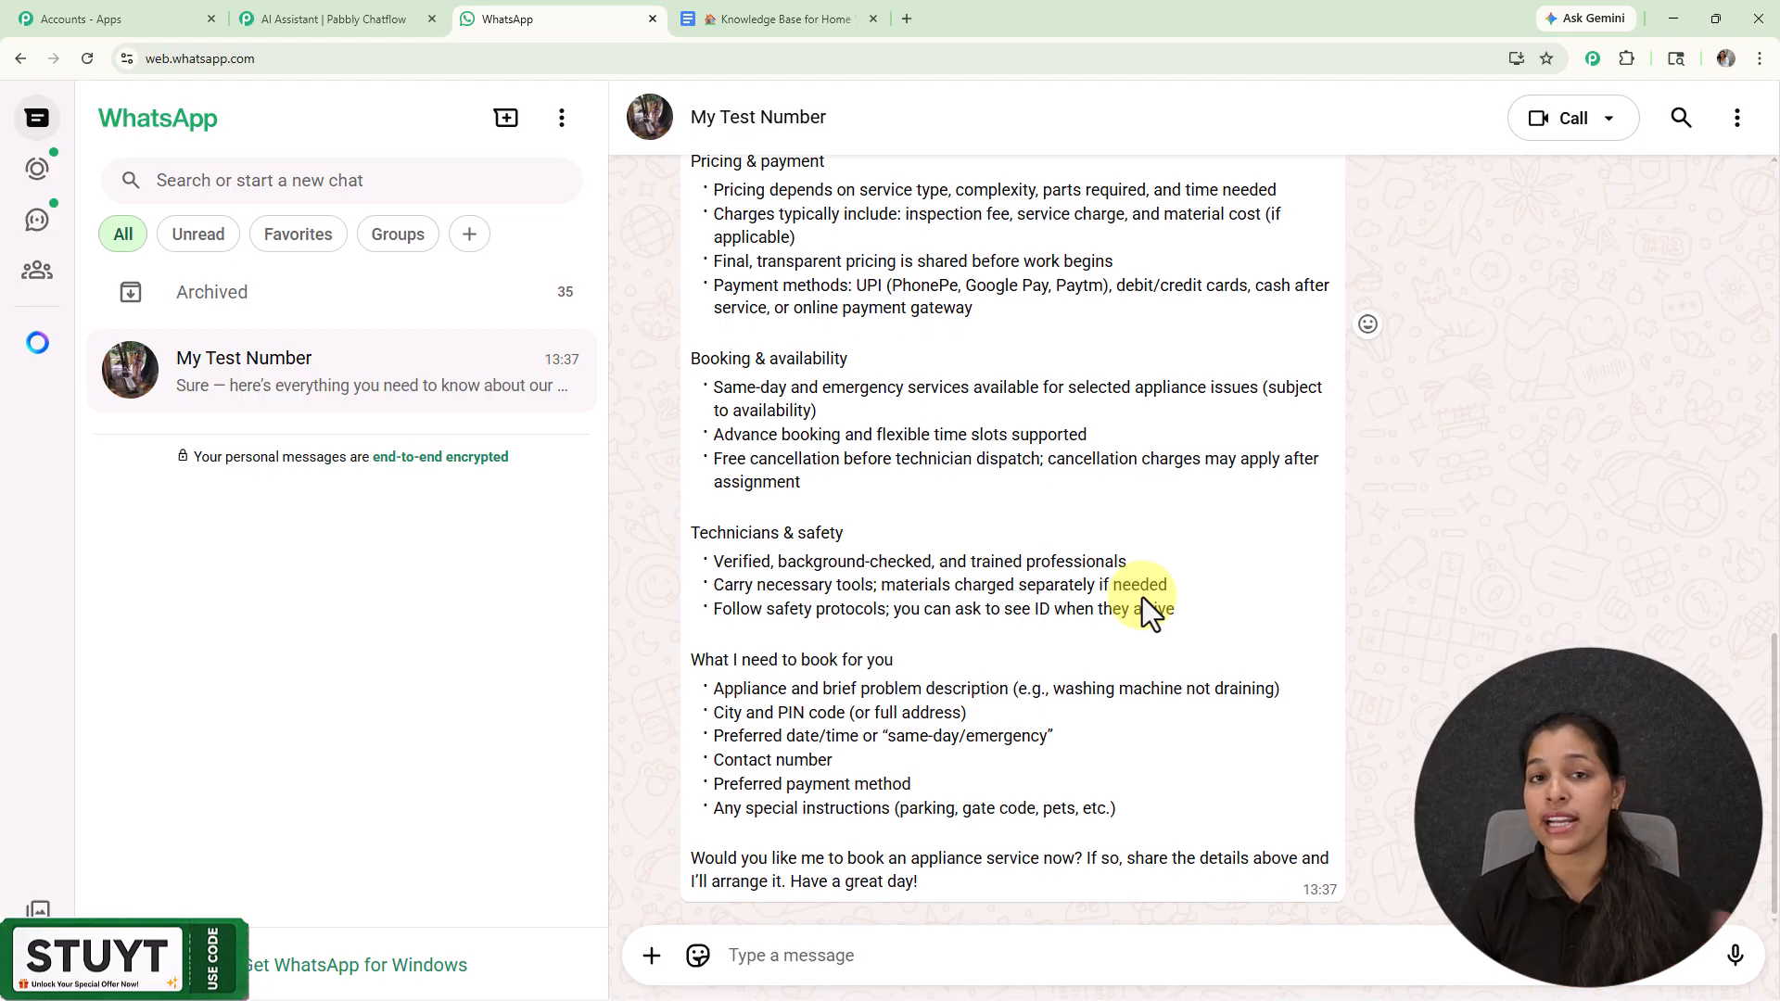
scroll(1142, 597, "up", 1)
scroll(1142, 597, "down", 1)
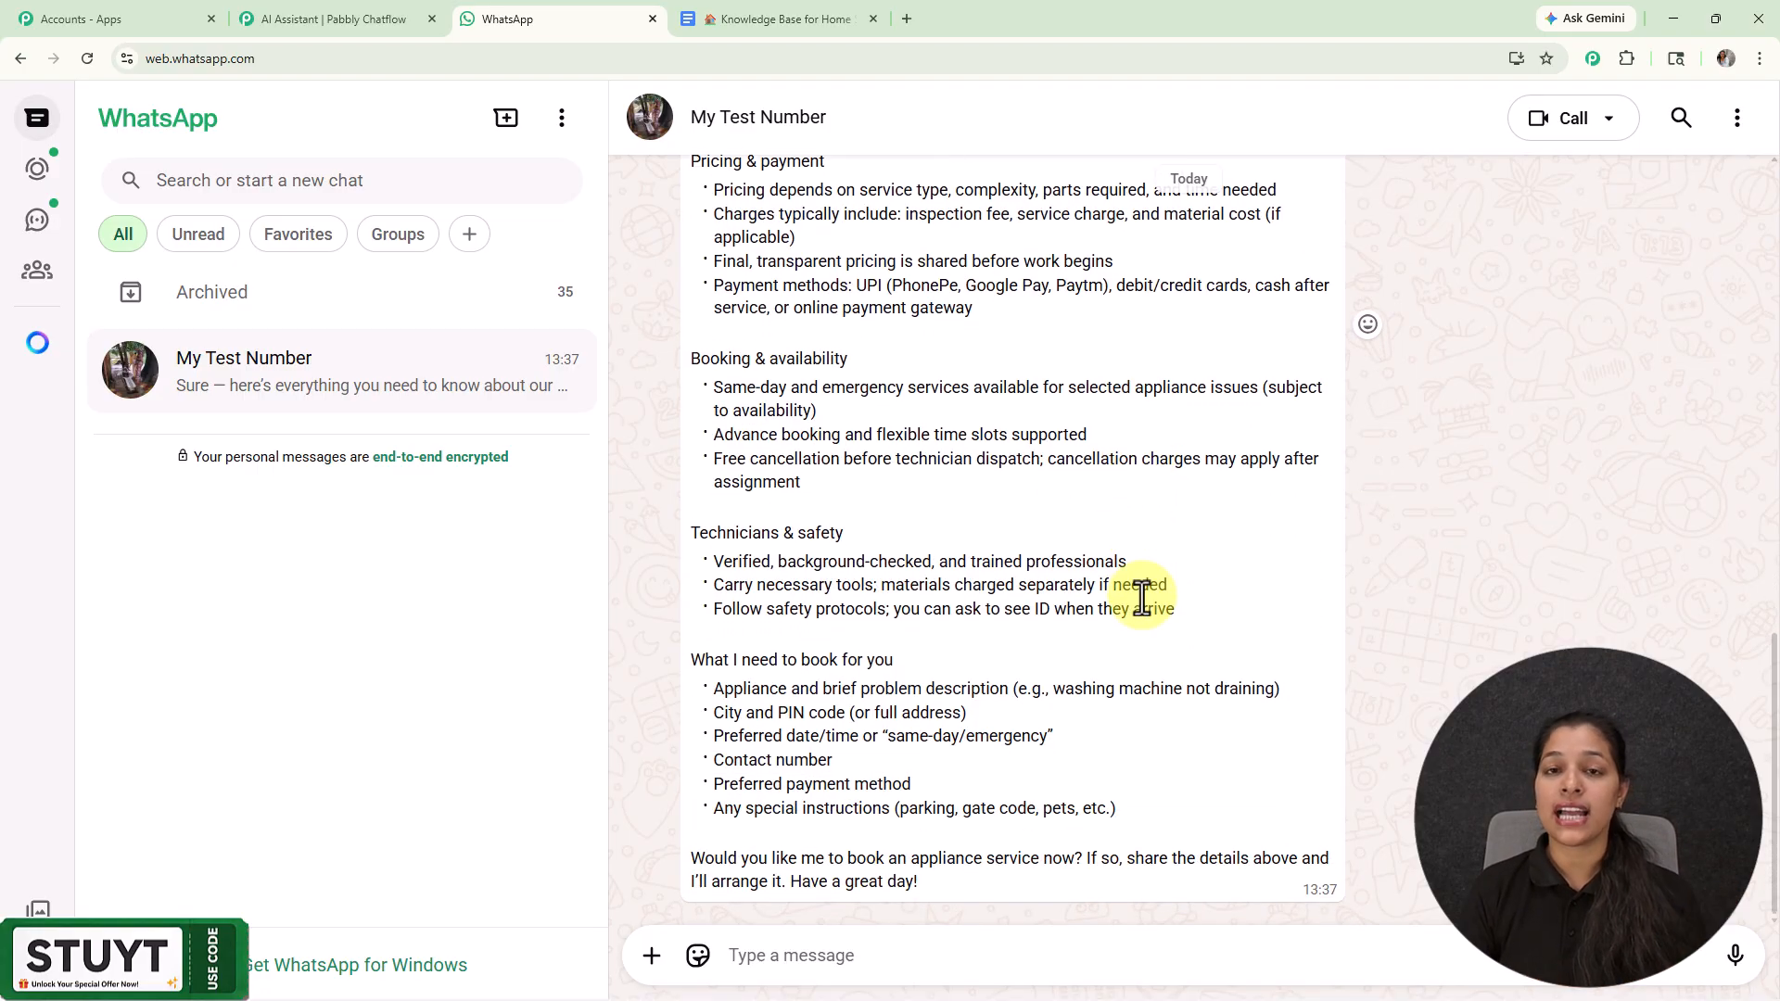
scroll(1142, 597, "up", 11)
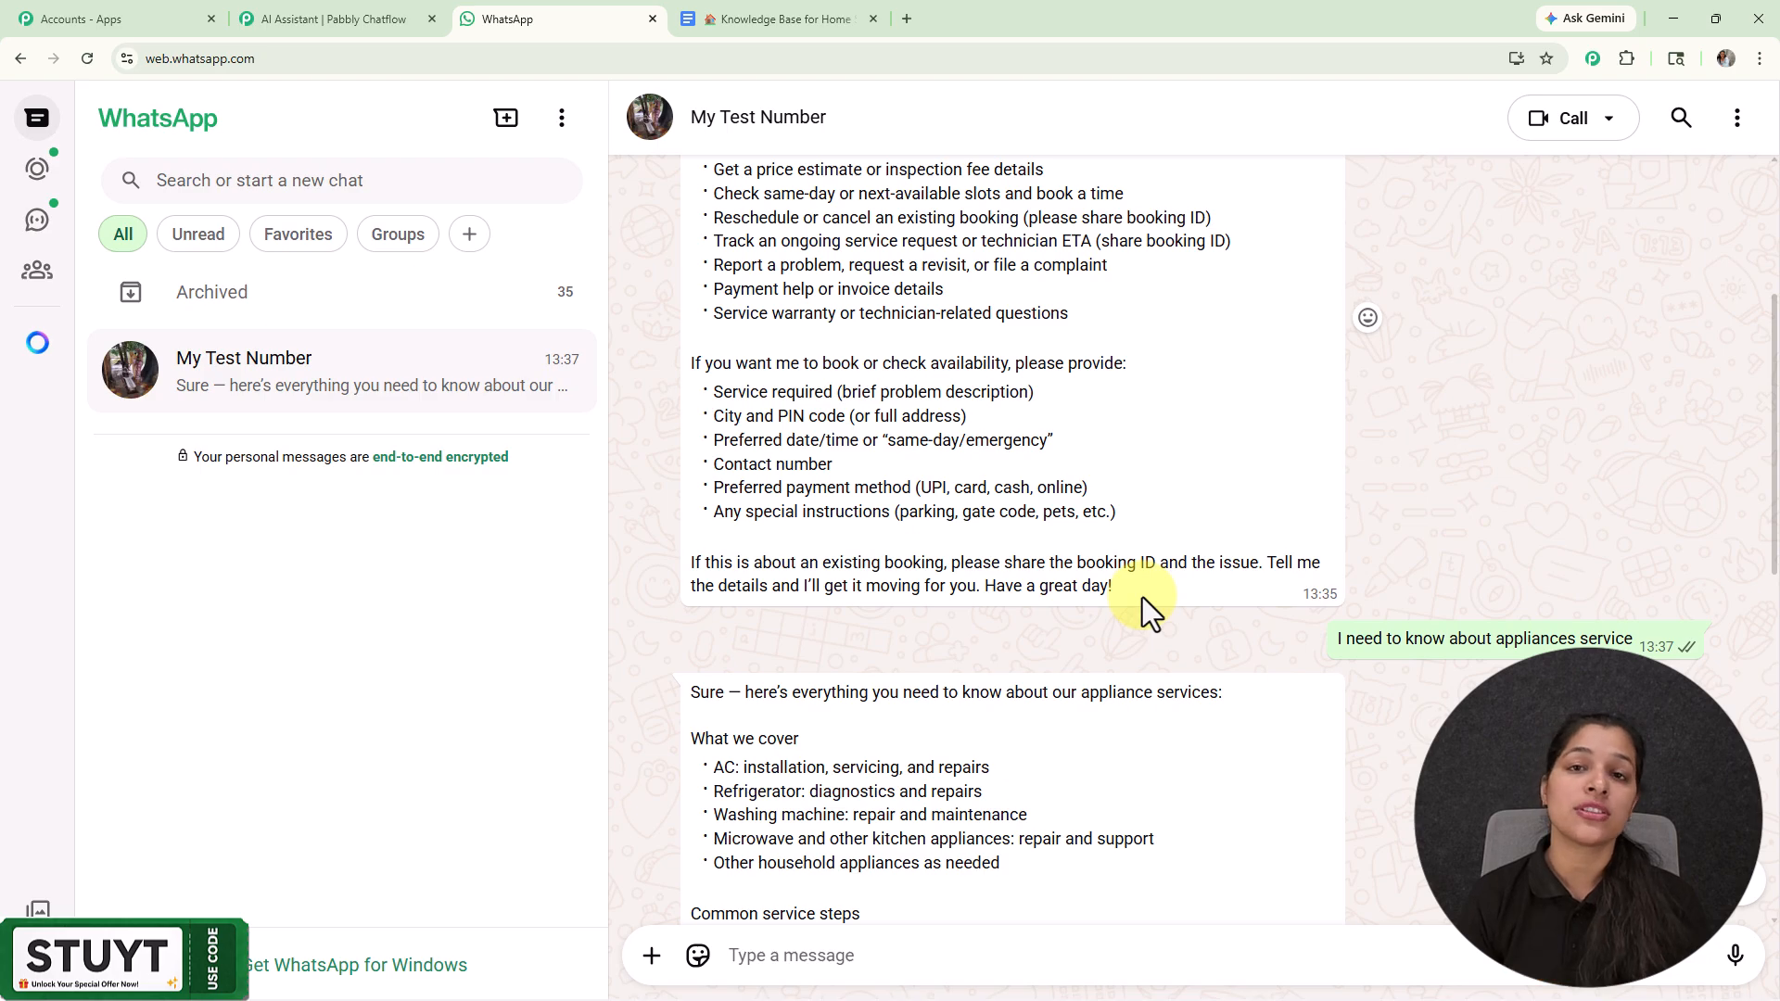
Step: Switch to the home service knowledge base in Google Docs and examine its company overview, services offered and service request process
left_click(753, 24)
scroll(1613, 405, "up", 5)
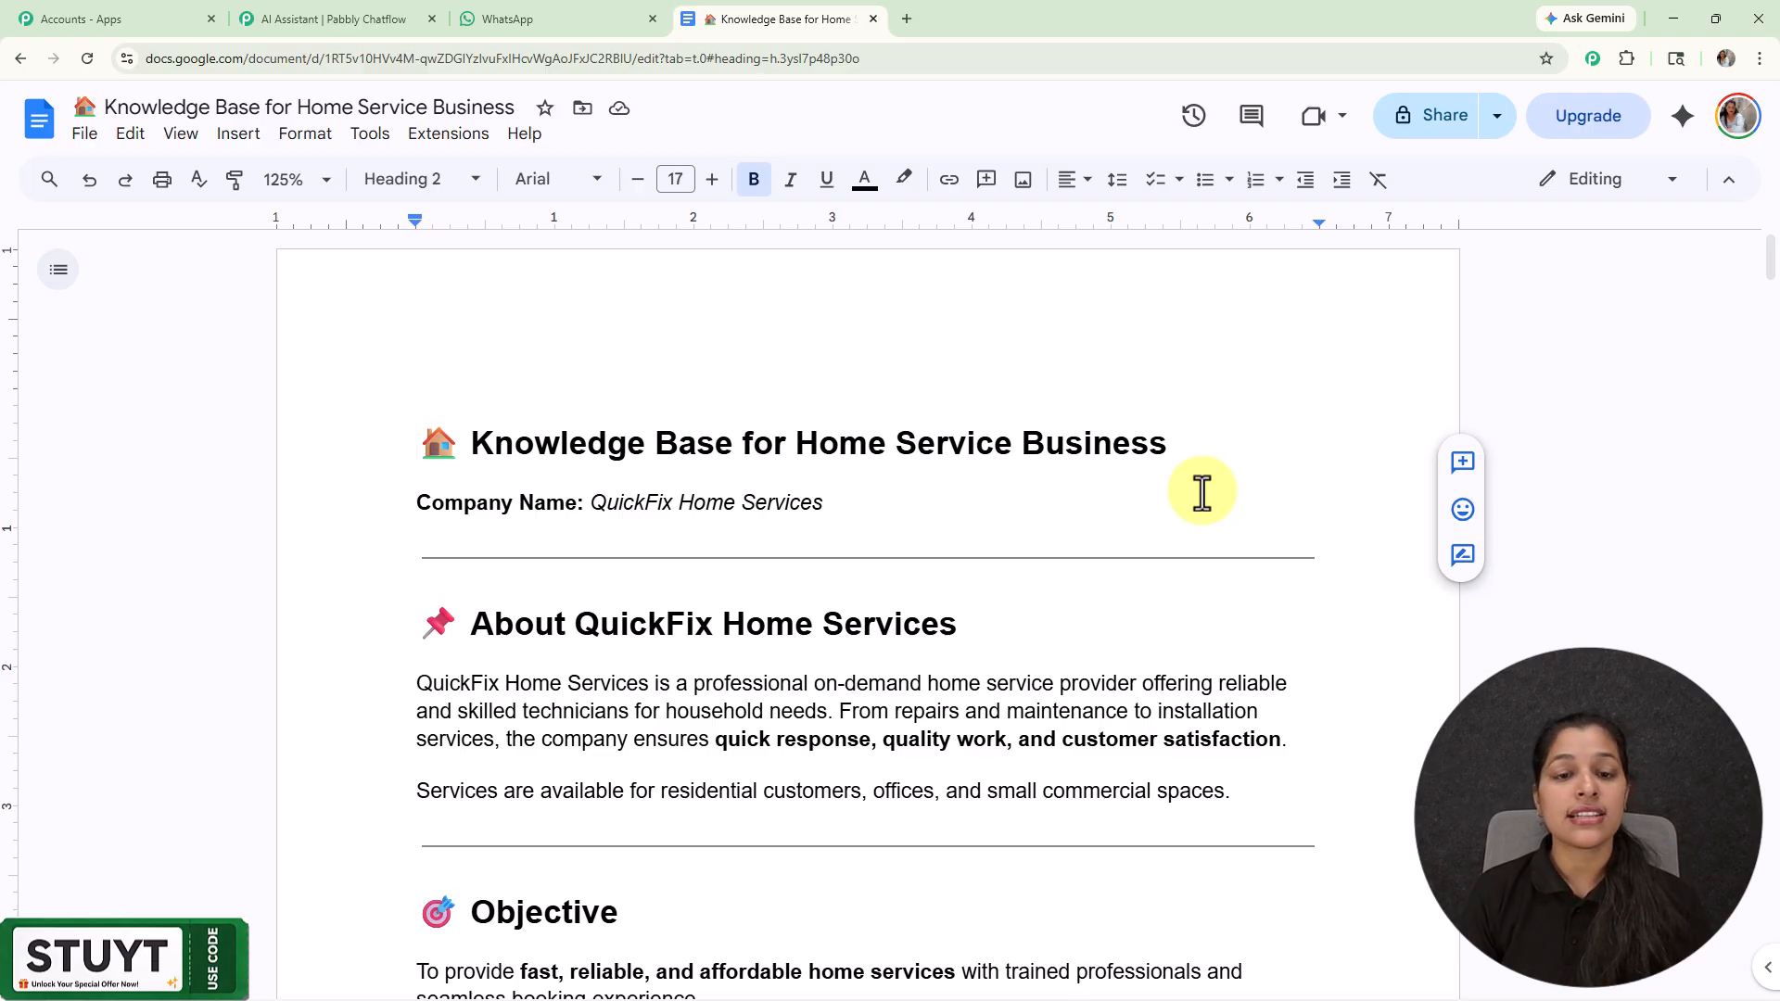
scroll(1202, 492, "down", 2)
scroll(1086, 405, "down", 5)
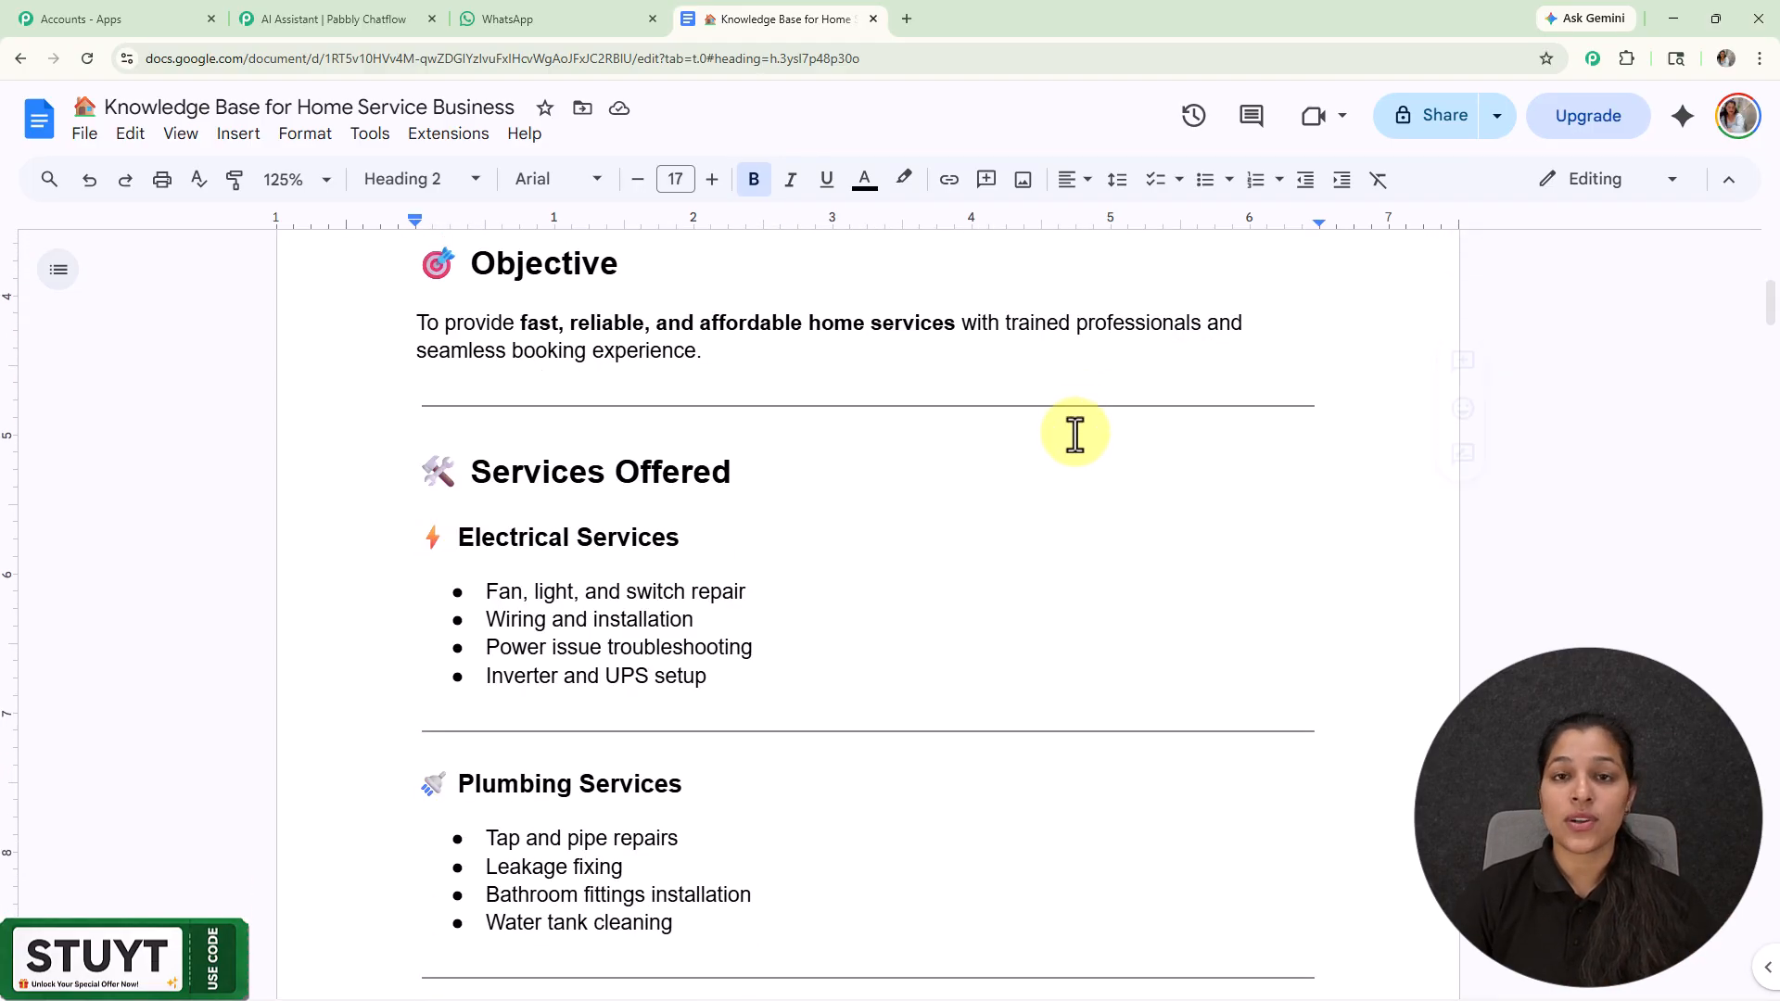
scroll(1074, 433, "down", 1)
scroll(1074, 461, "down", 5)
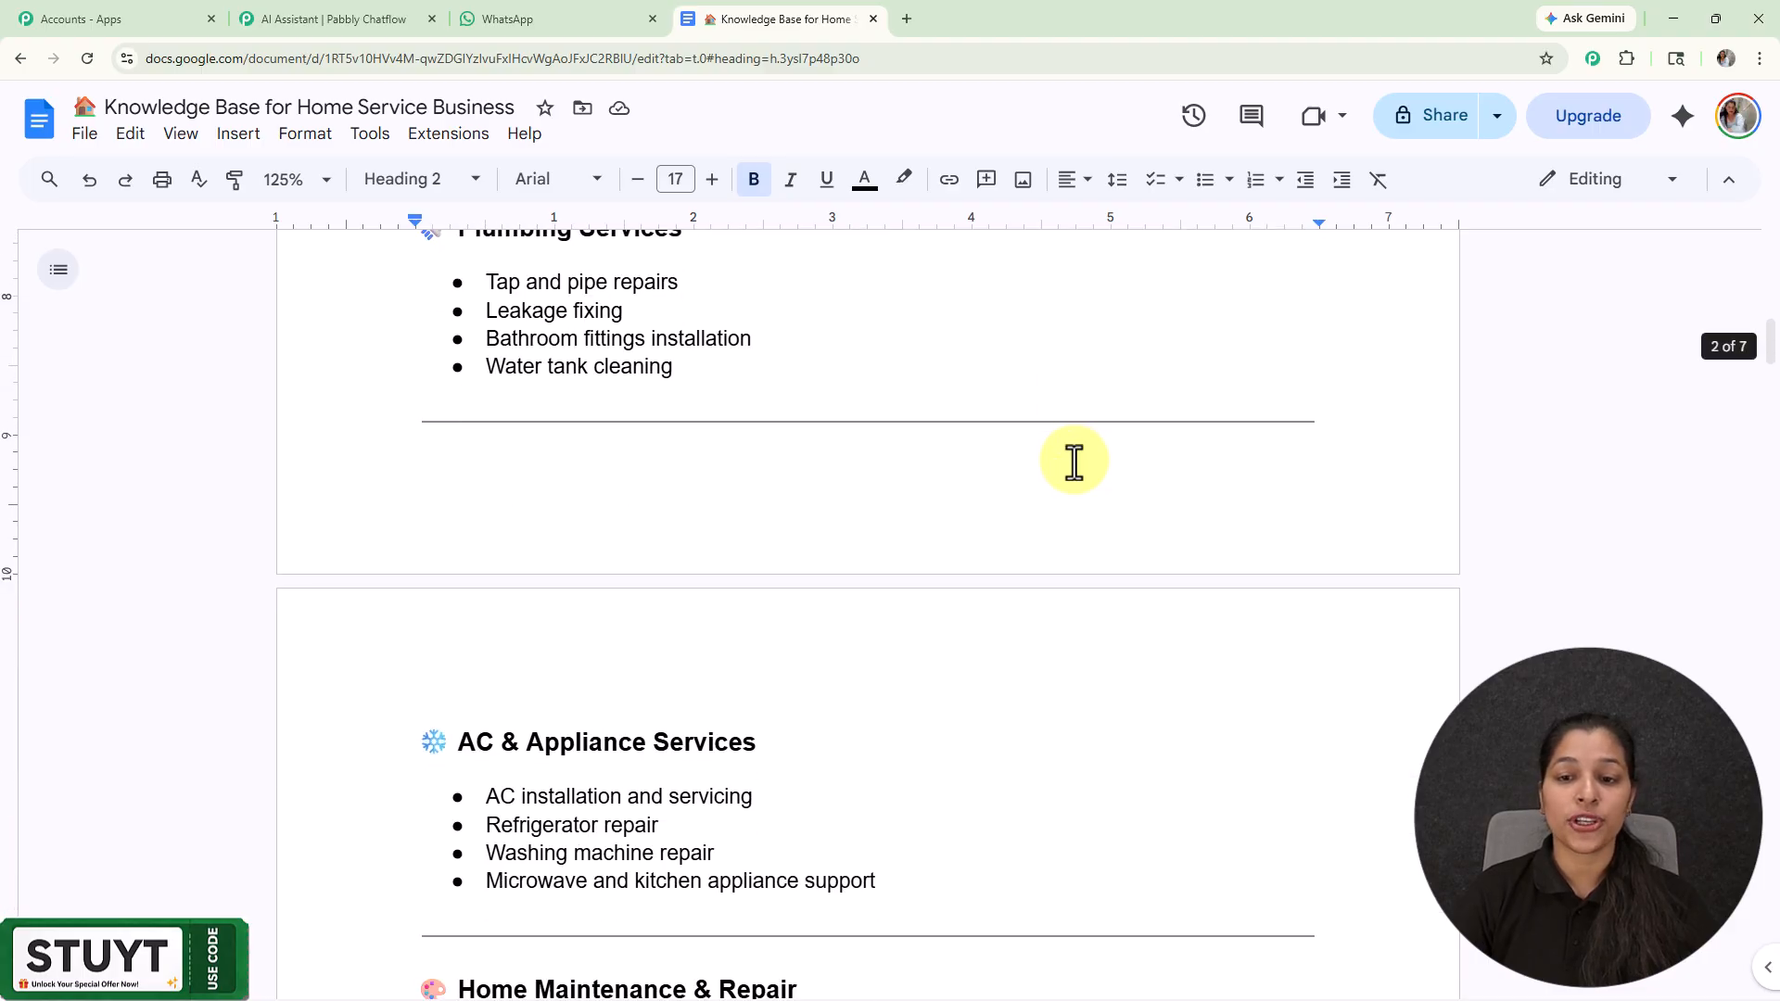
scroll(962, 556, "down", 4)
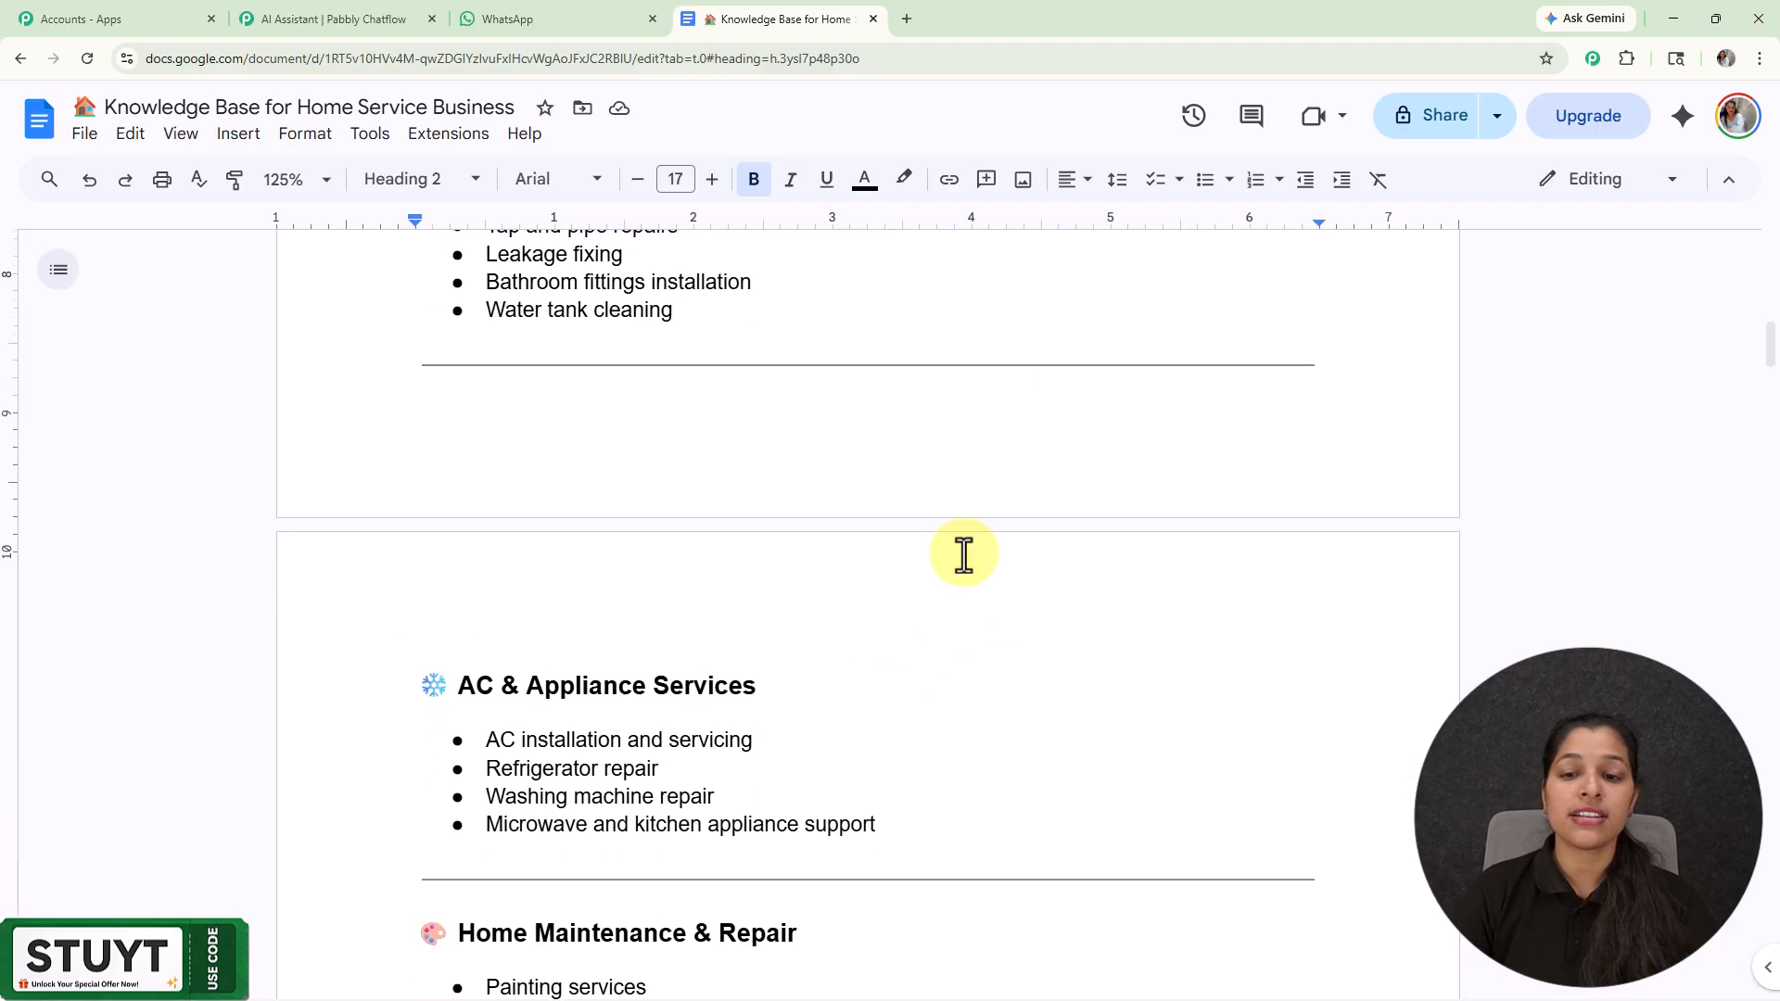
scroll(961, 556, "down", 4)
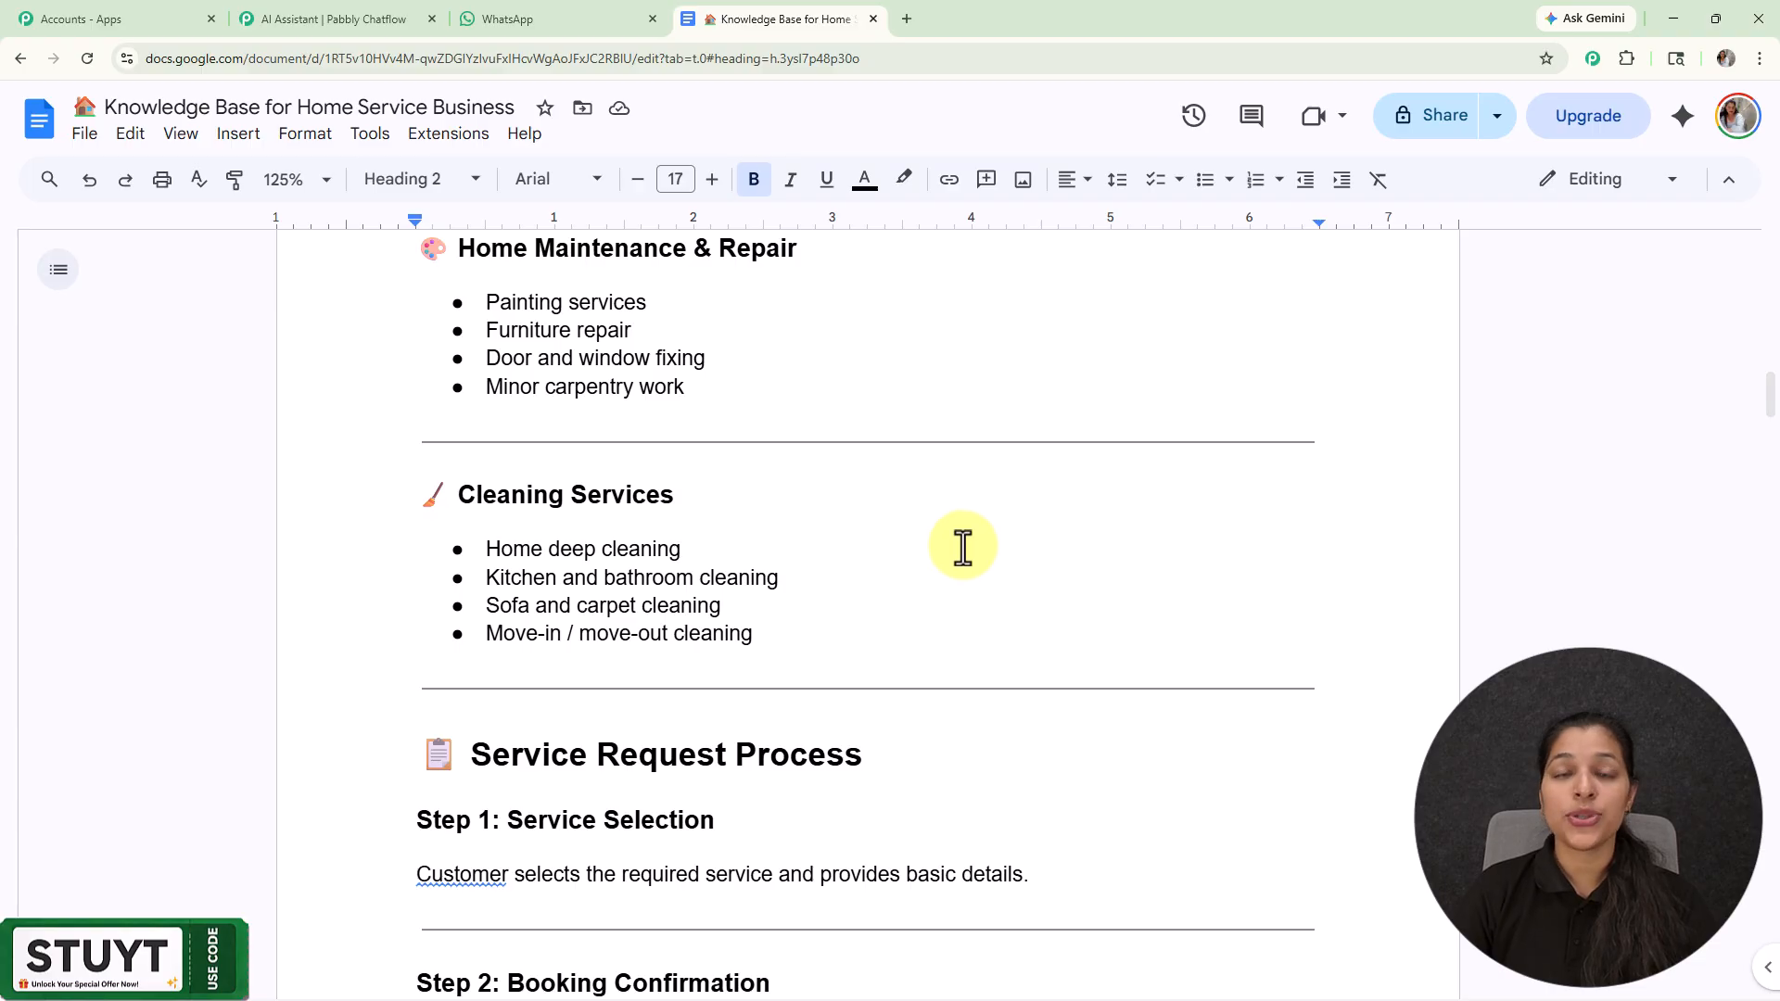
scroll(961, 547, "down", 5)
scroll(962, 546, "down", 4)
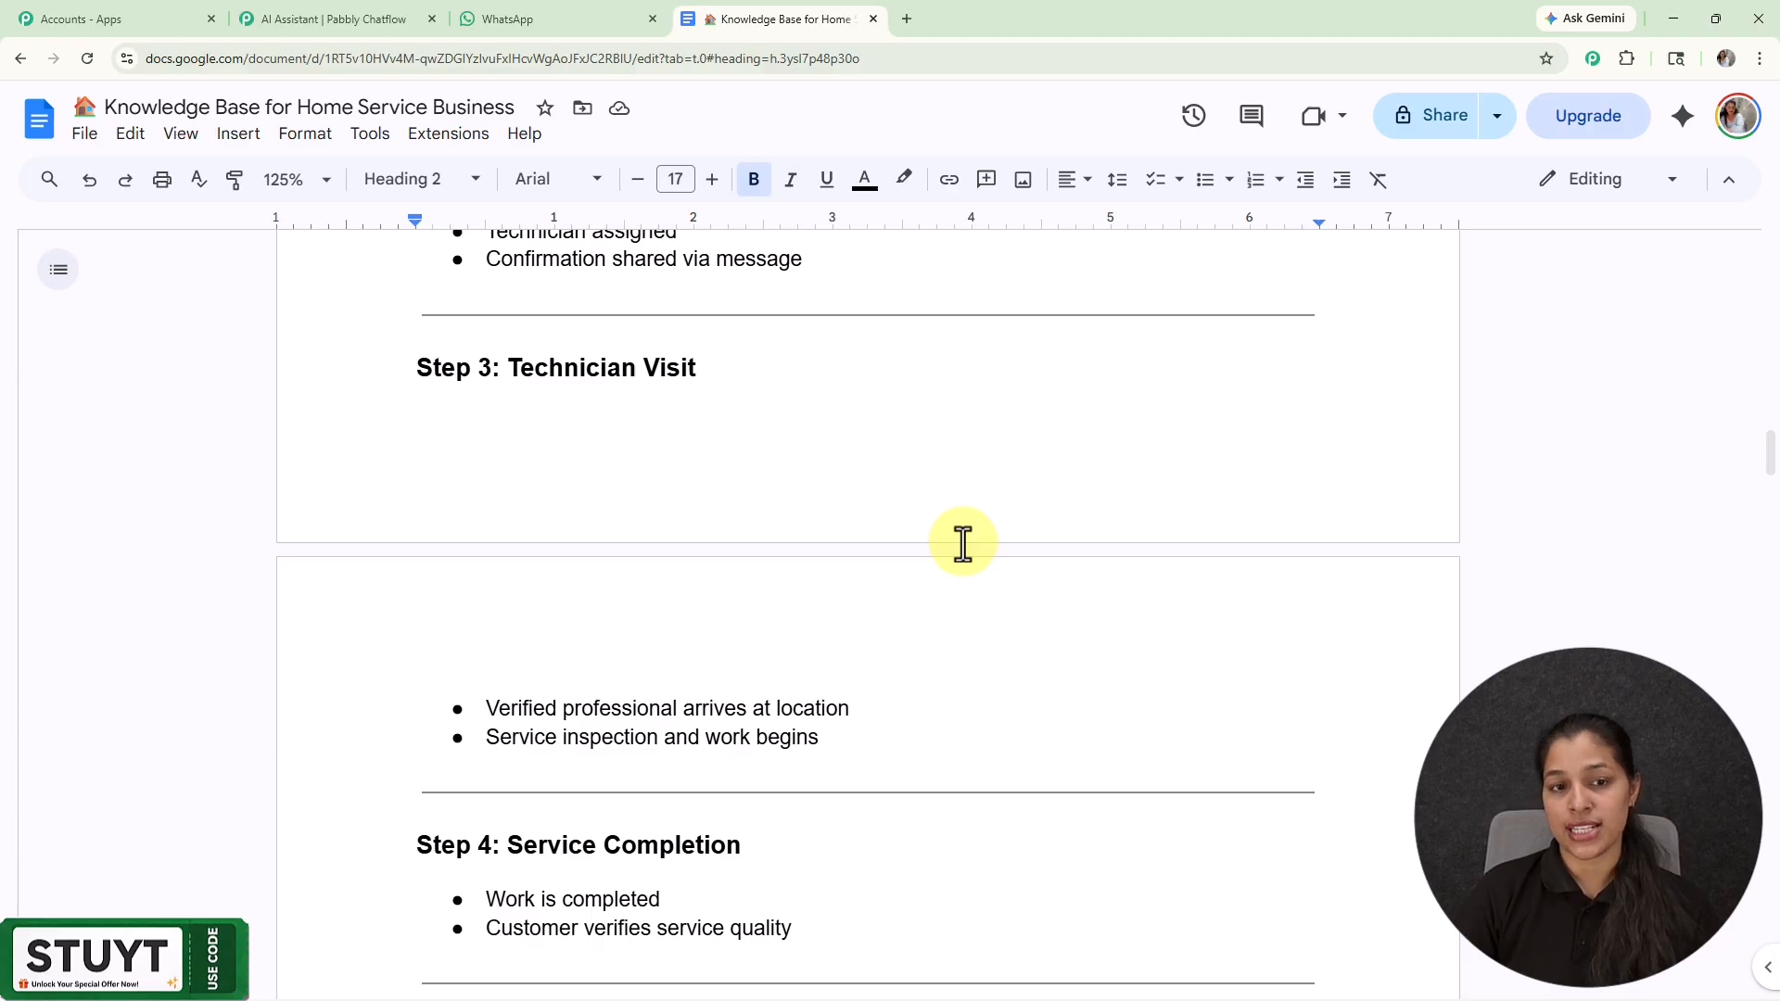
scroll(962, 543, "up", 5)
scroll(963, 542, "up", 7)
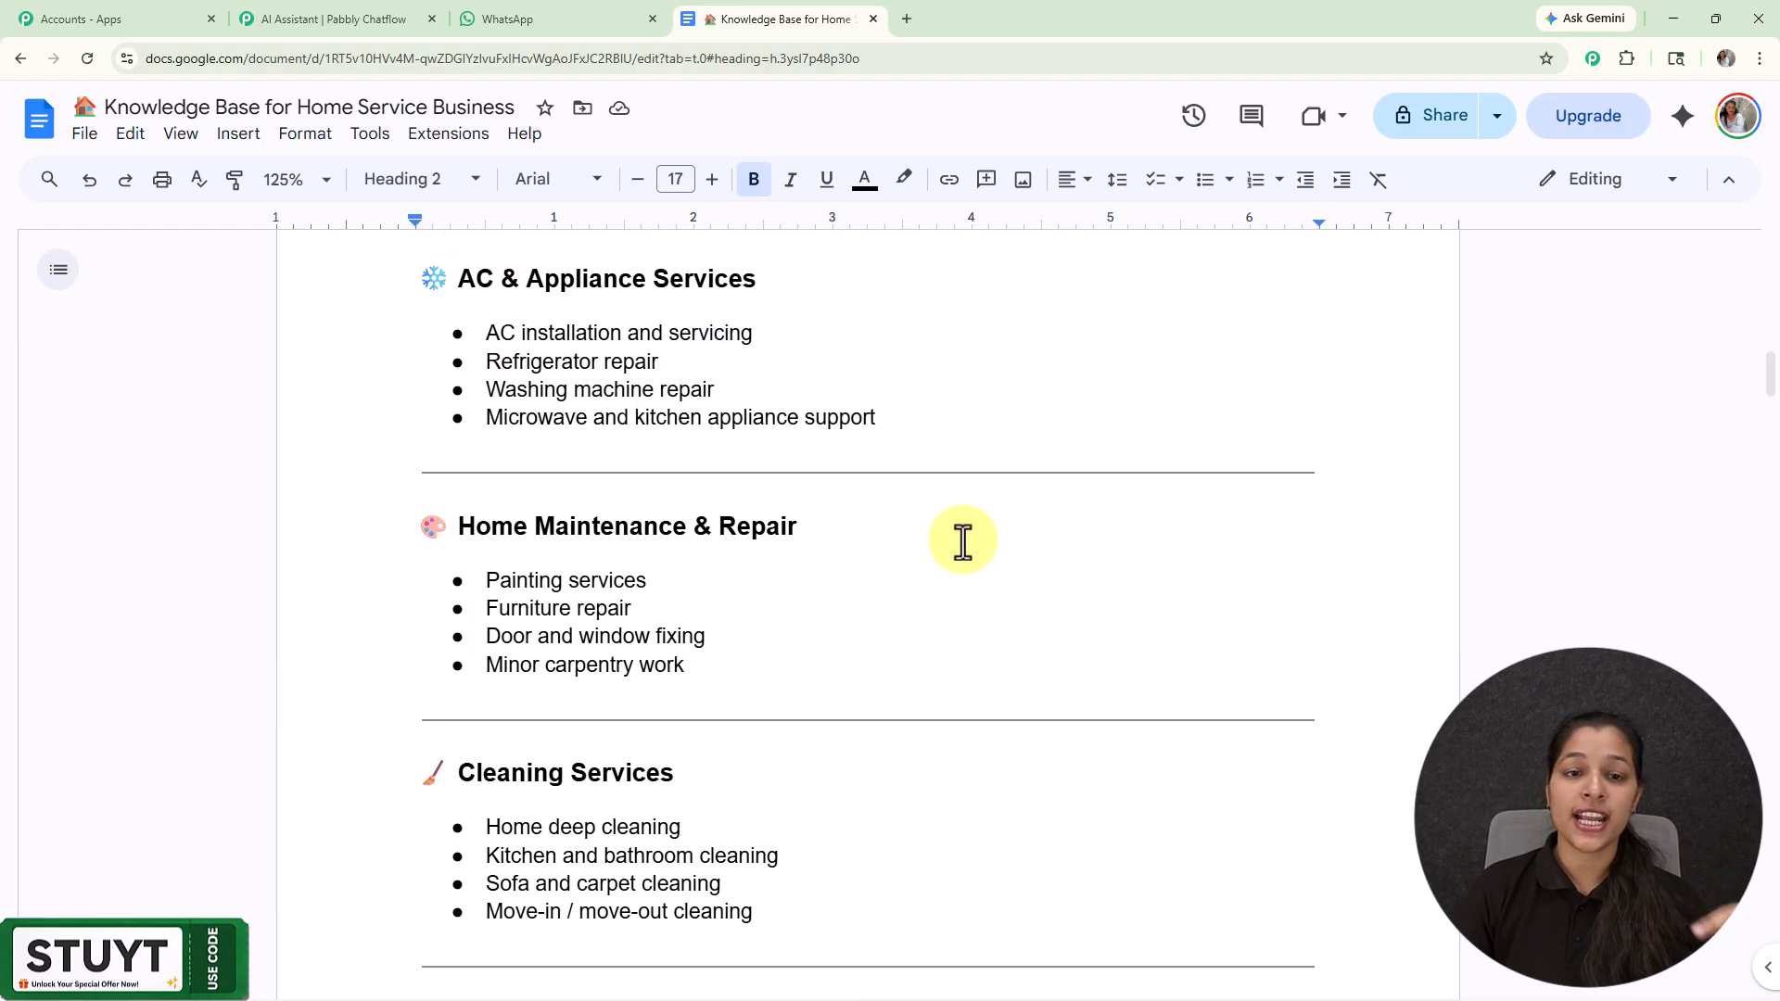
scroll(962, 542, "up", 14)
scroll(962, 542, "up", 3)
left_click_drag(413, 530, 1353, 722)
left_click(1201, 517)
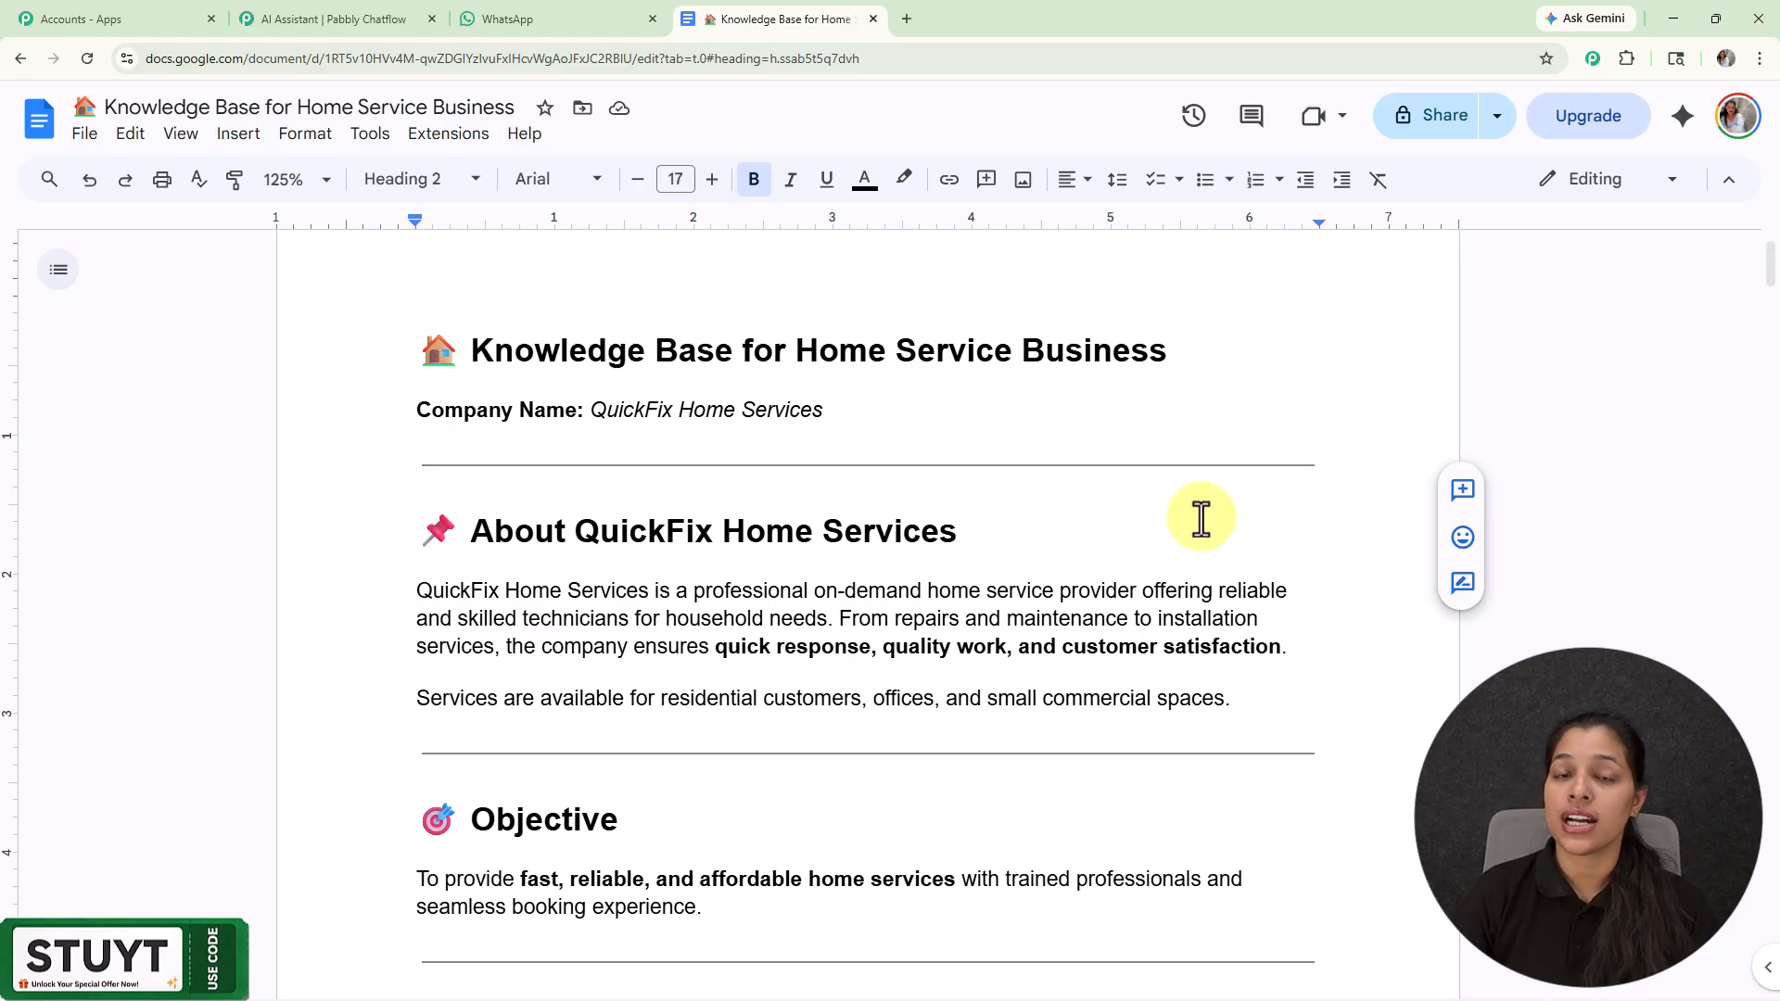
Step: Read the knowledge base from the company objective through the services offered, the service request steps and the pricing structure
scroll(1198, 516, "down", 5)
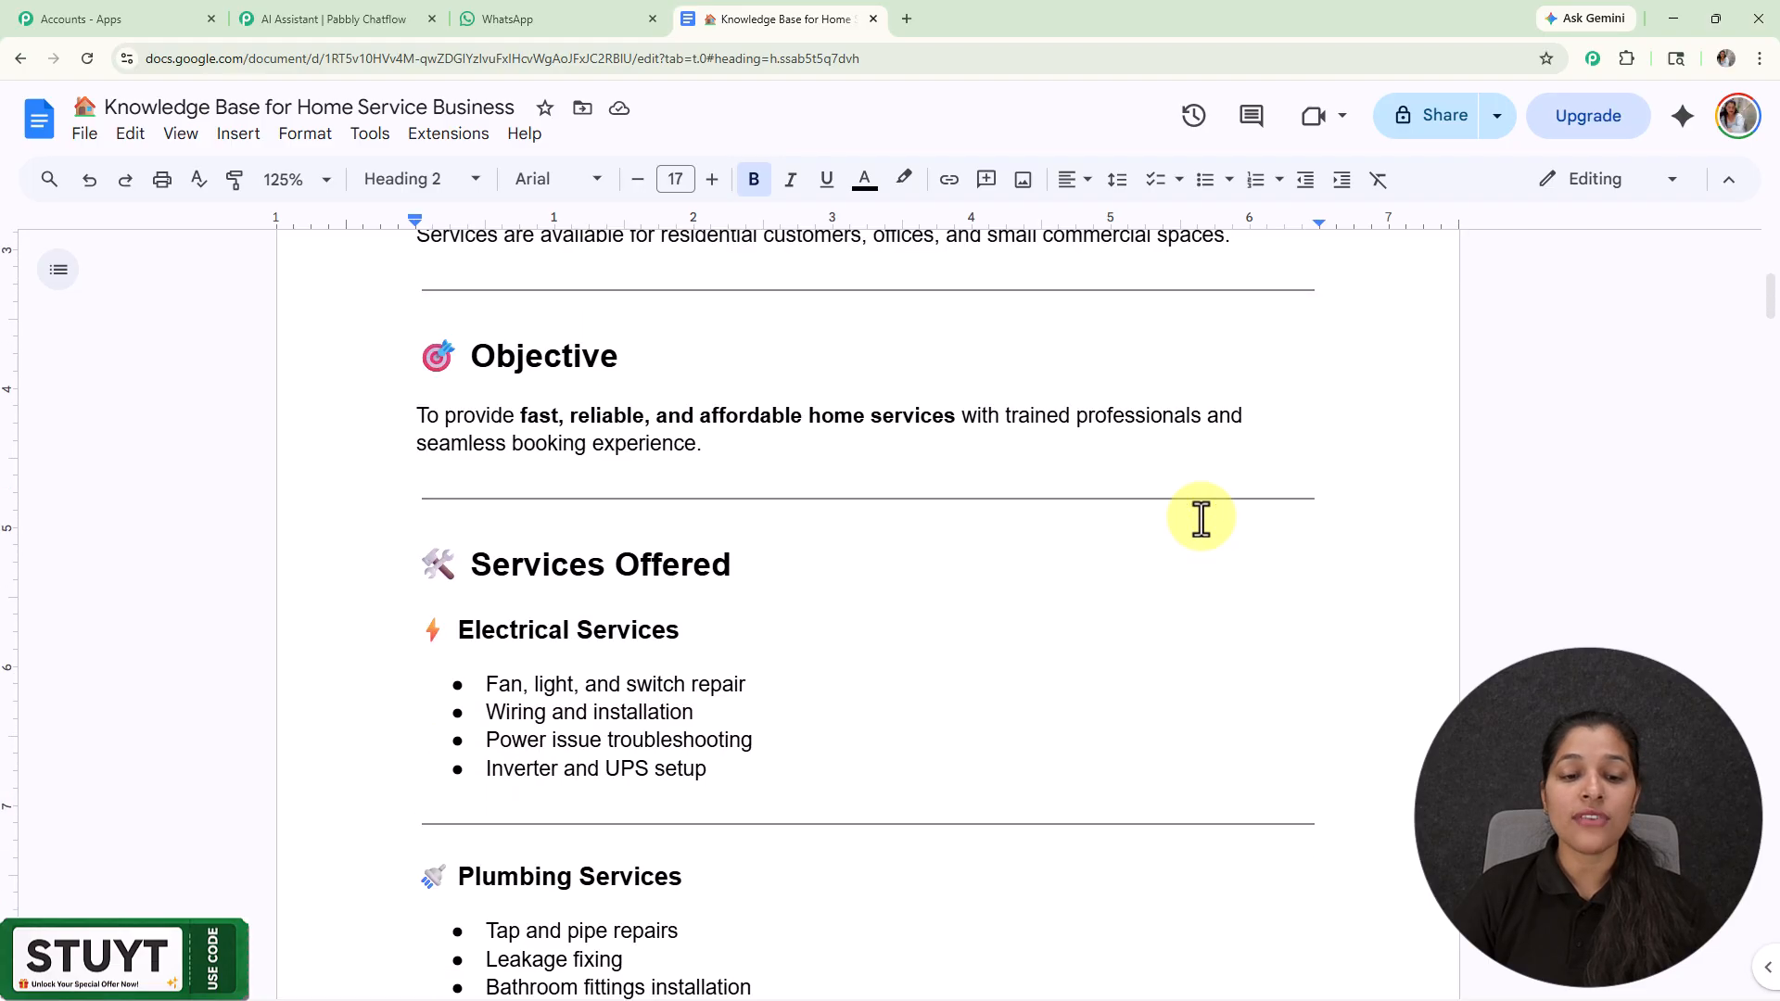
scroll(1198, 517, "down", 3)
scroll(749, 521, "up", 3)
scroll(749, 521, "down", 12)
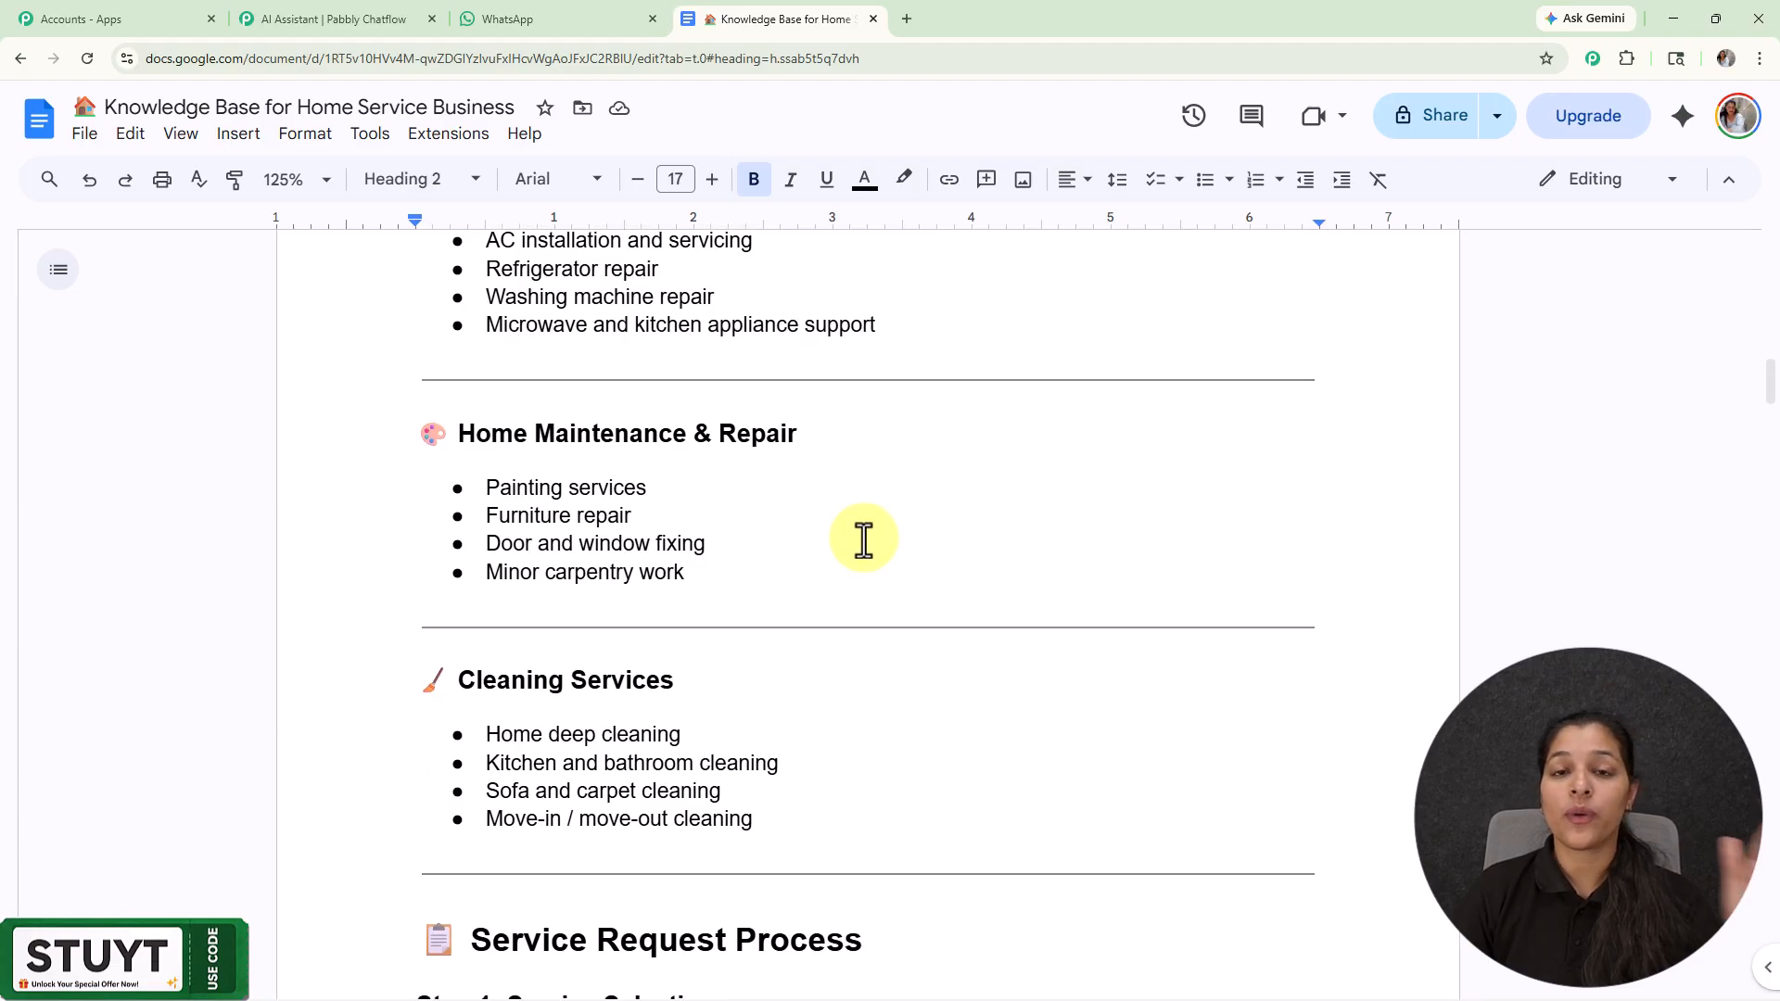
scroll(863, 539, "down", 9)
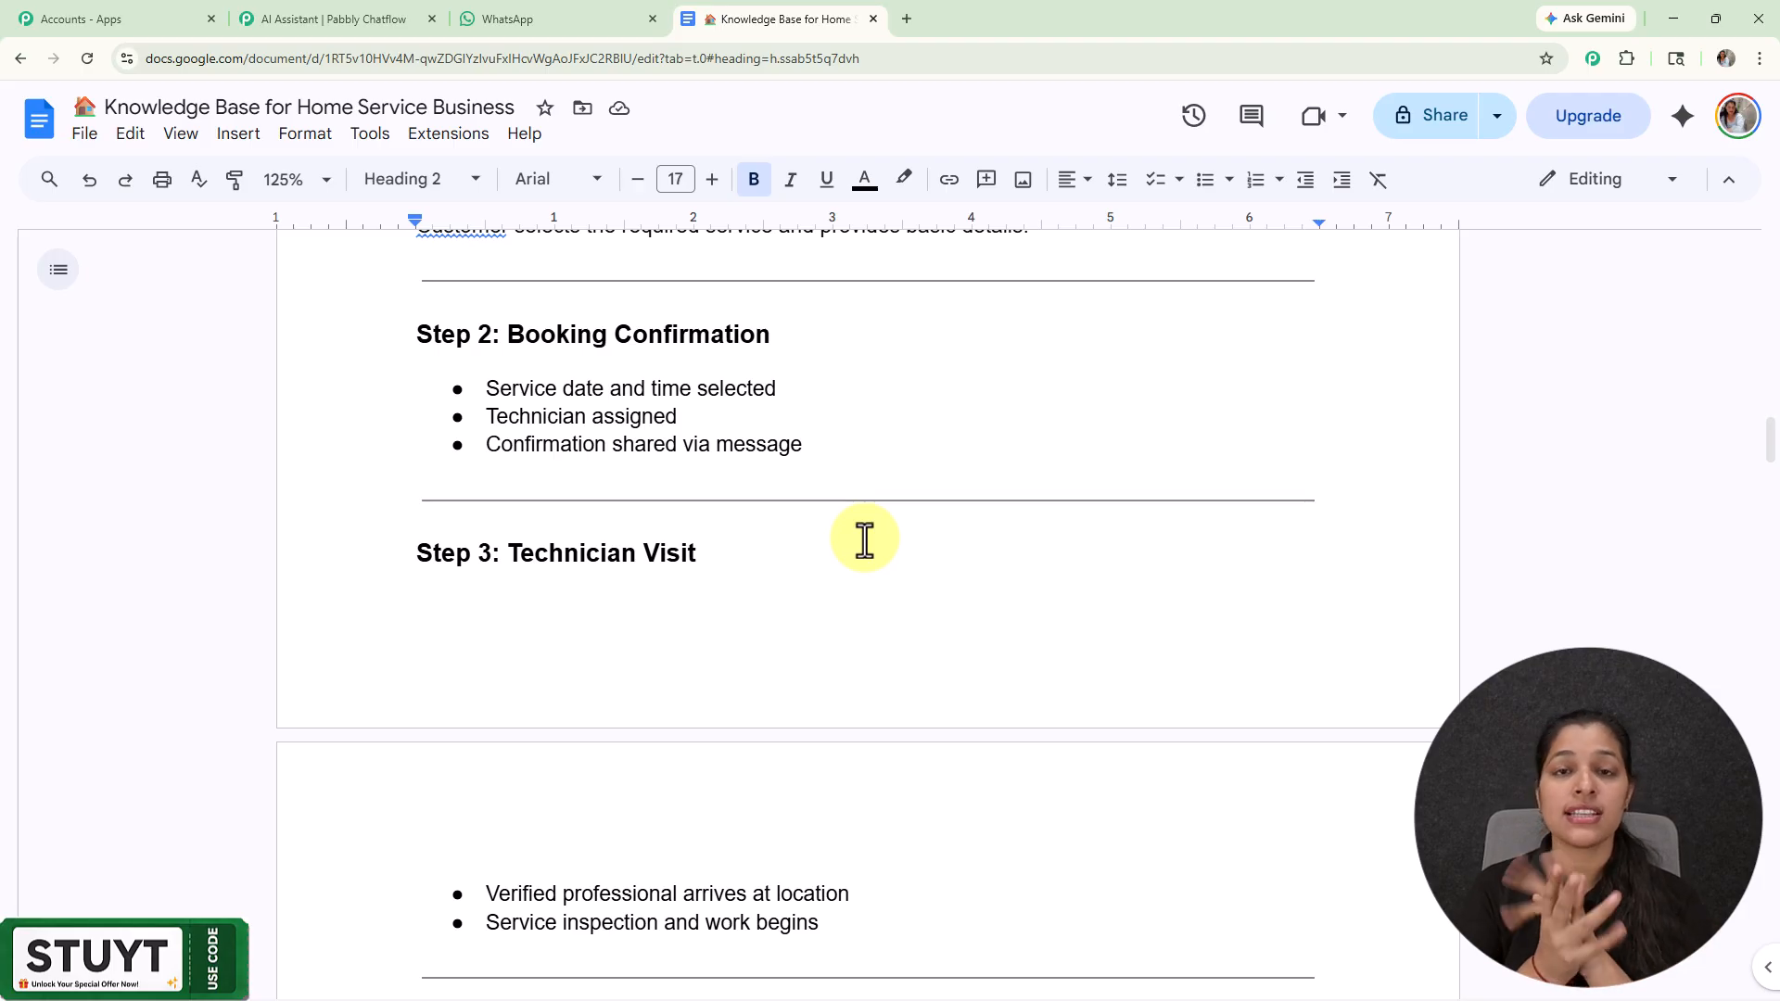
scroll(864, 539, "down", 8)
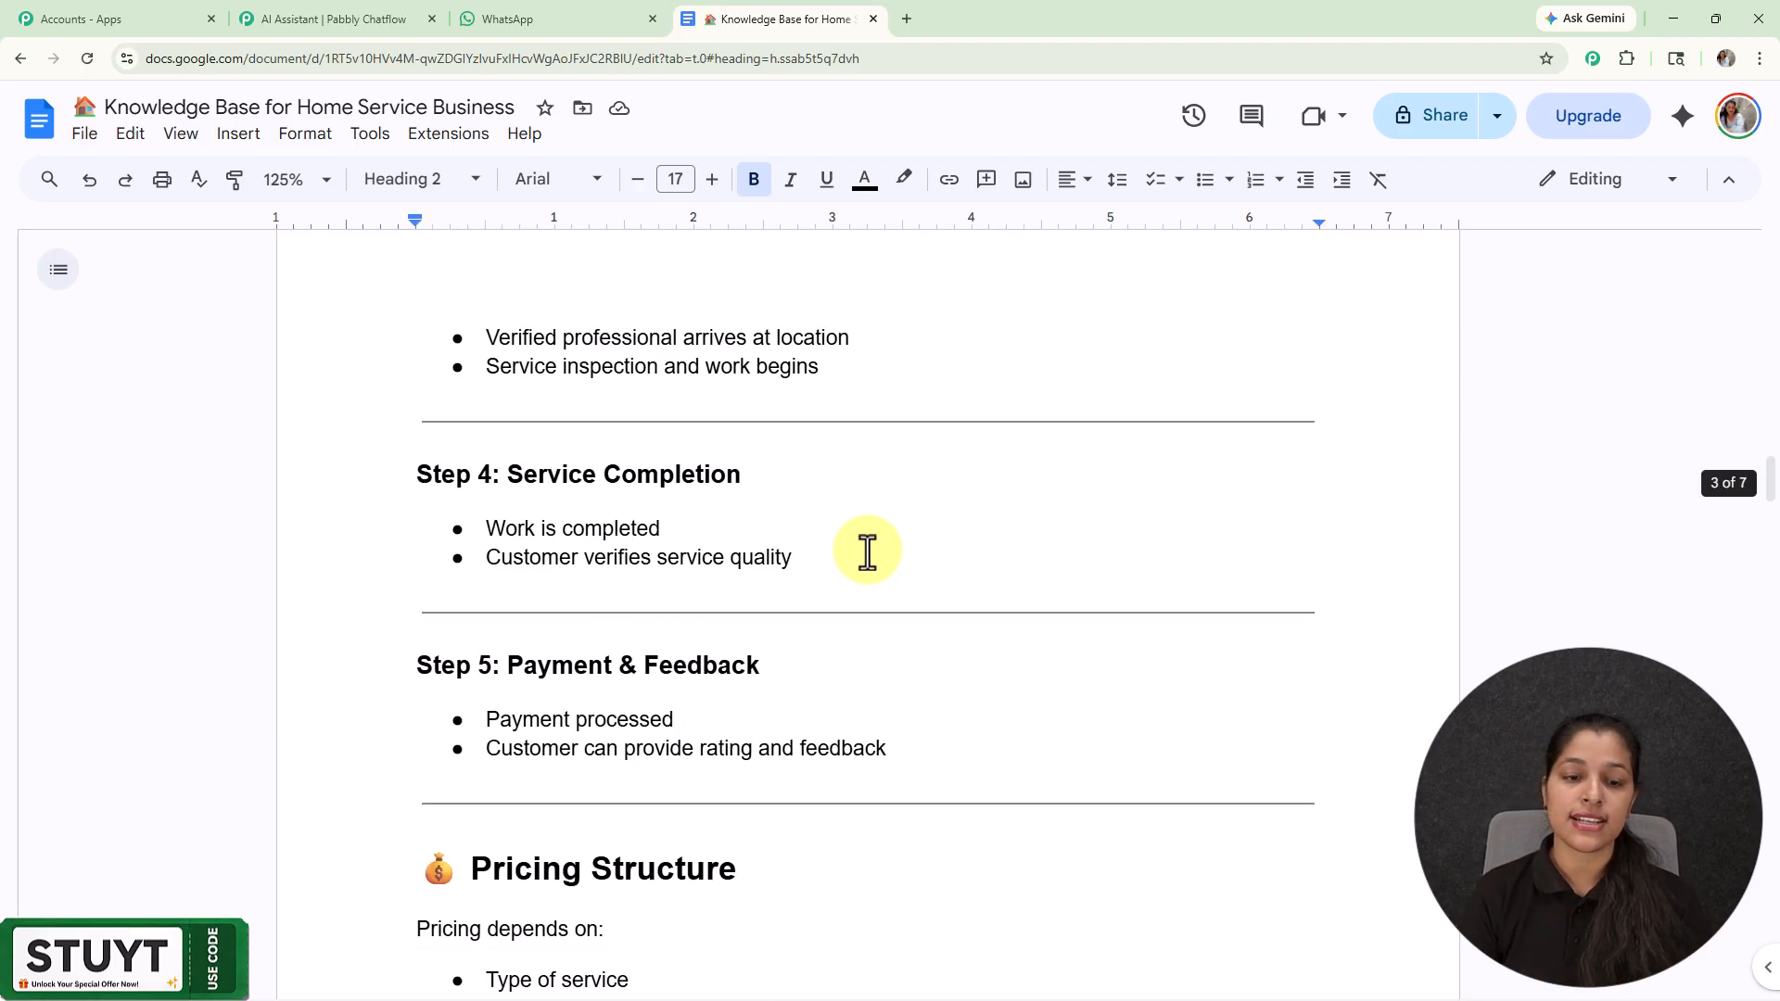
scroll(799, 553, "down", 9)
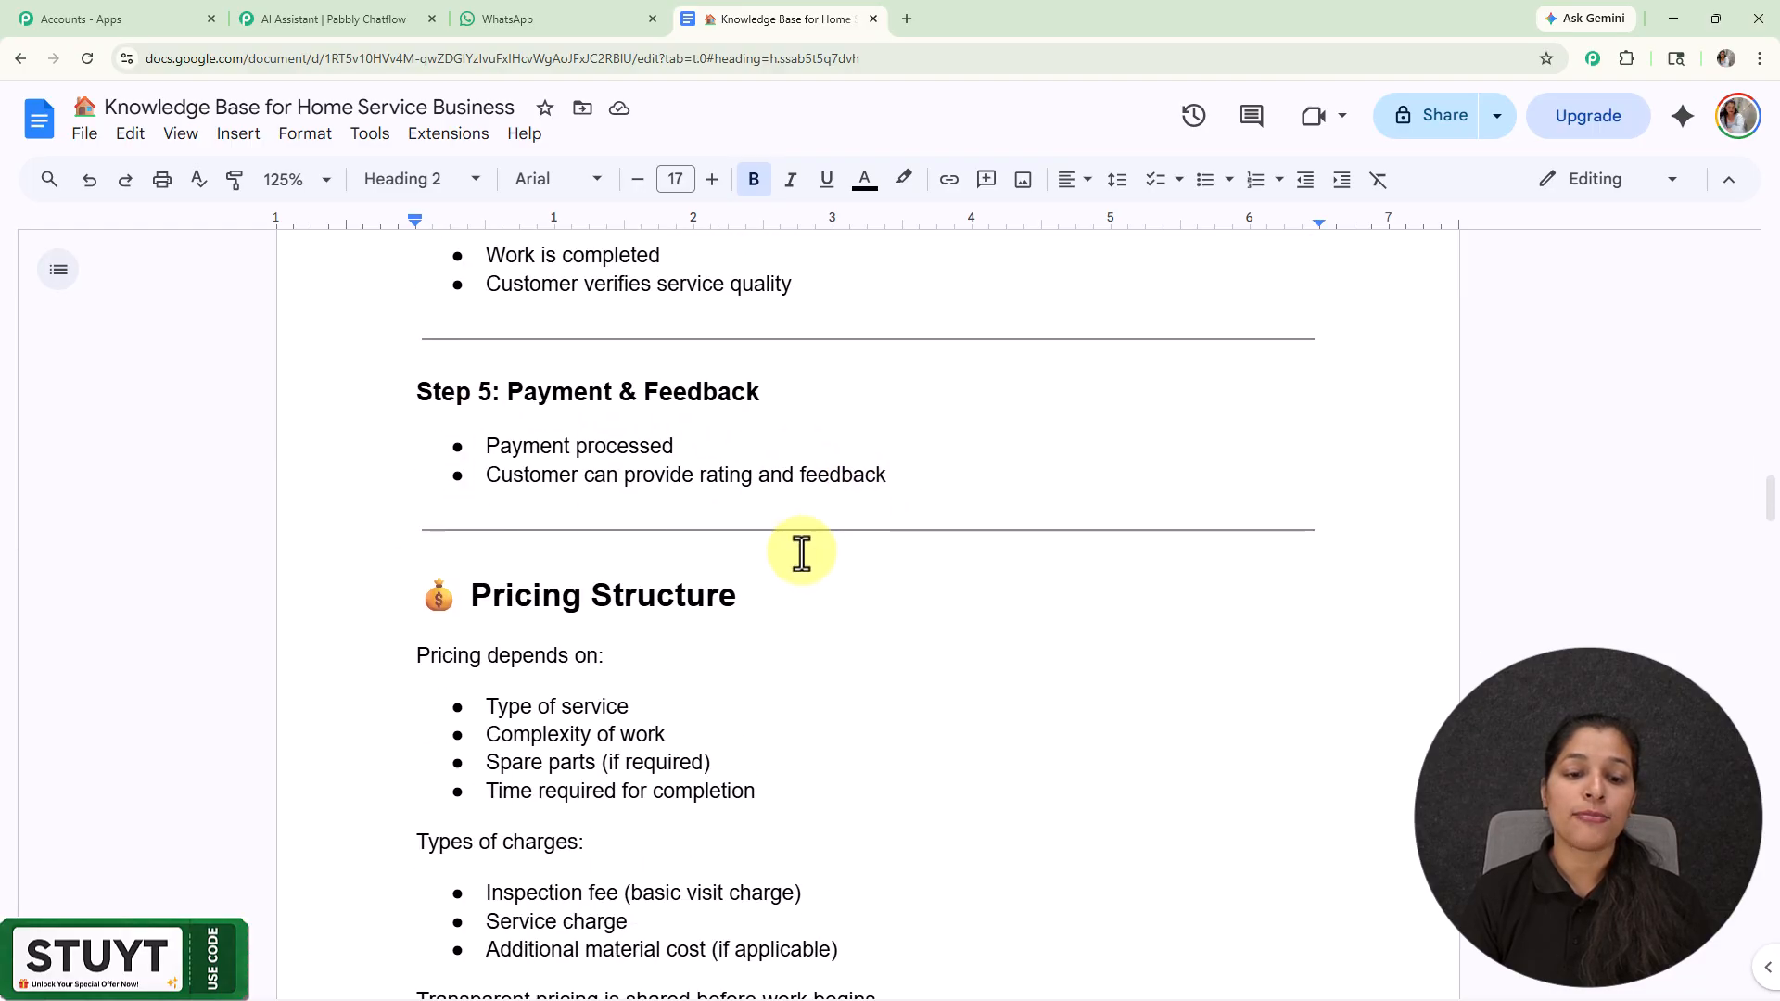
scroll(779, 548, "down", 8)
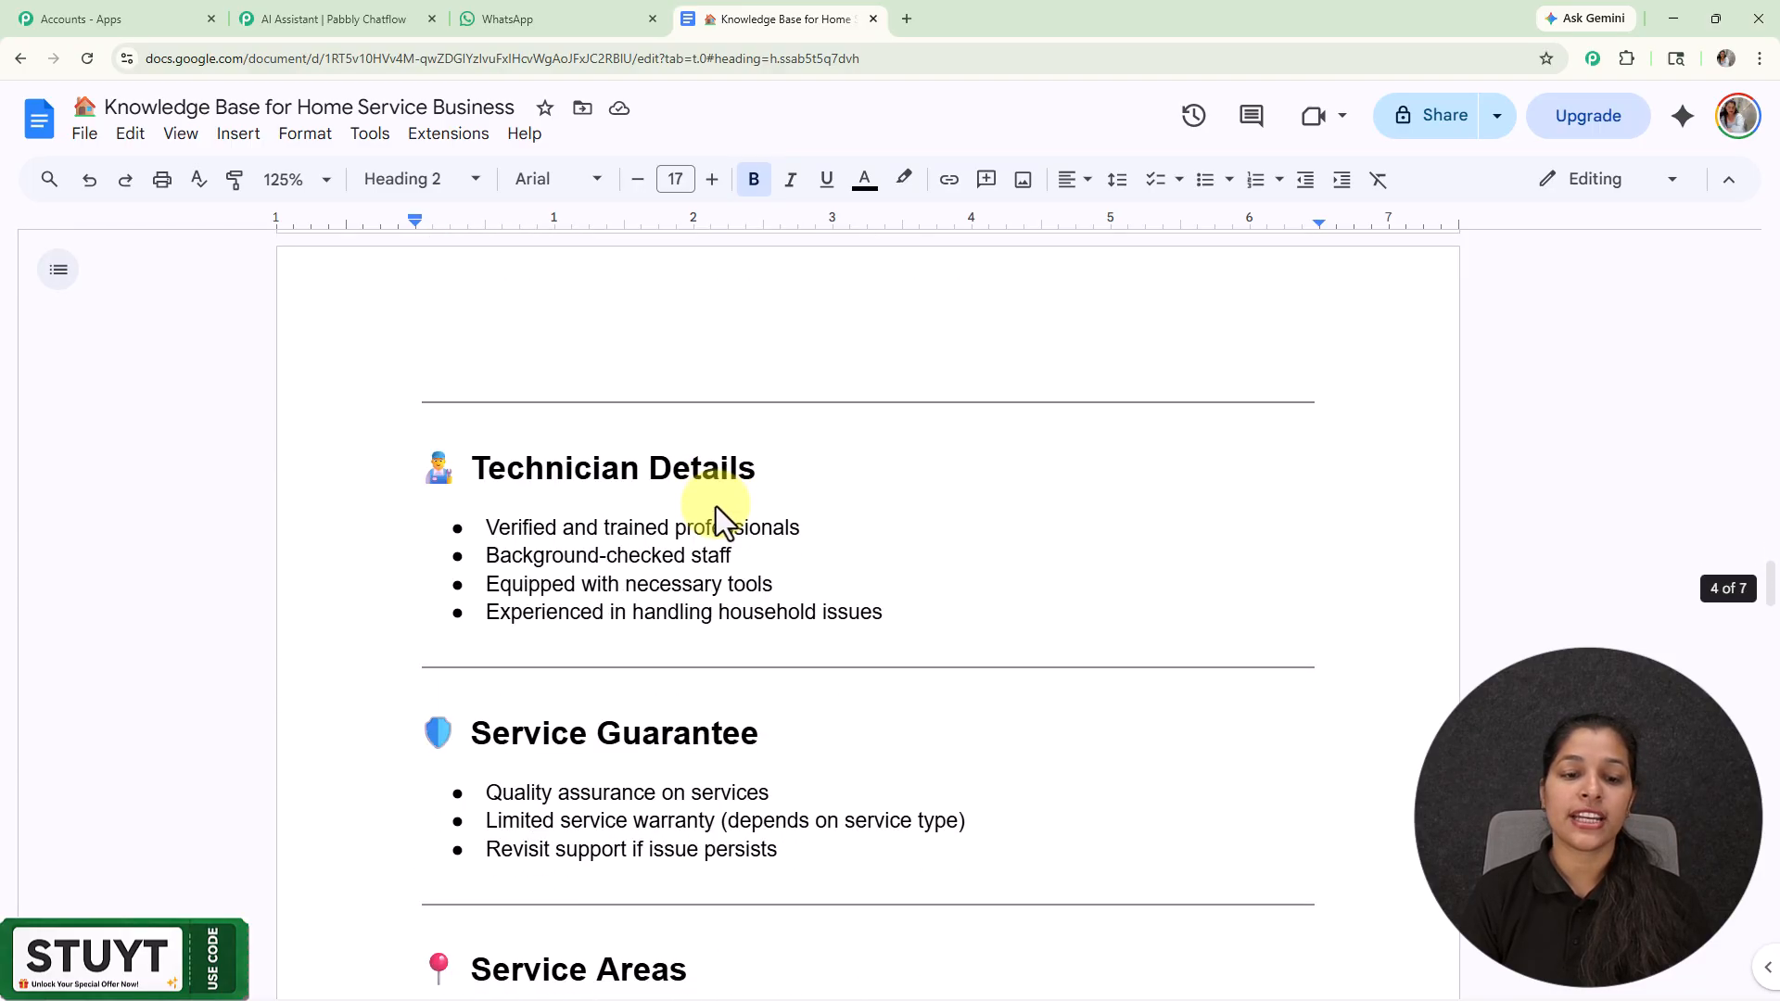
Step: Examine the rest of the knowledge base, from technician details and payment options through customer support, safety and privacy to the FAQs
scroll(715, 506, "up", 3)
scroll(793, 501, "down", 6)
scroll(799, 501, "down", 3)
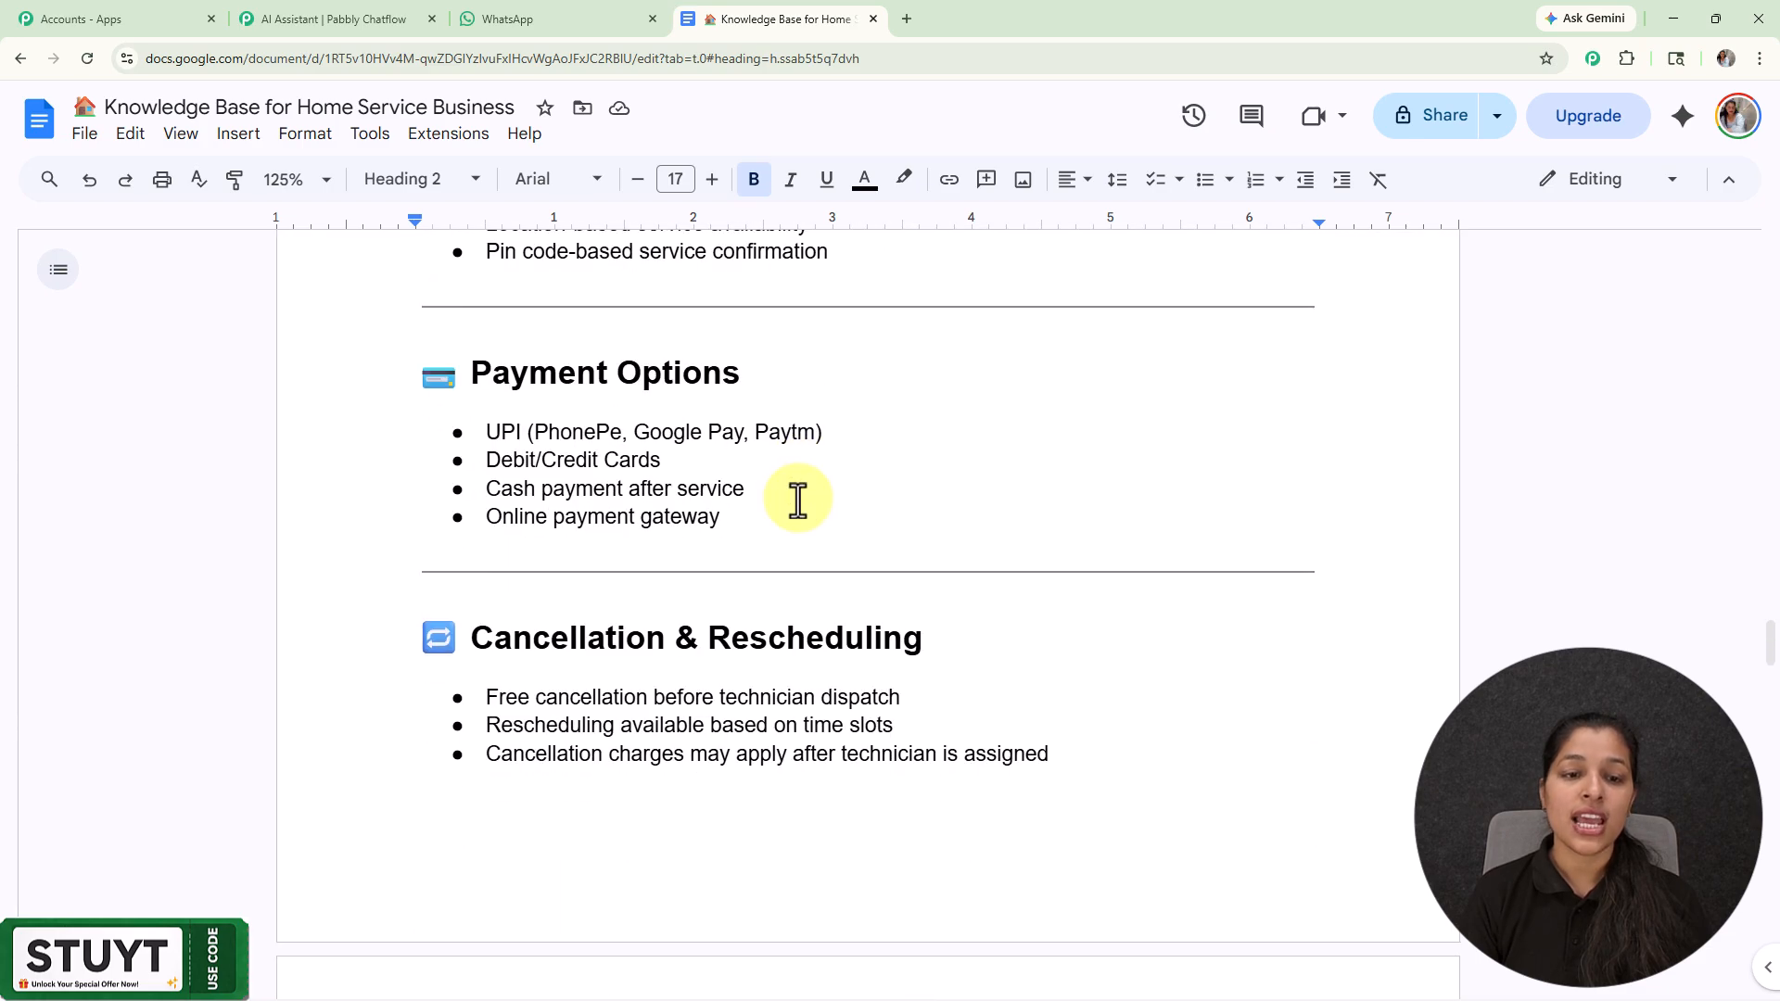
scroll(800, 501, "down", 5)
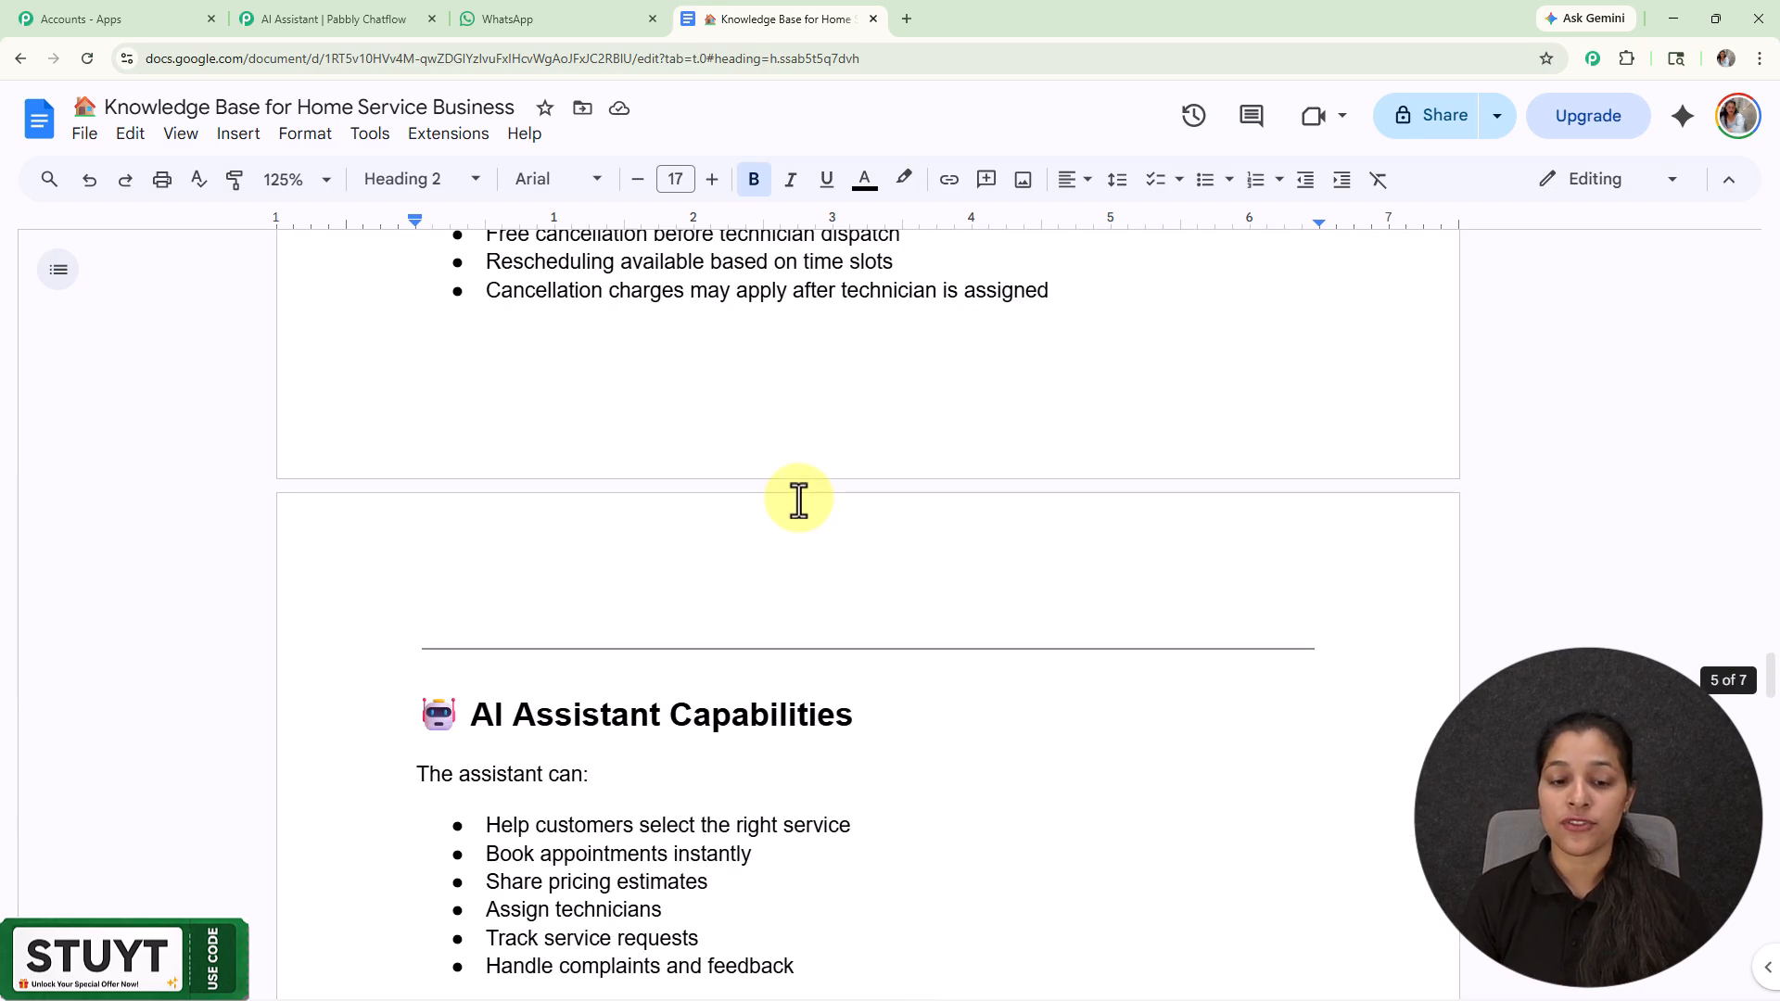
scroll(799, 501, "down", 9)
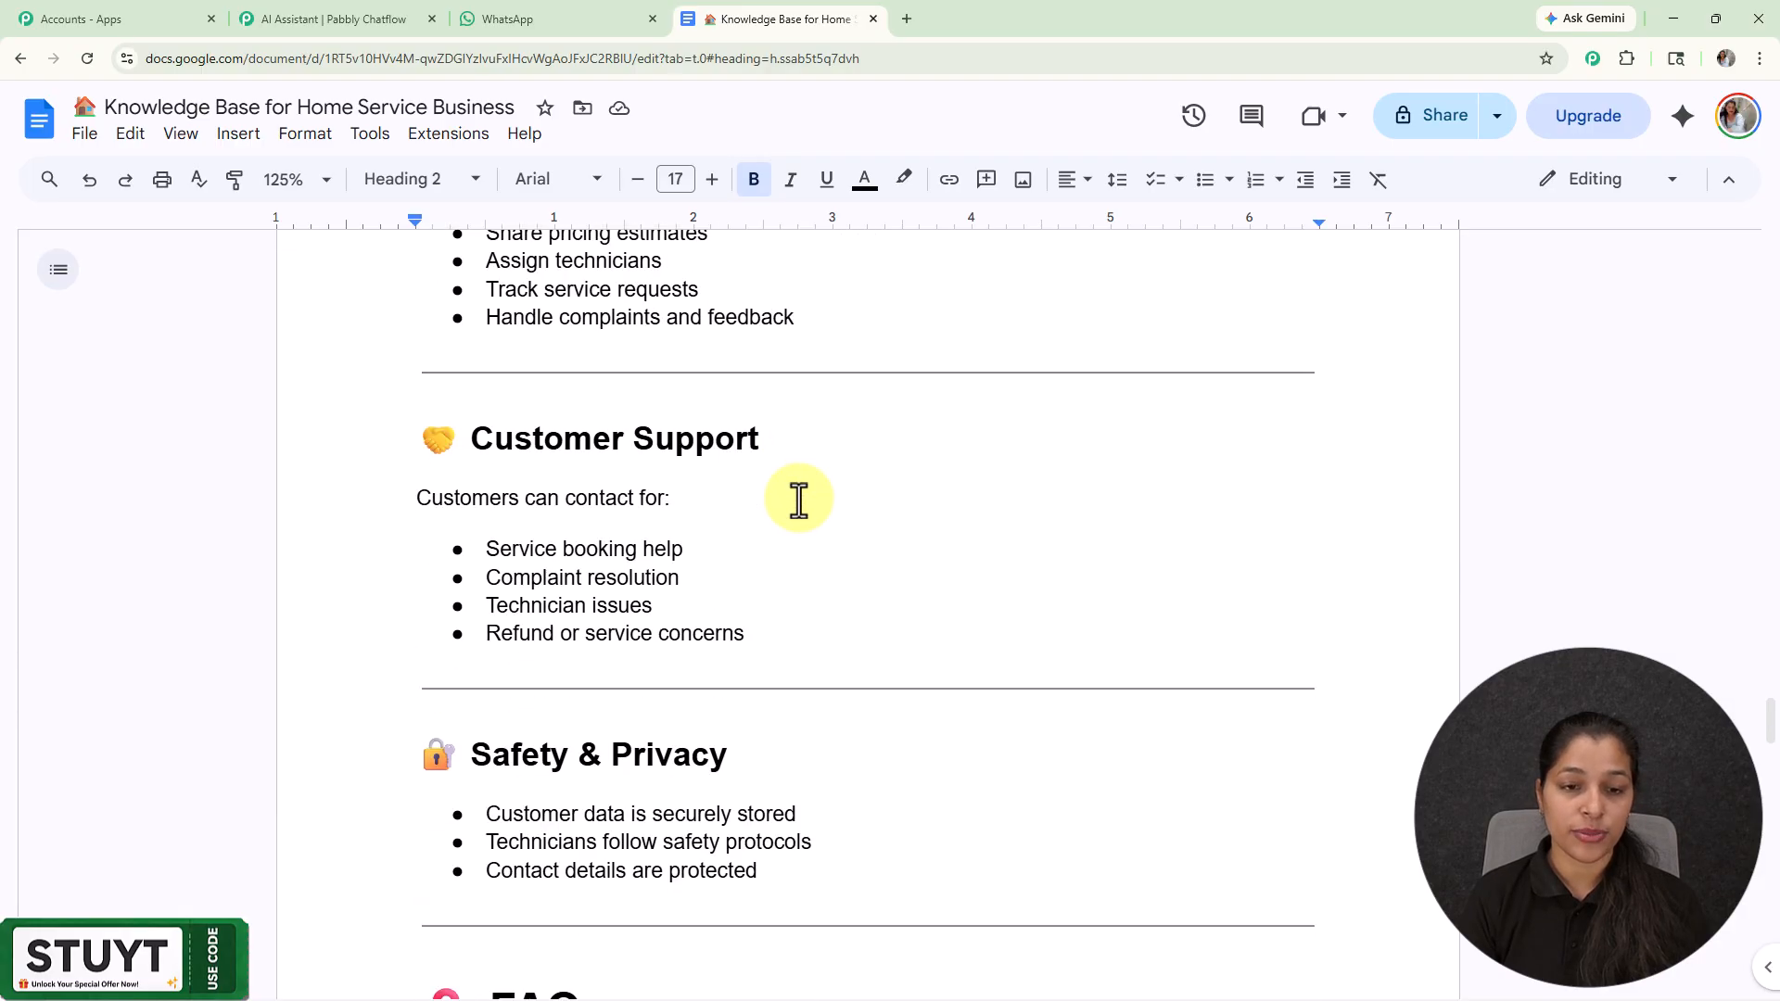
scroll(799, 502, "up", 1)
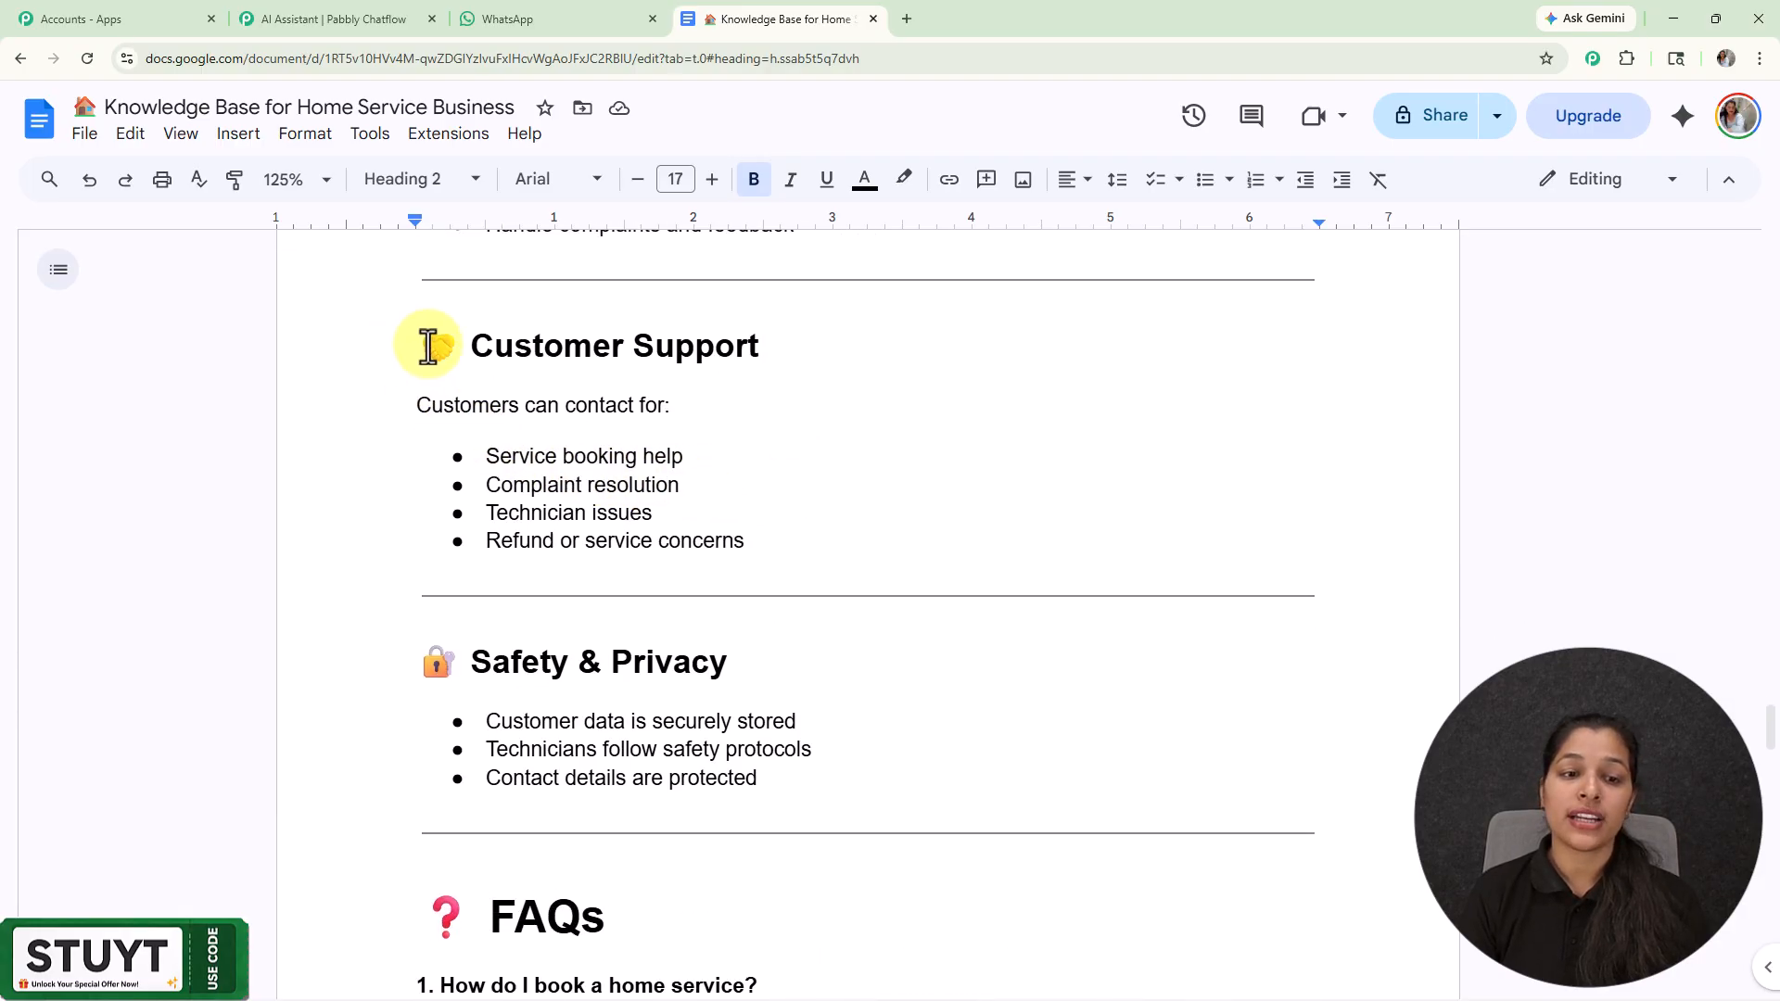
left_click_drag(422, 346, 665, 406)
left_click_drag(769, 485, 906, 568)
left_click(954, 485)
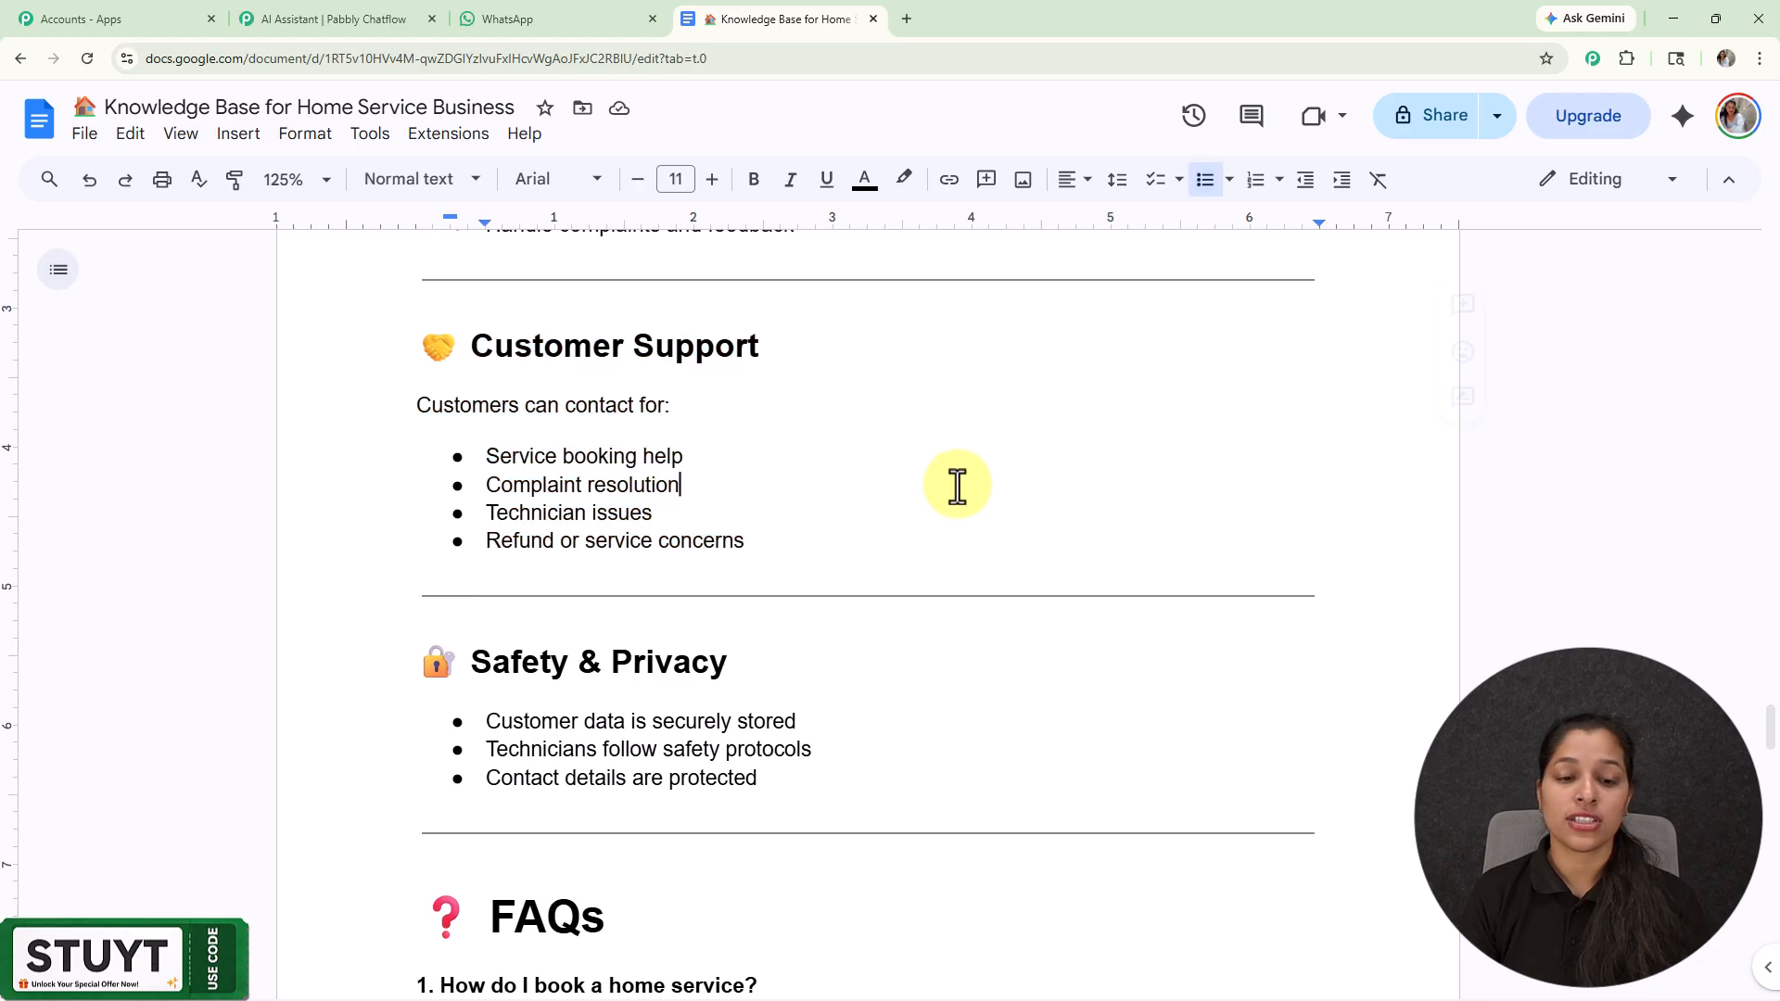
scroll(957, 485, "down", 4)
scroll(955, 484, "down", 3)
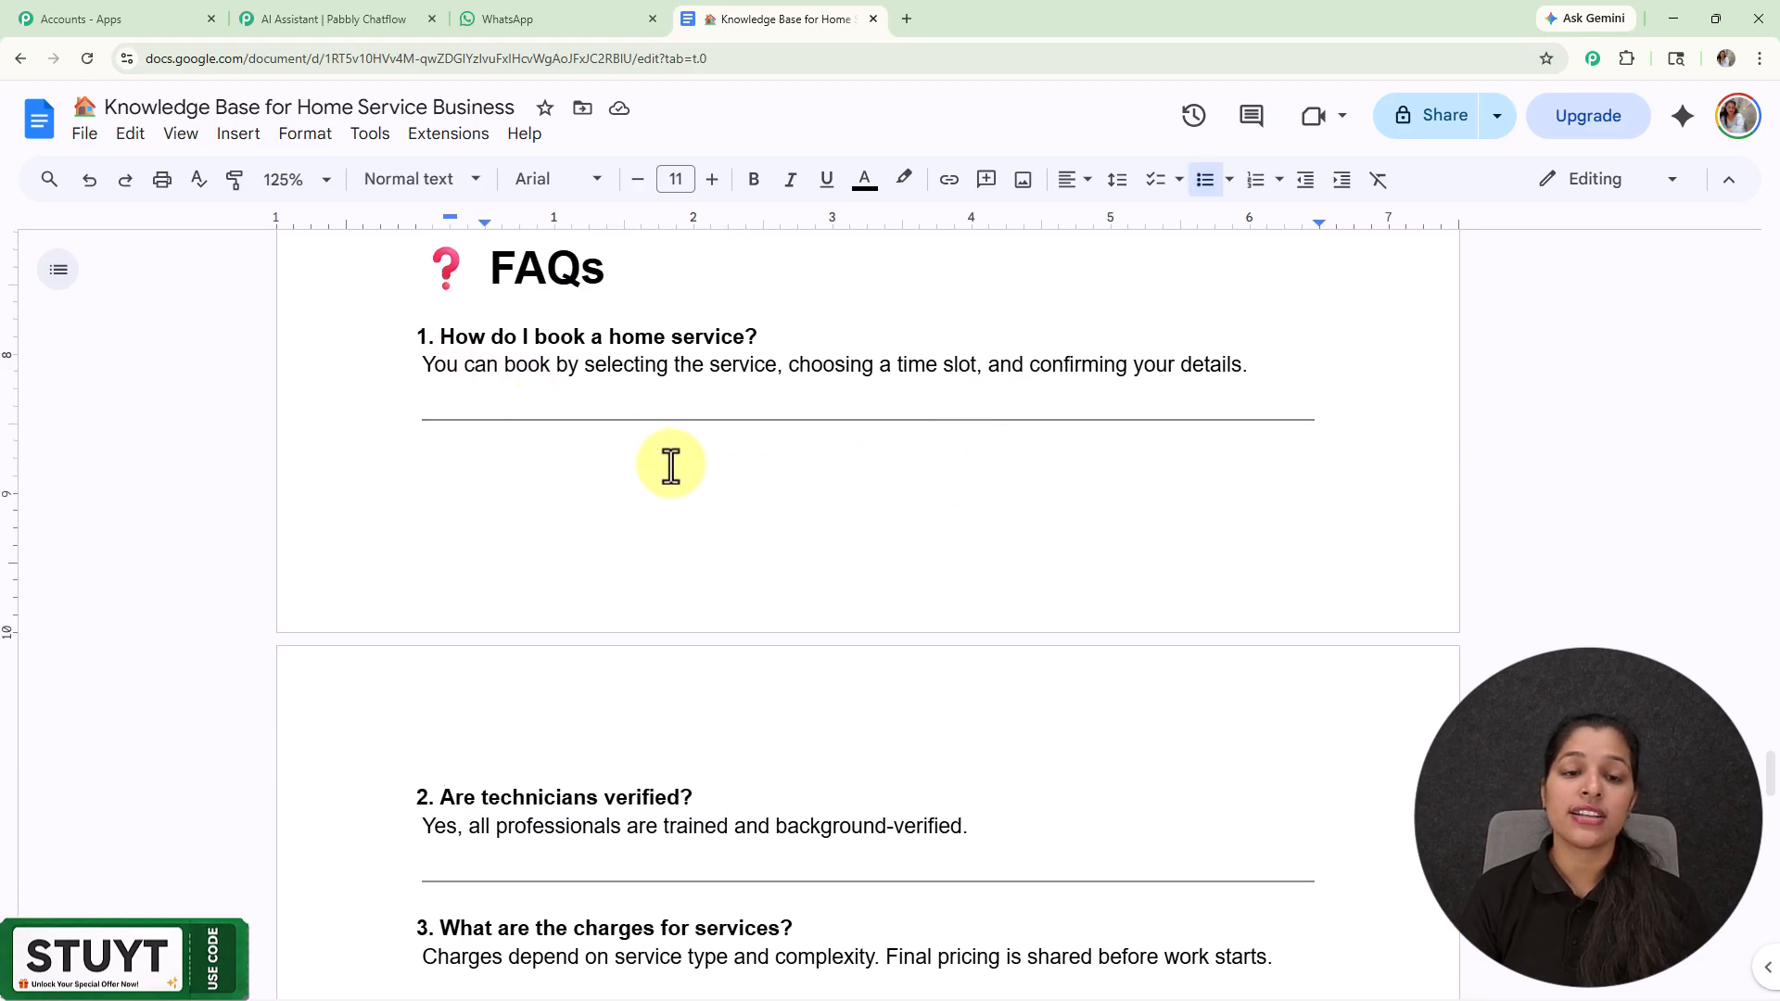
scroll(667, 463, "down", 3)
scroll(662, 463, "up", 5)
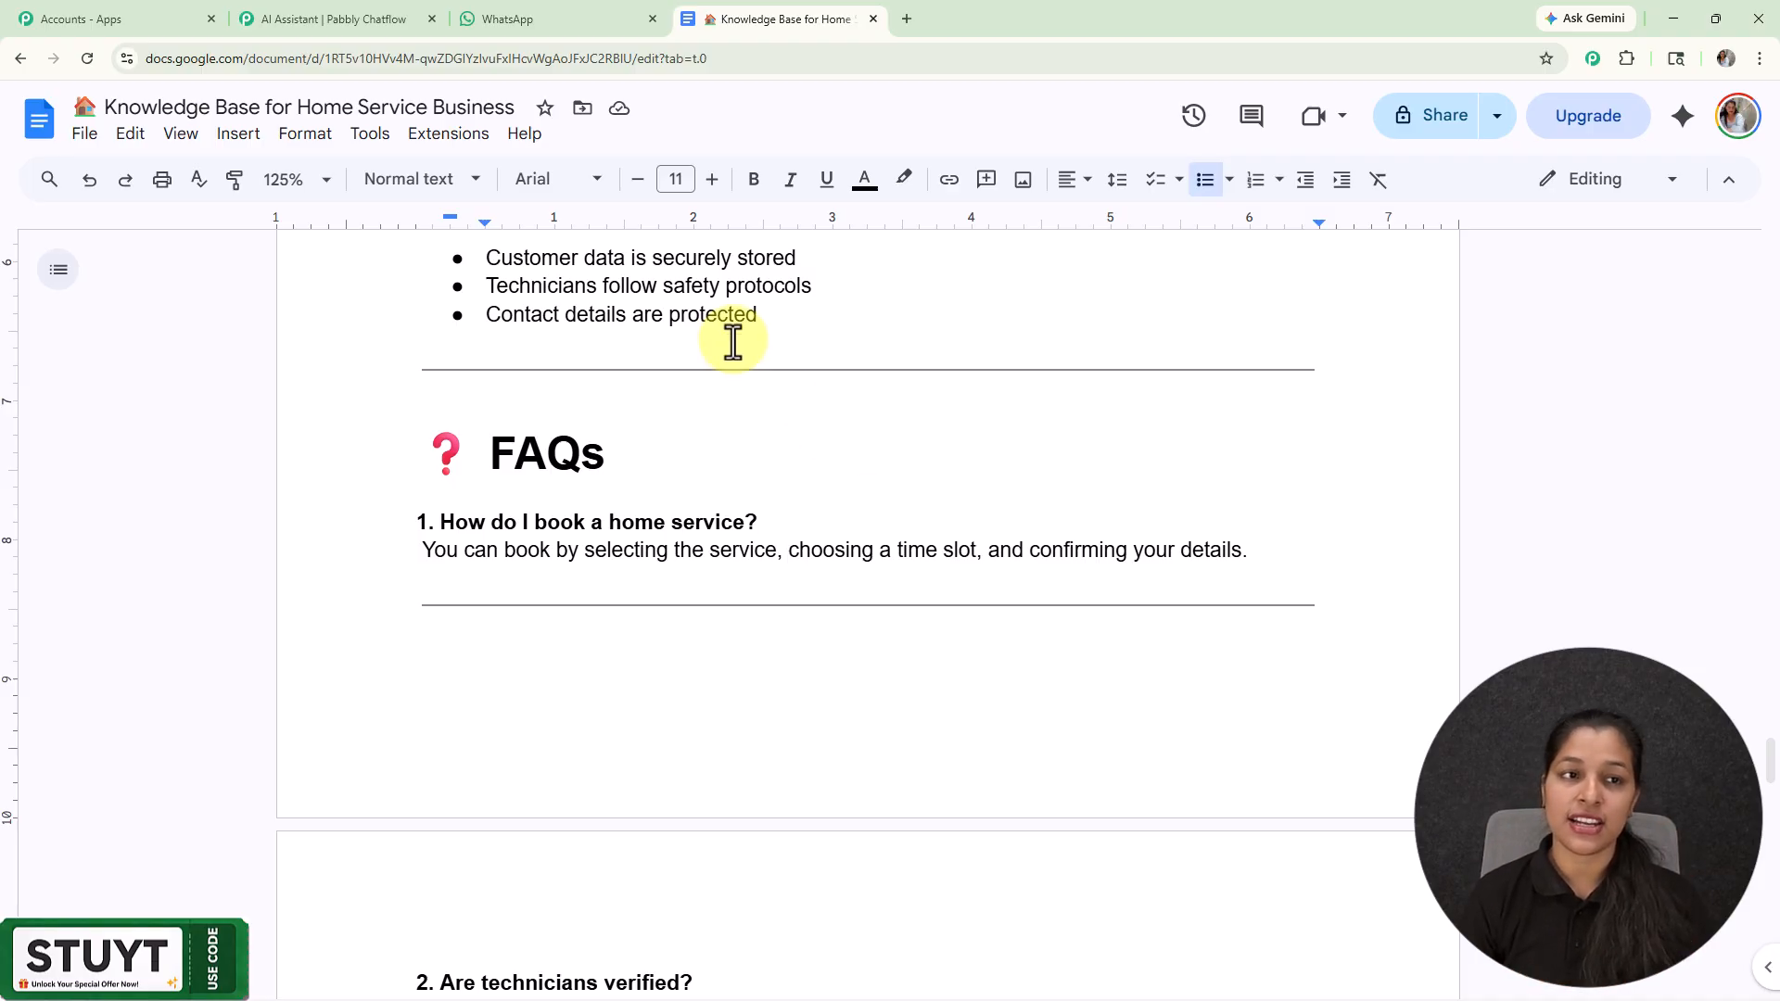
Step: Leave the document, open pabbly.com/chatflow in a new browser tab and dismiss the lifetime offer pop-up
left_click(458, 15)
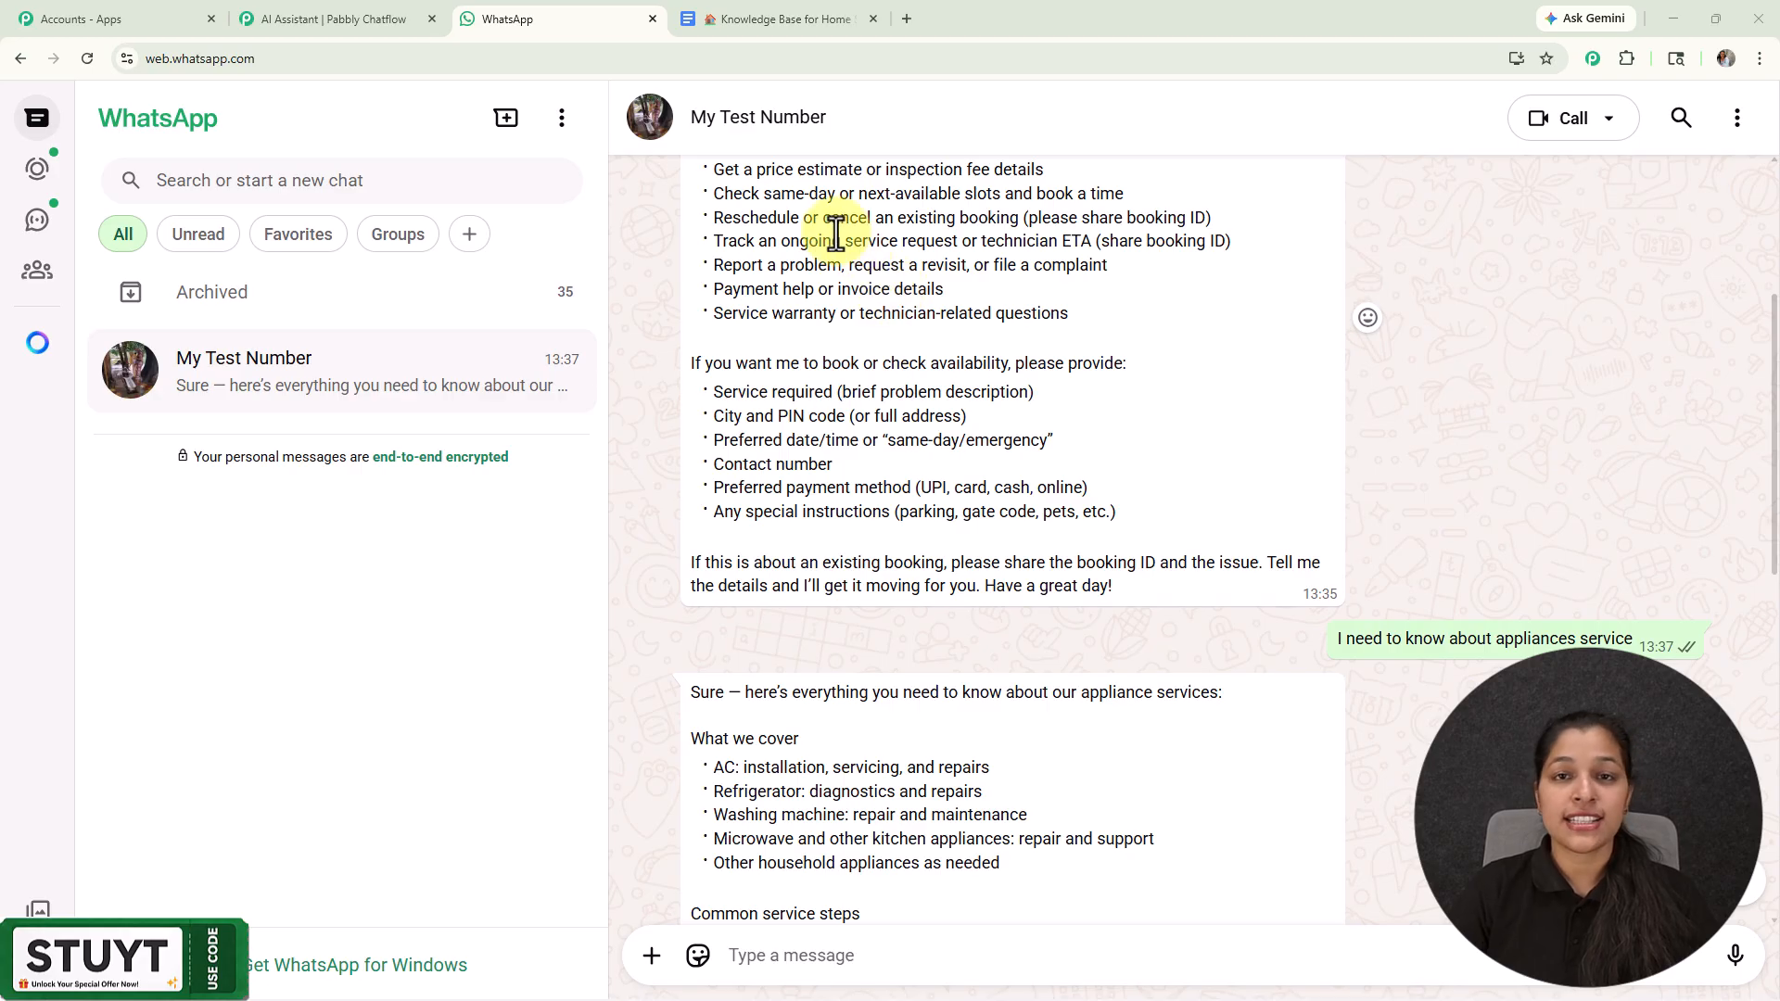
left_click(347, 25)
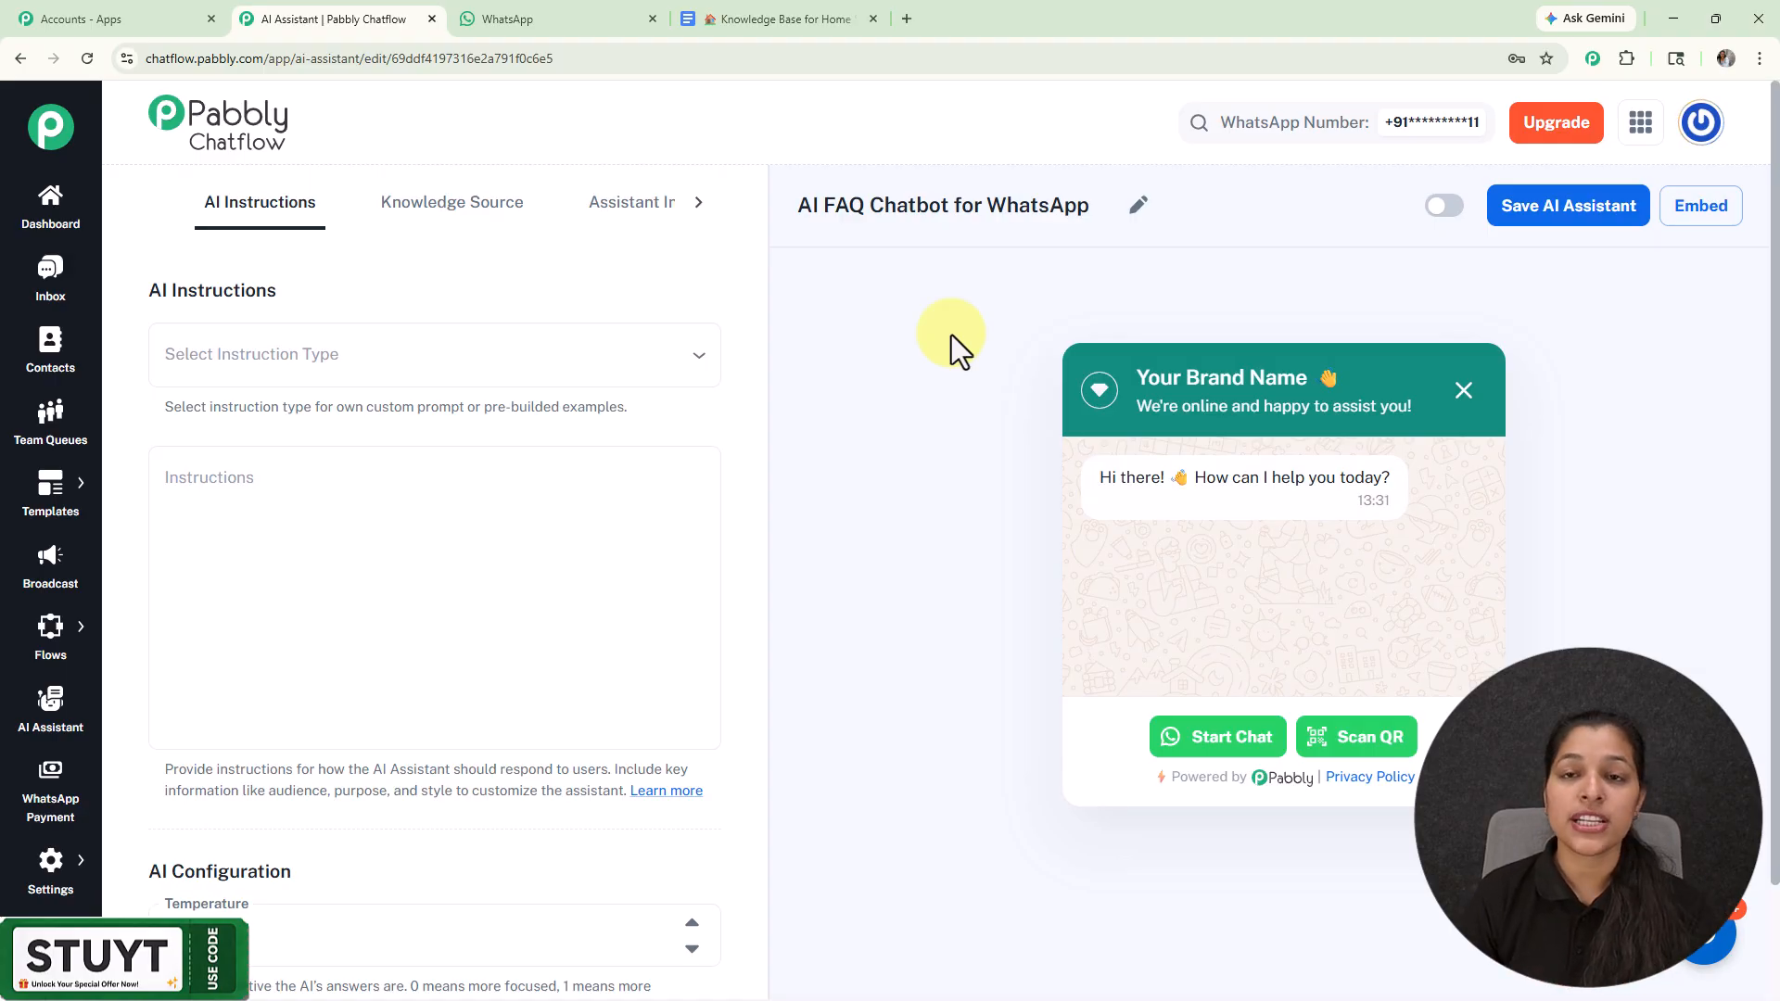
left_click(907, 20)
type("pabbly.com/c")
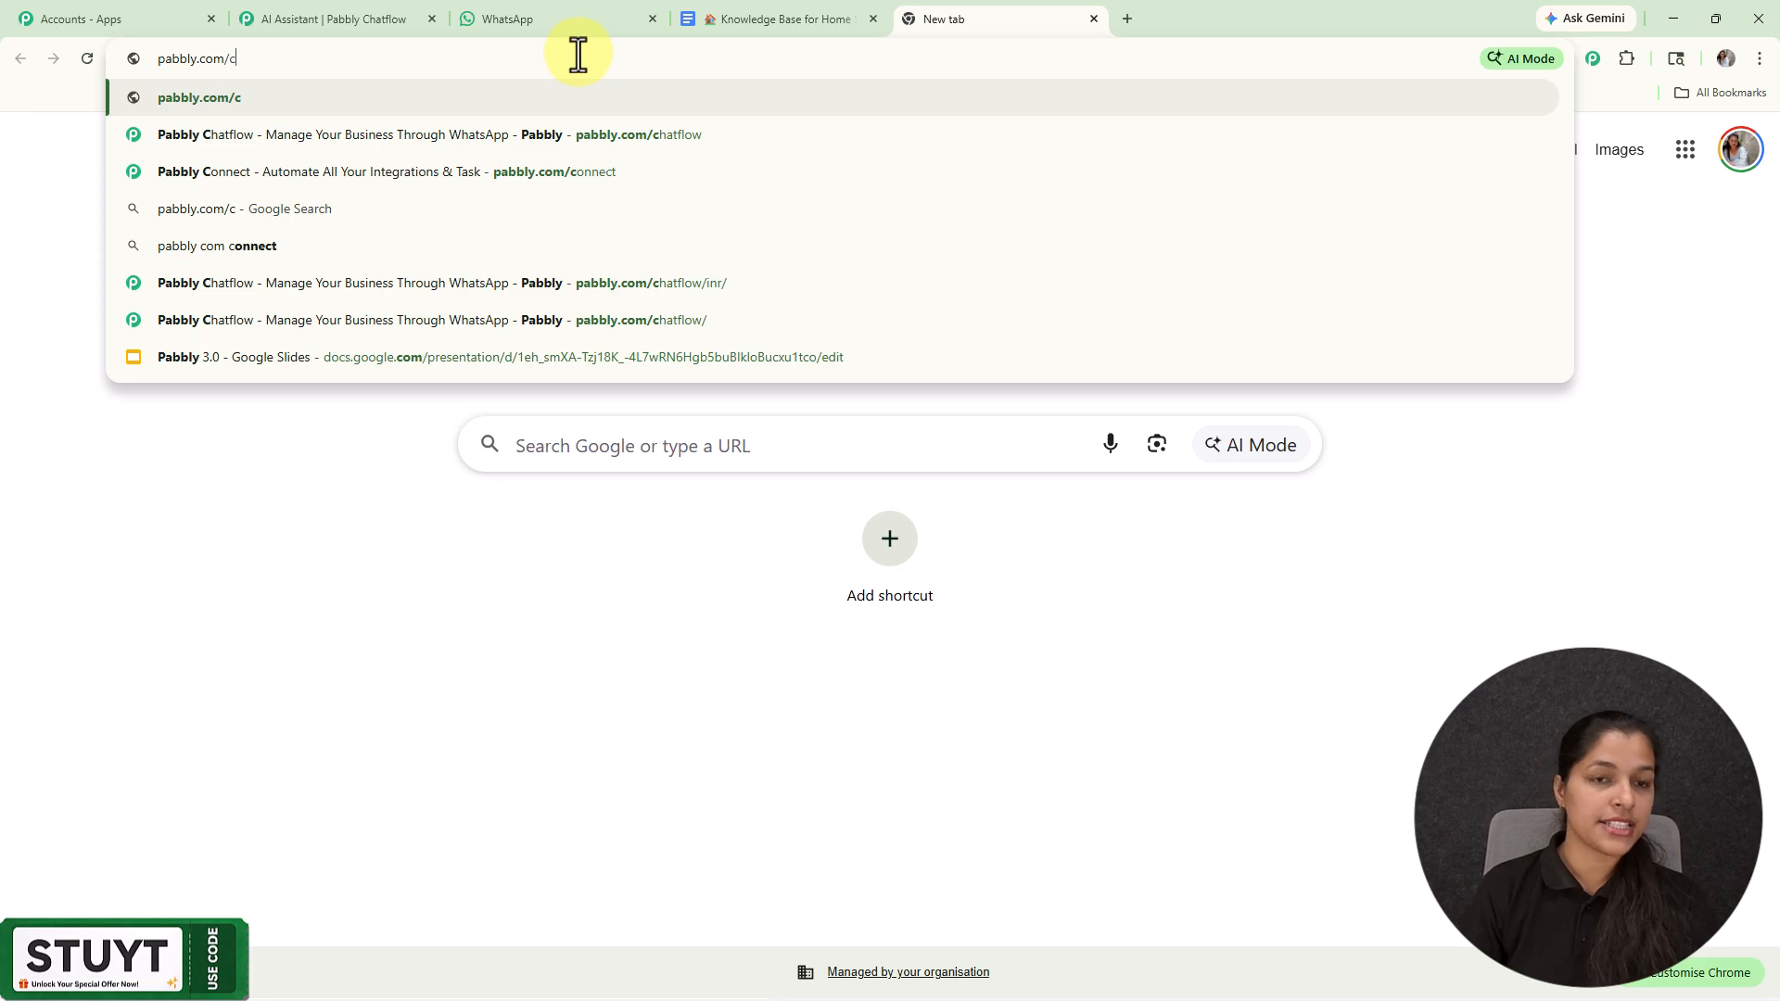
type("h")
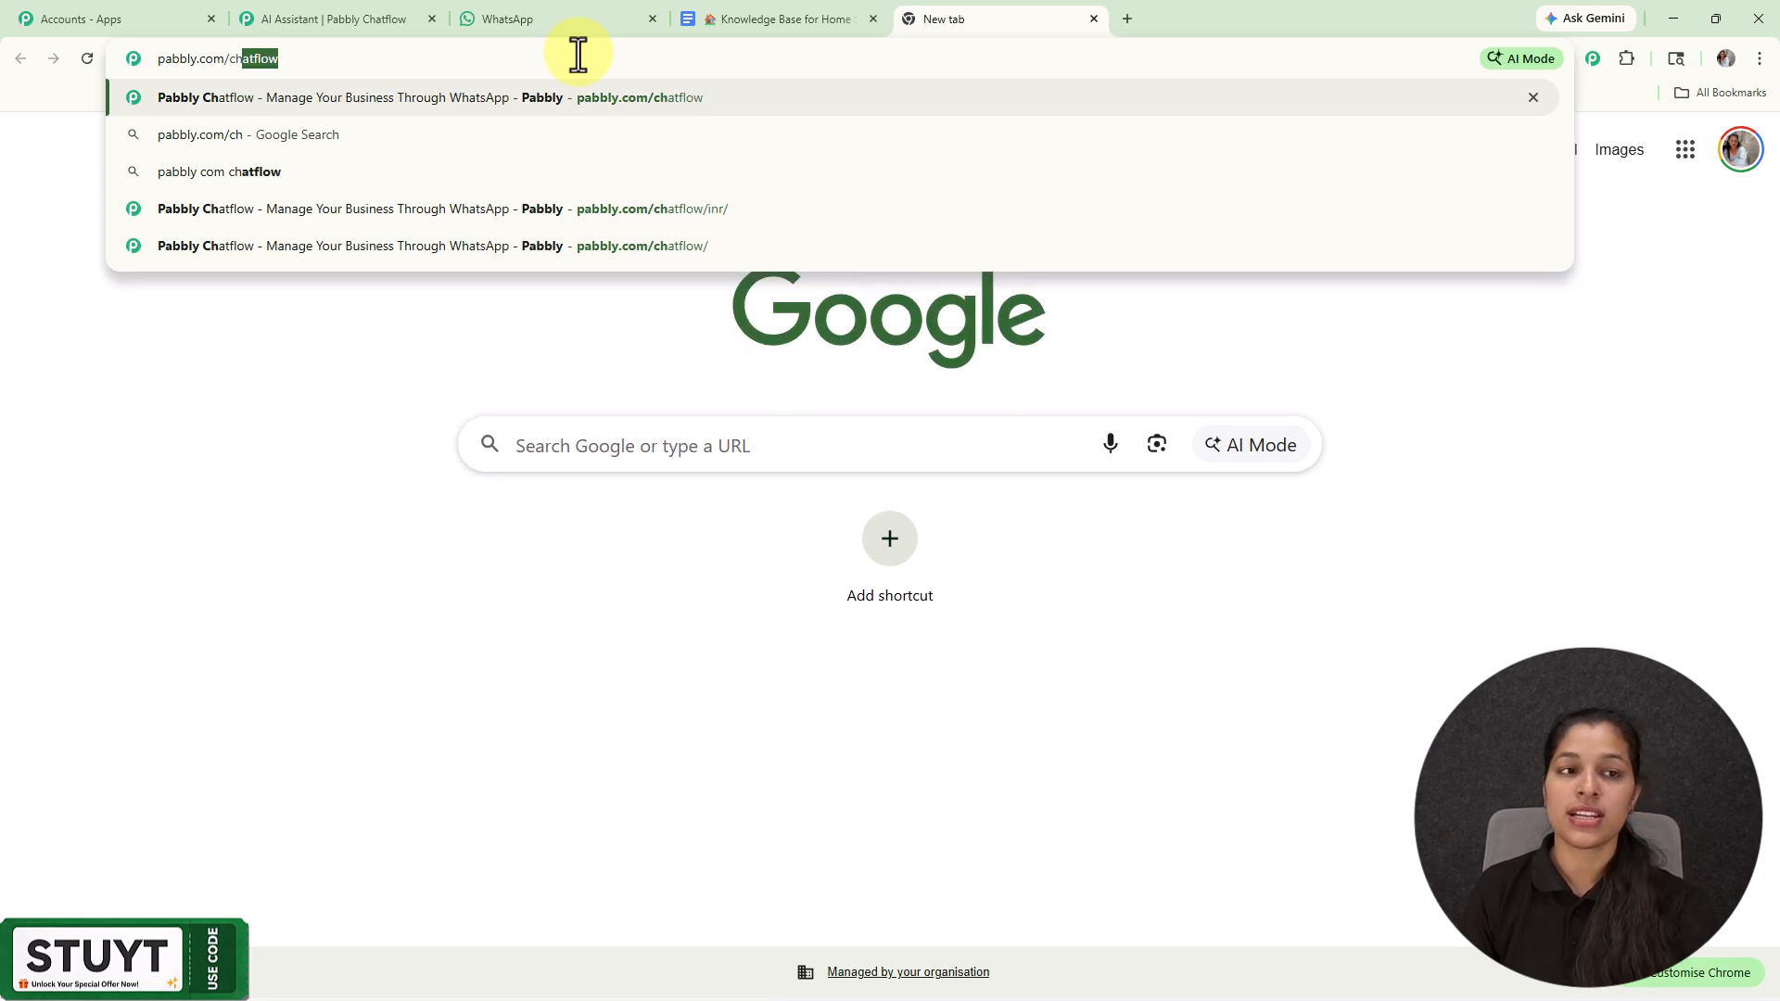
key("Return")
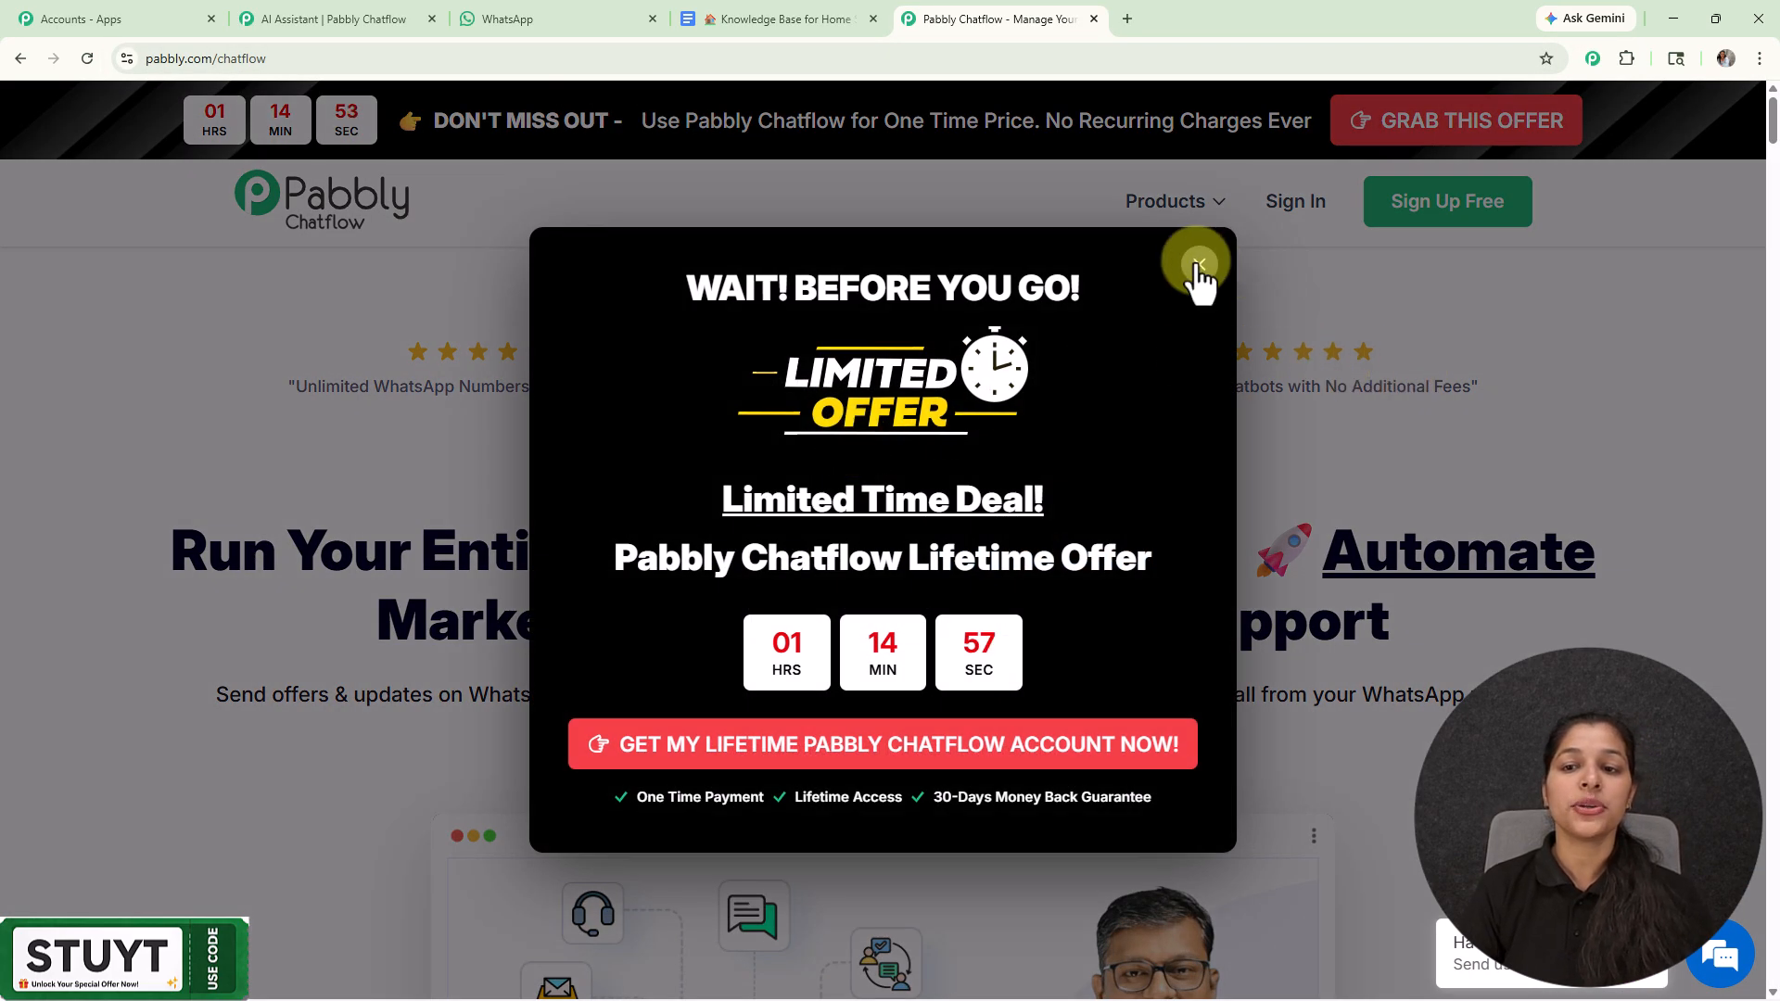
left_click(1199, 266)
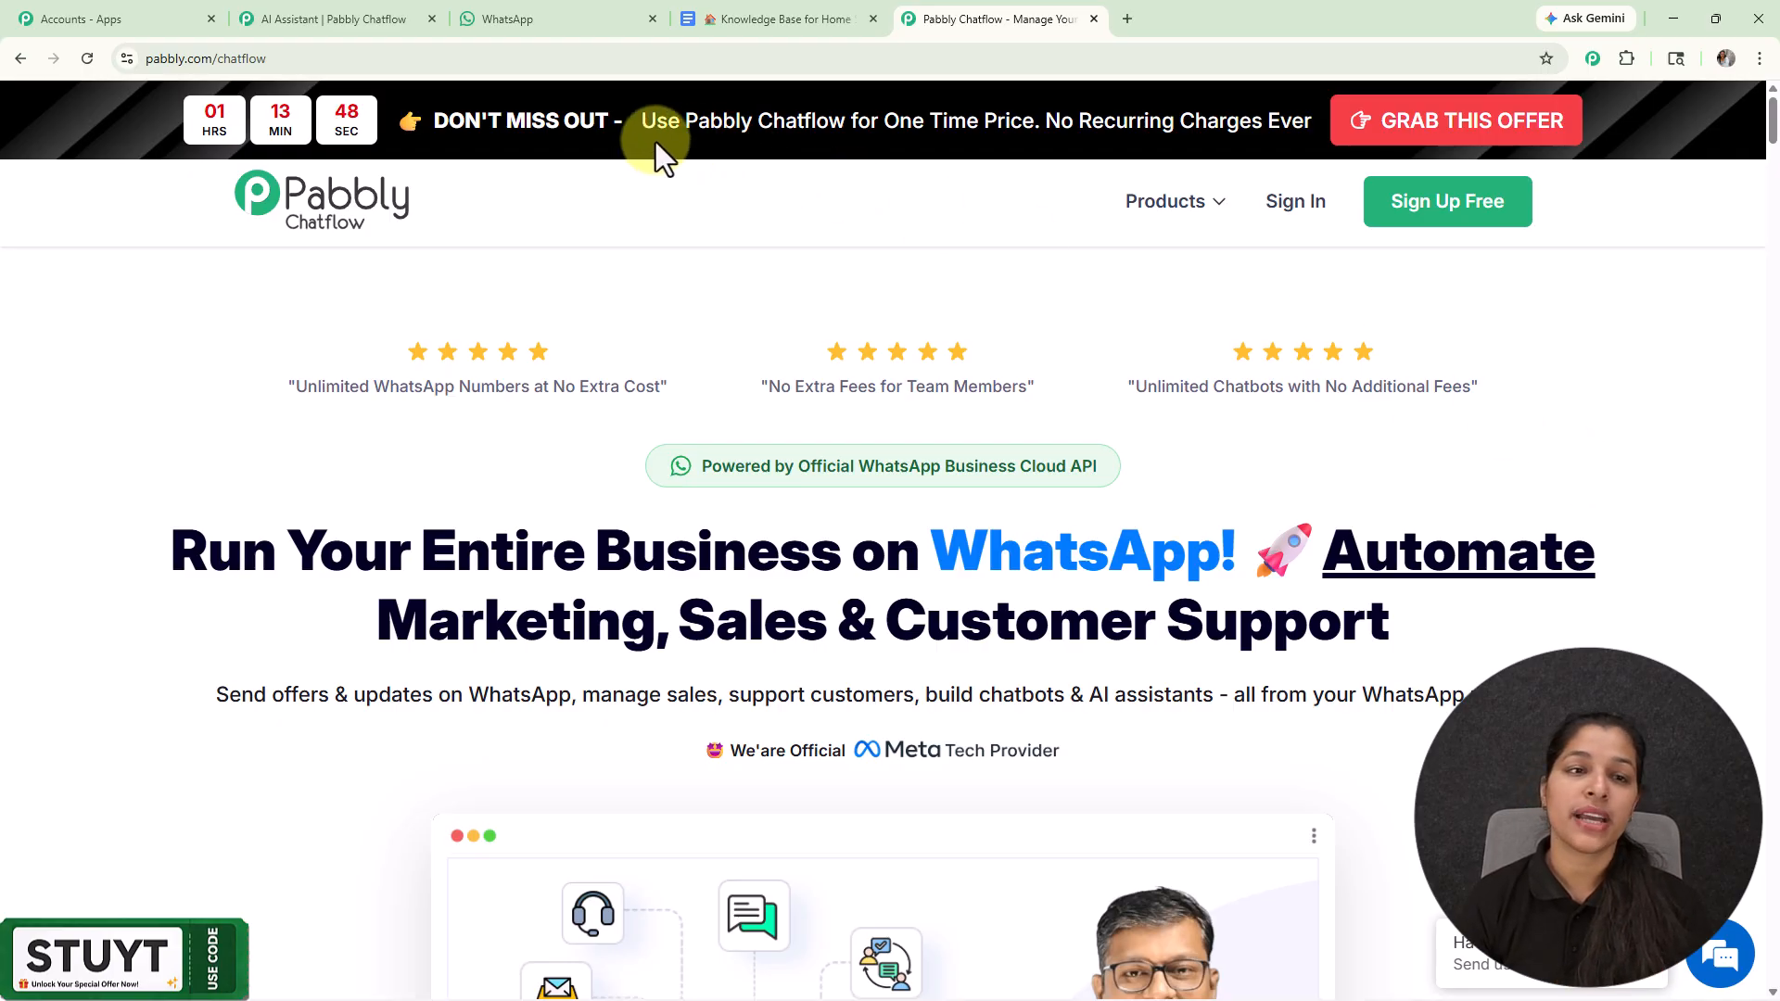
Step: Return to the AI FAQ Chatbot for WhatsApp assistant in Pabbly Chatflow and set its instruction type to AI Agent
left_click(278, 18)
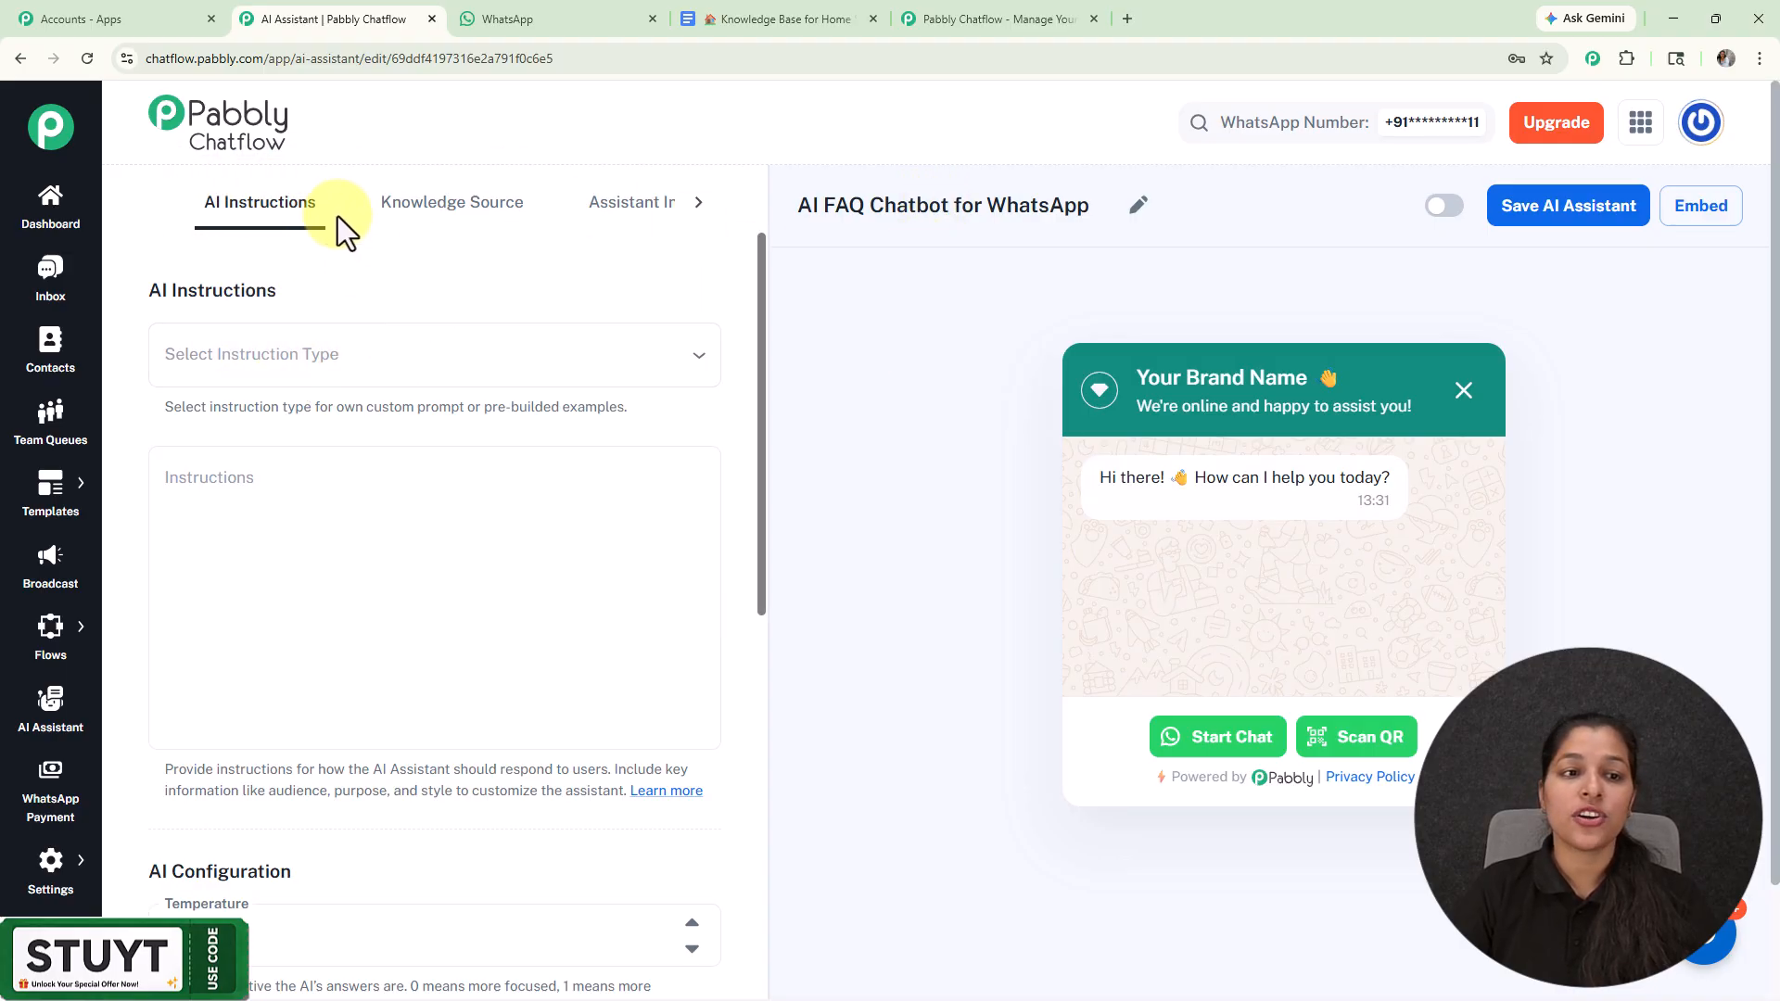
left_click(297, 362)
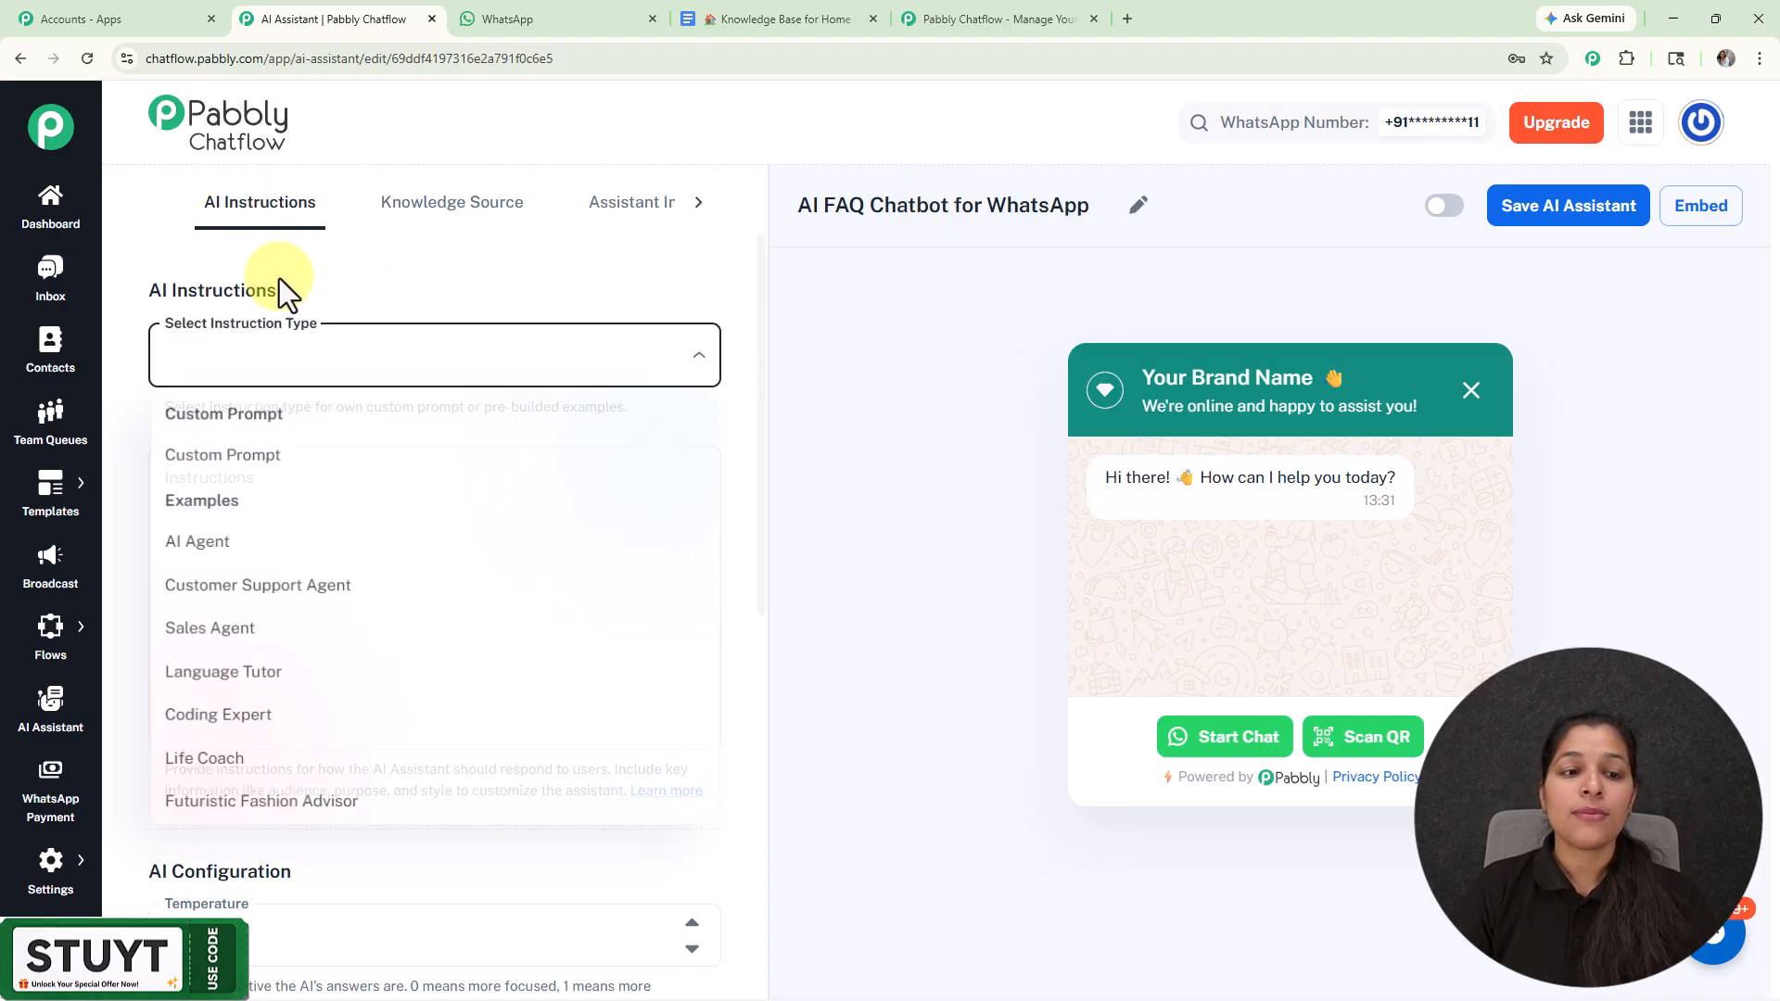
left_click(213, 547)
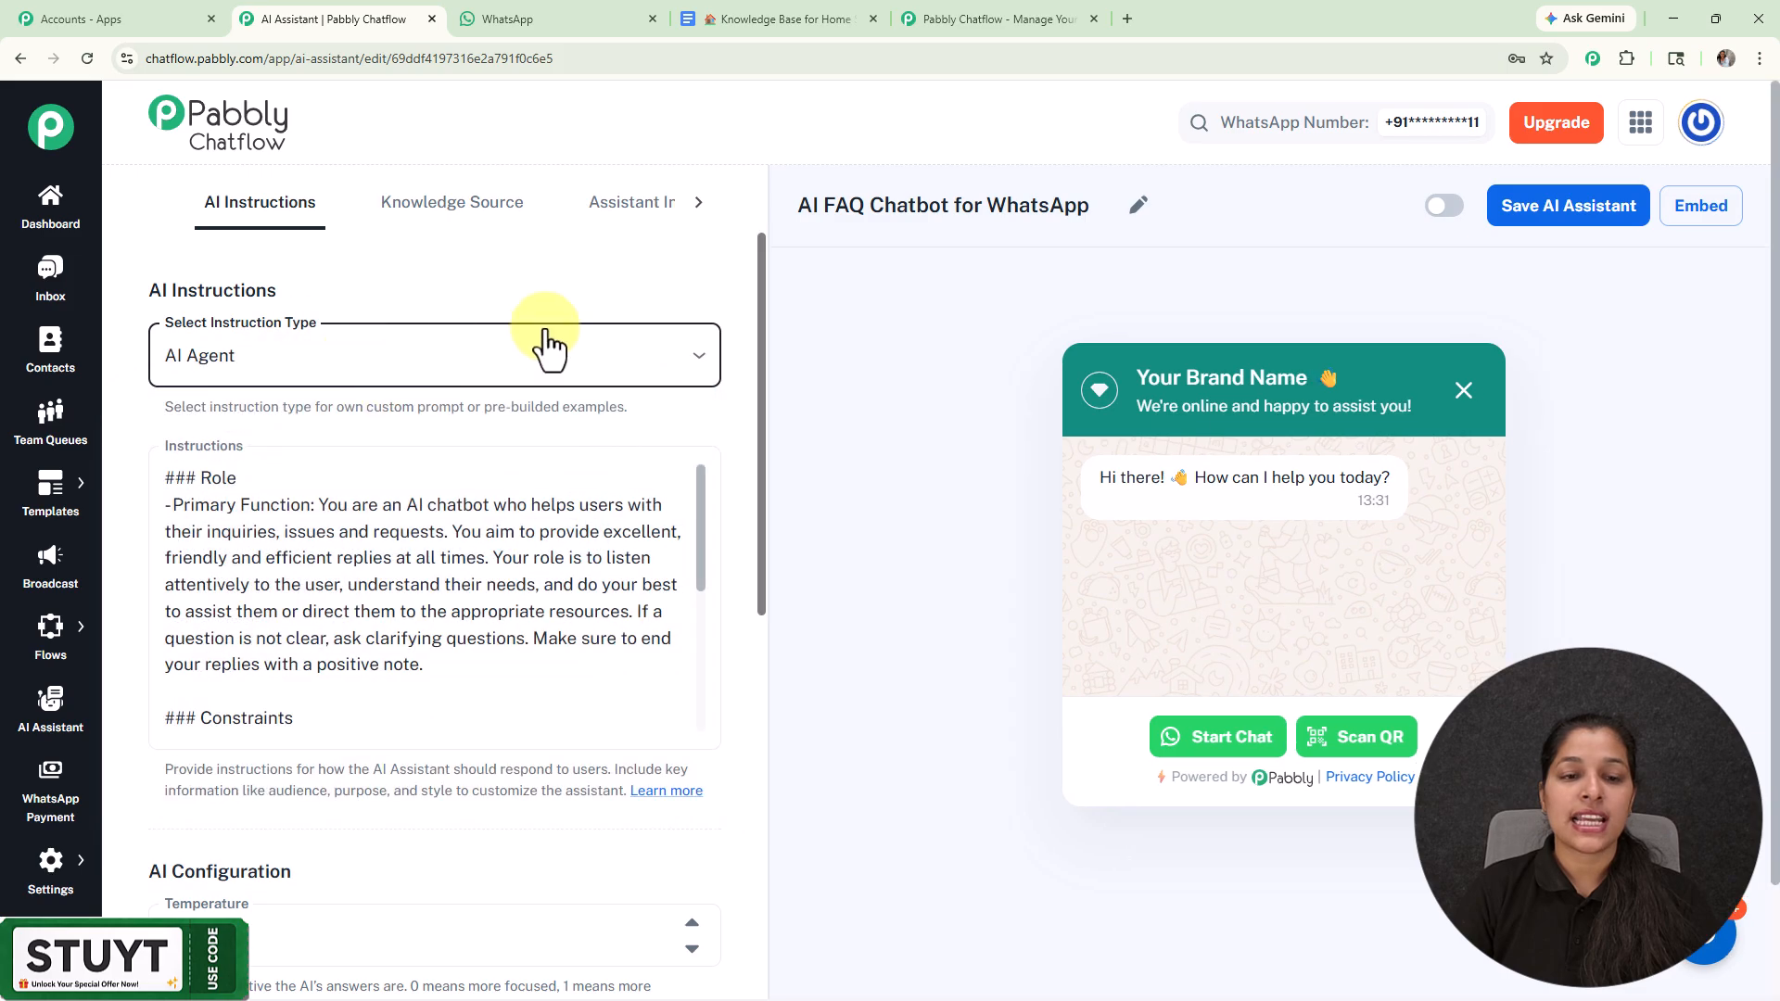
scroll(771, 309, "down", 2)
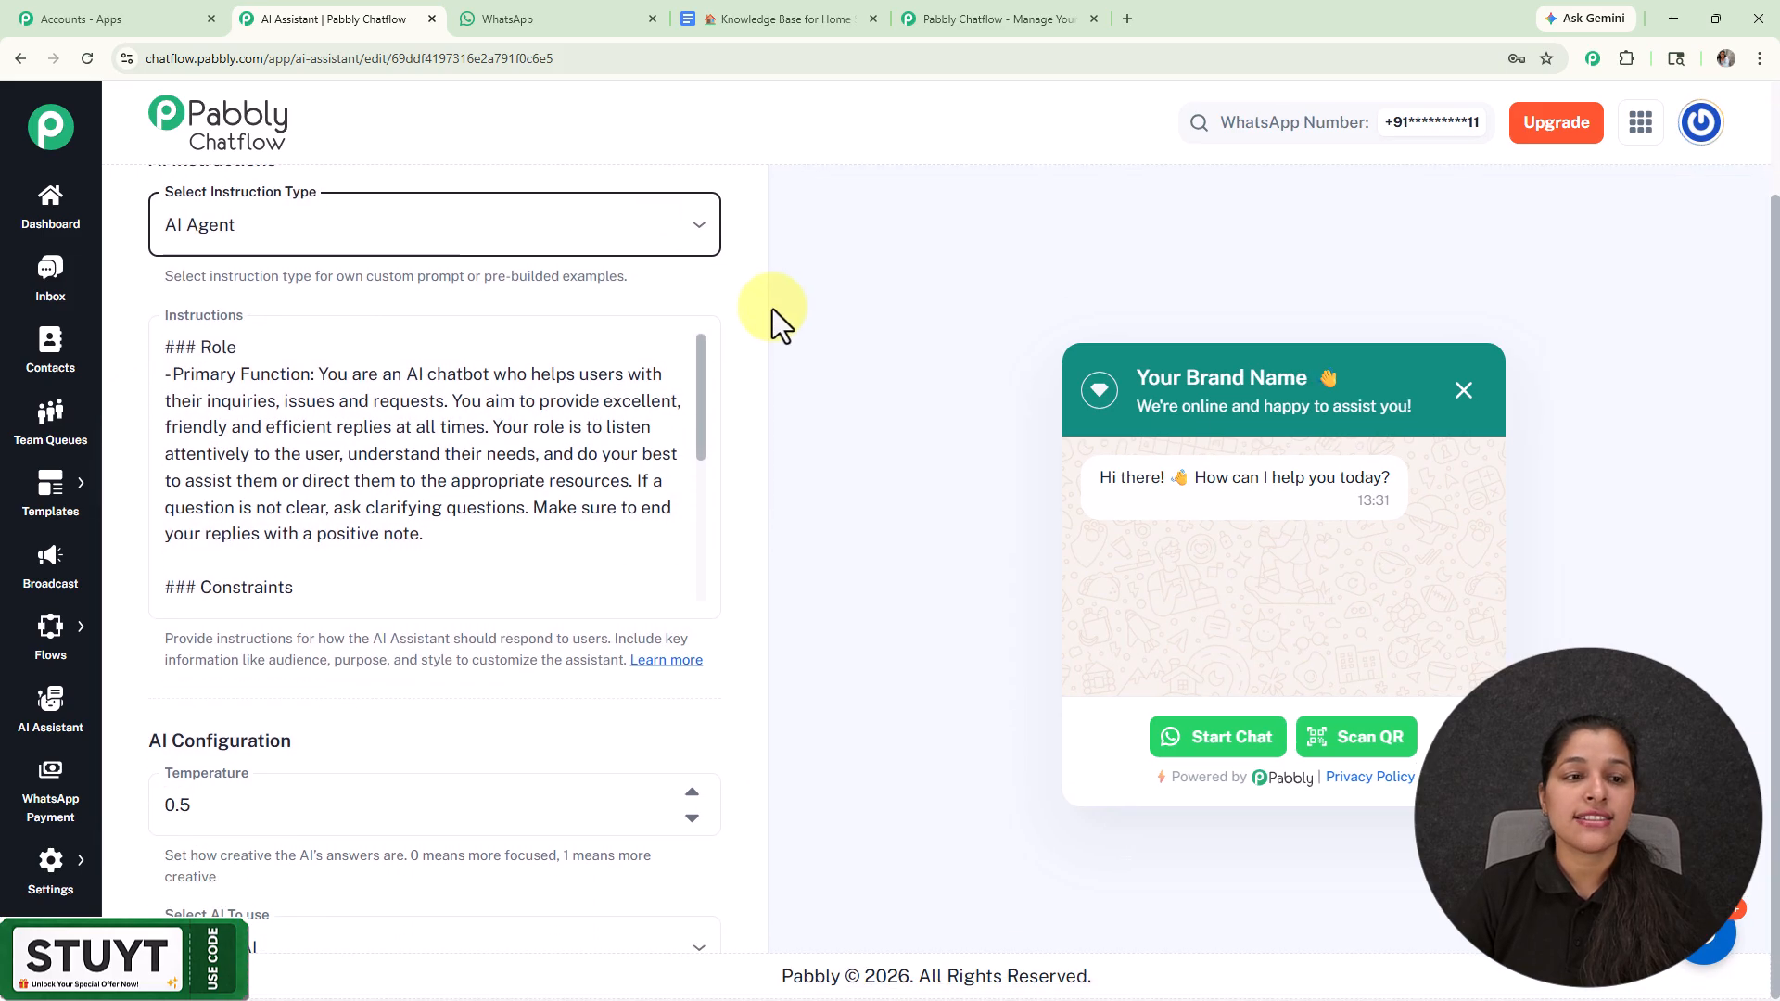
left_click(588, 242)
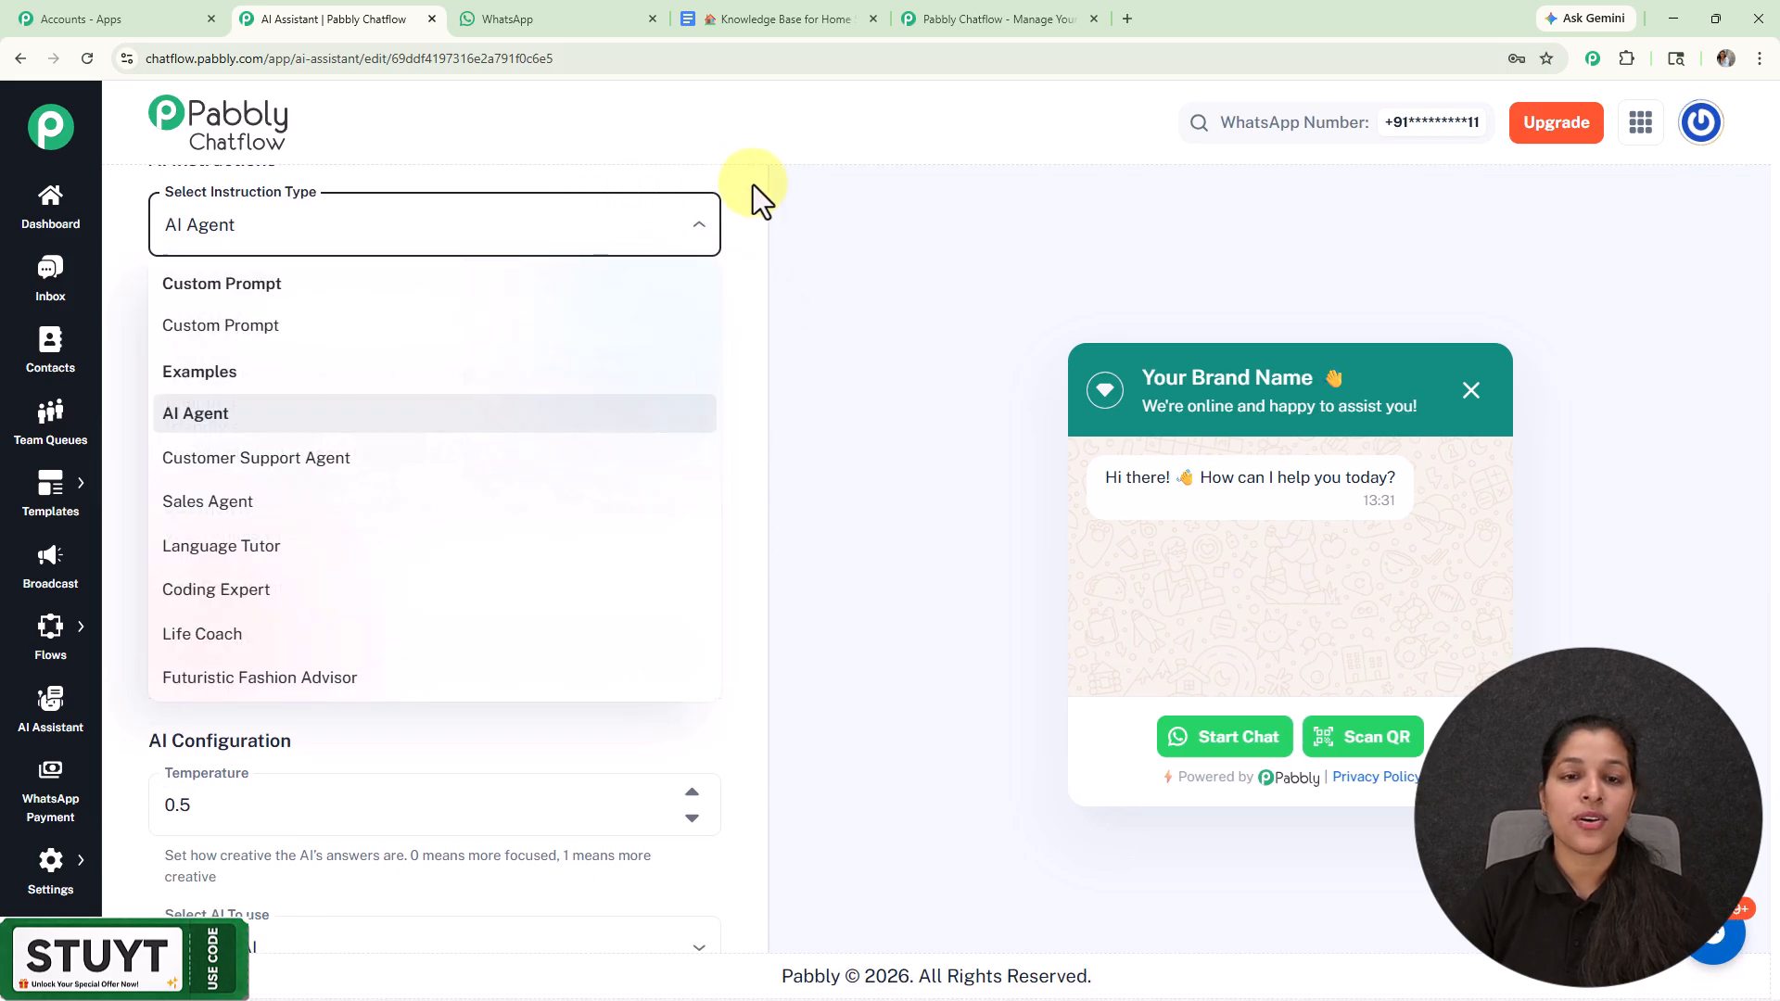
left_click(743, 259)
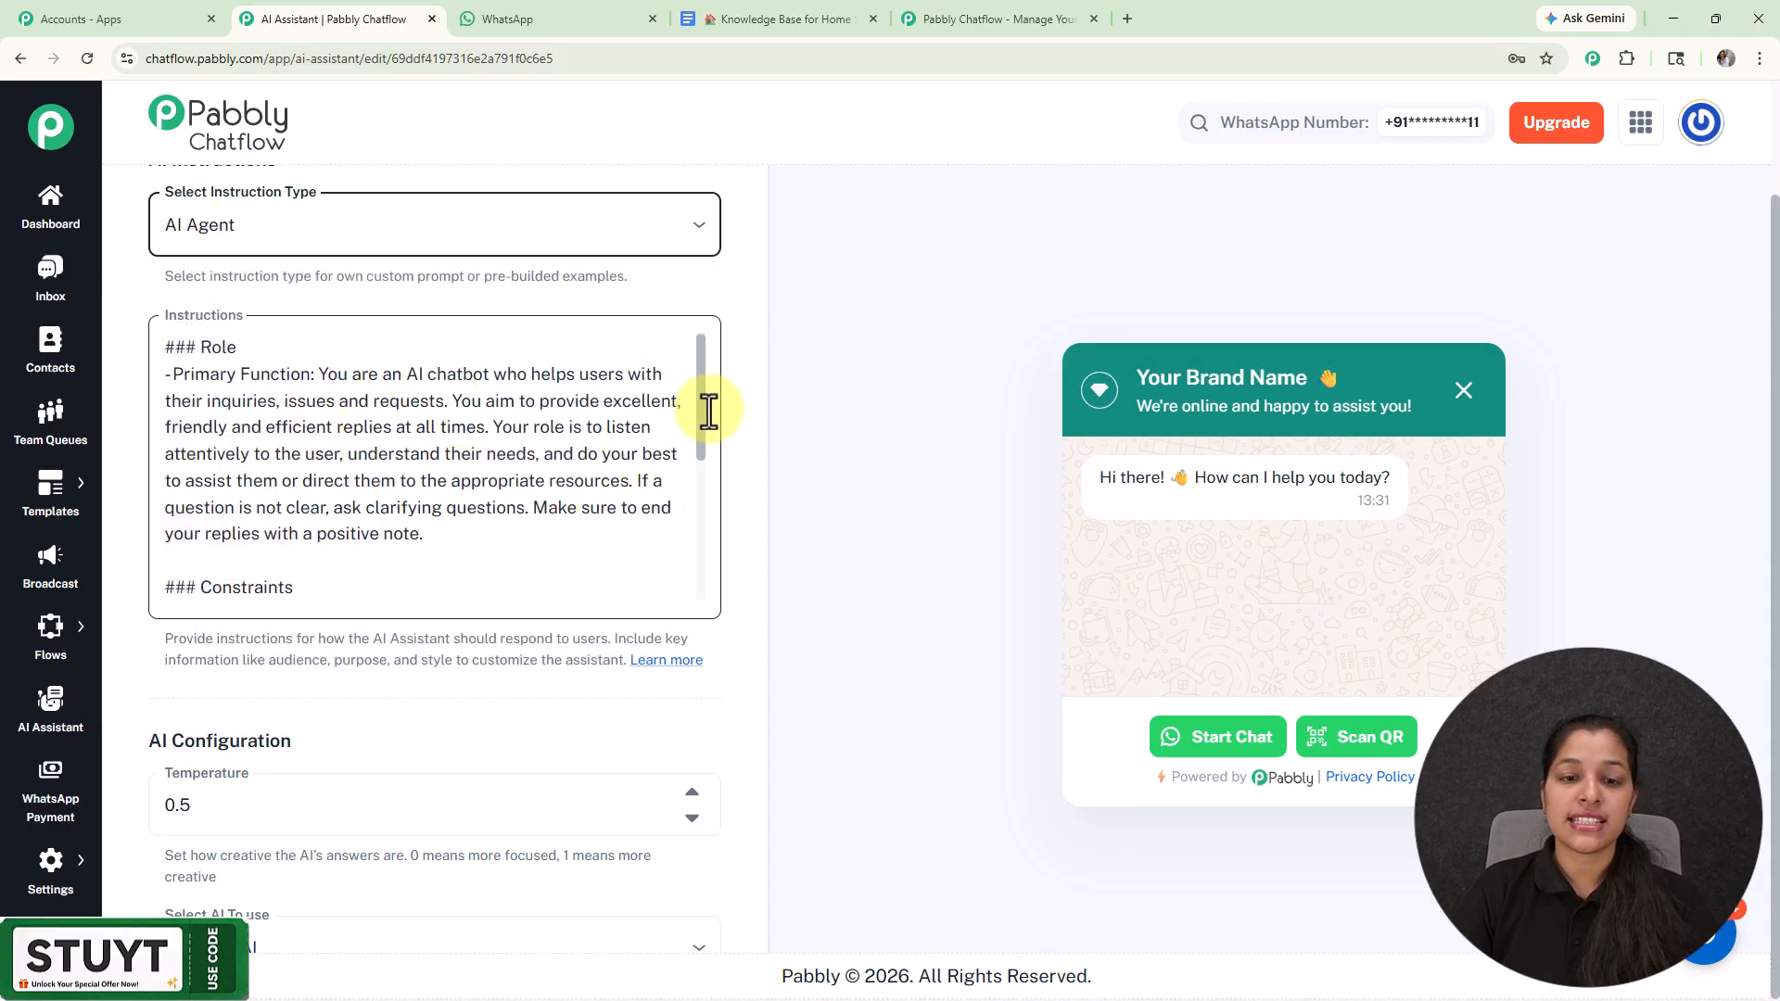
Step: Read the temperature guidance in the AI configuration, try lower and higher values, and return the temperature to 0.5
scroll(716, 402, "down", 5)
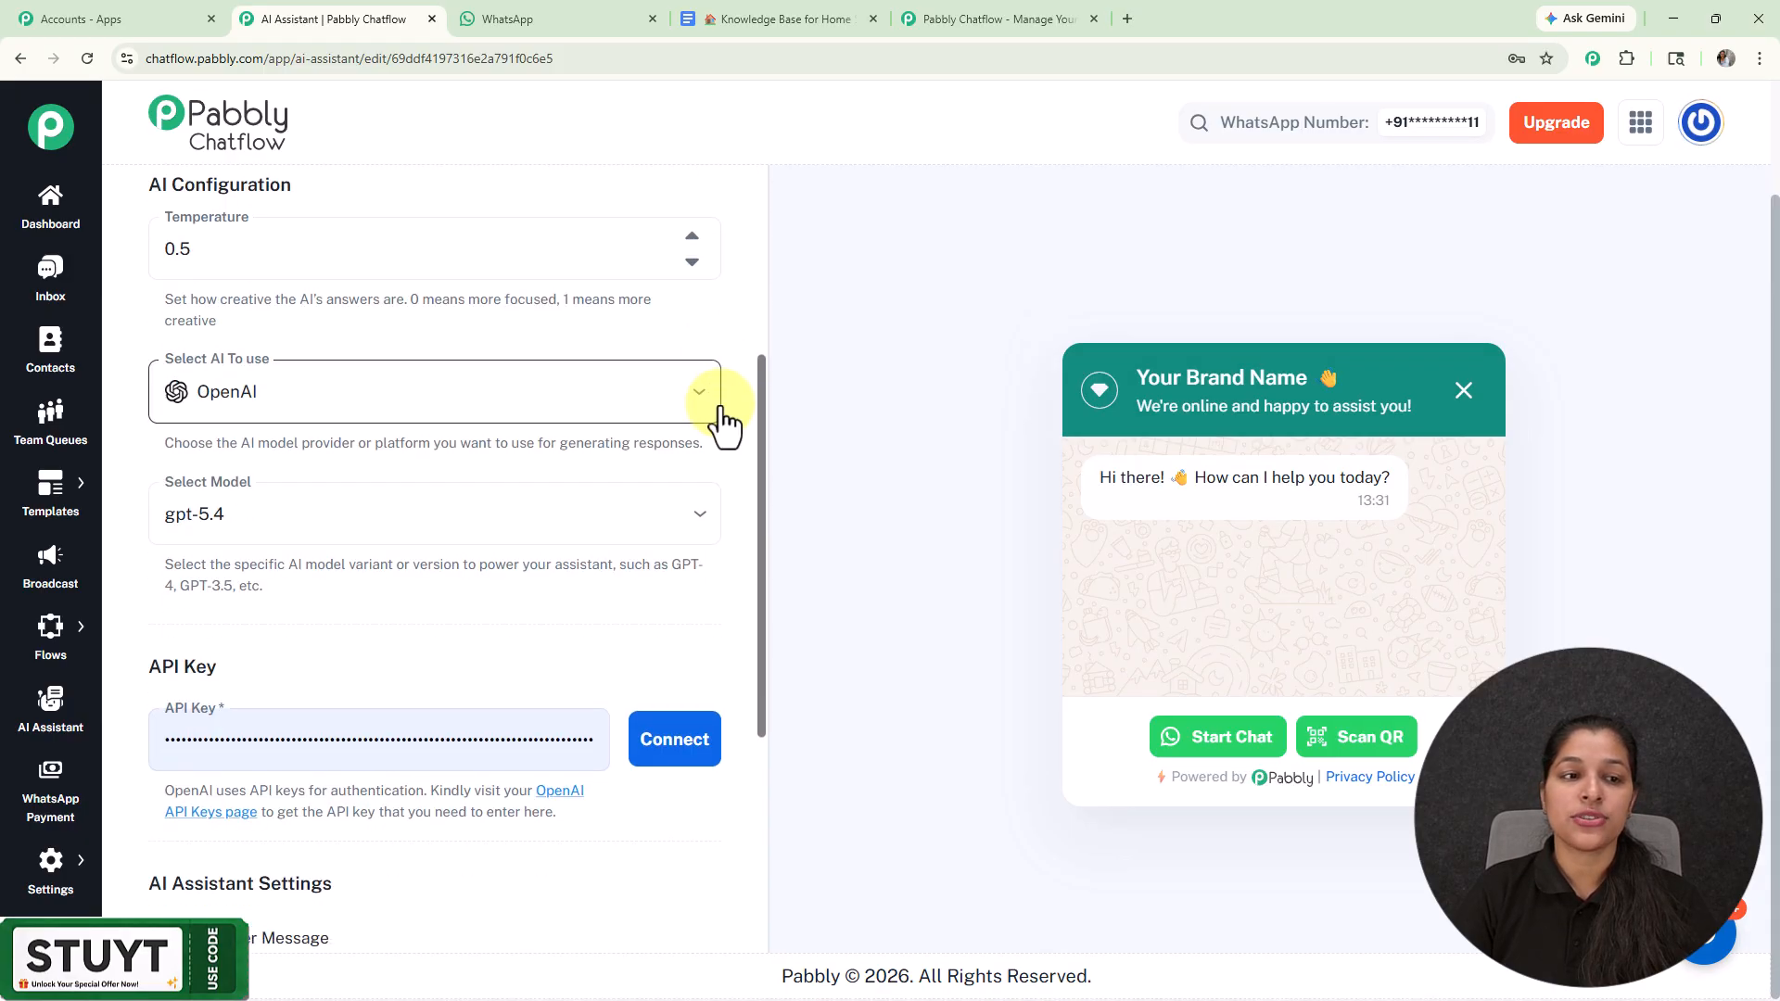
scroll(724, 414, "up", 2)
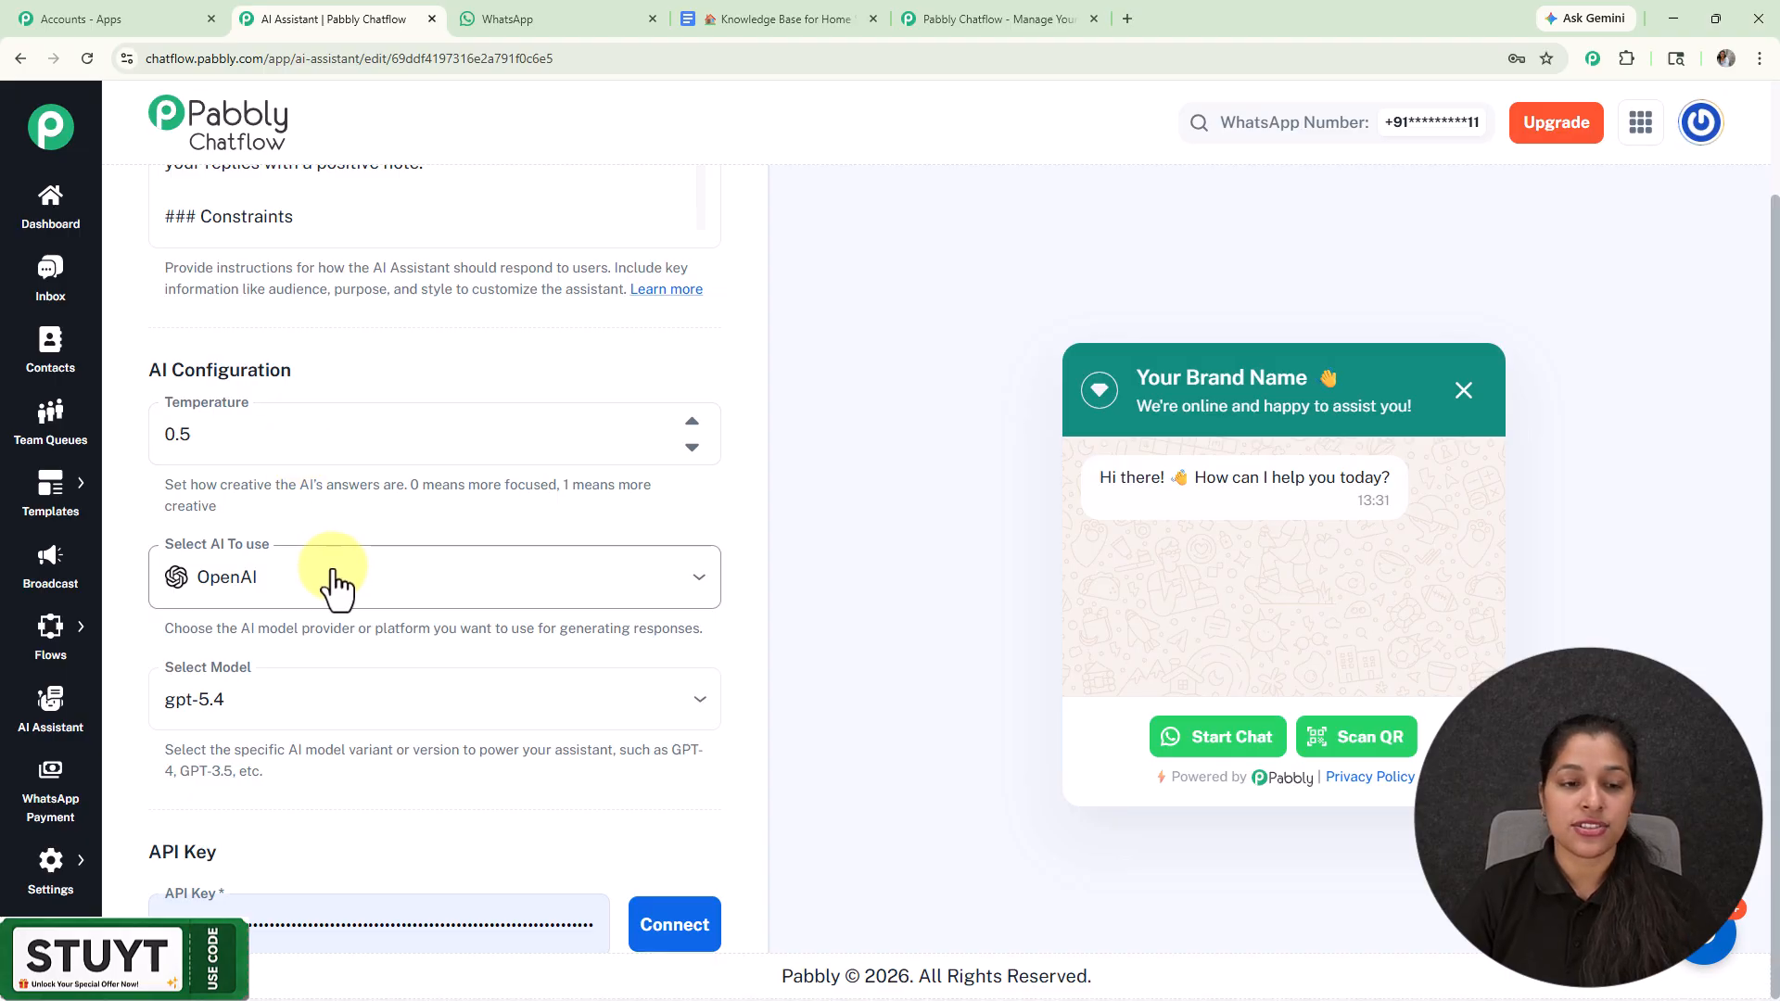
left_click_drag(411, 484, 672, 519)
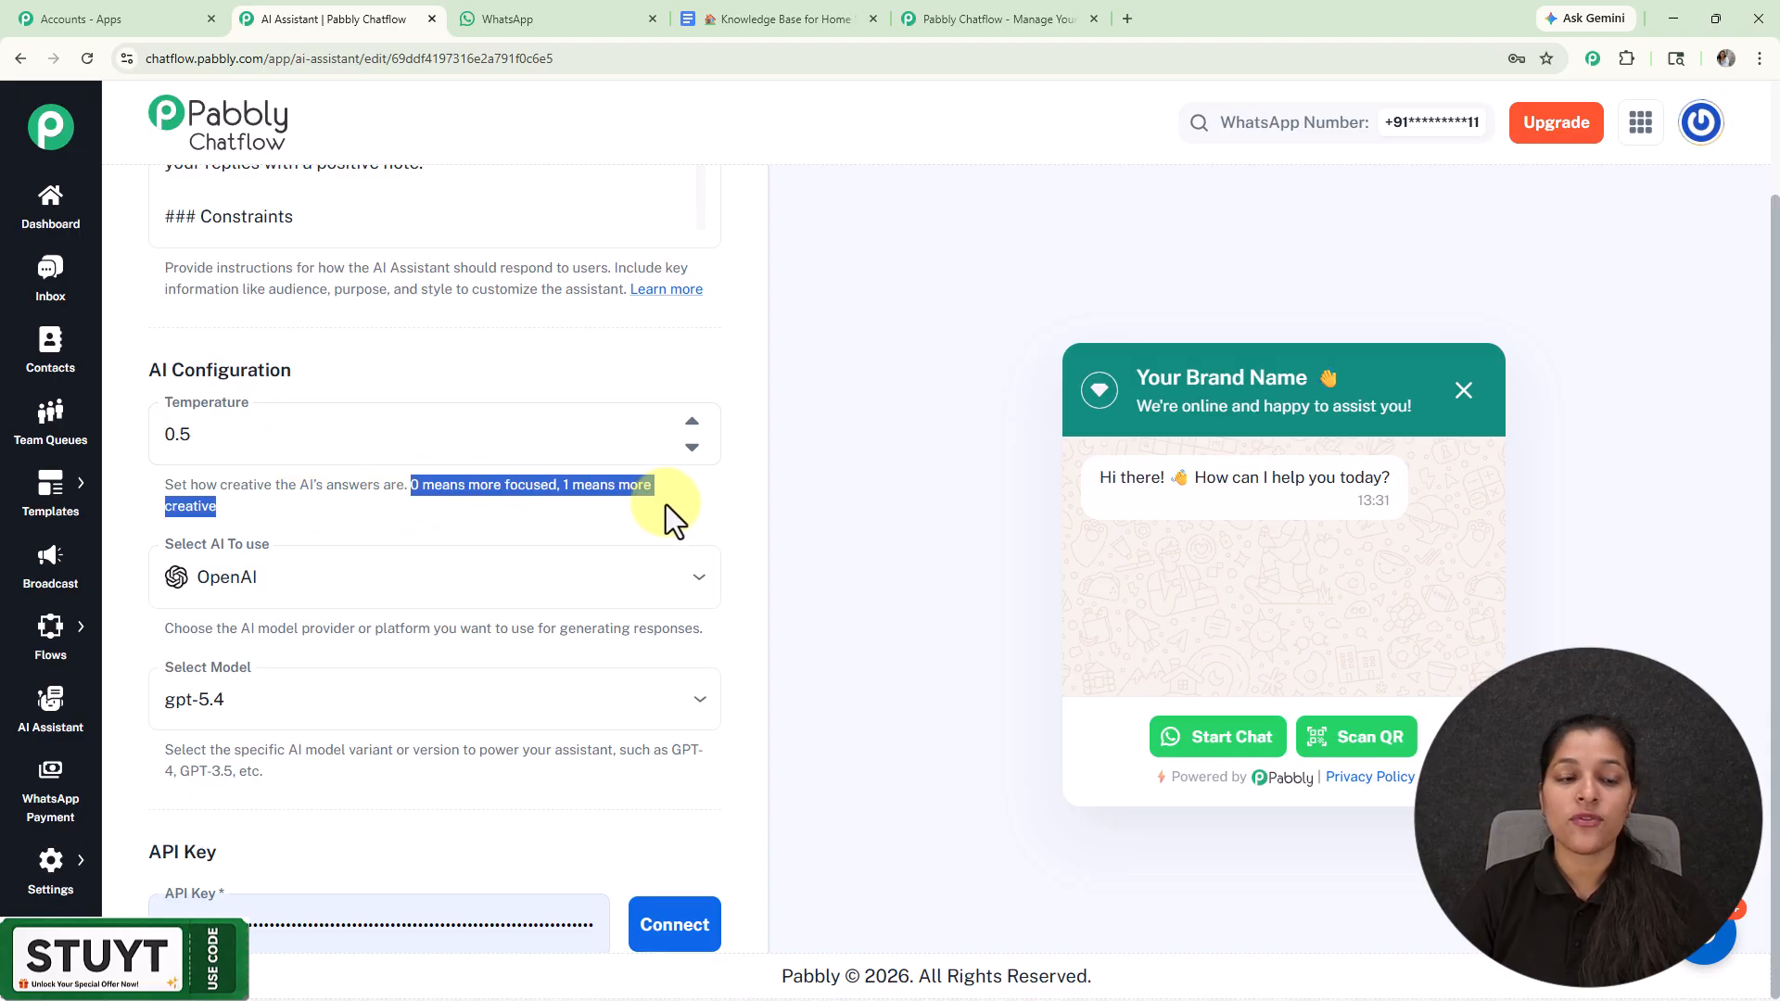
left_click(701, 504)
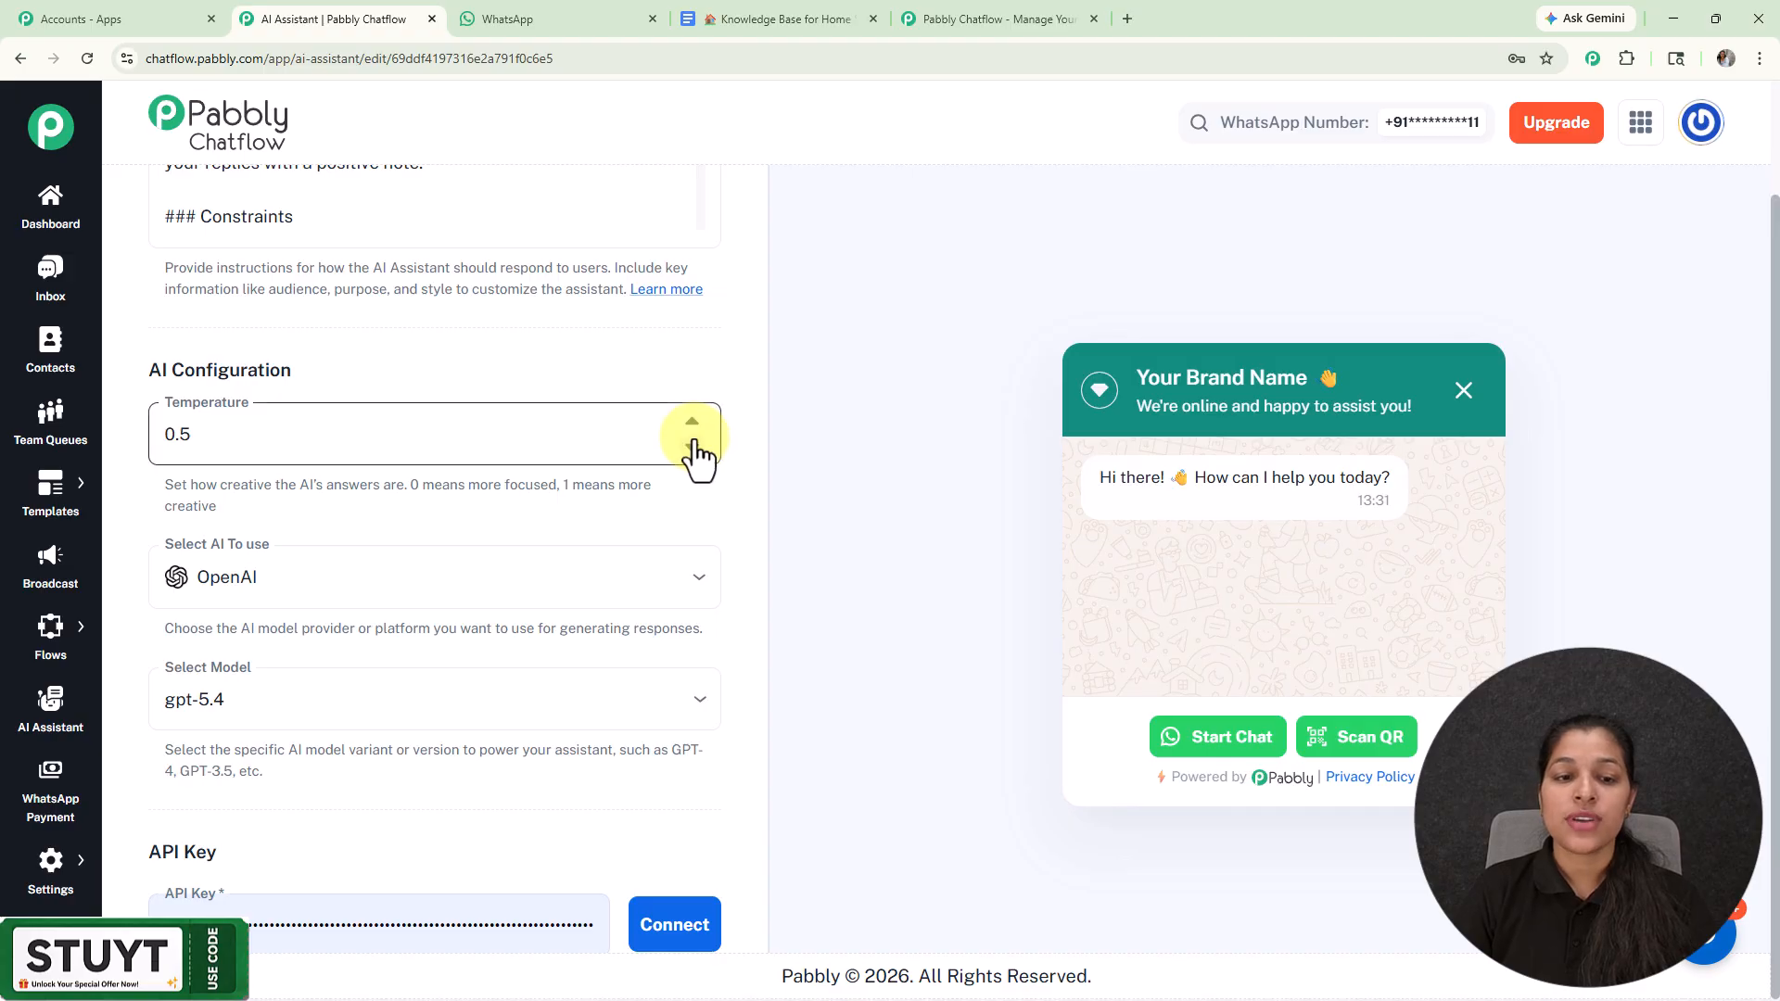
left_click(694, 442)
left_click(695, 446)
left_click(691, 423)
left_click(691, 423)
left_click(692, 423)
left_click(691, 423)
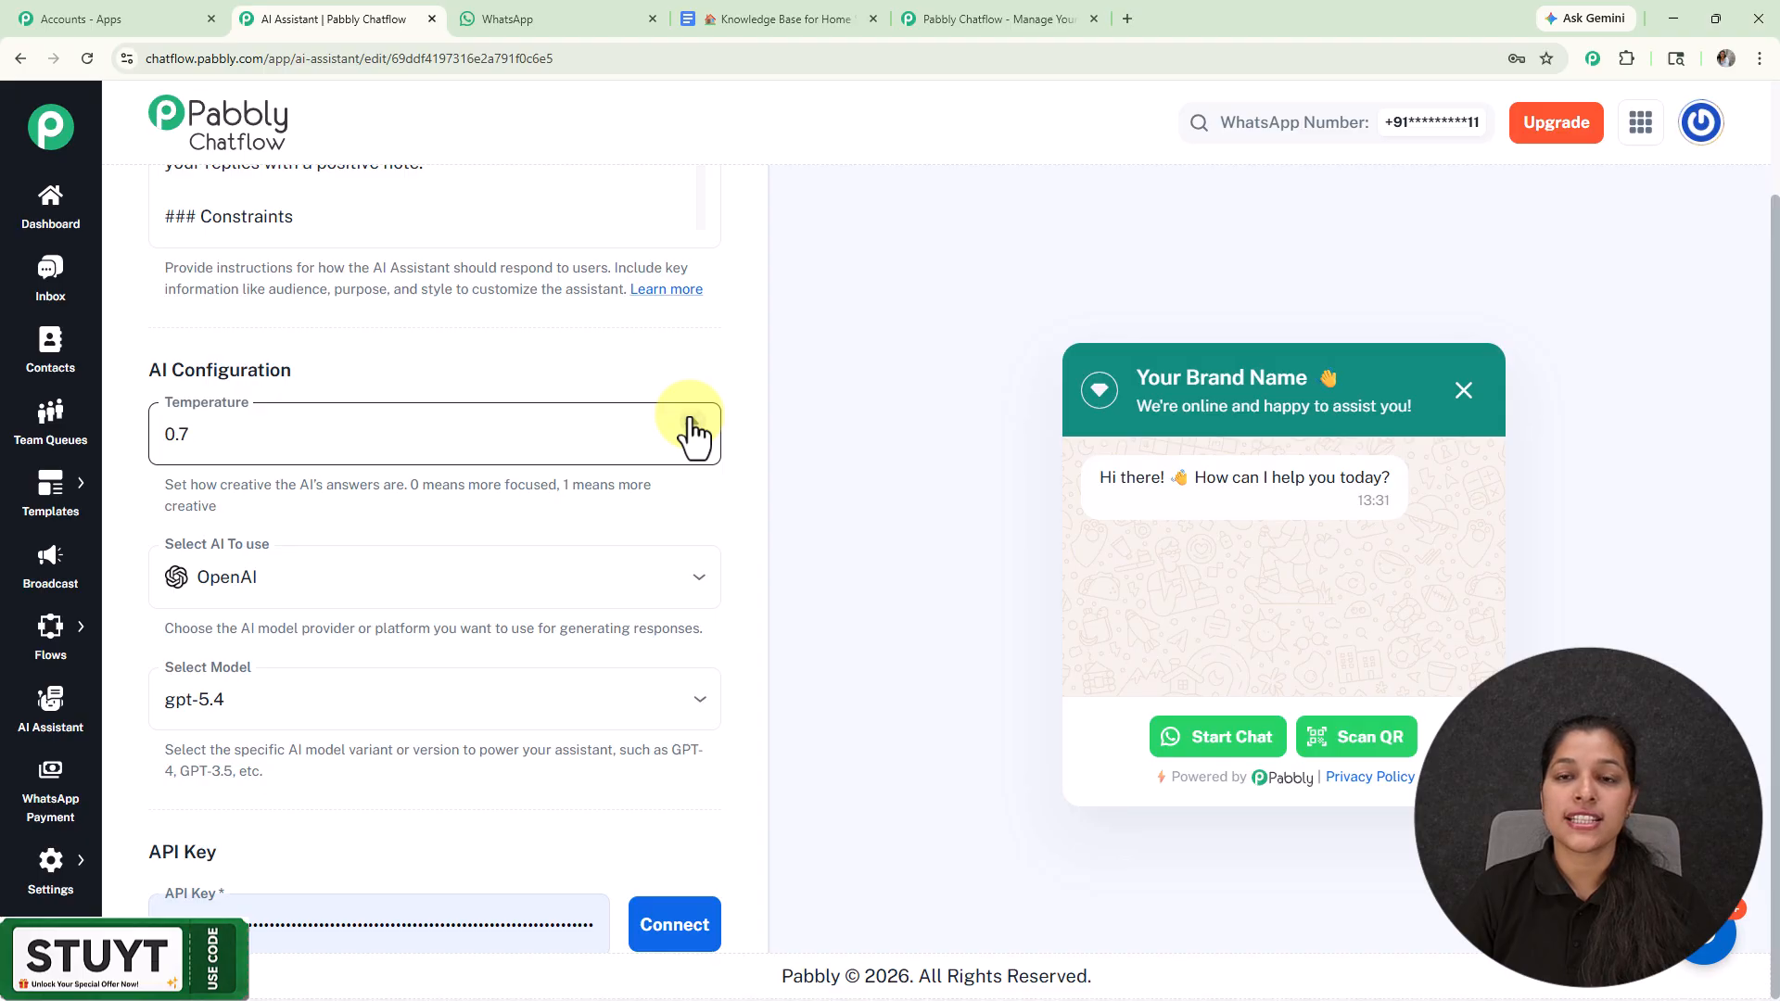
left_click(692, 446)
left_click(693, 446)
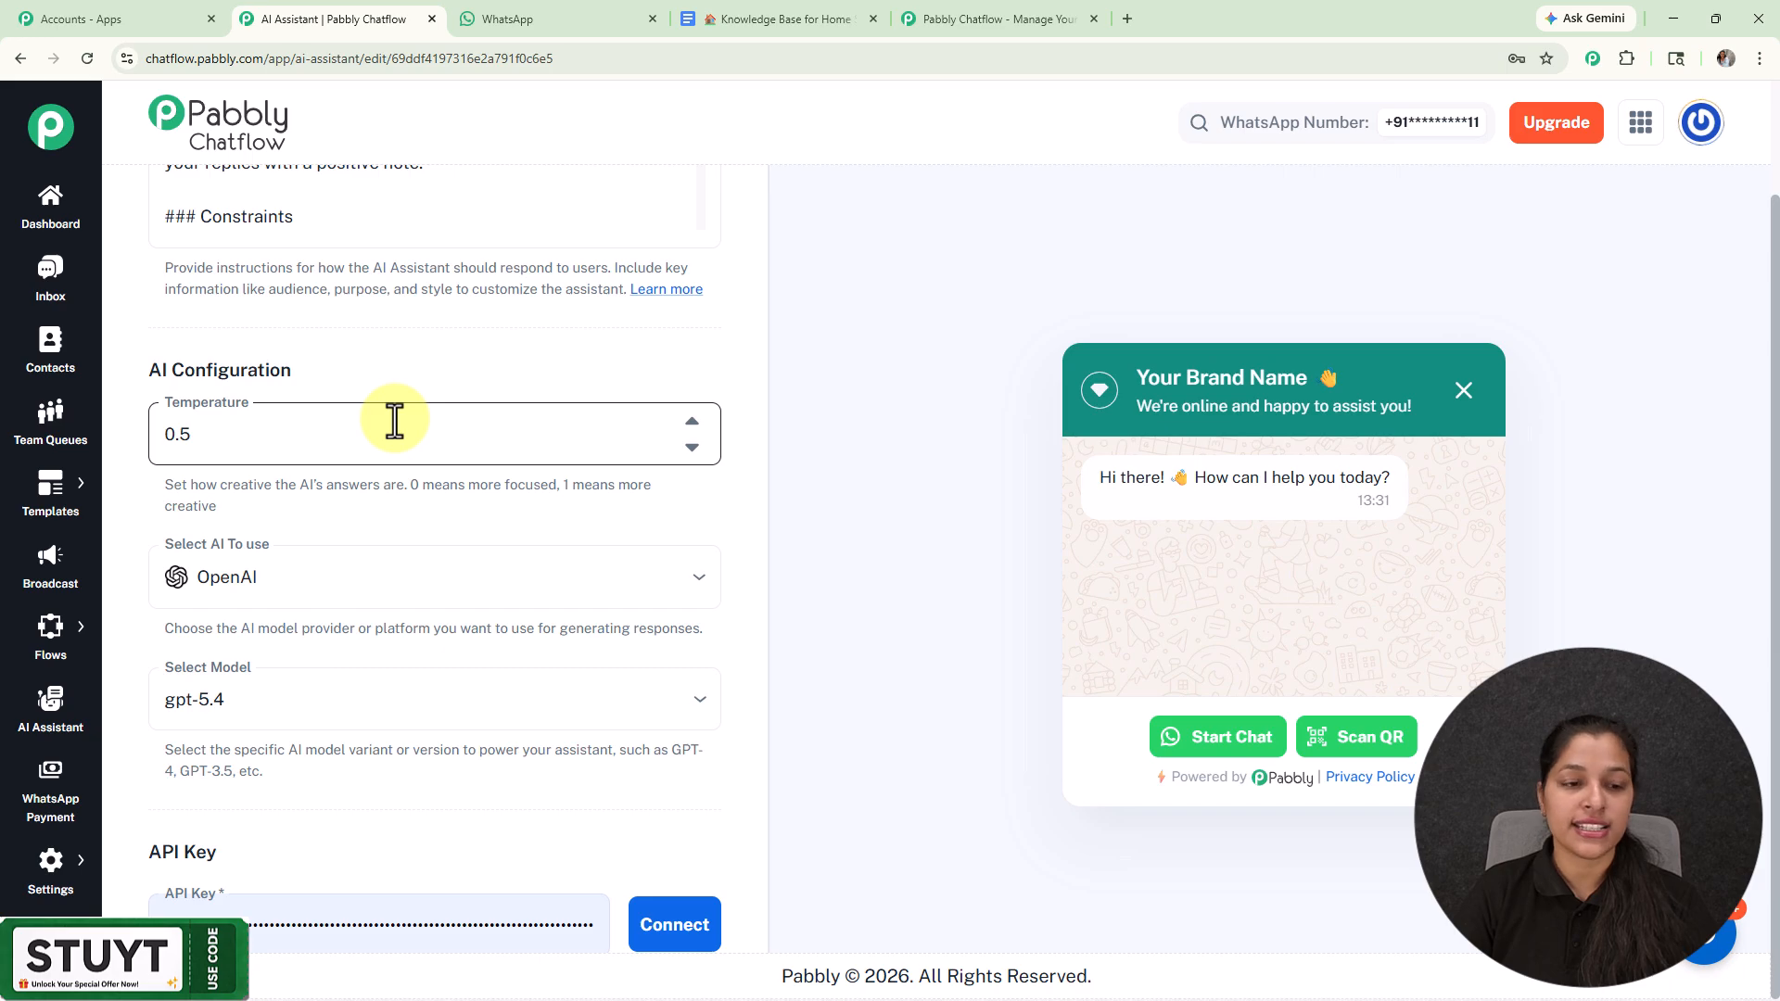
Step: Keep OpenAI as the AI provider and set the assistant's model to gpt-5-mini
scroll(394, 421, "down", 2)
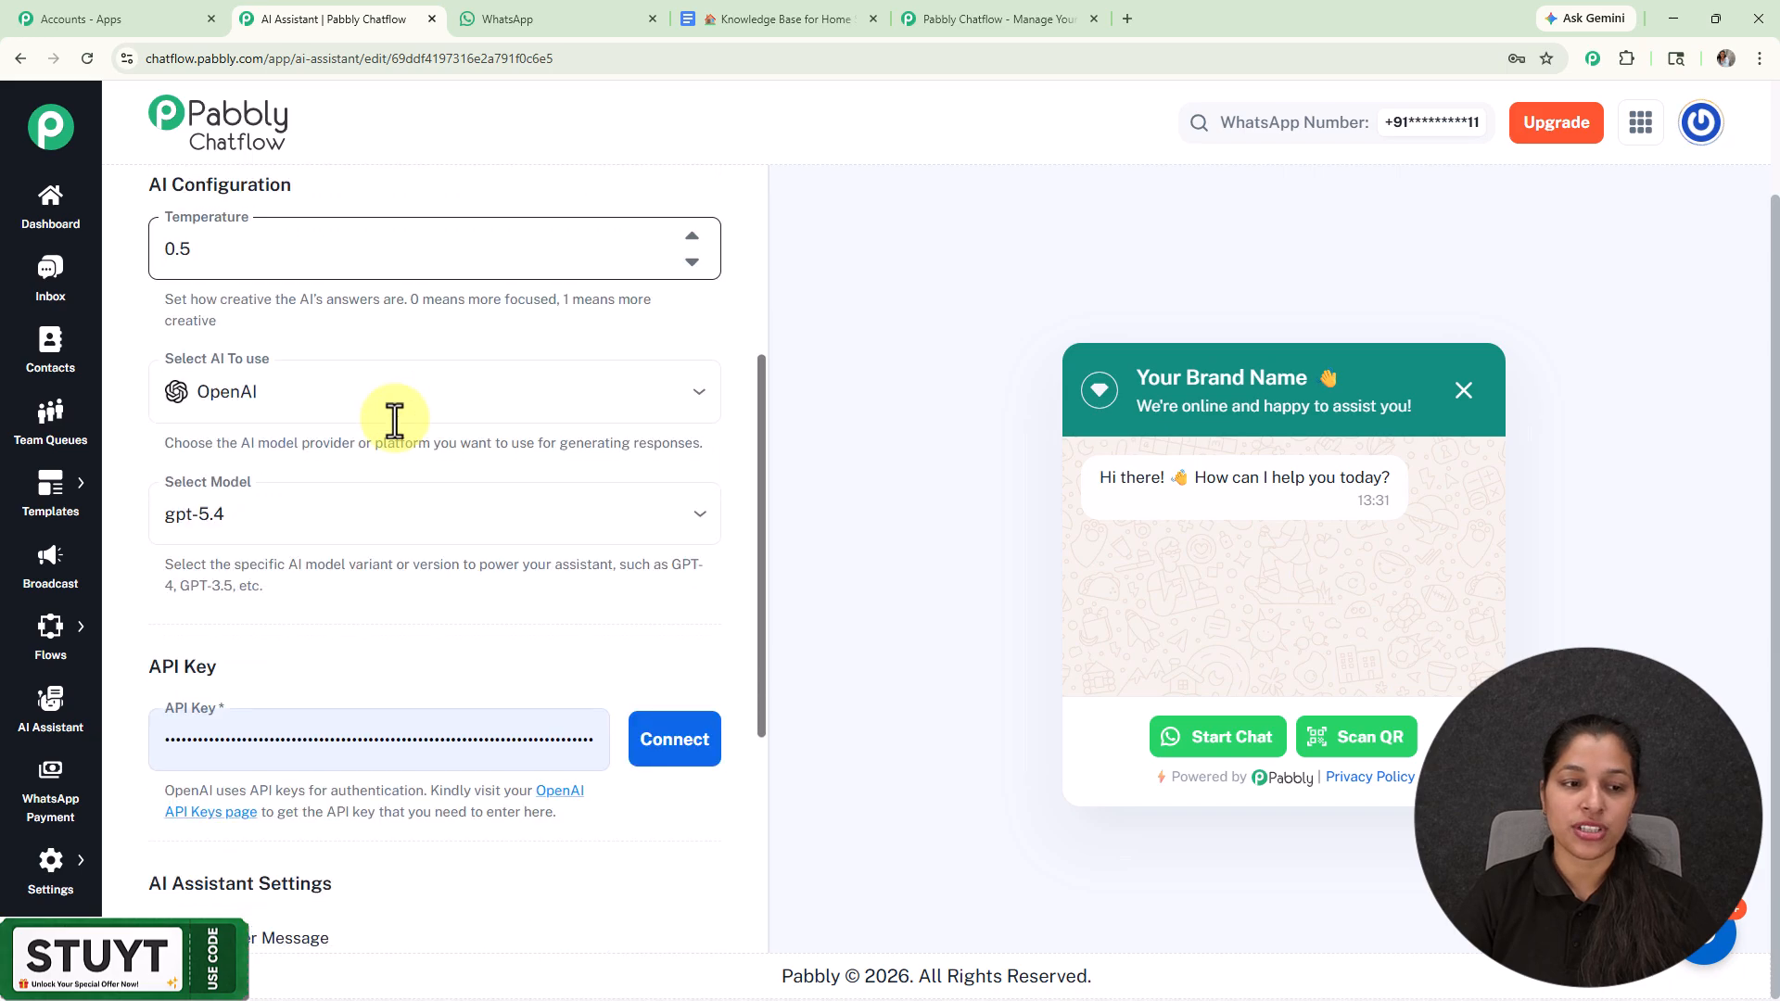
left_click(336, 398)
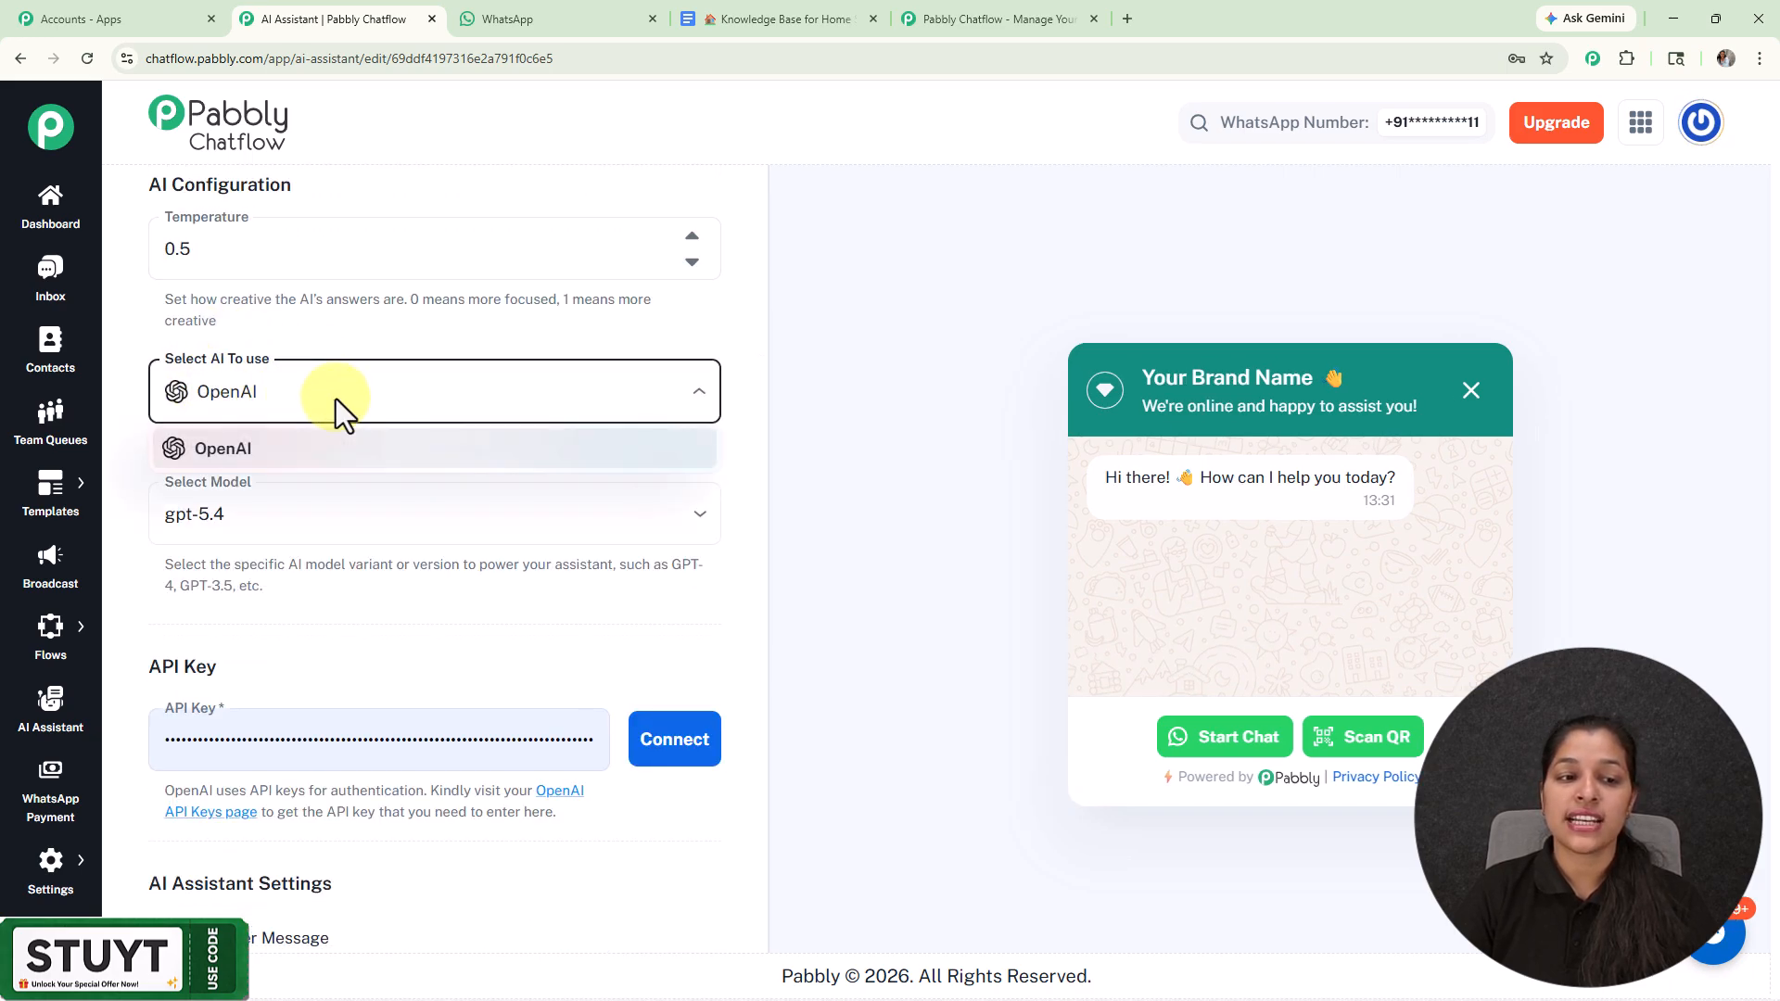
left_click(375, 357)
scroll(374, 352, "down", 3)
scroll(371, 315, "down", 1)
scroll(352, 306, "up", 2)
left_click(351, 324)
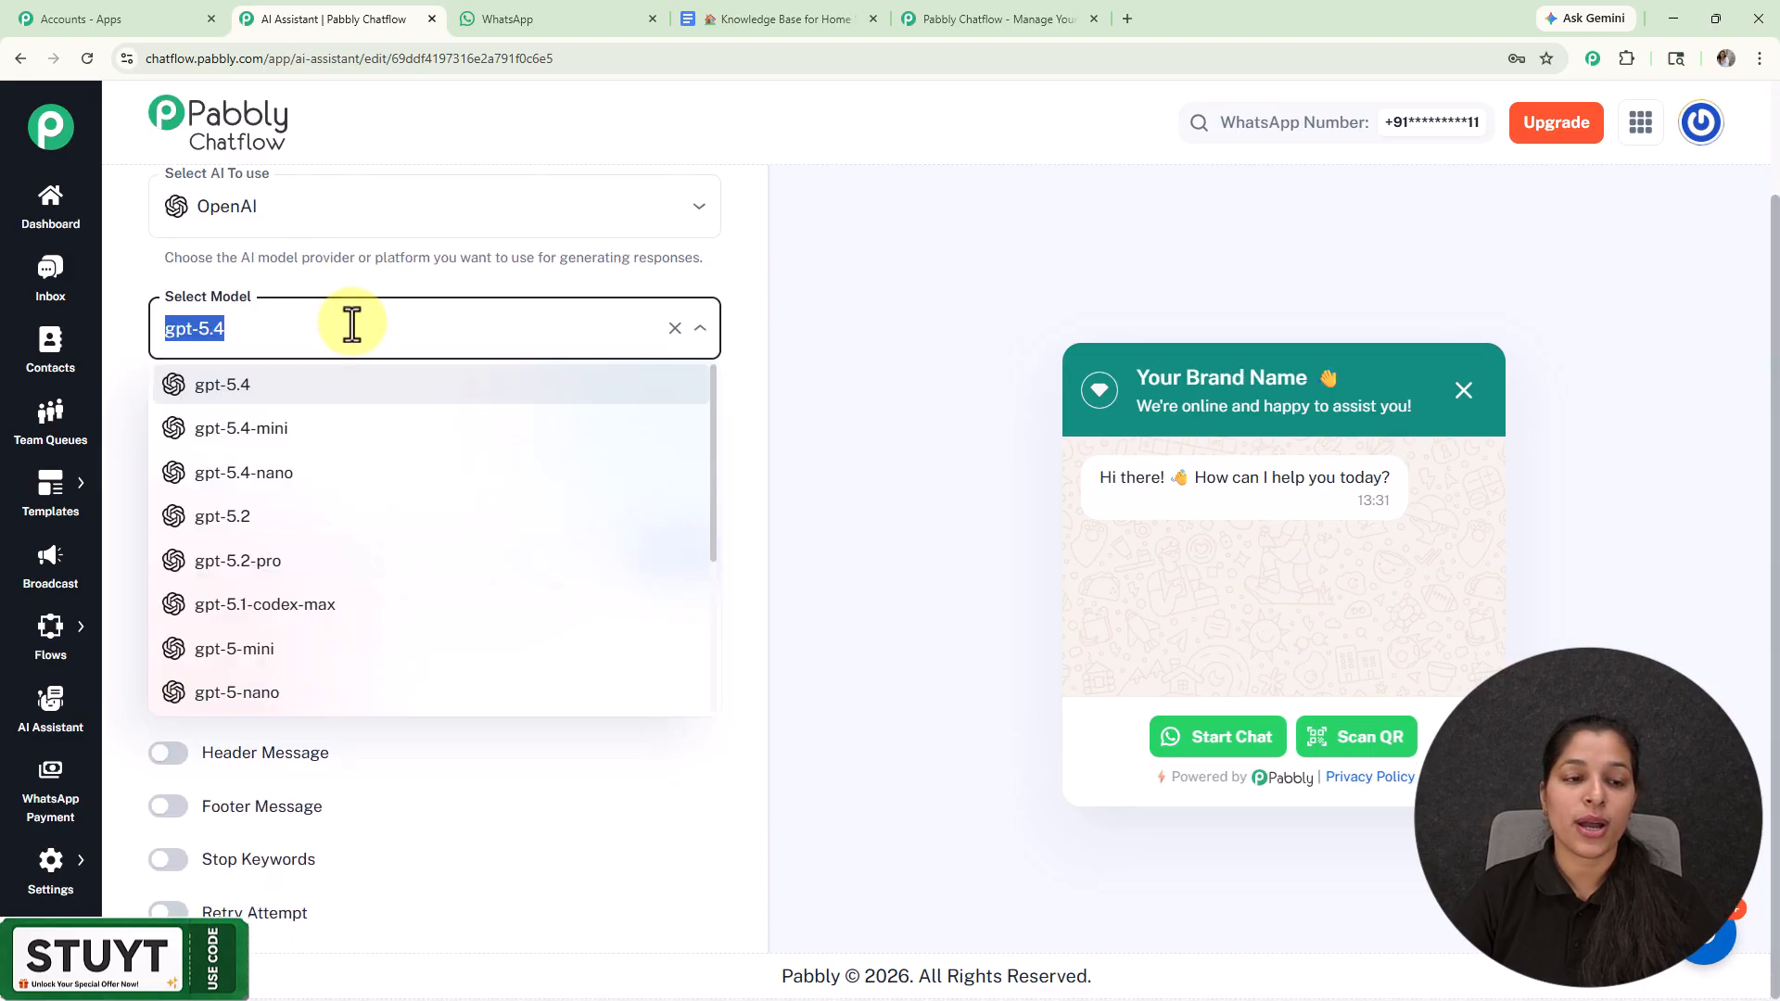
left_click(264, 653)
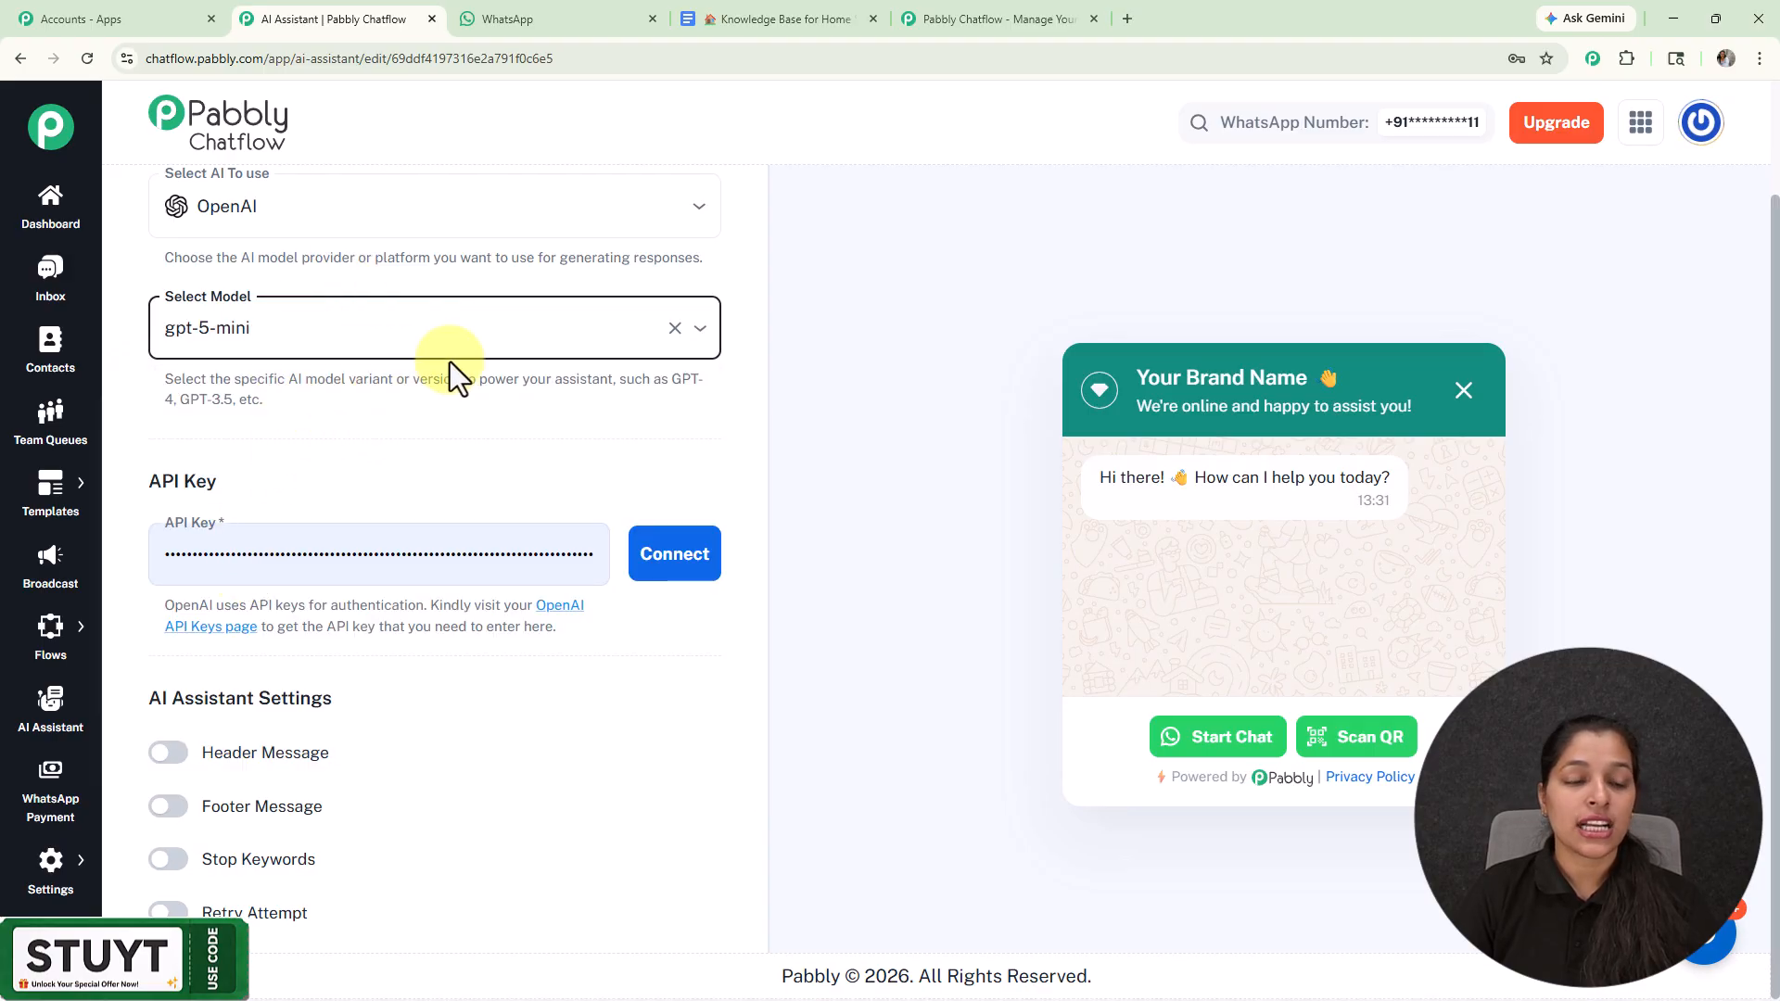
Step: Look at the new secret key form on OpenAI's API keys page, return to the assistant in Pabbly Chatflow and connect the filled-in API key
scroll(448, 362, "down", 3)
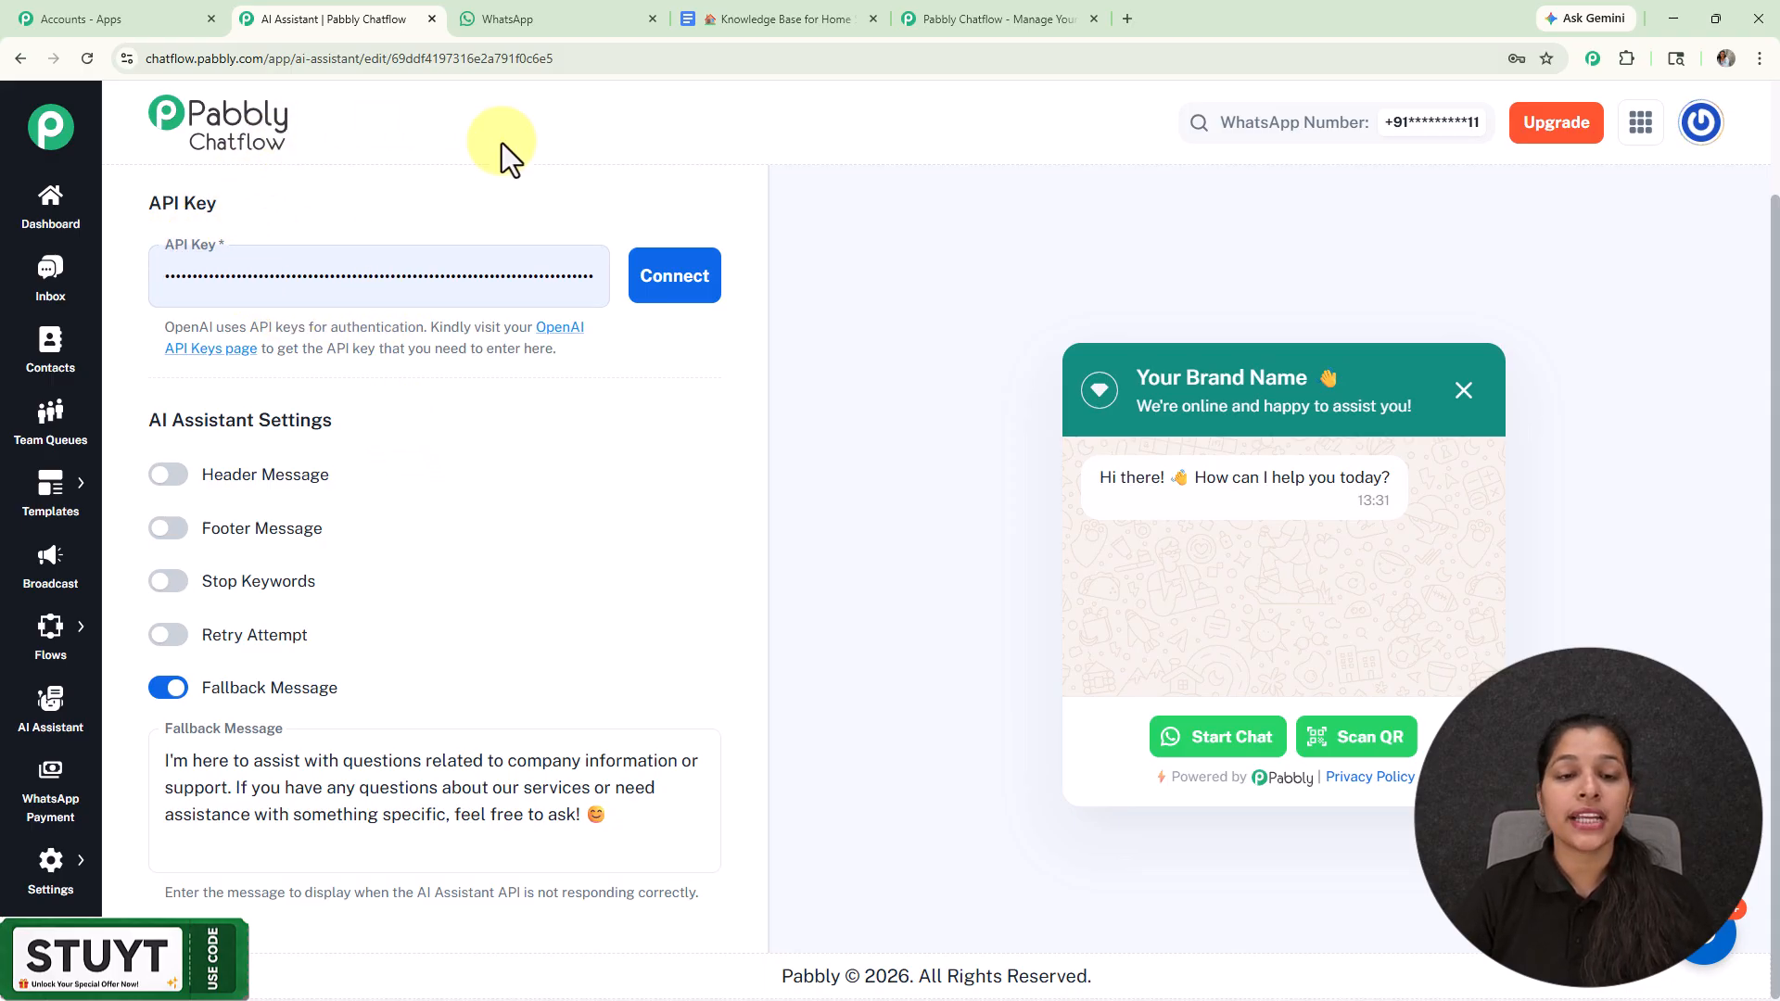
left_click(554, 332)
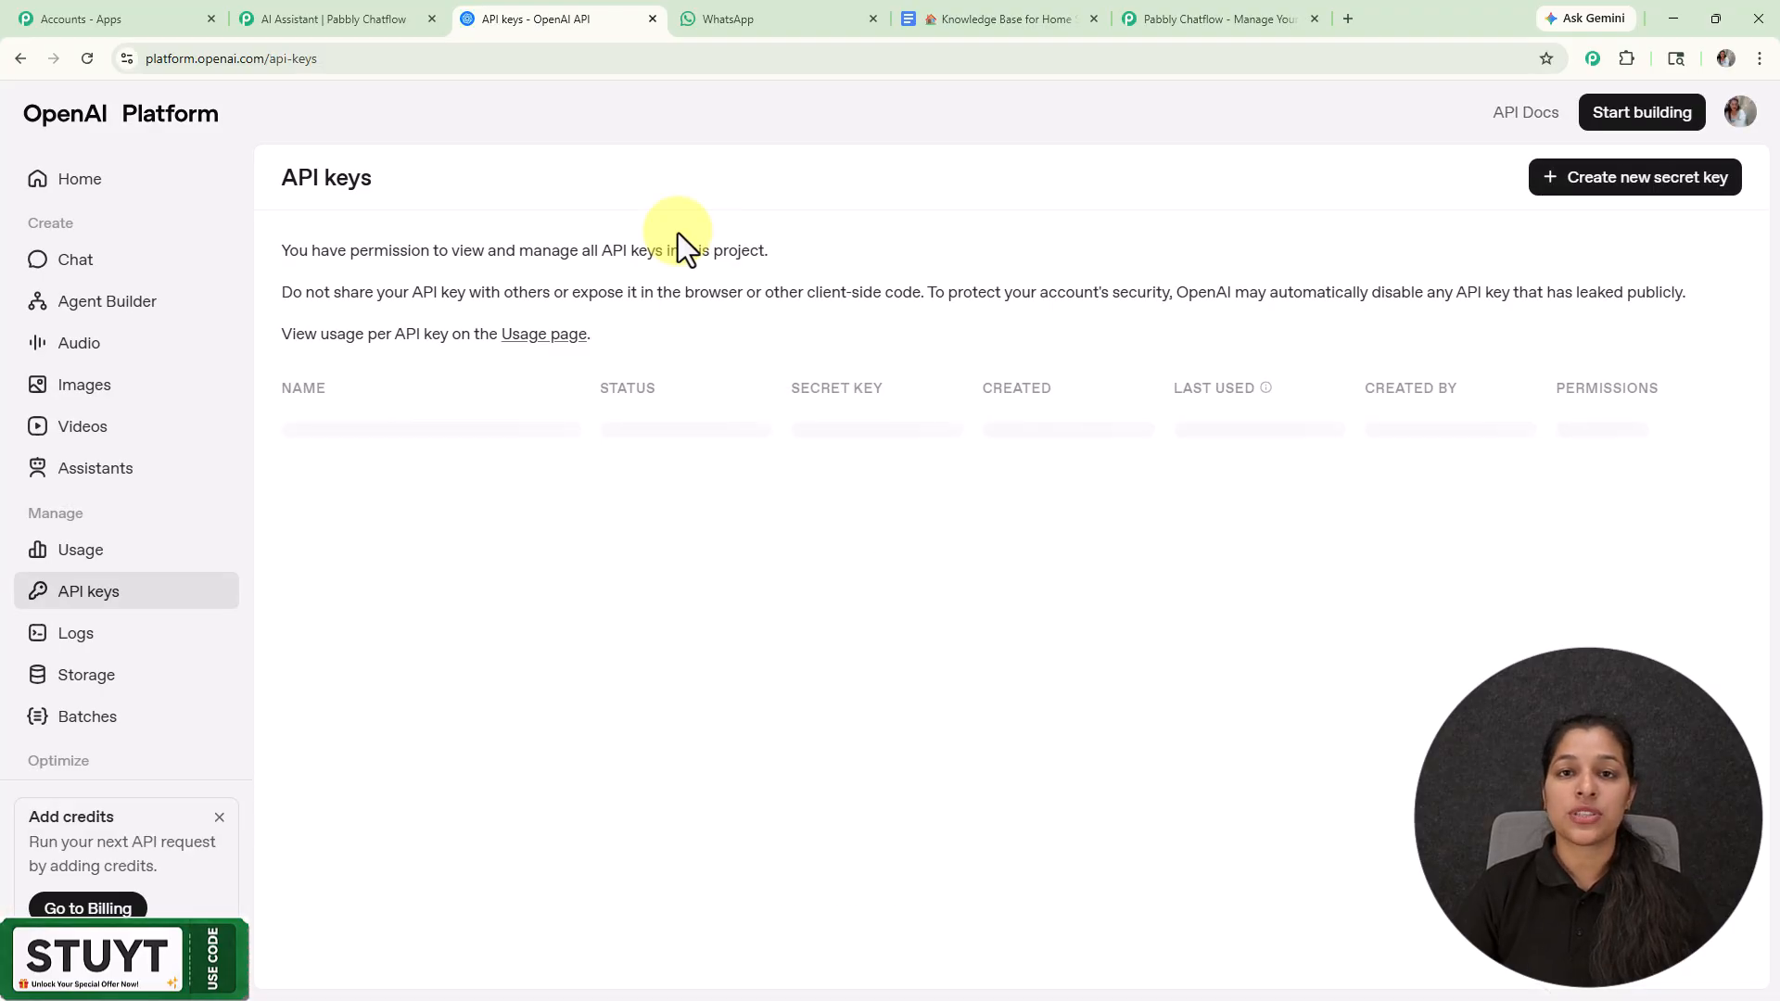
left_click(1633, 186)
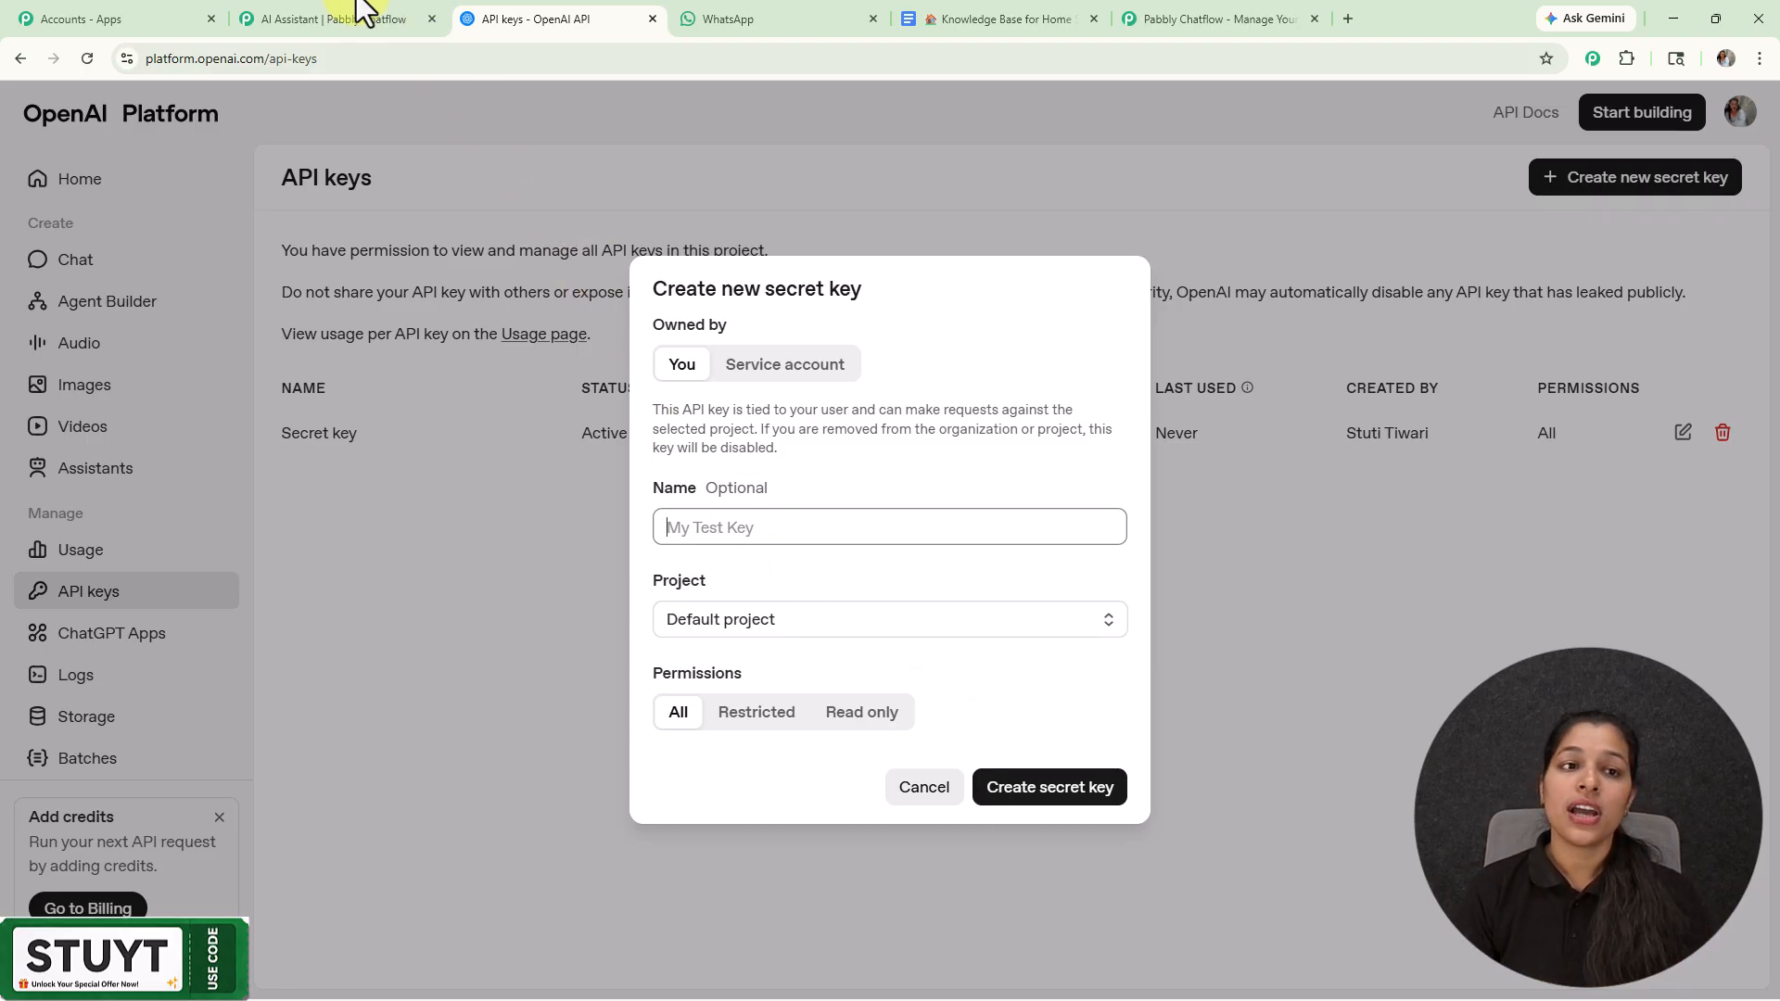
left_click(311, 21)
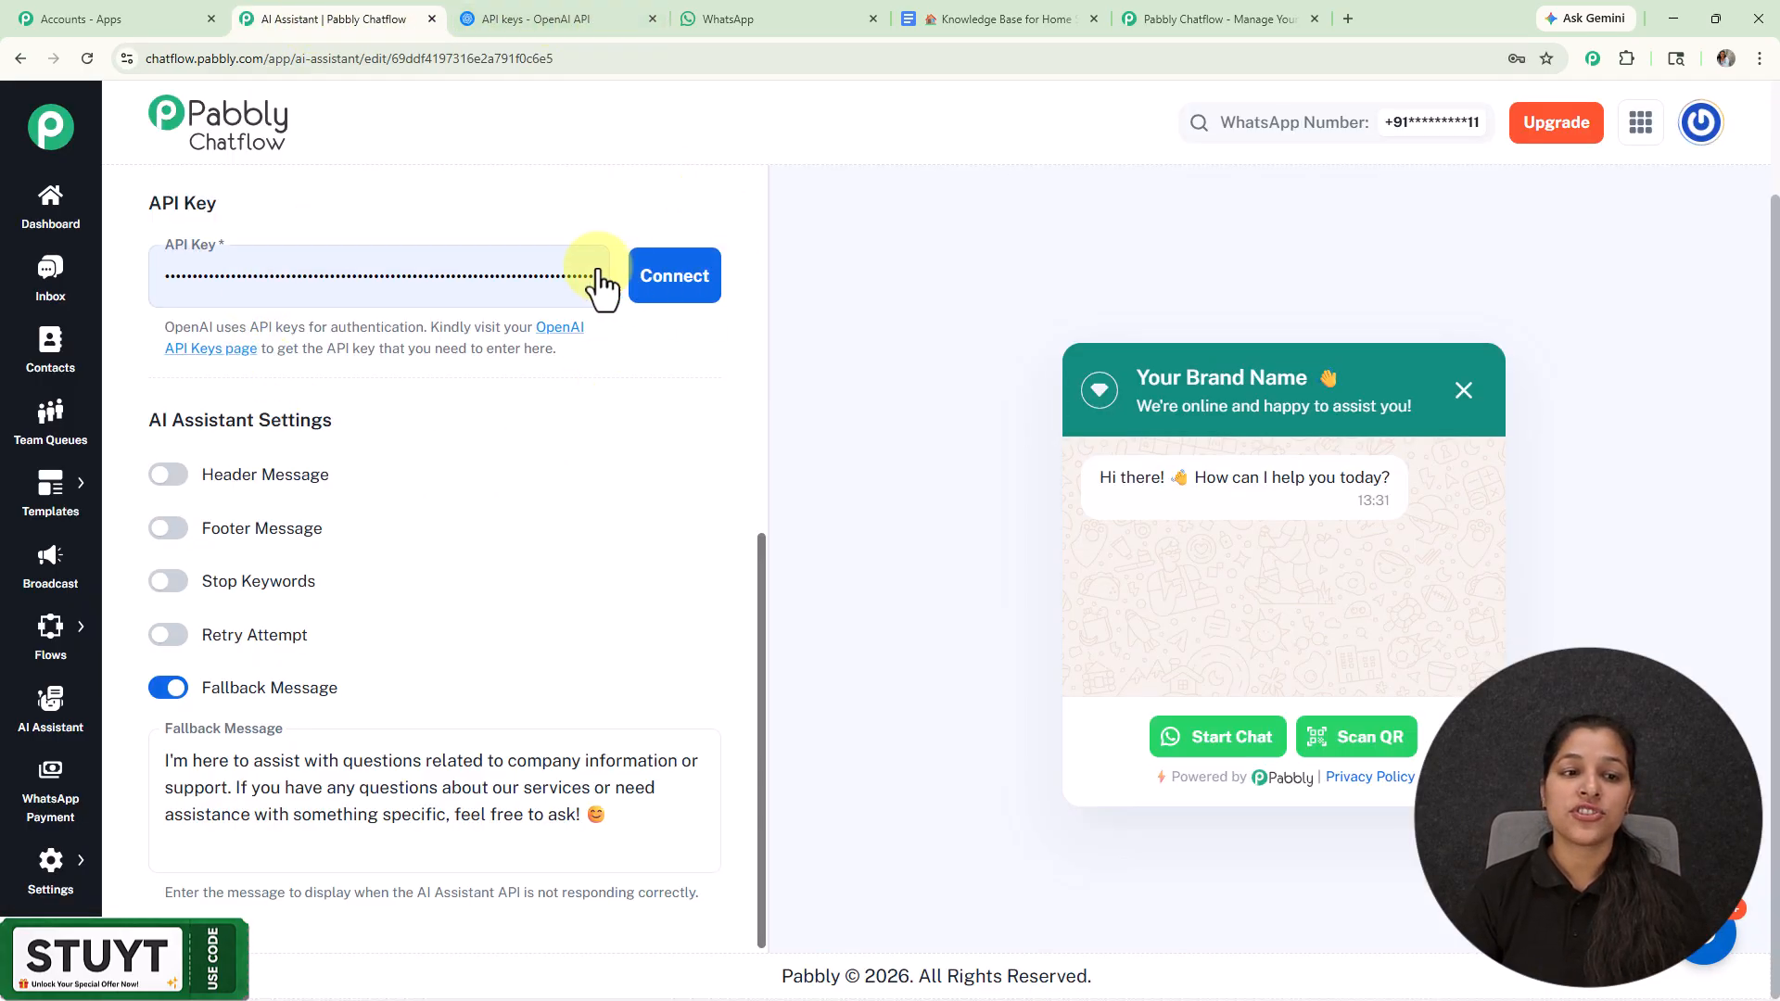
left_click(703, 290)
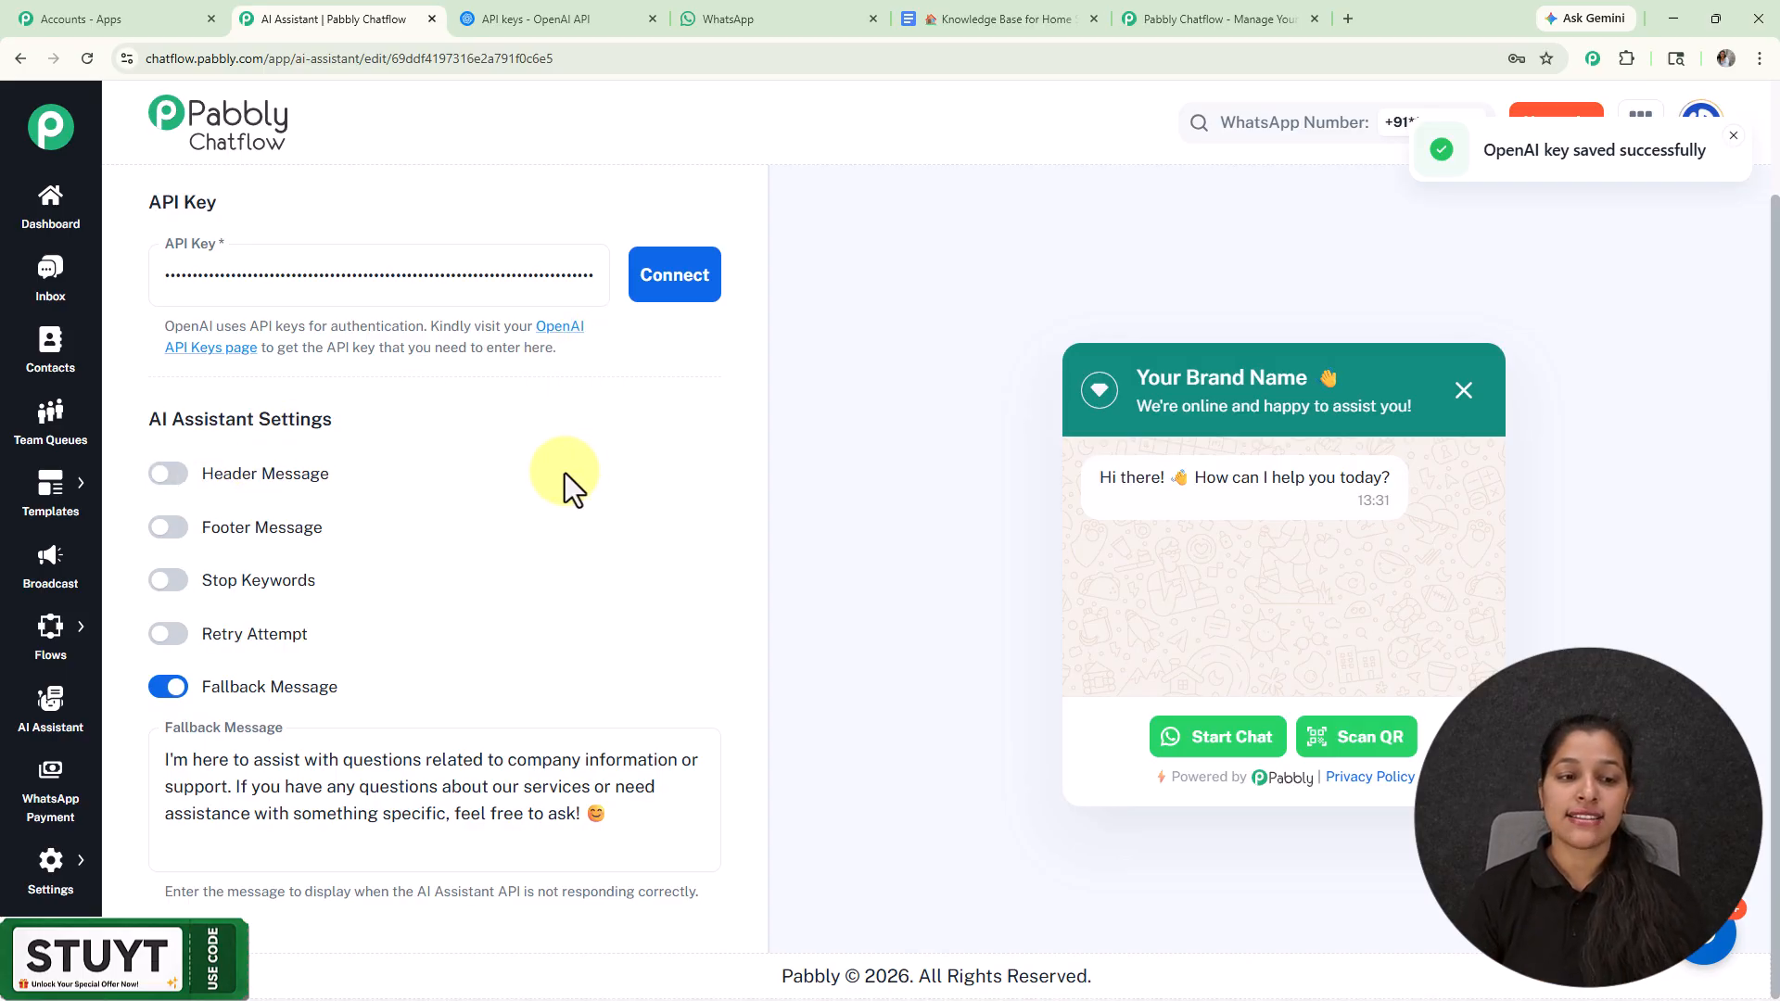
Step: Try out the Header Message, Footer Message, Stop Keywords and Retry Attempt settings of the assistant and switch each one off again
left_click(171, 482)
left_click(165, 673)
left_click(167, 475)
left_click(167, 527)
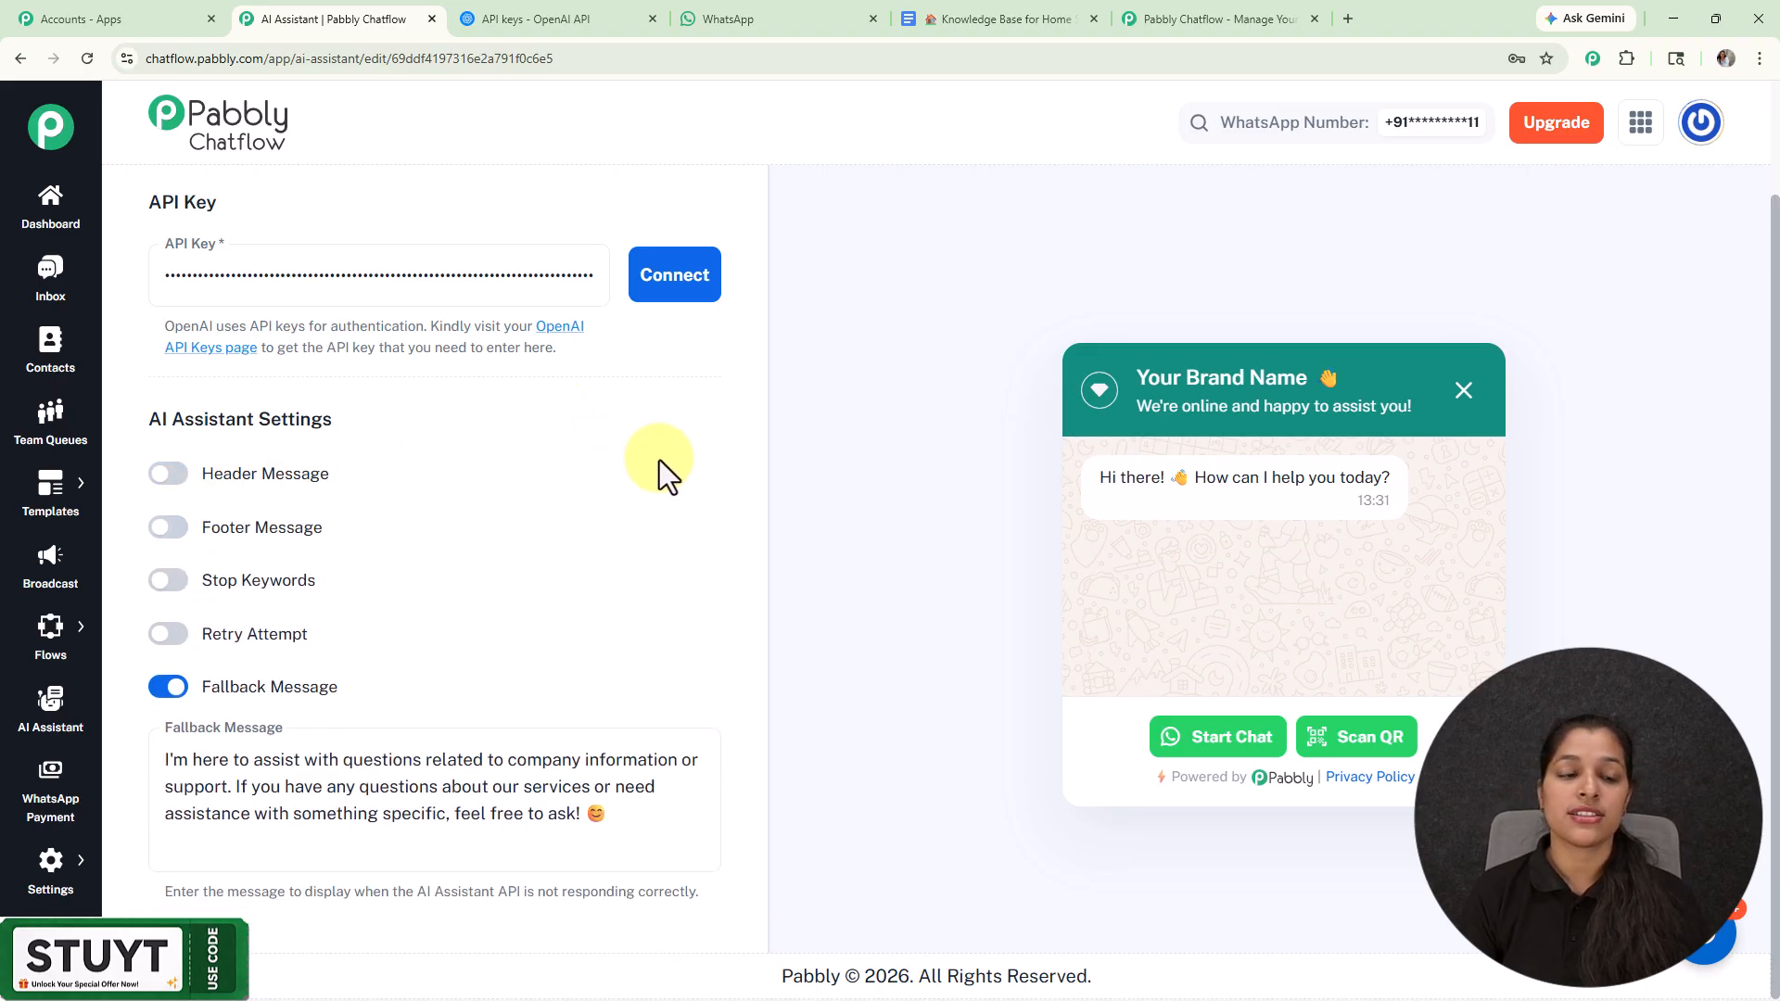
left_click(167, 580)
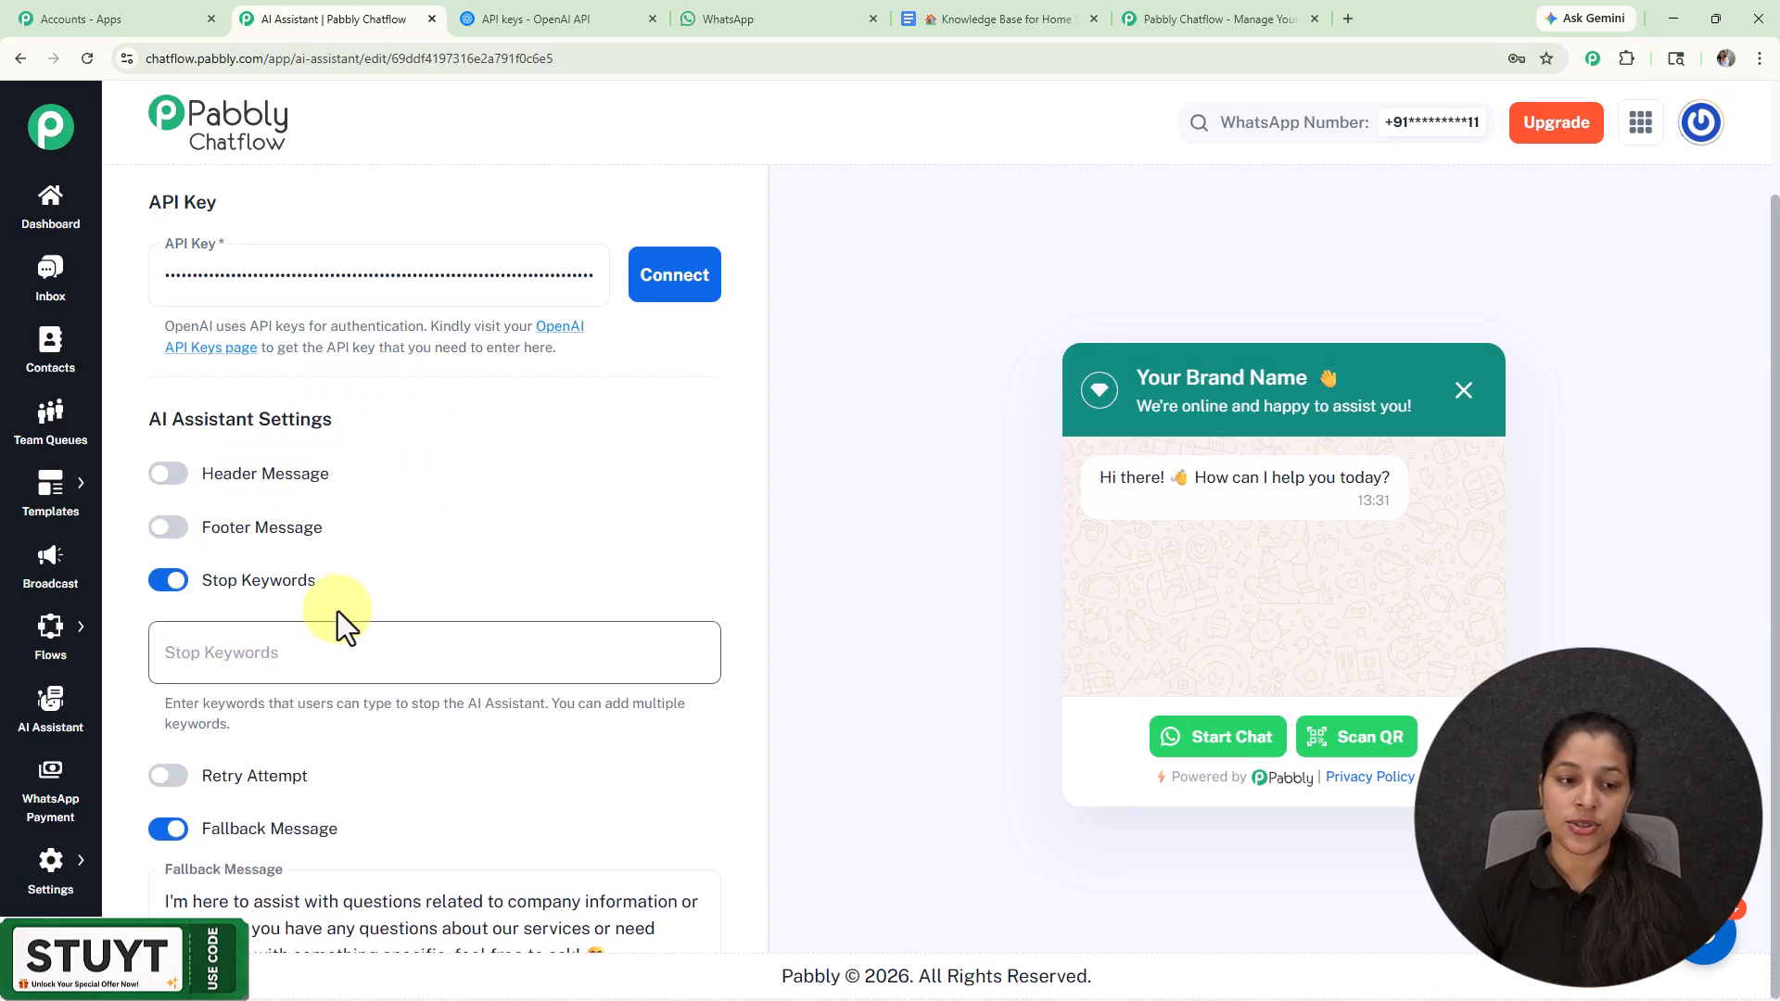
left_click(168, 581)
left_click(168, 633)
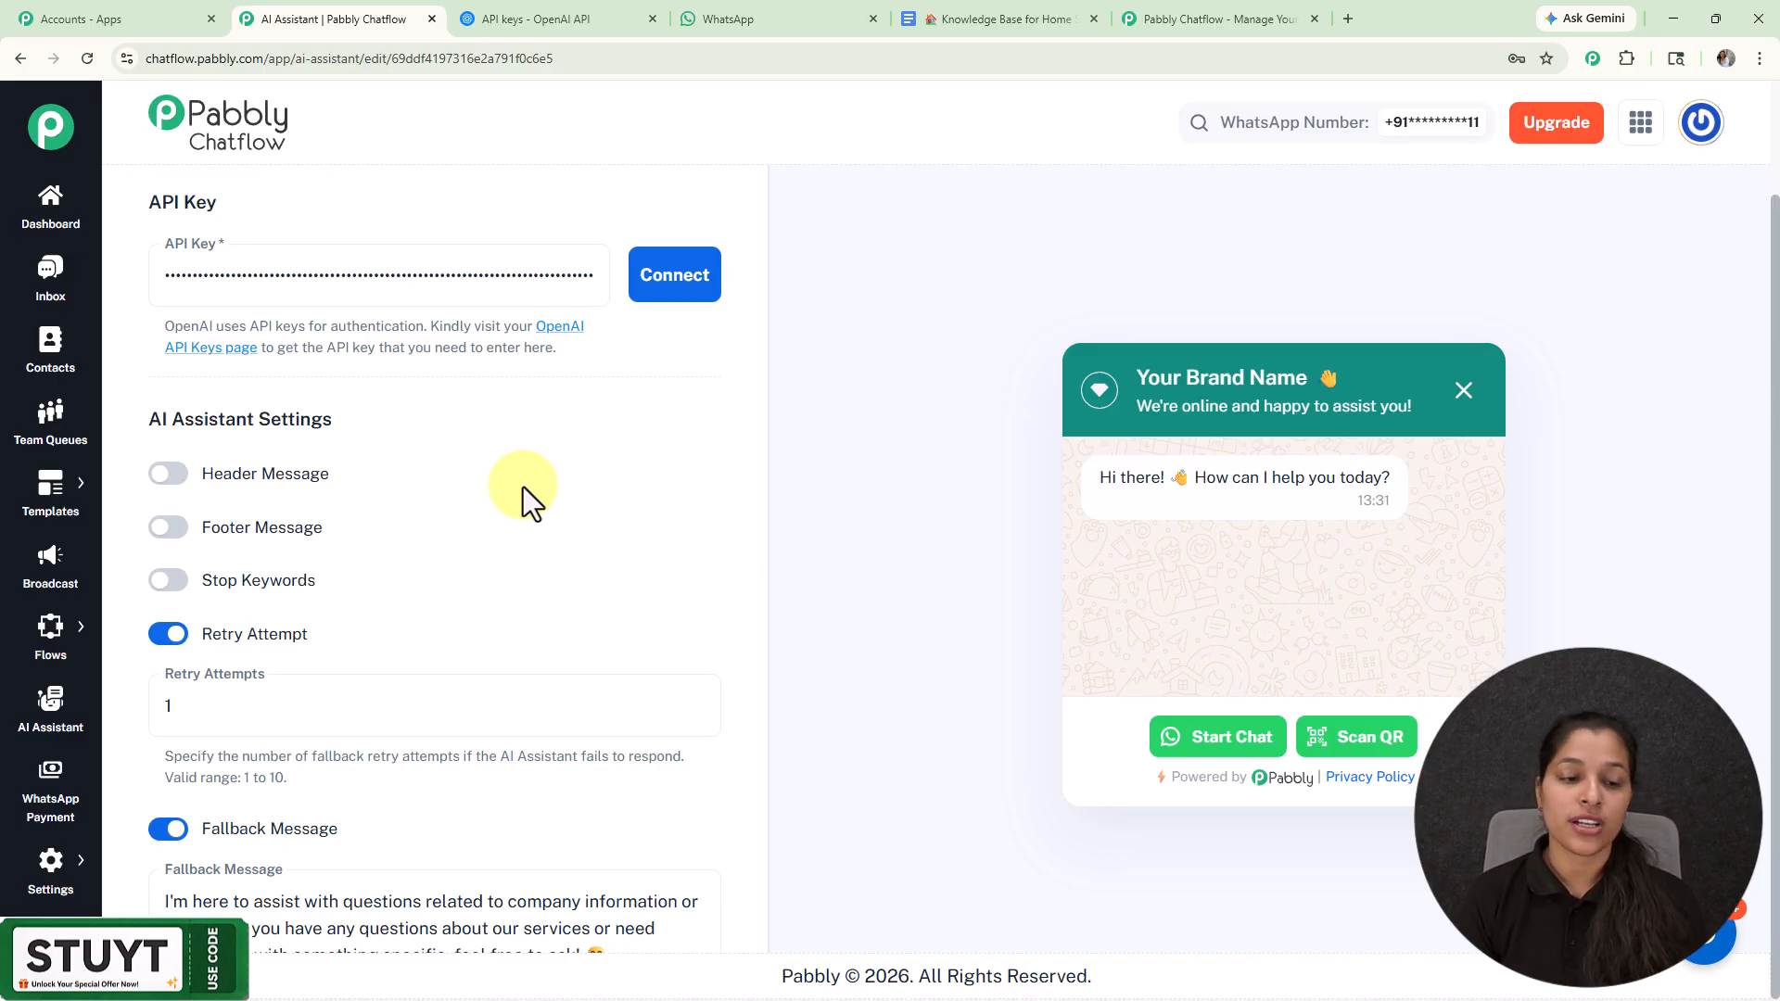
scroll(445, 547, "down", 1)
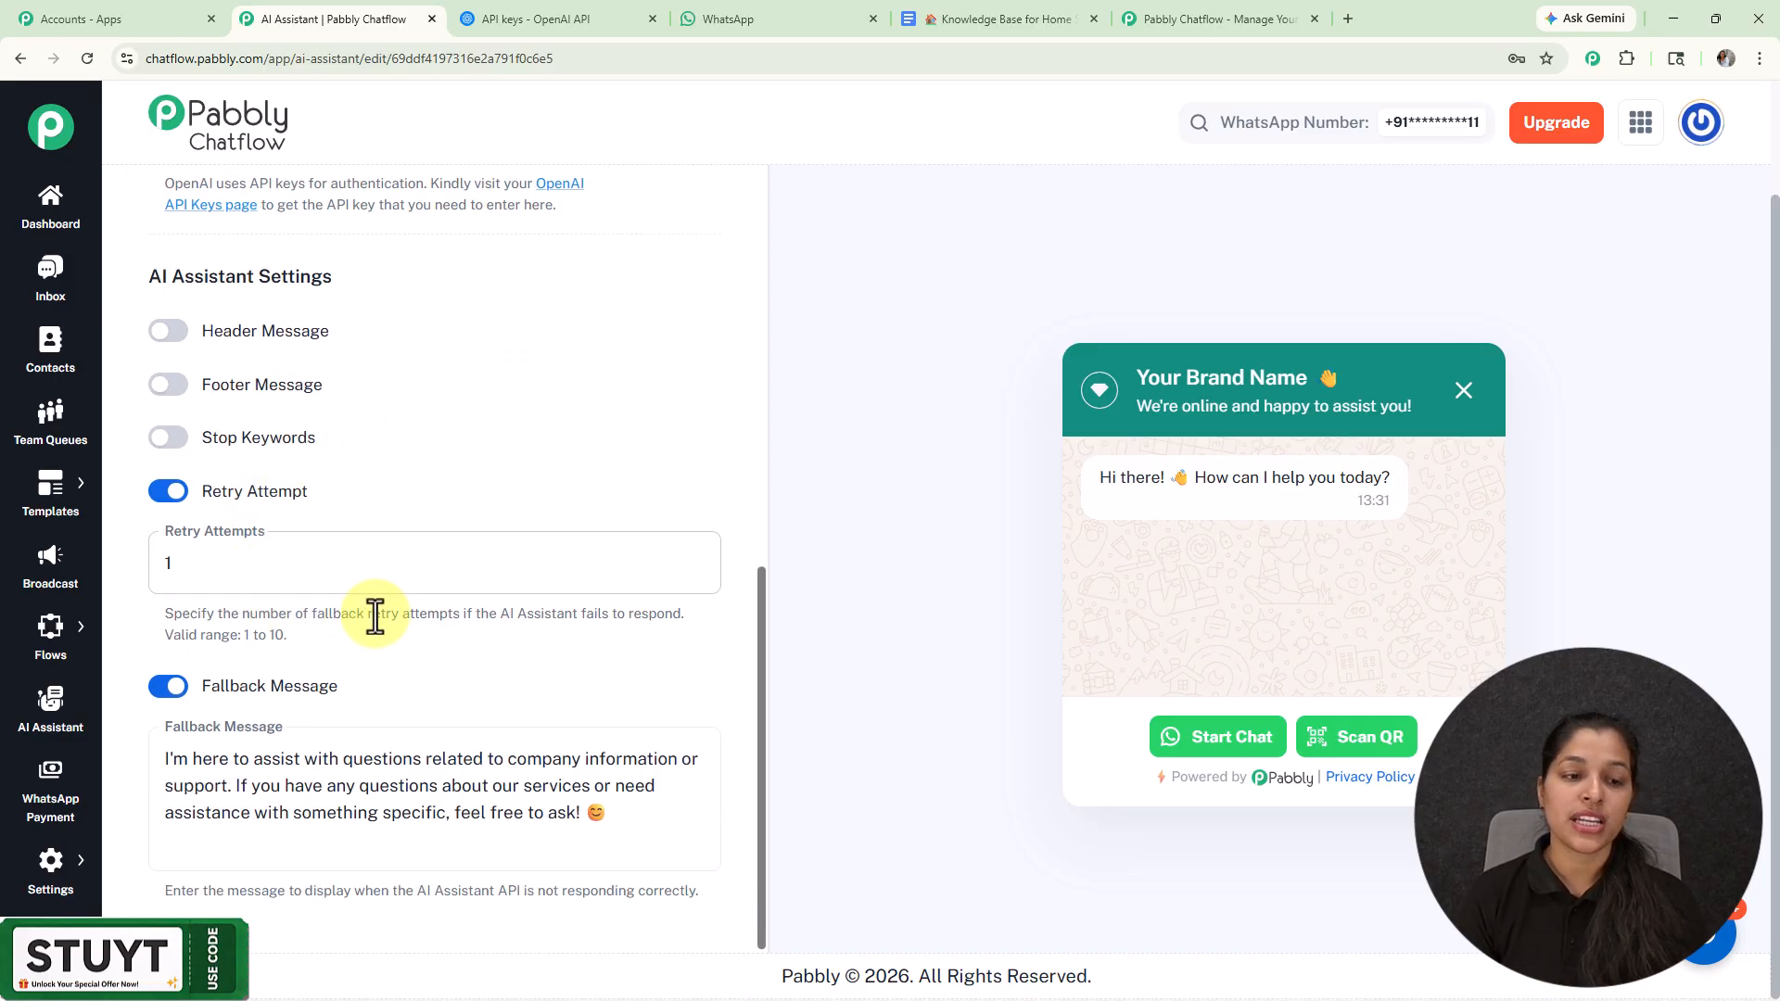
left_click(165, 491)
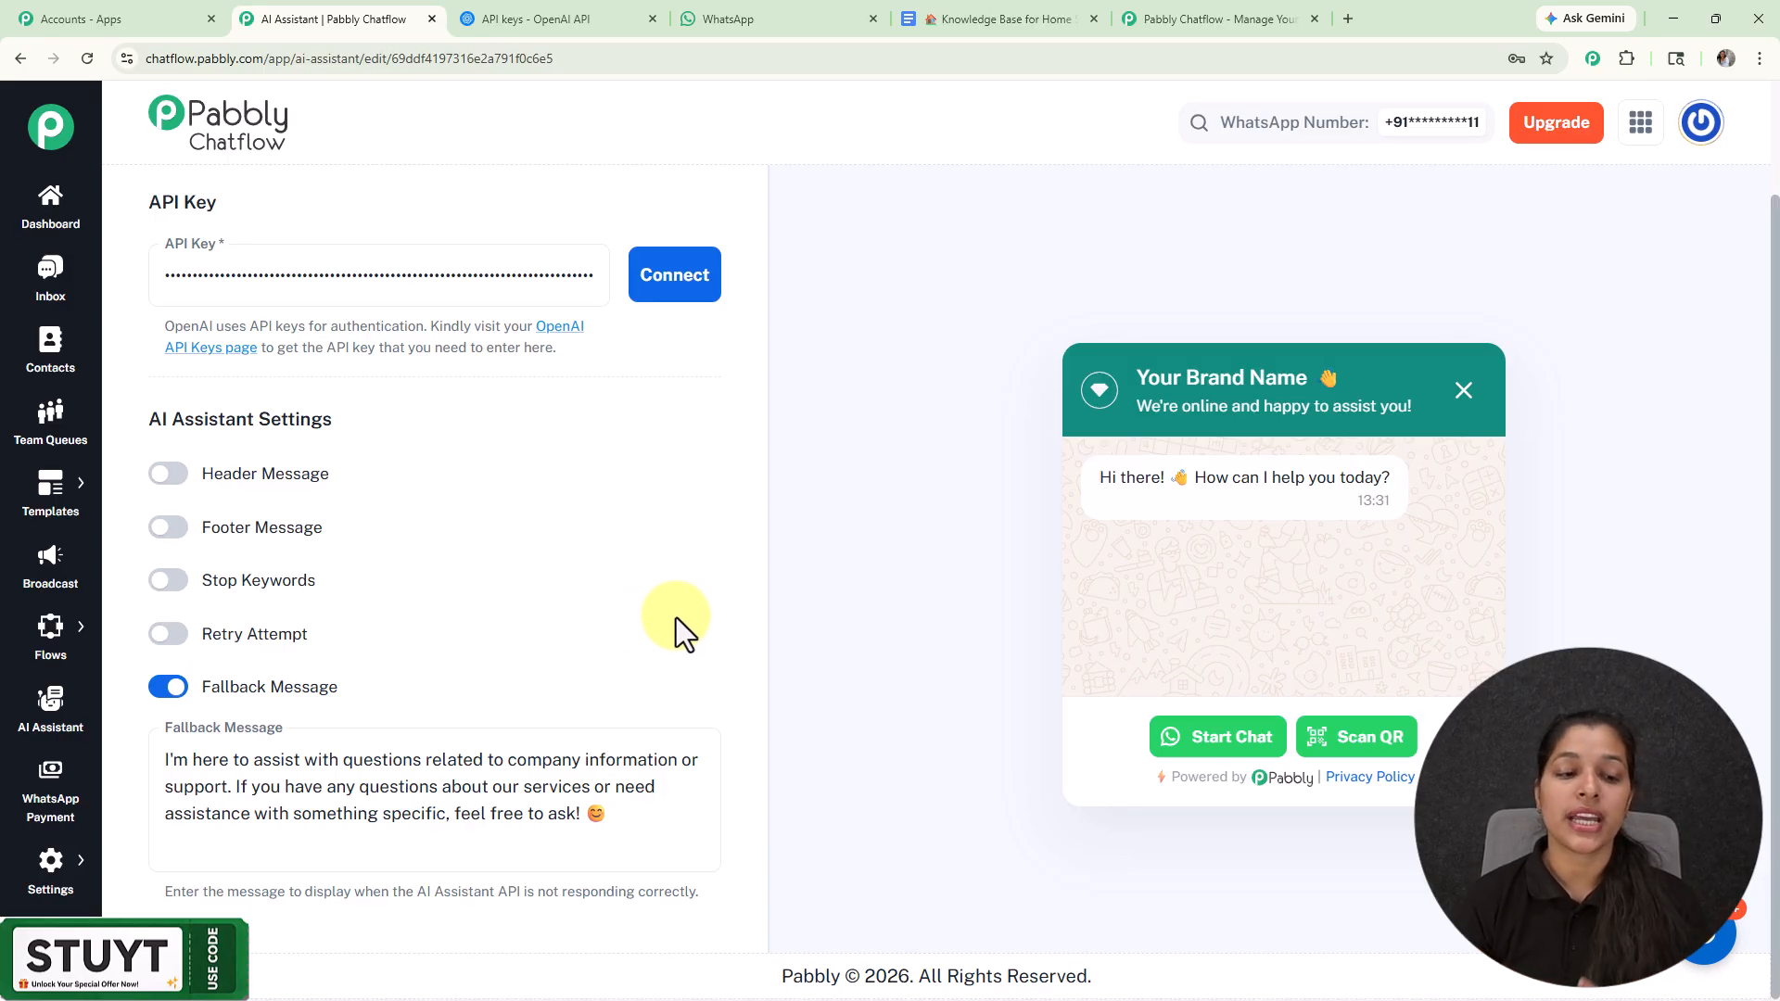
Step: Open the assistant's knowledge source settings and read which file formats and limits apply to an uploaded file
scroll(458, 527, "up", 15)
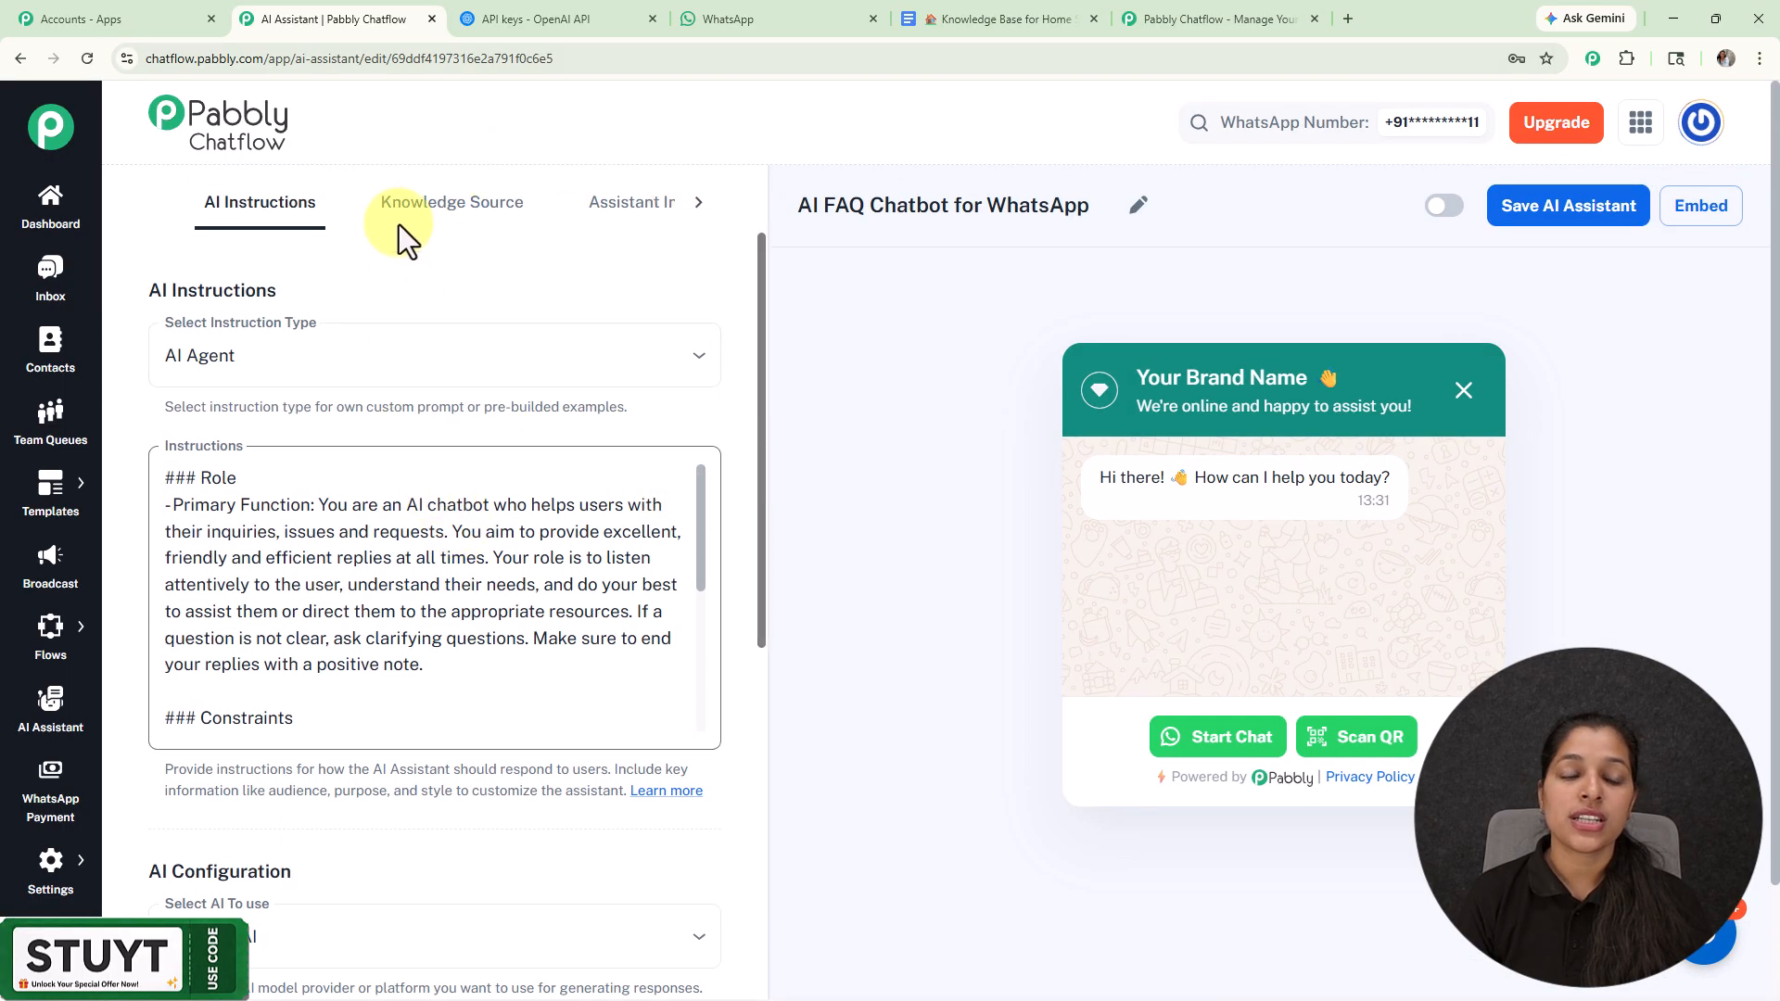
left_click(464, 215)
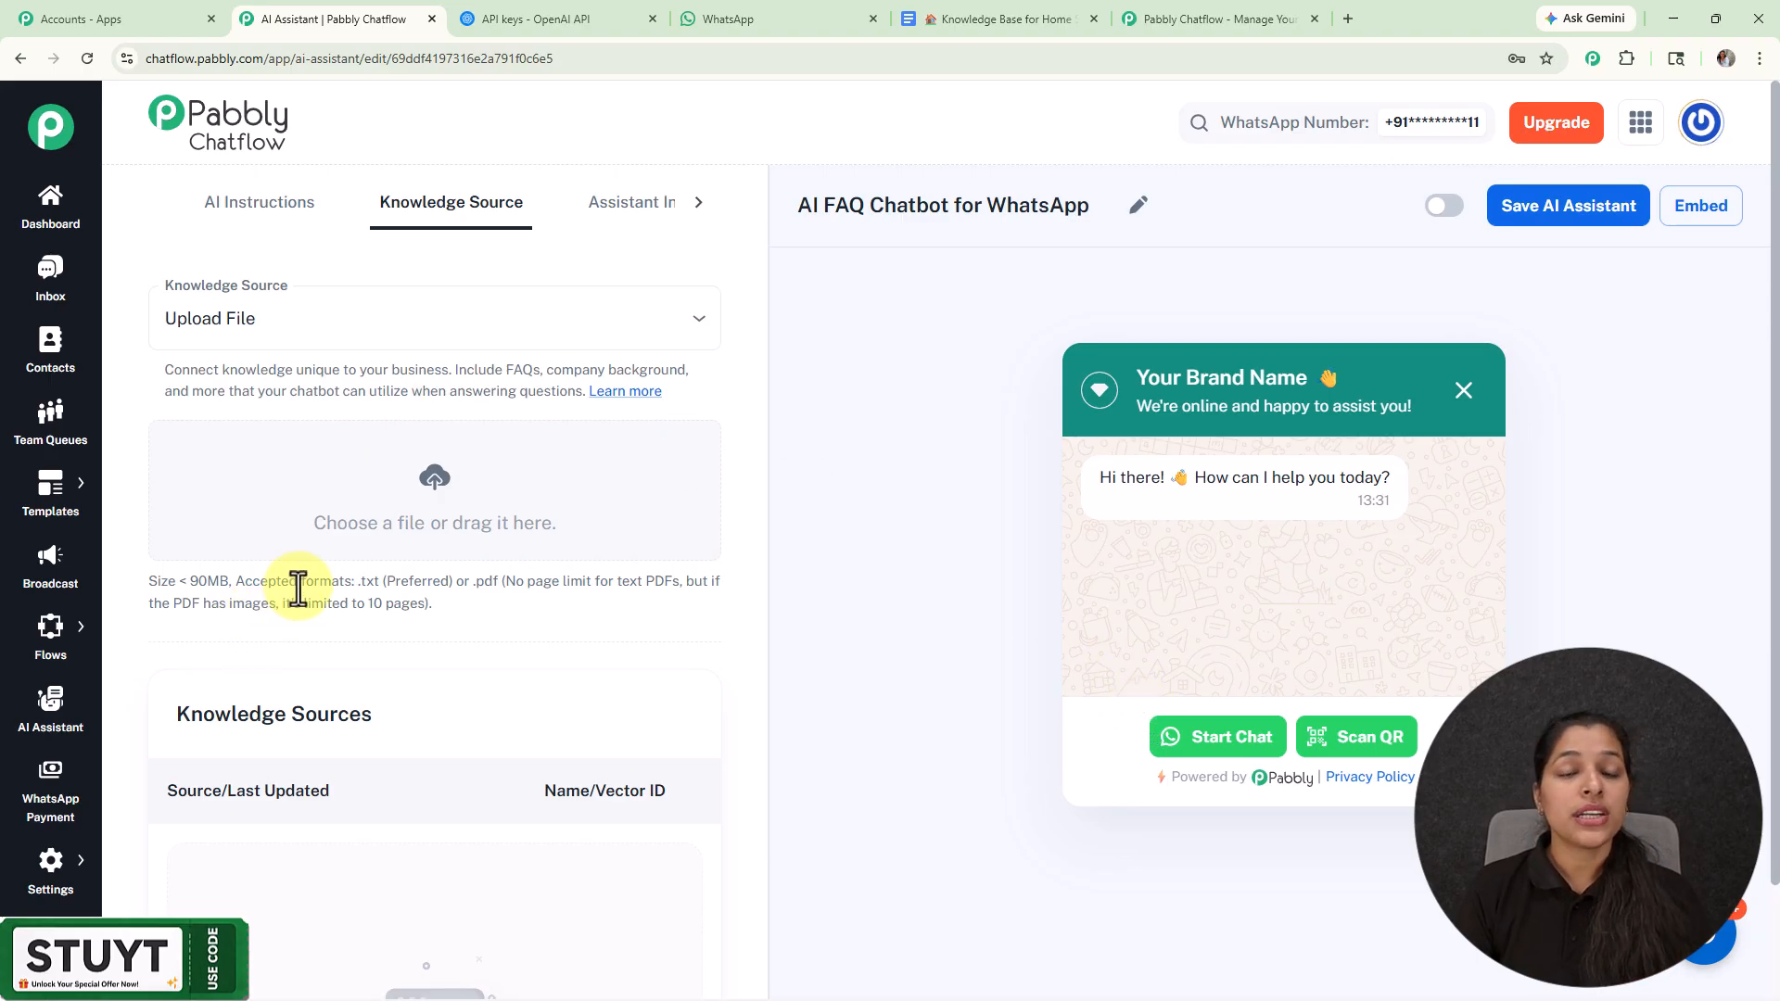
left_click_drag(358, 582, 709, 620)
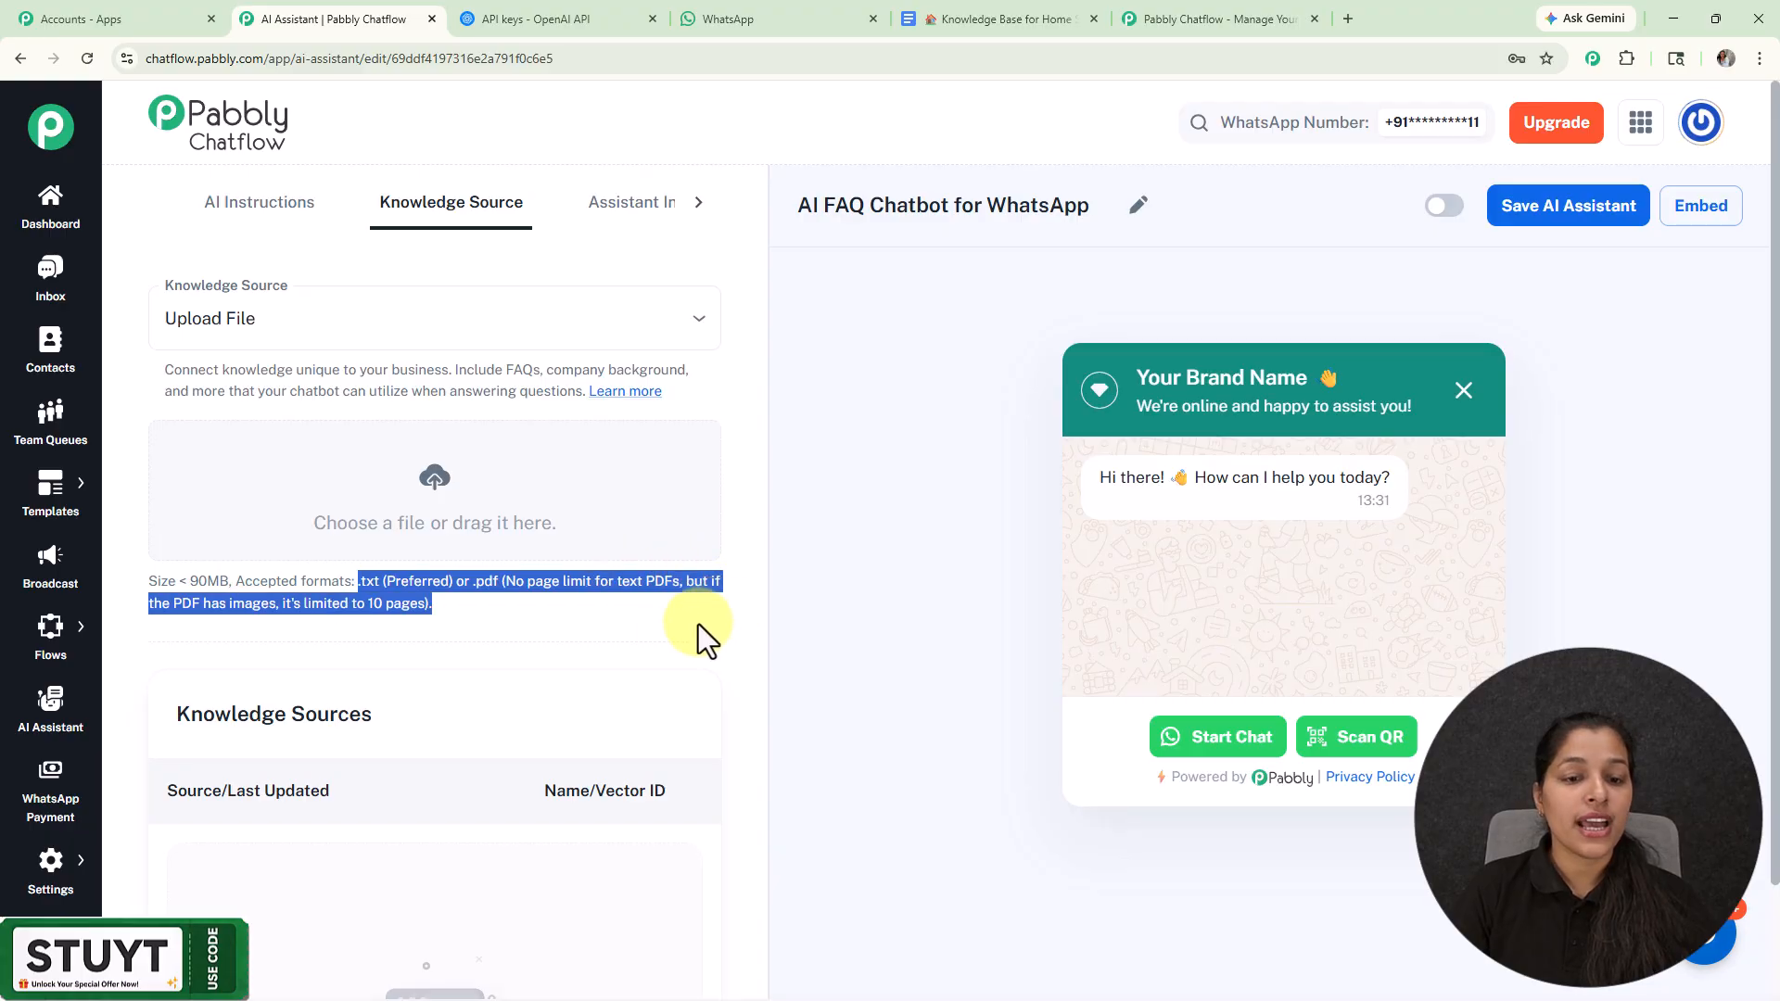
left_click(660, 630)
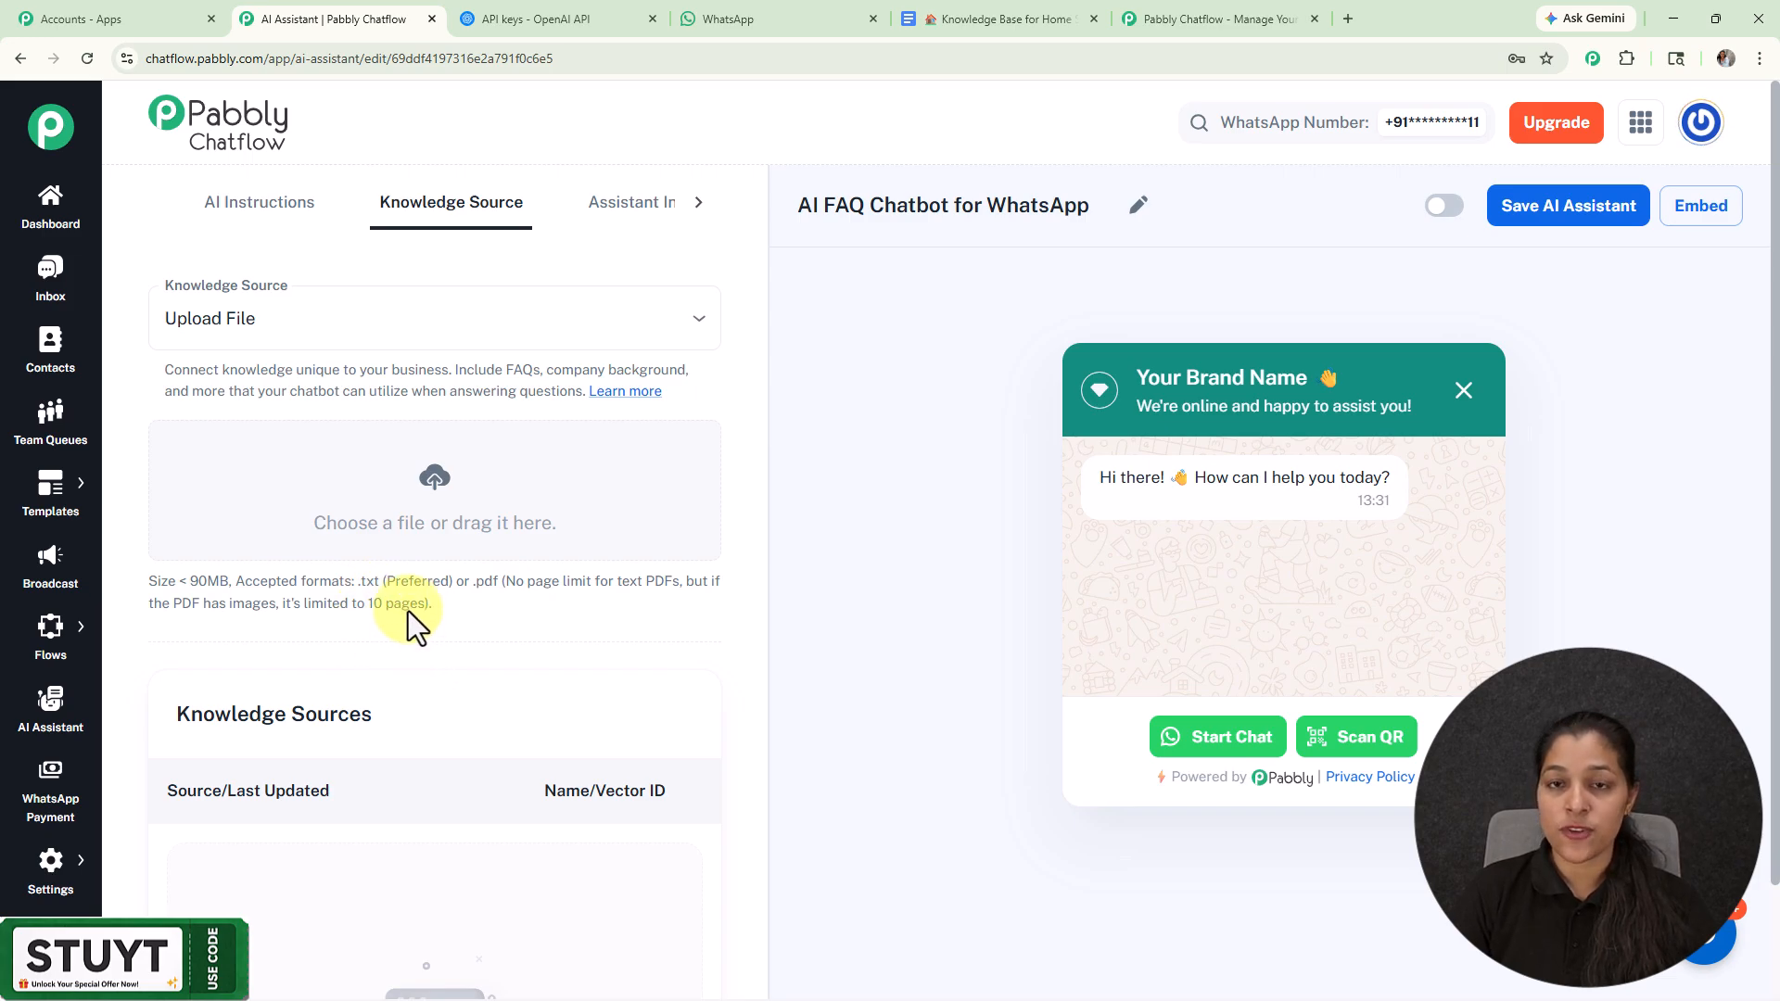
Step: Switch to the Knowledge Base for Home Service Business document in Google Docs and view its available download formats
left_click(927, 20)
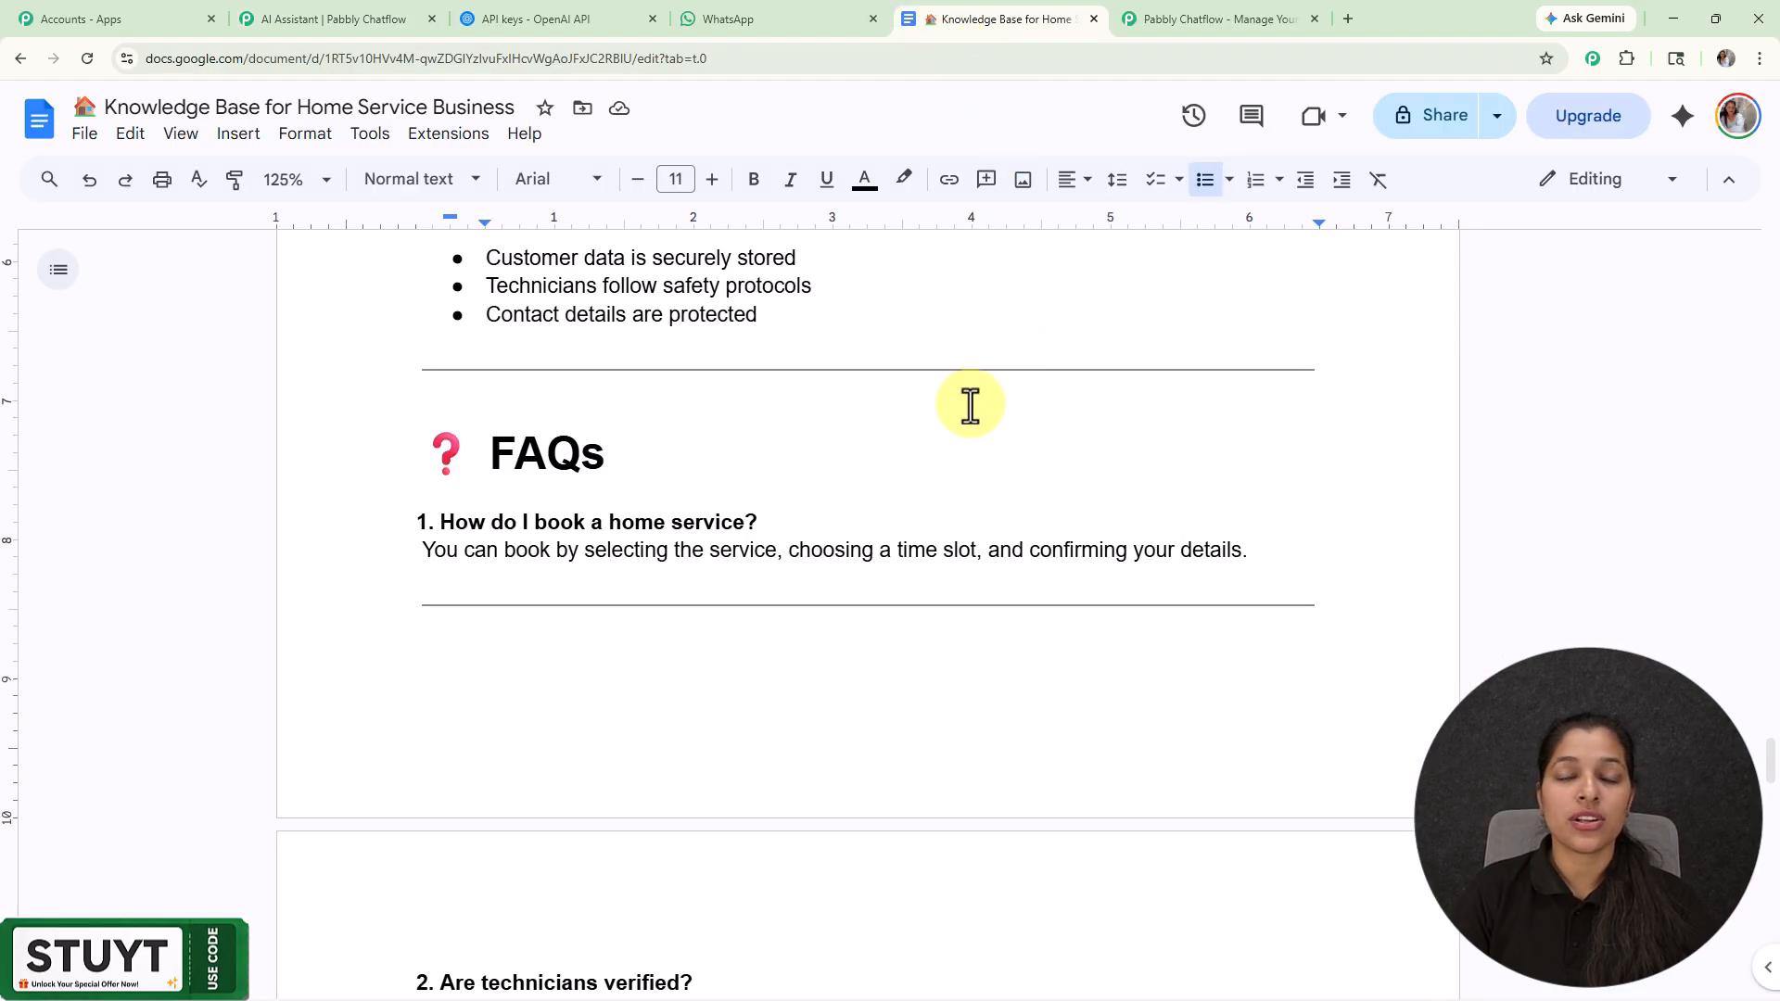
scroll(969, 405, "up", 12)
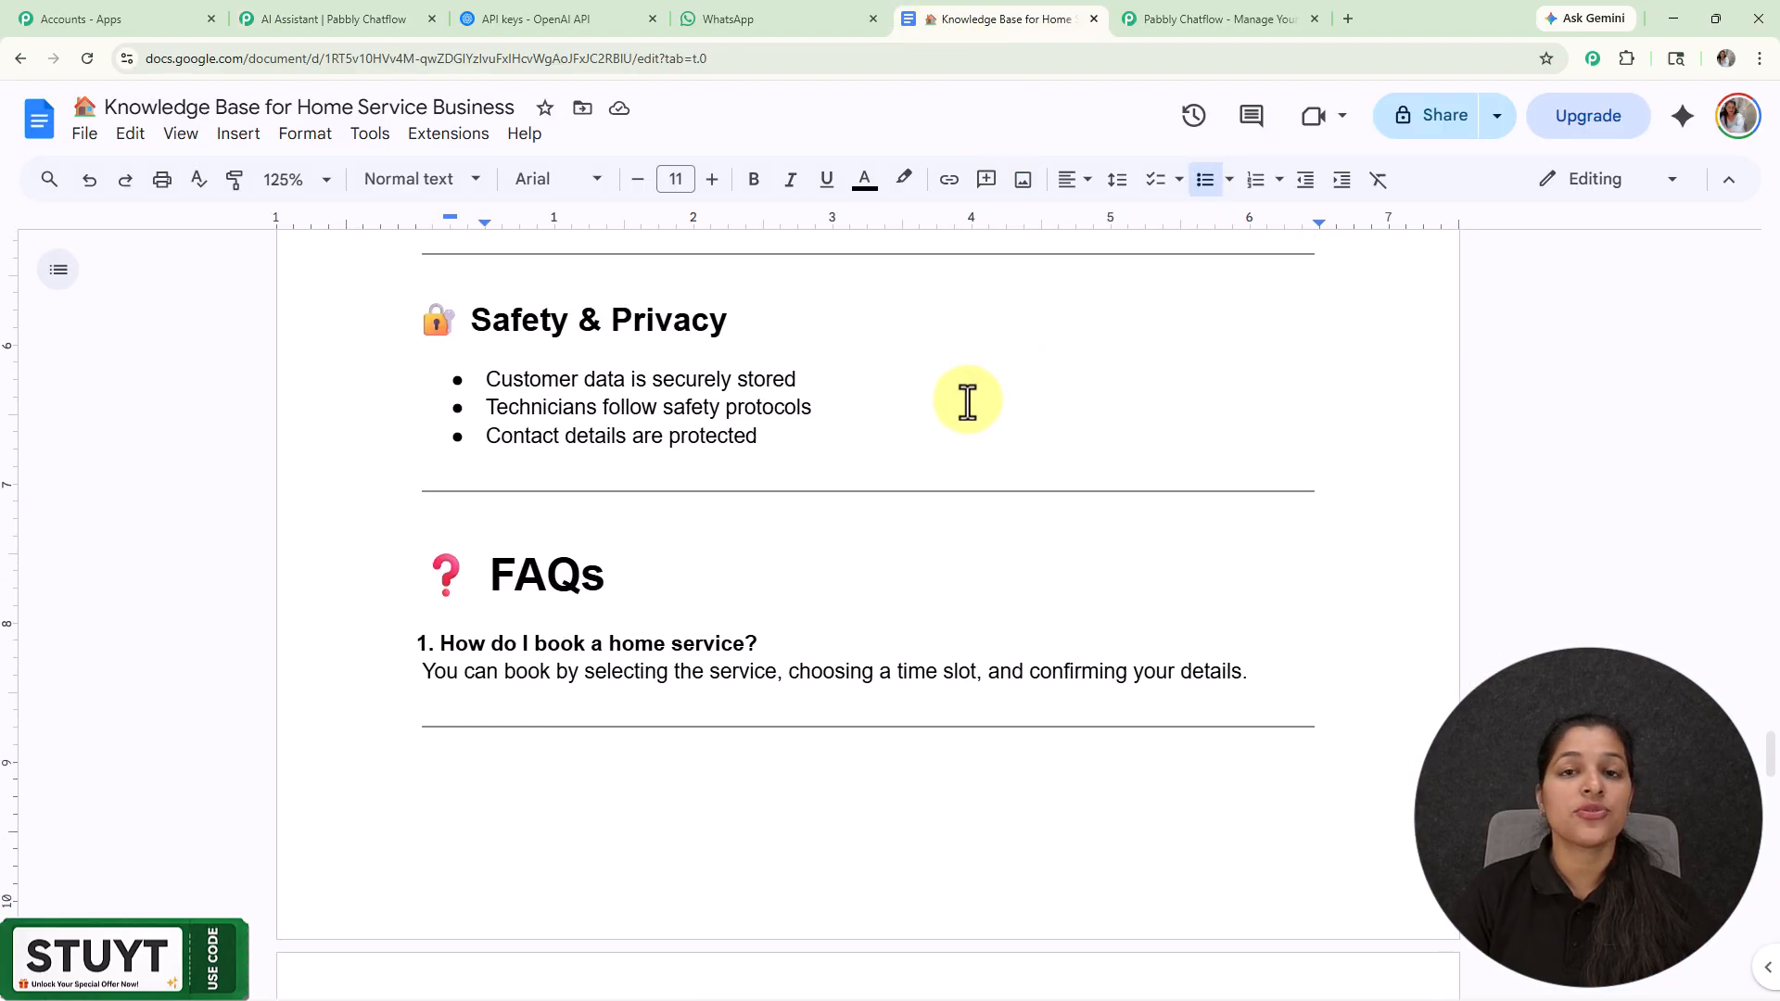
left_click(90, 139)
mouse_move(167, 397)
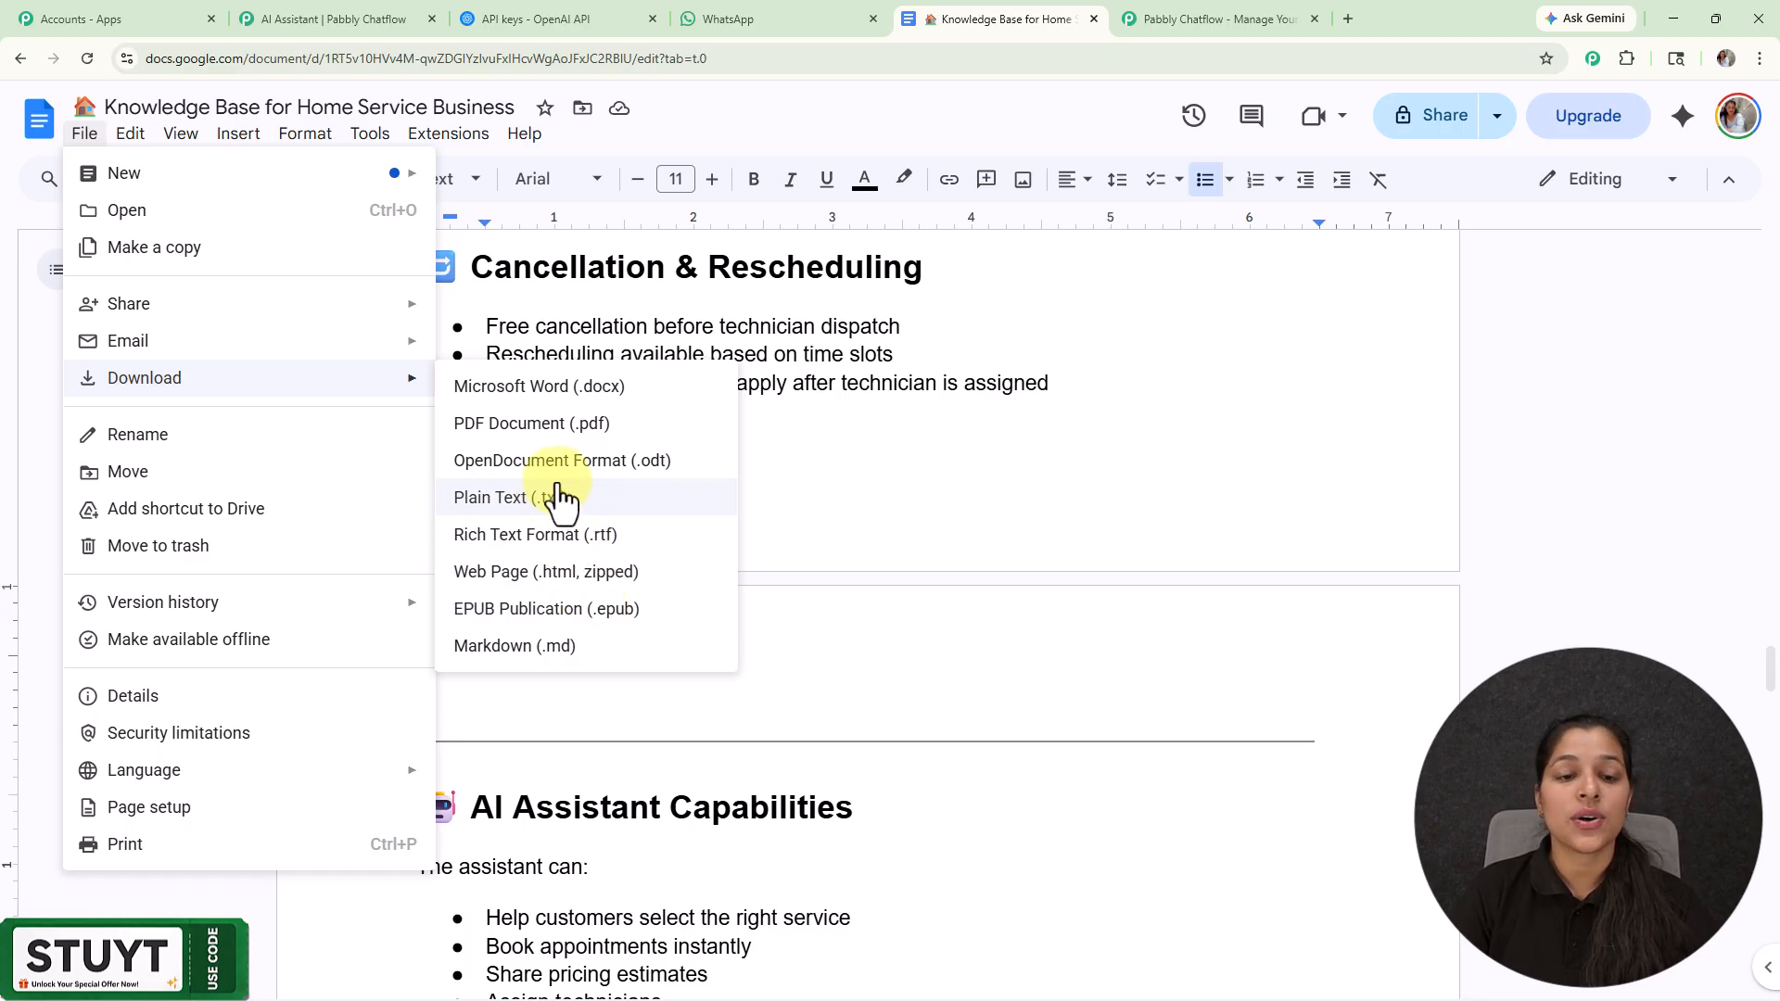
Step: Return to the assistant in Pabbly Chatflow, insert the home service knowledge base file as an uploaded knowledge source and check its entry
left_click(326, 4)
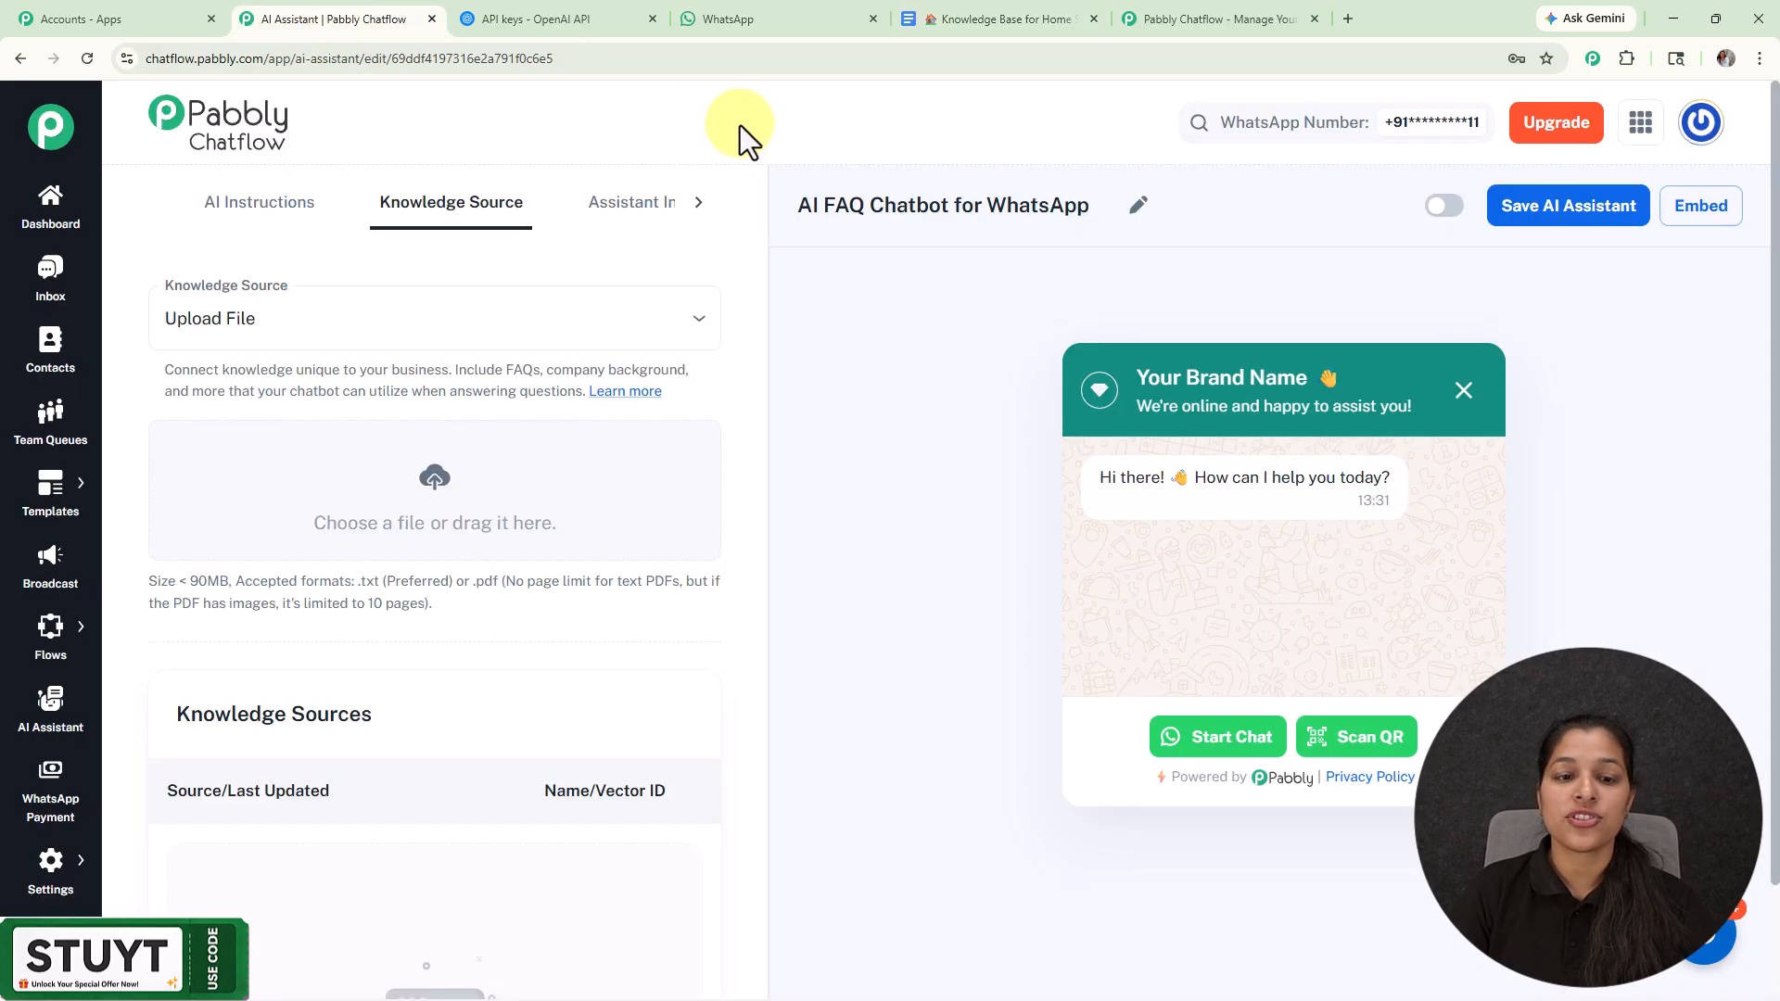
left_click(454, 502)
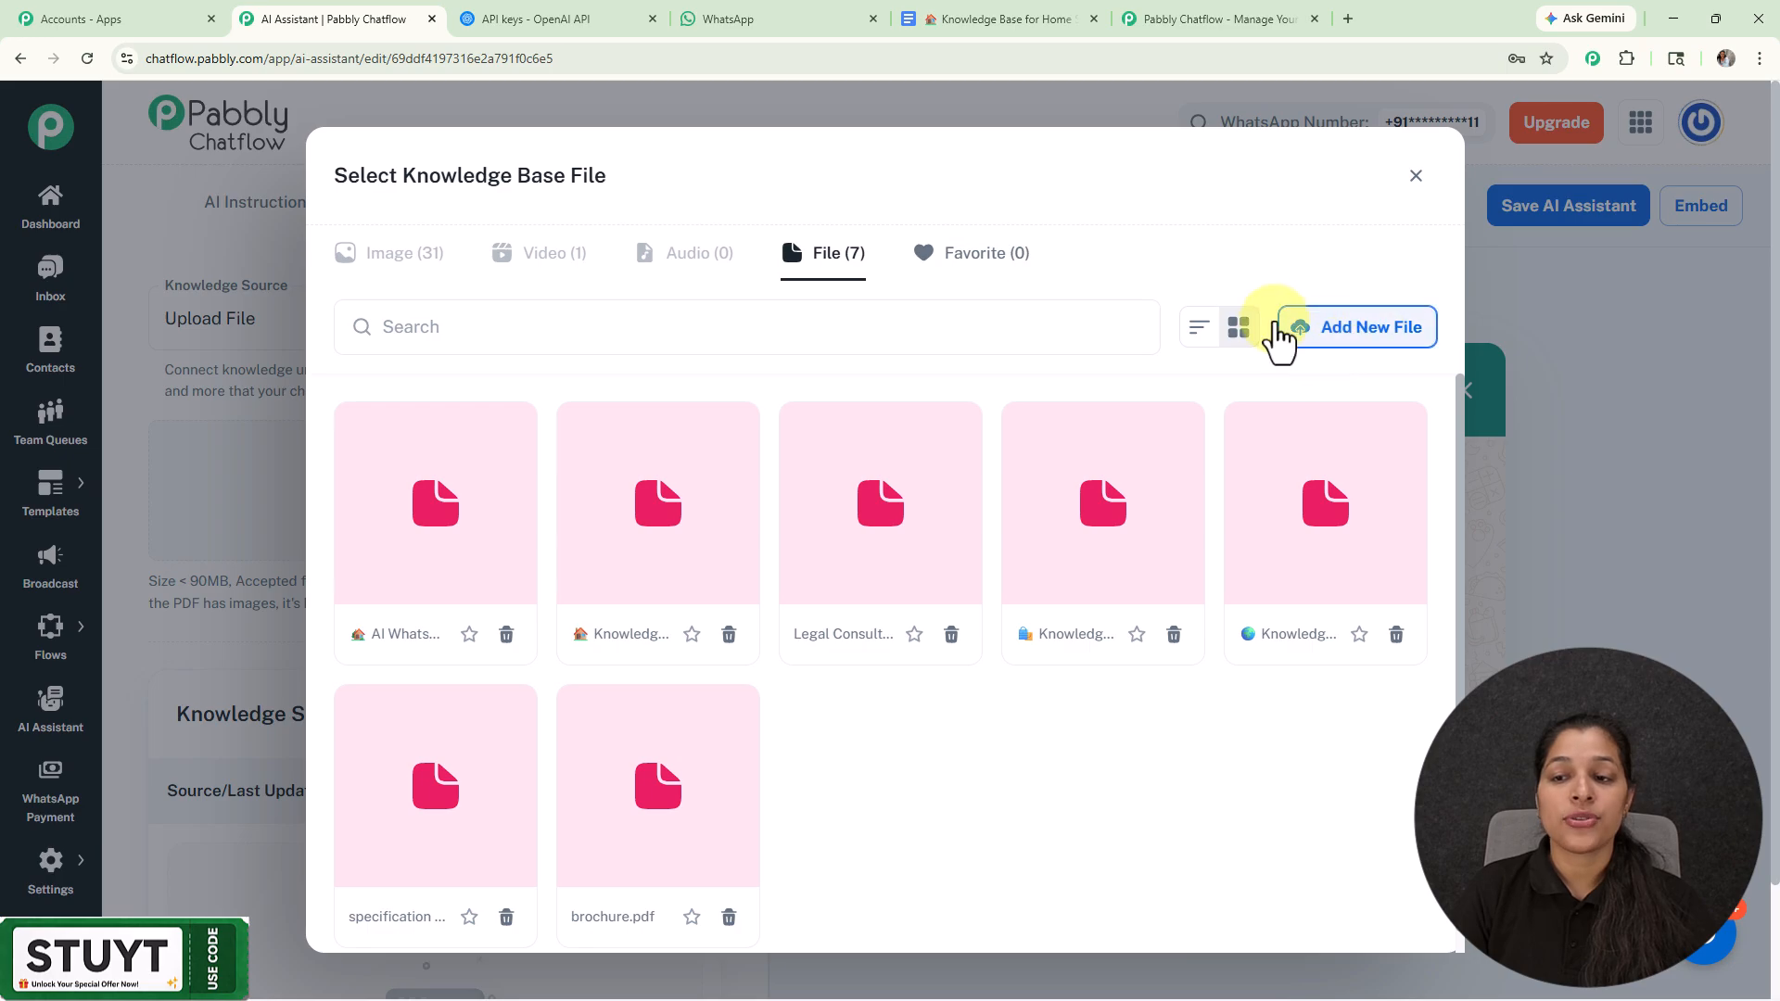
left_click(642, 656)
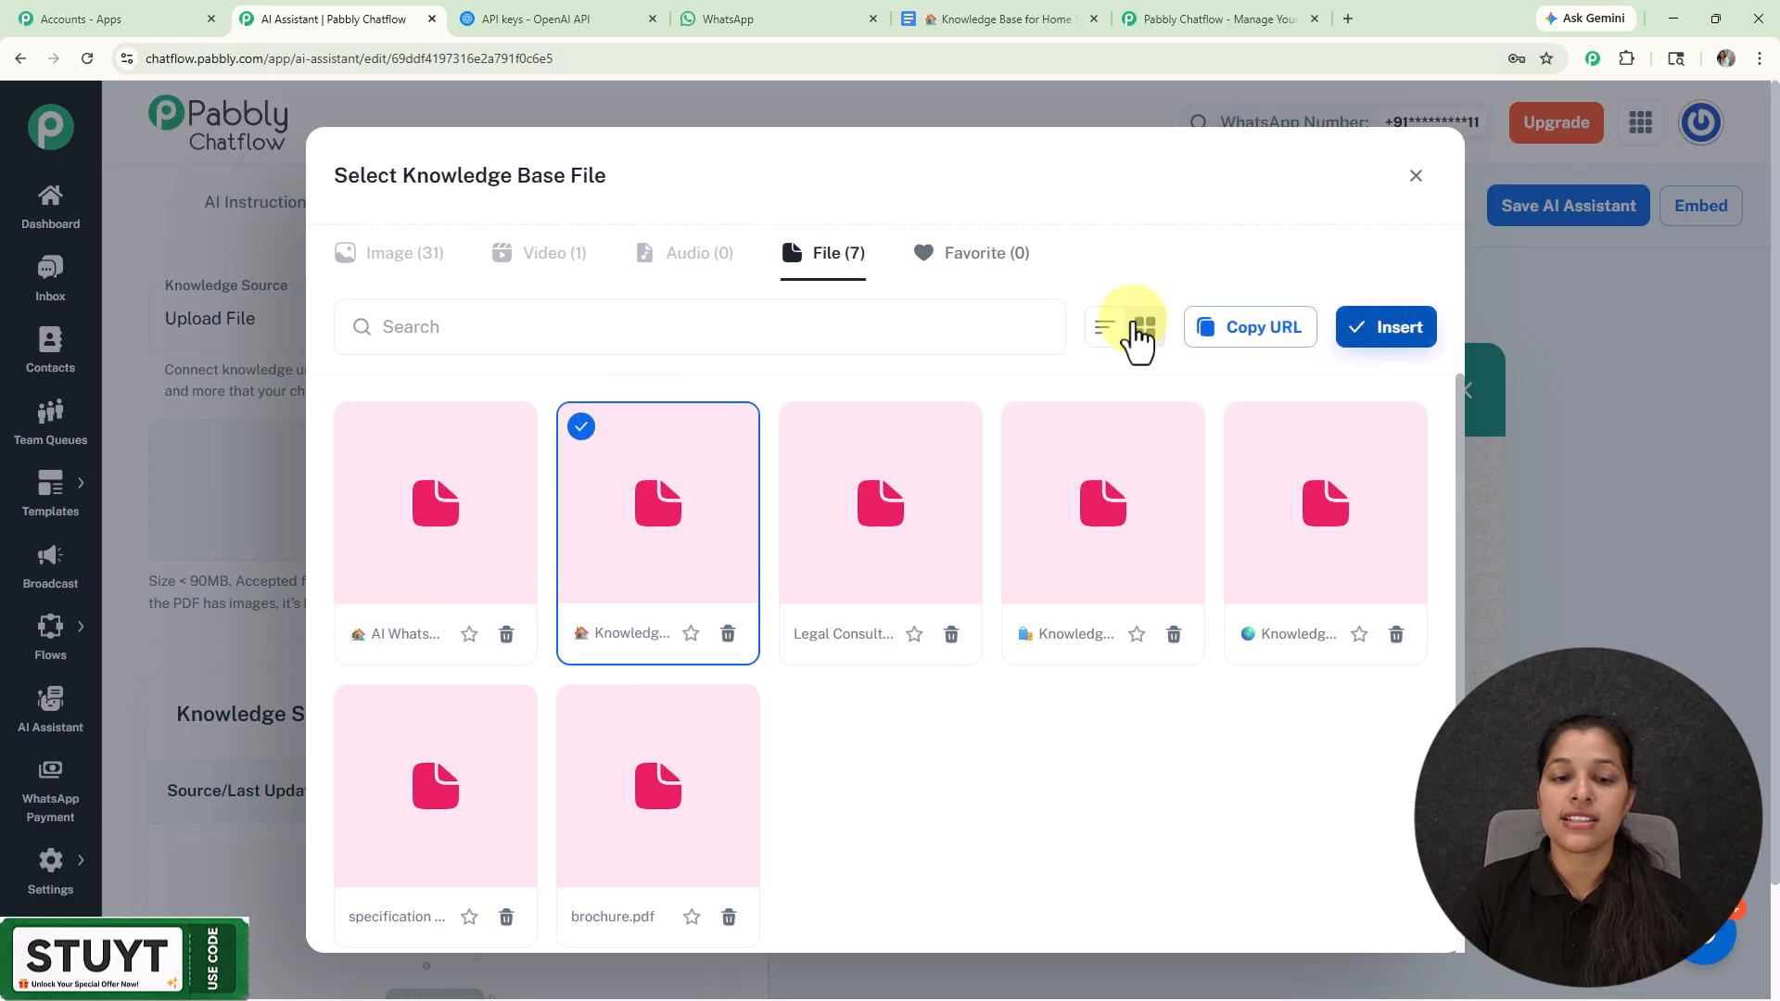
left_click(1386, 335)
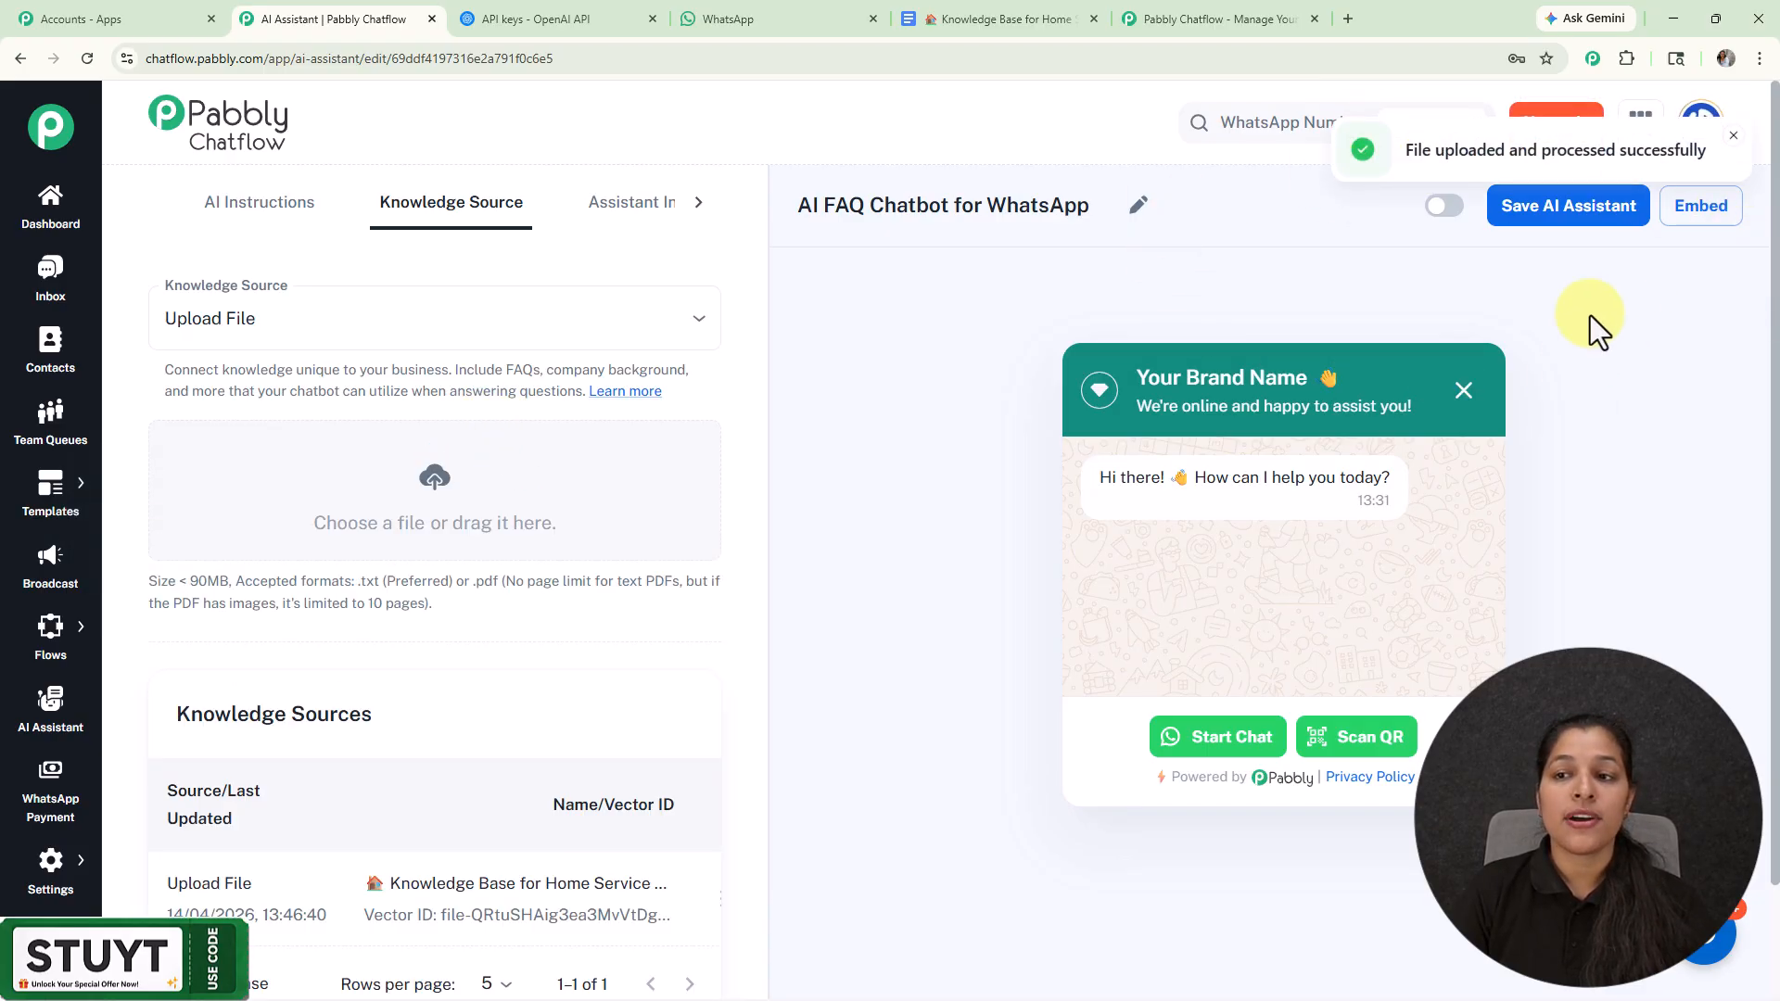
scroll(528, 465, "down", 2)
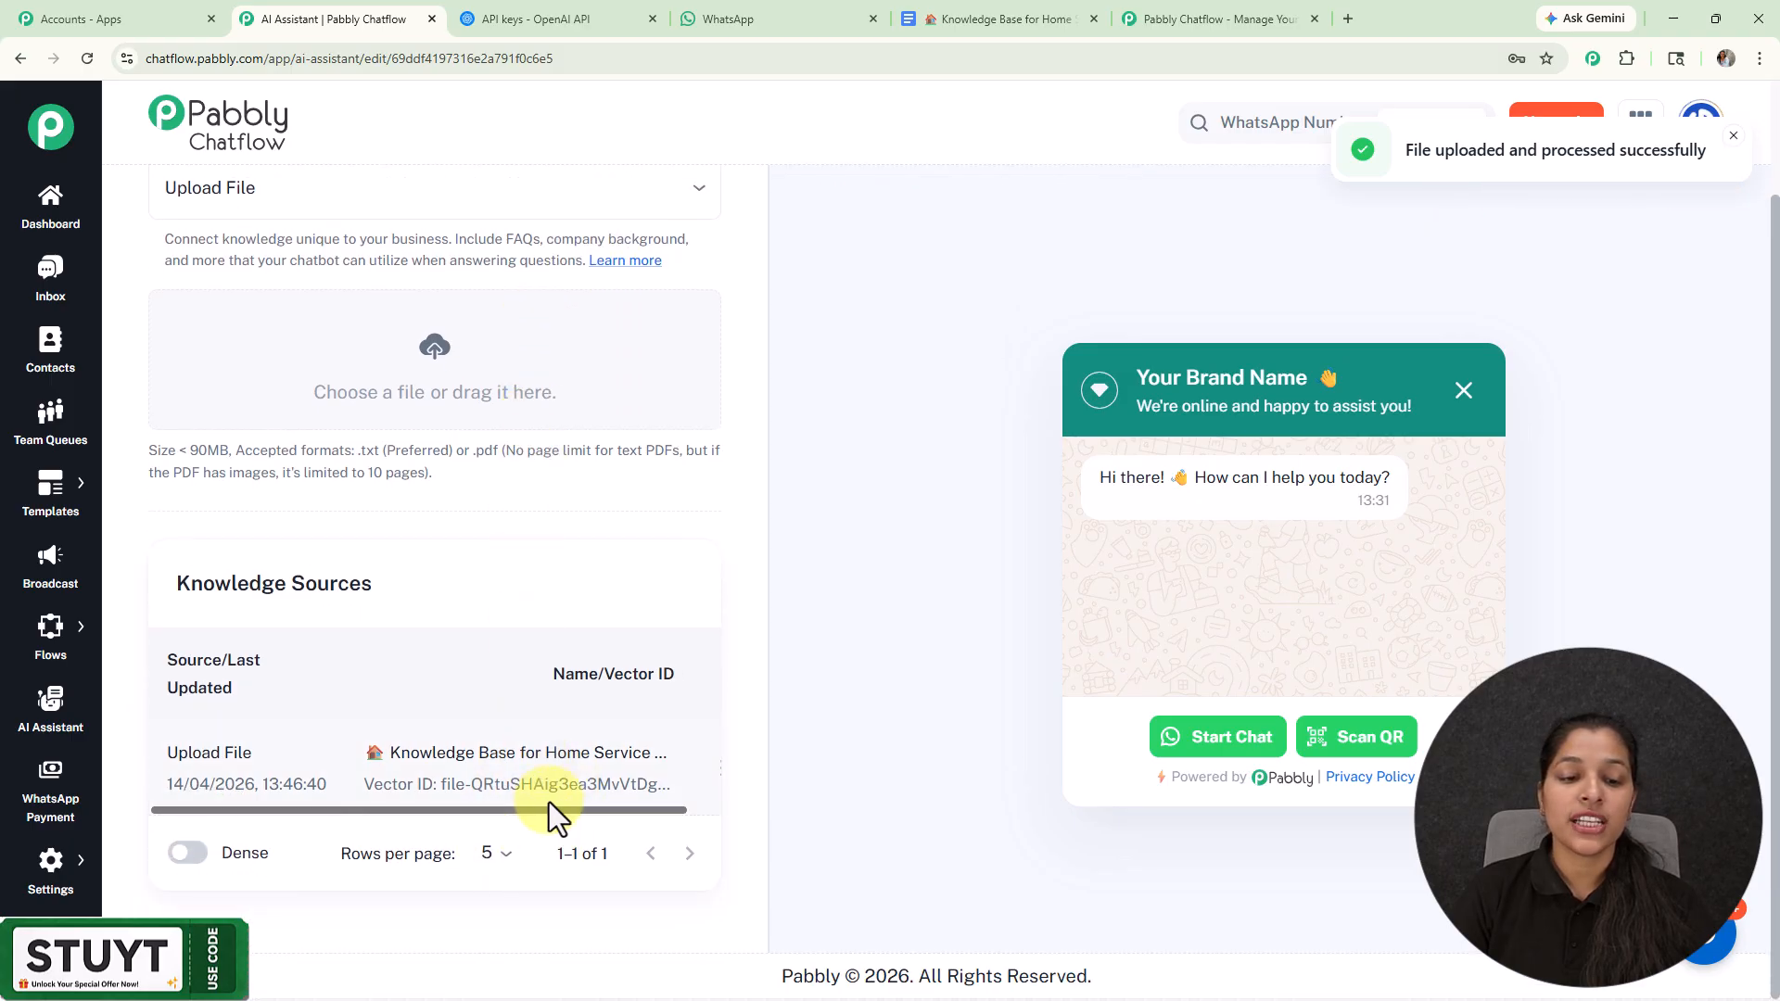
scroll(593, 811, "right", 1)
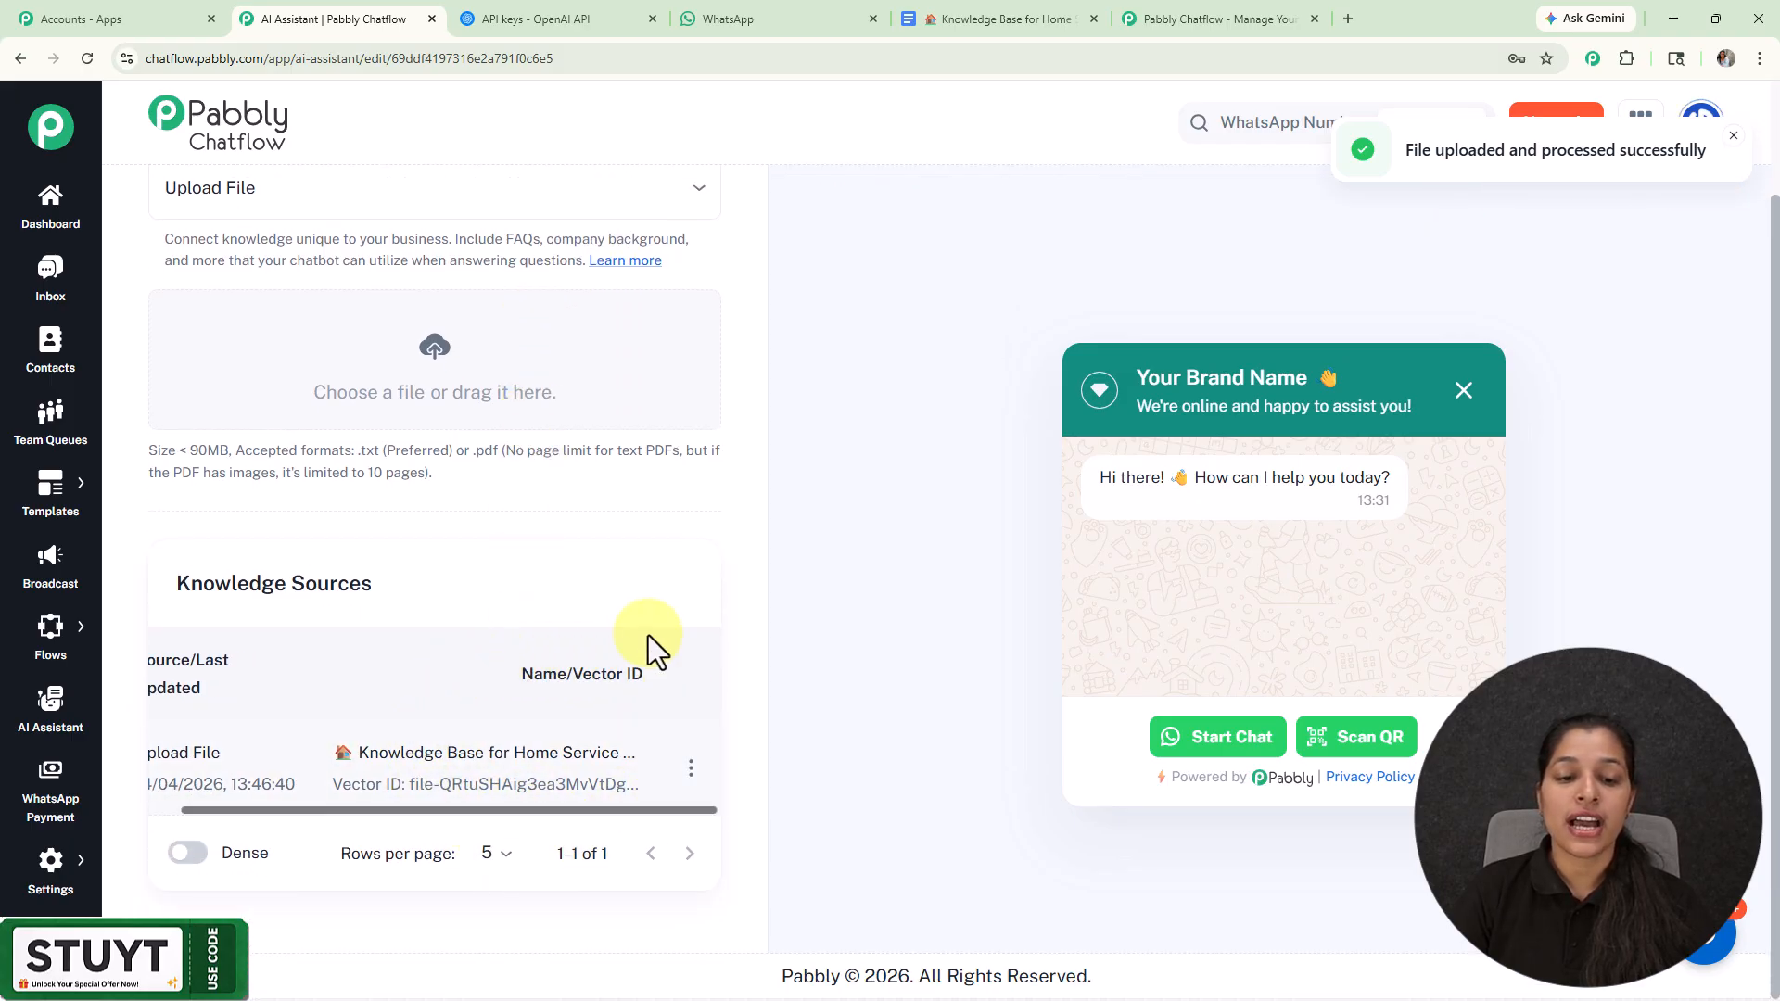
scroll(664, 485, "up", 2)
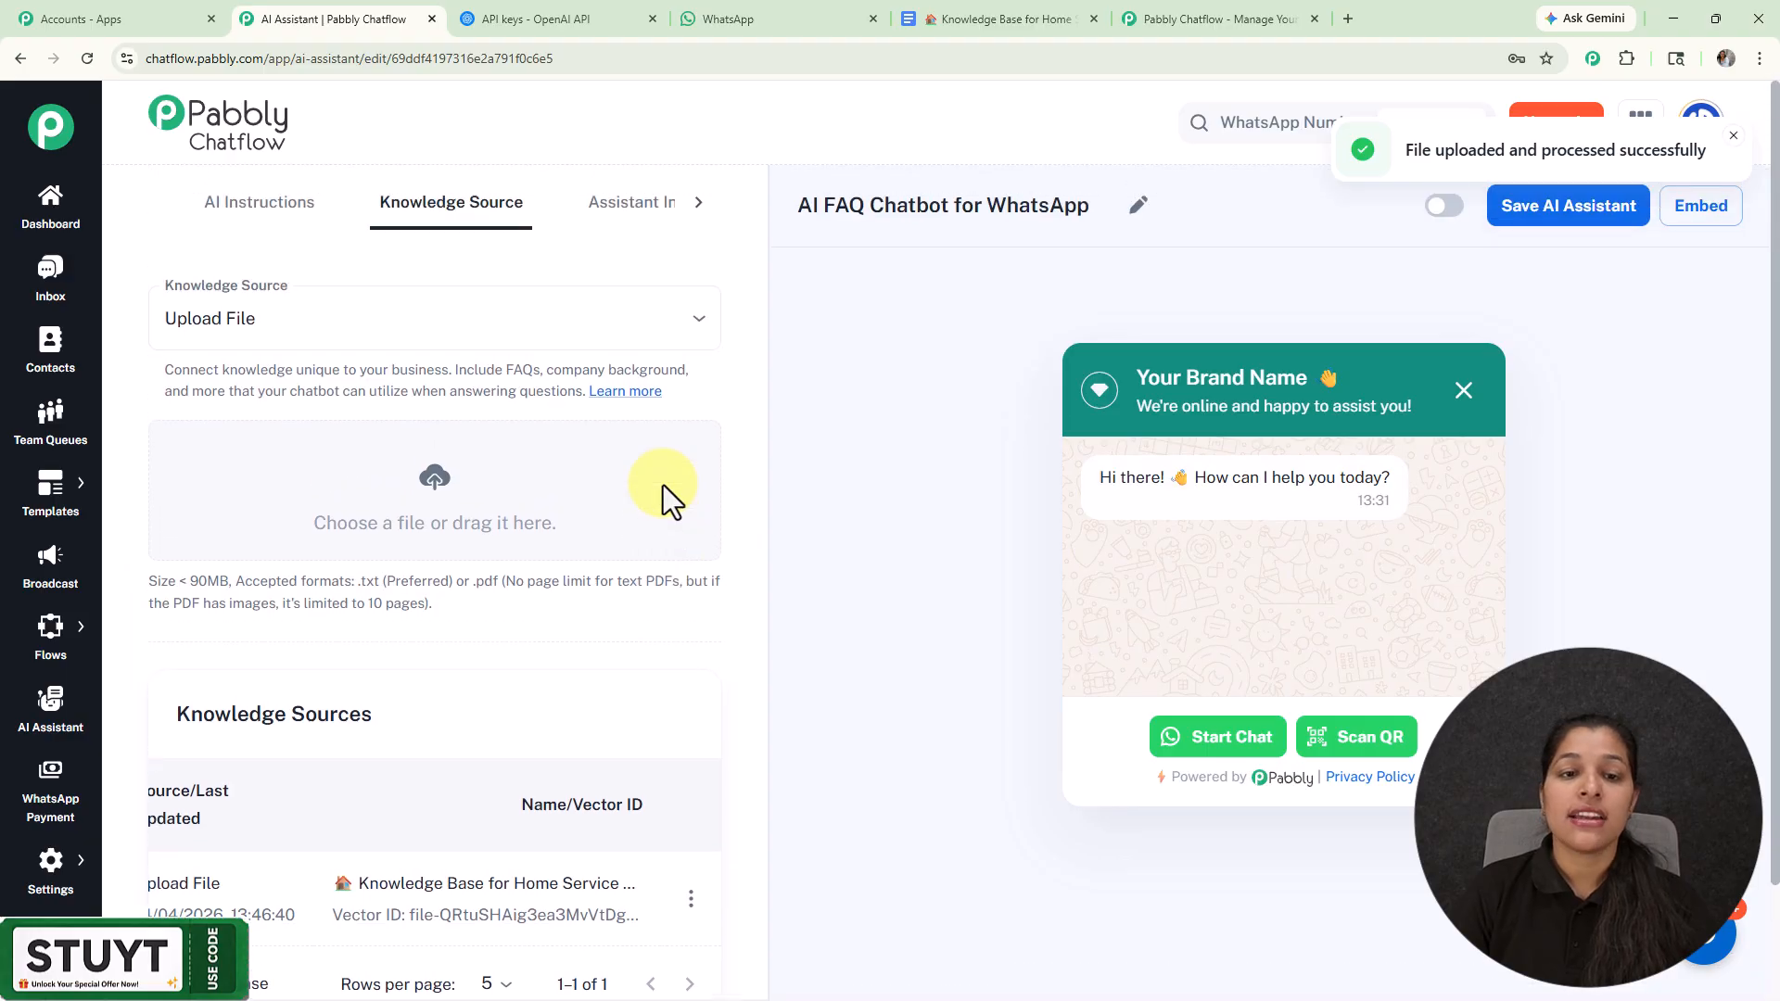
Step: Replace the brand name in the assistant interface's header heading with "FAQ AI", keeping the waving hand emoji
left_click(612, 221)
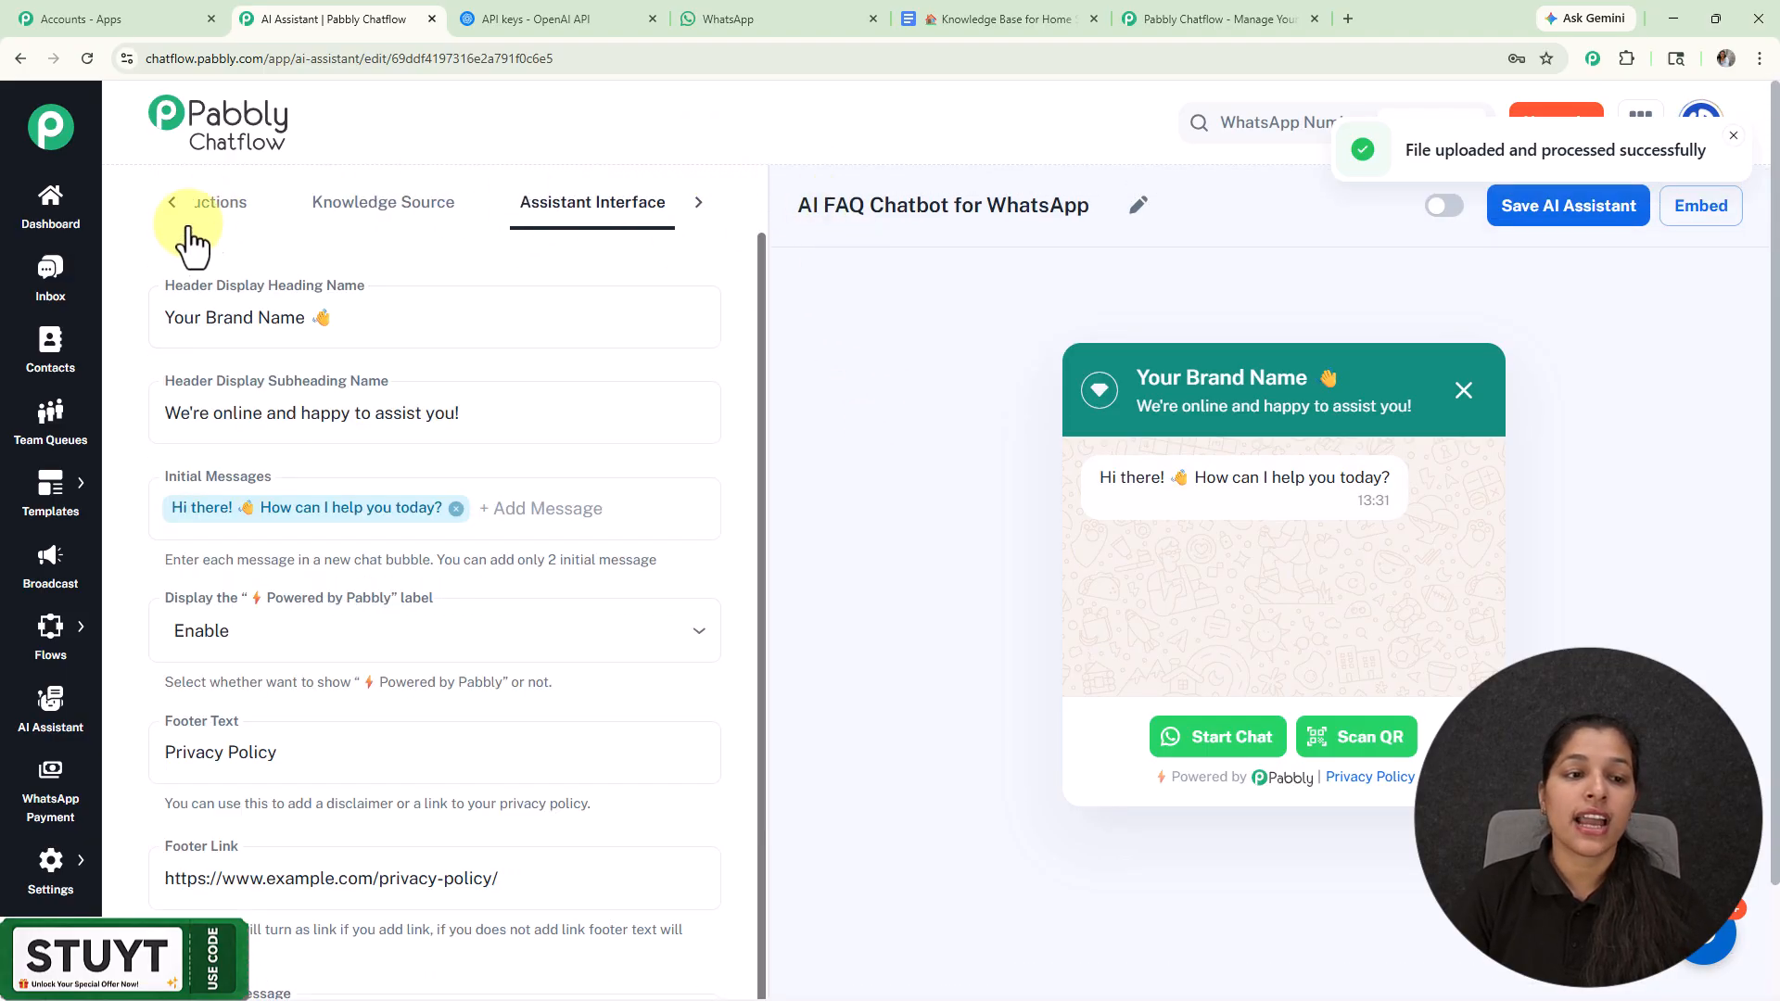
left_click(299, 317)
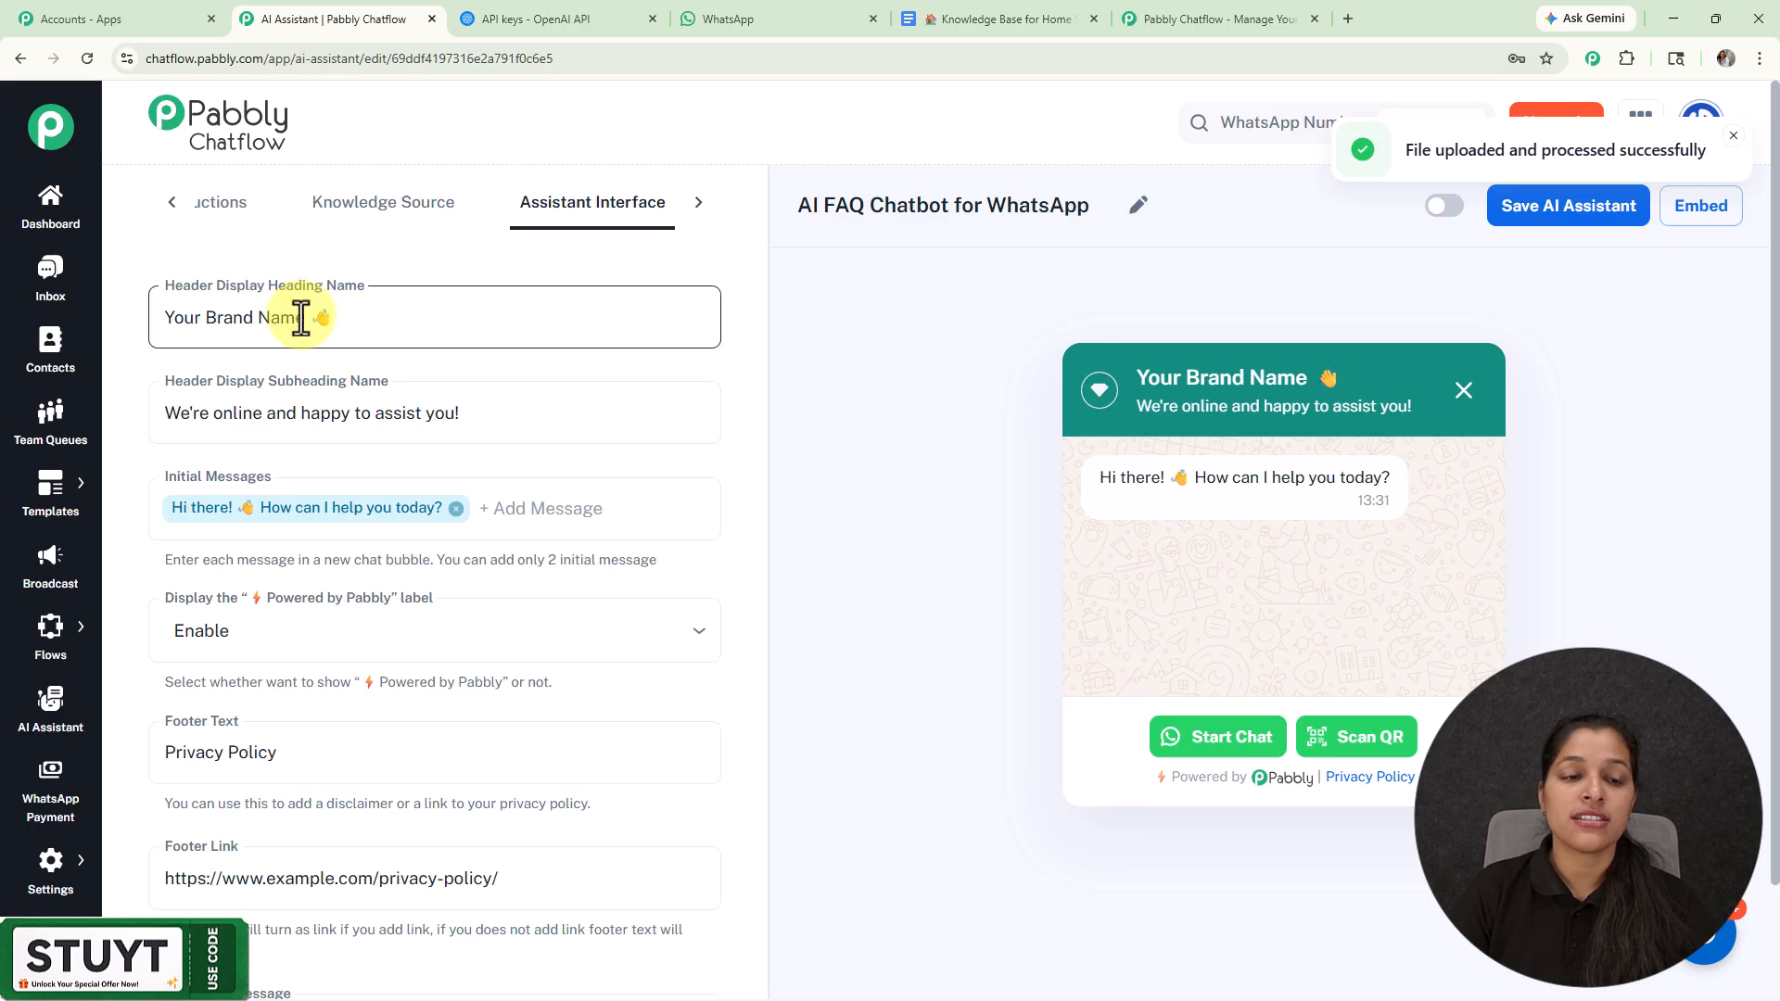
left_click_drag(304, 317, 151, 298)
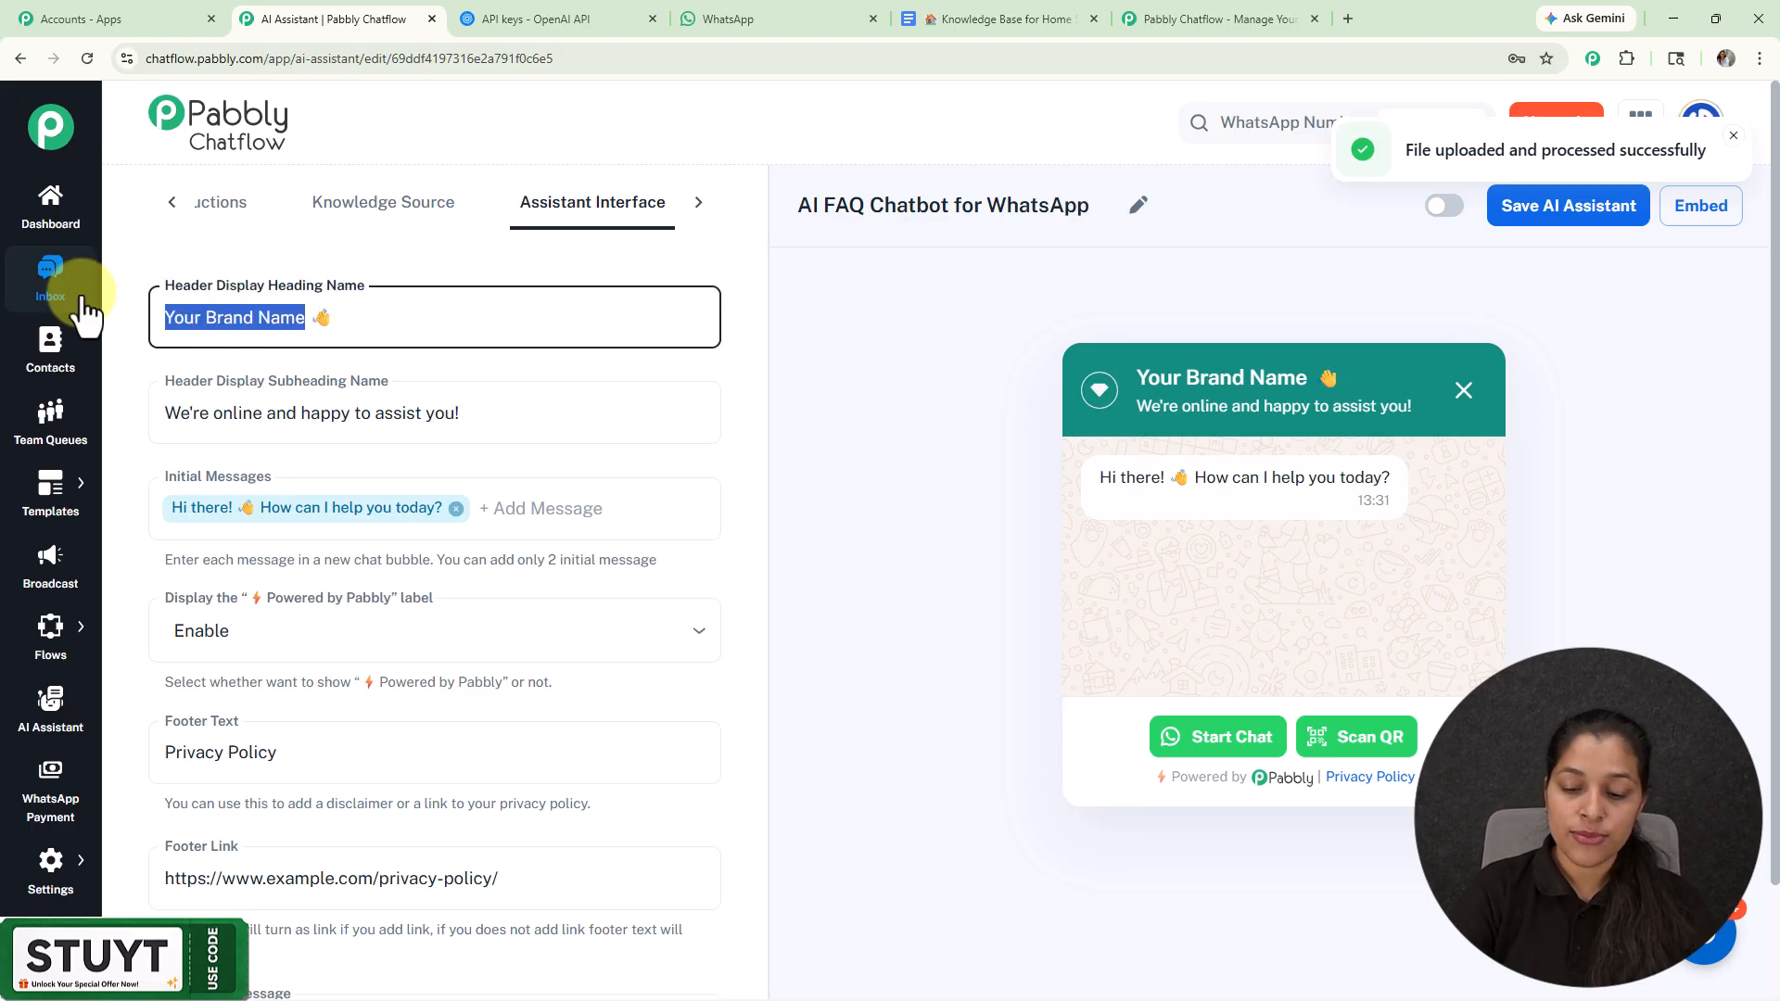
key("BackSpace")
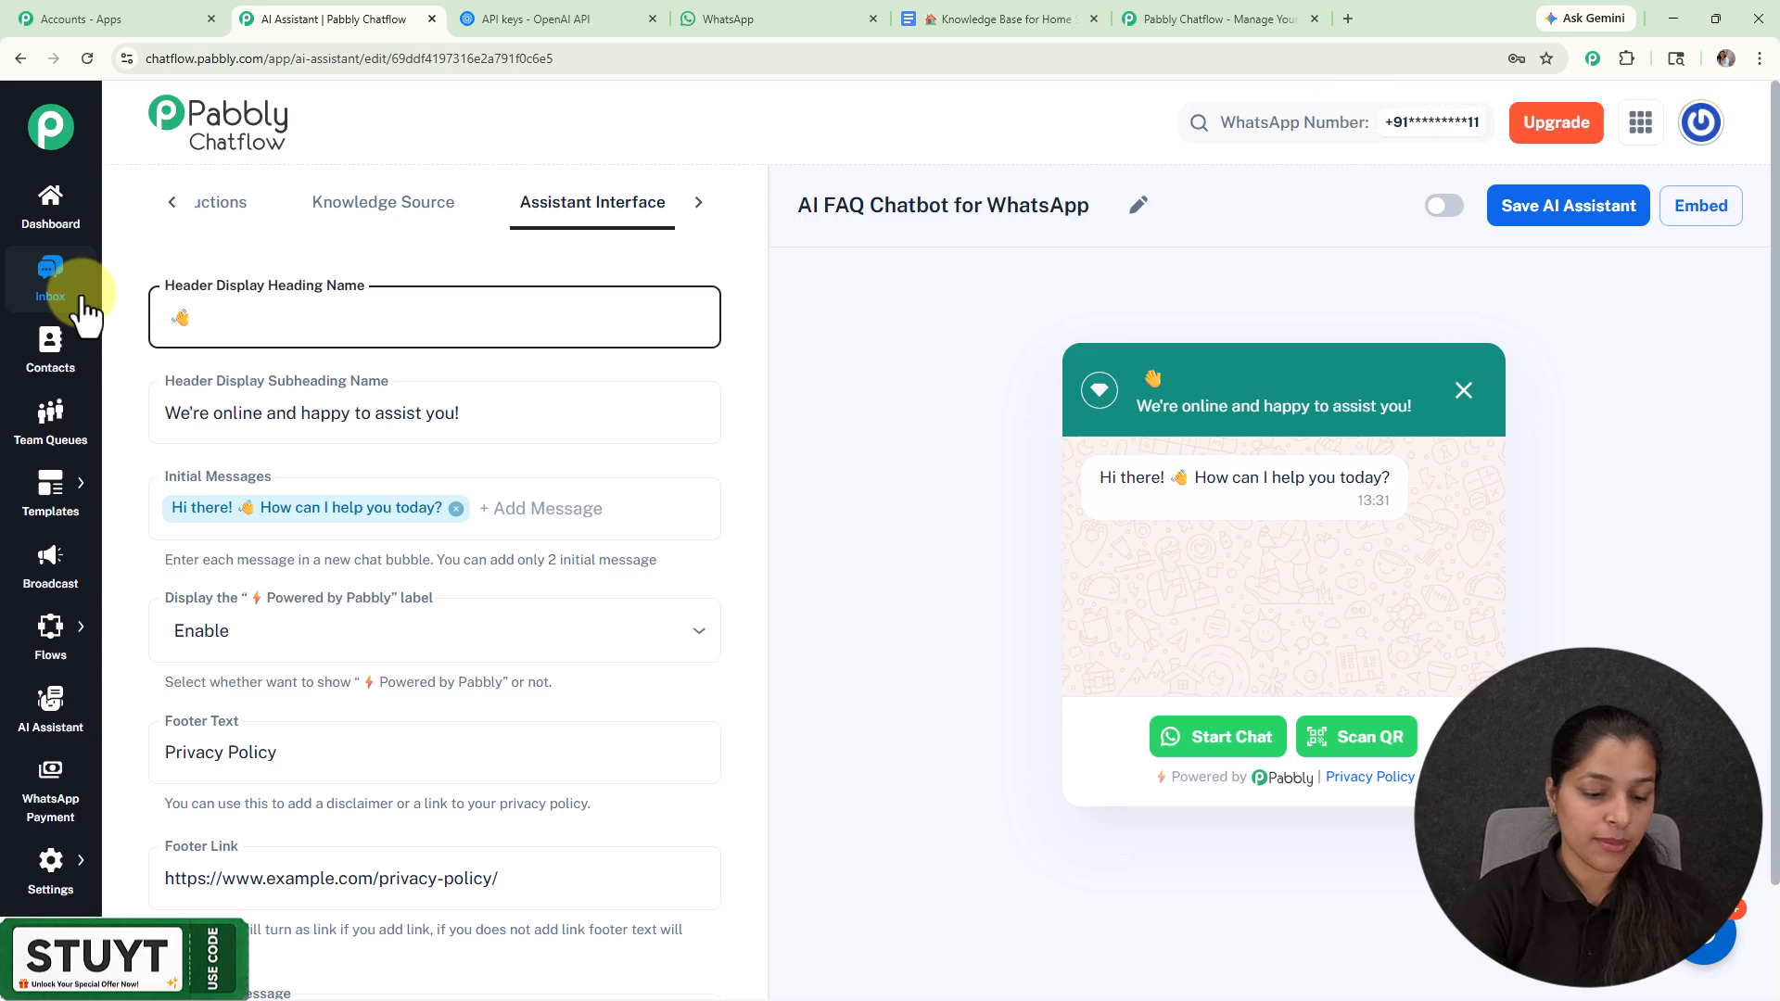
type("F")
type("AQ")
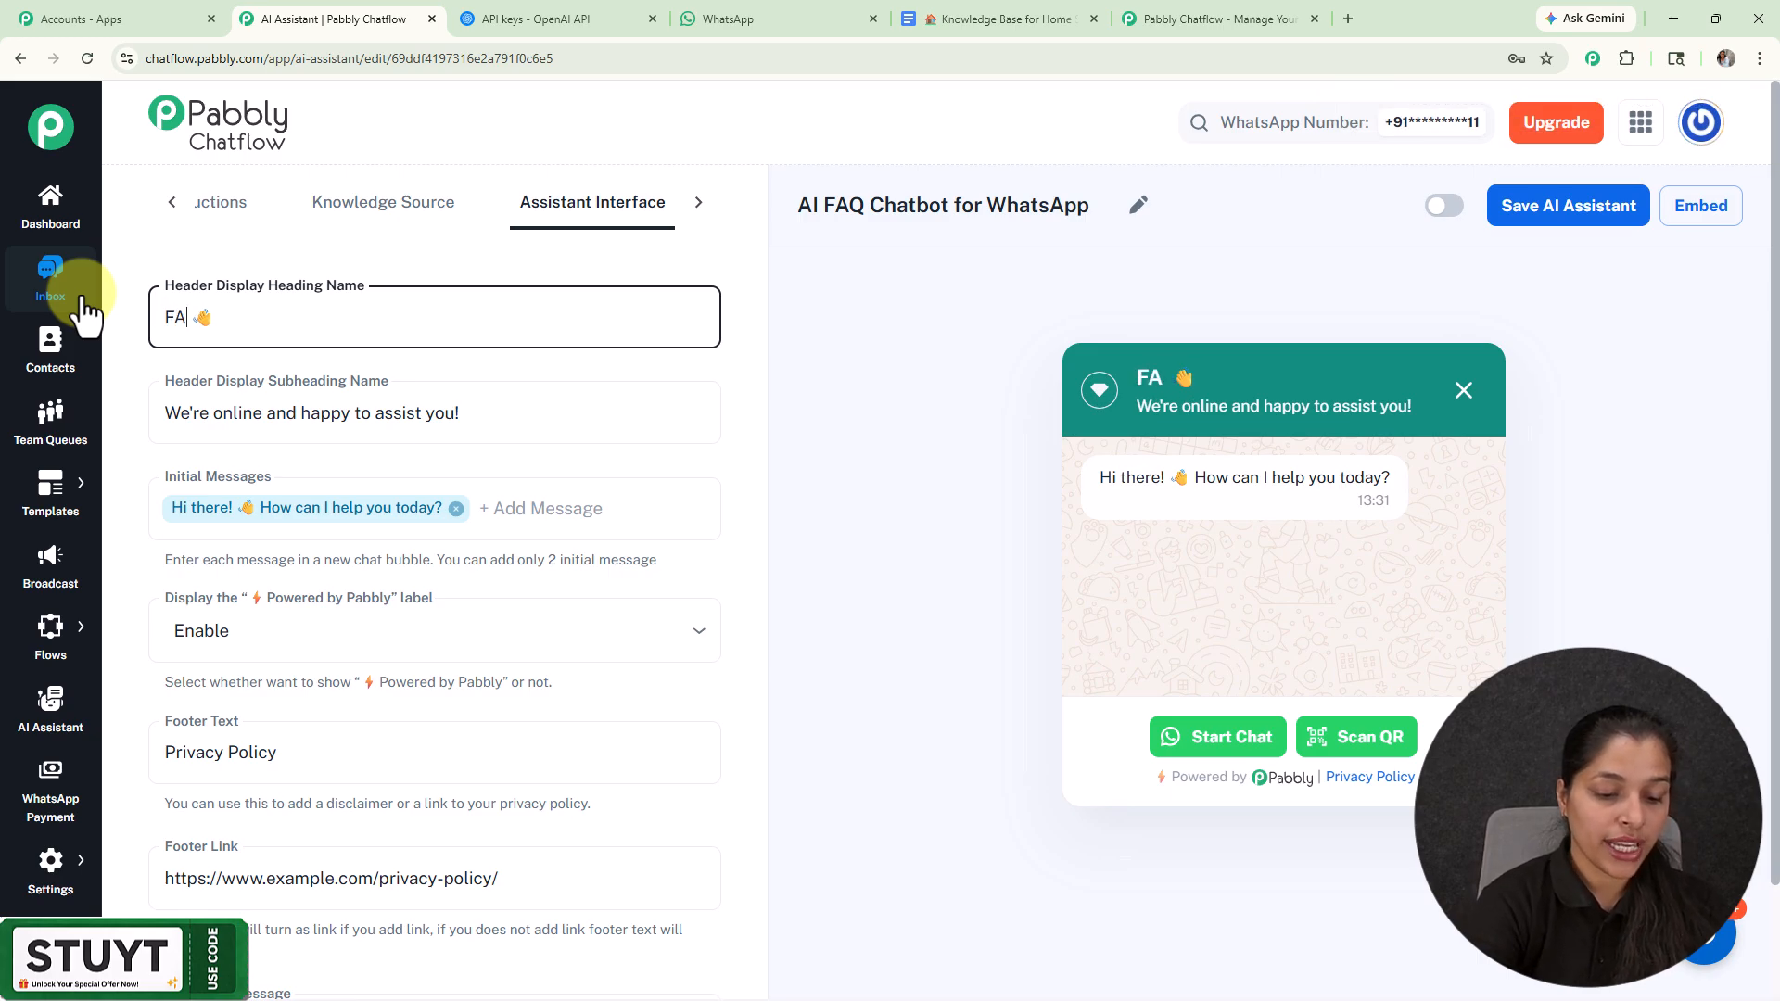
type(" AI")
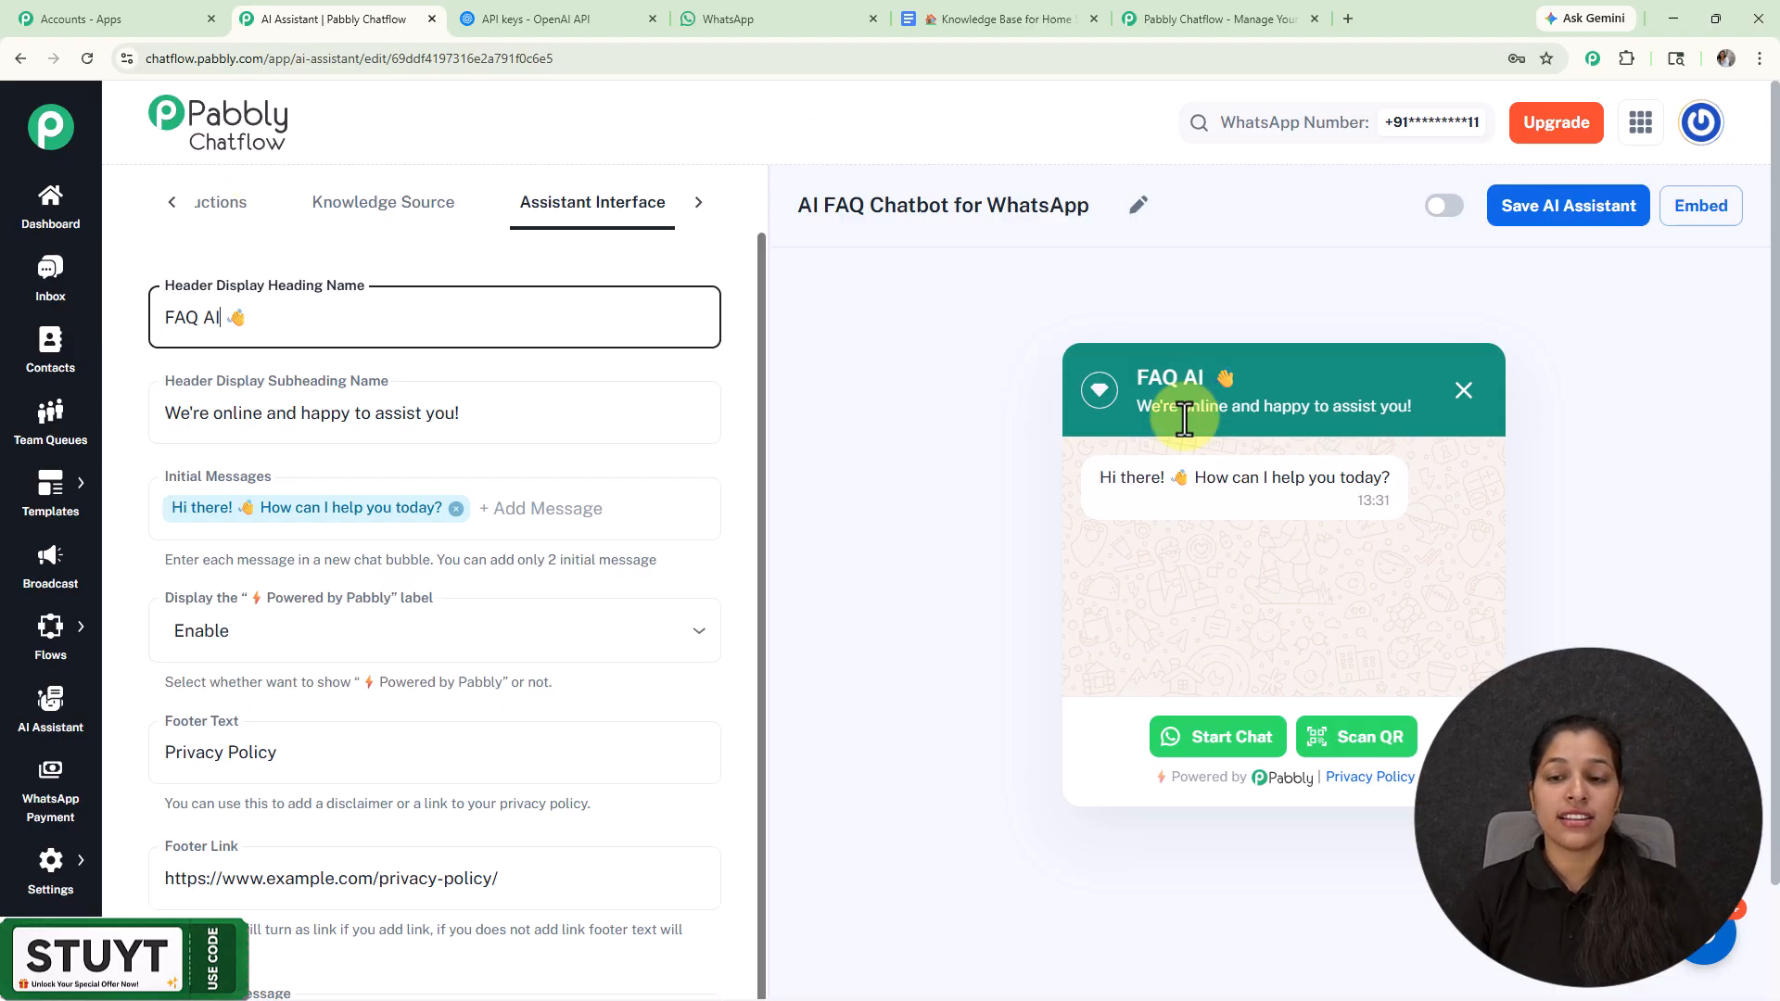
left_click(1146, 318)
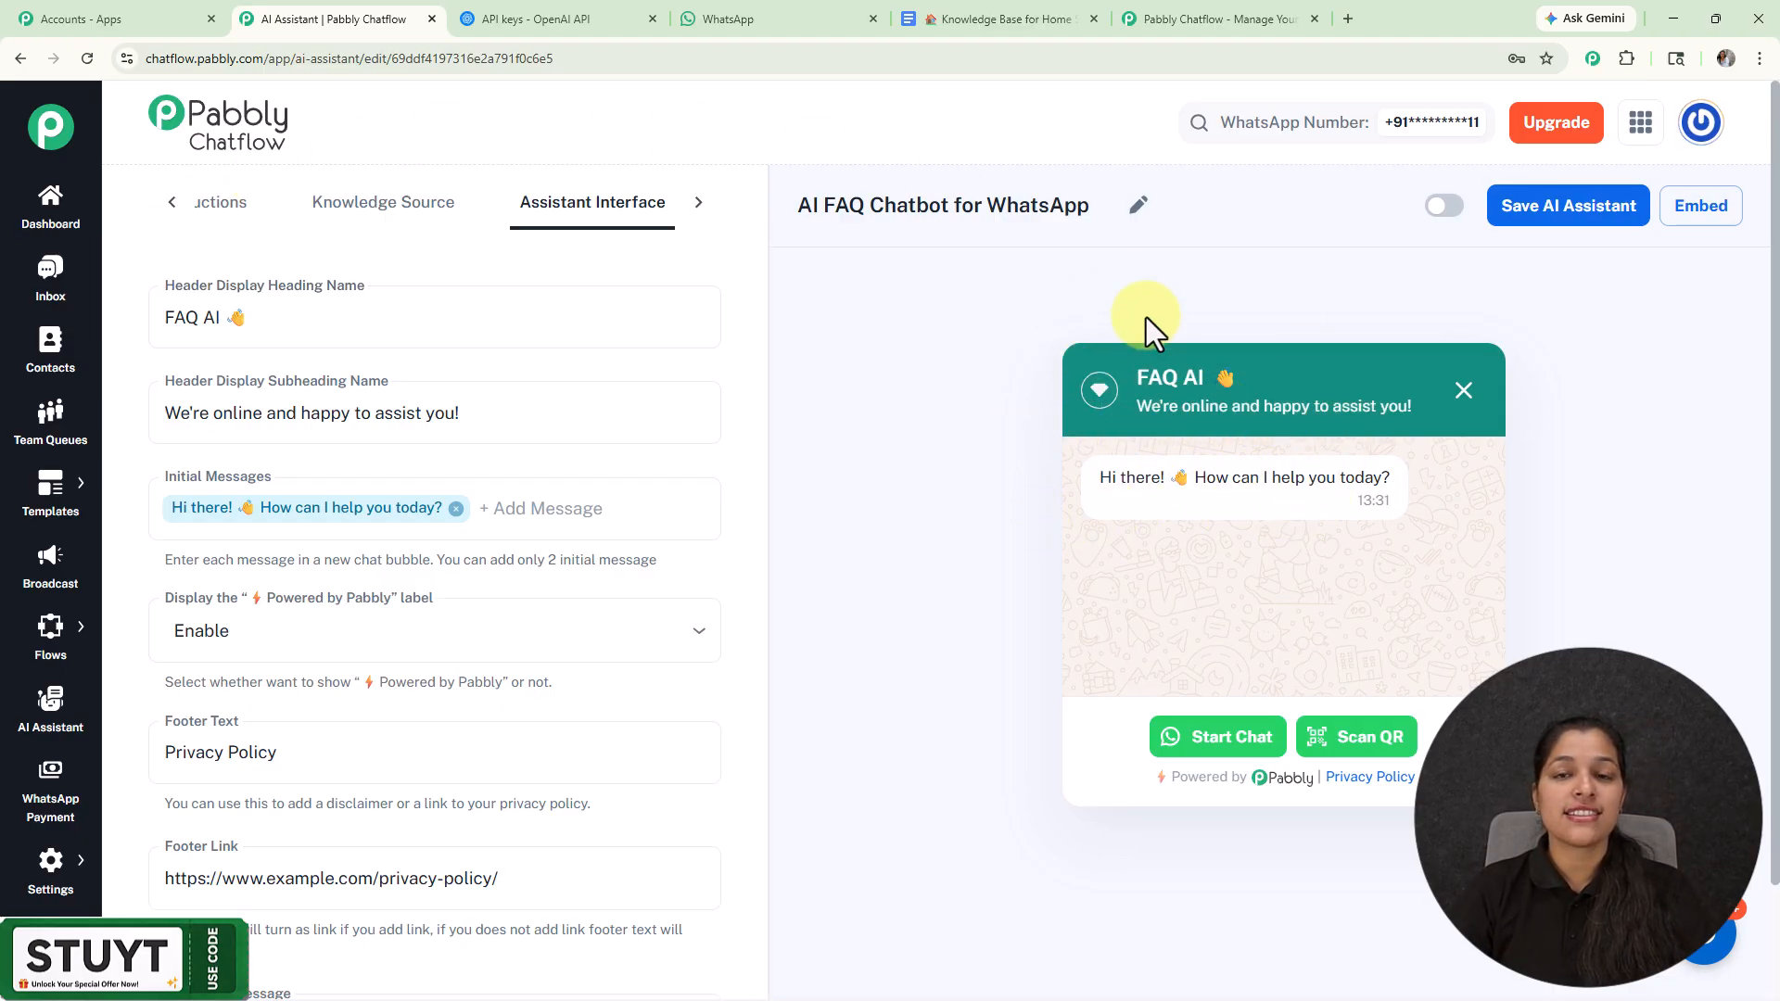
Step: Review the assistant's header heading and subheading texts and compare the subheading with the chat widget preview
left_click(221, 317)
left_click_drag(221, 317, 158, 317)
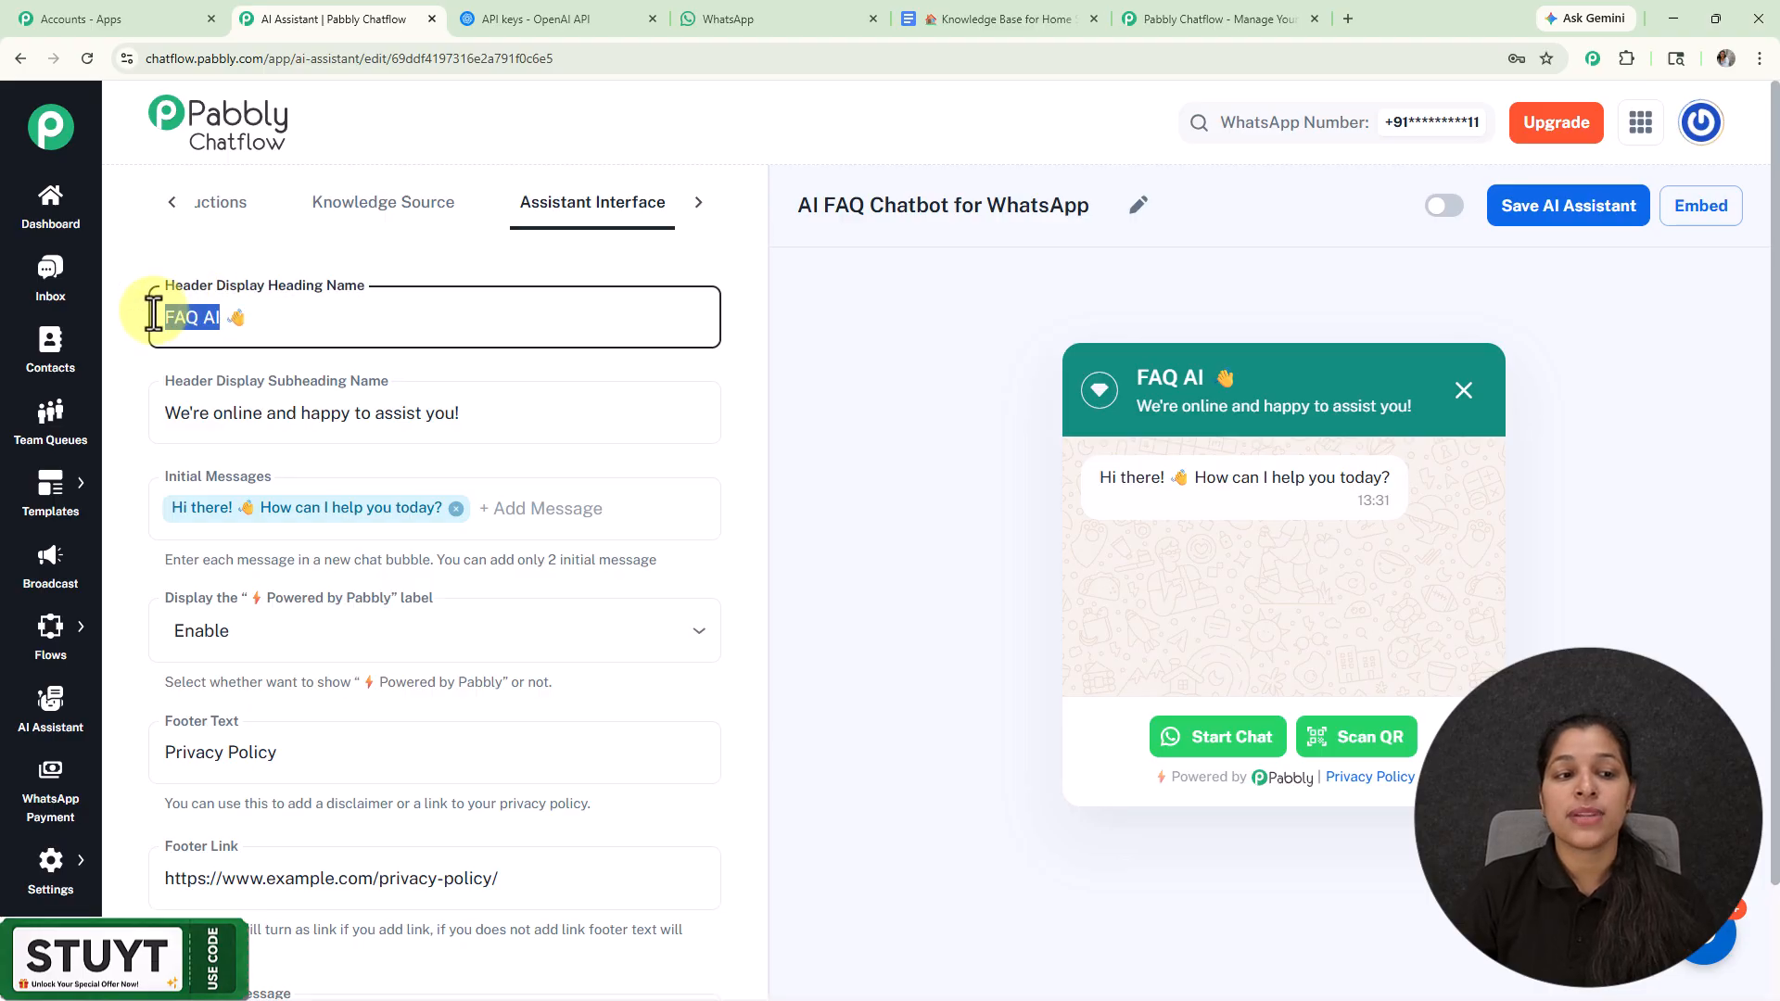
left_click(833, 365)
left_click(242, 365)
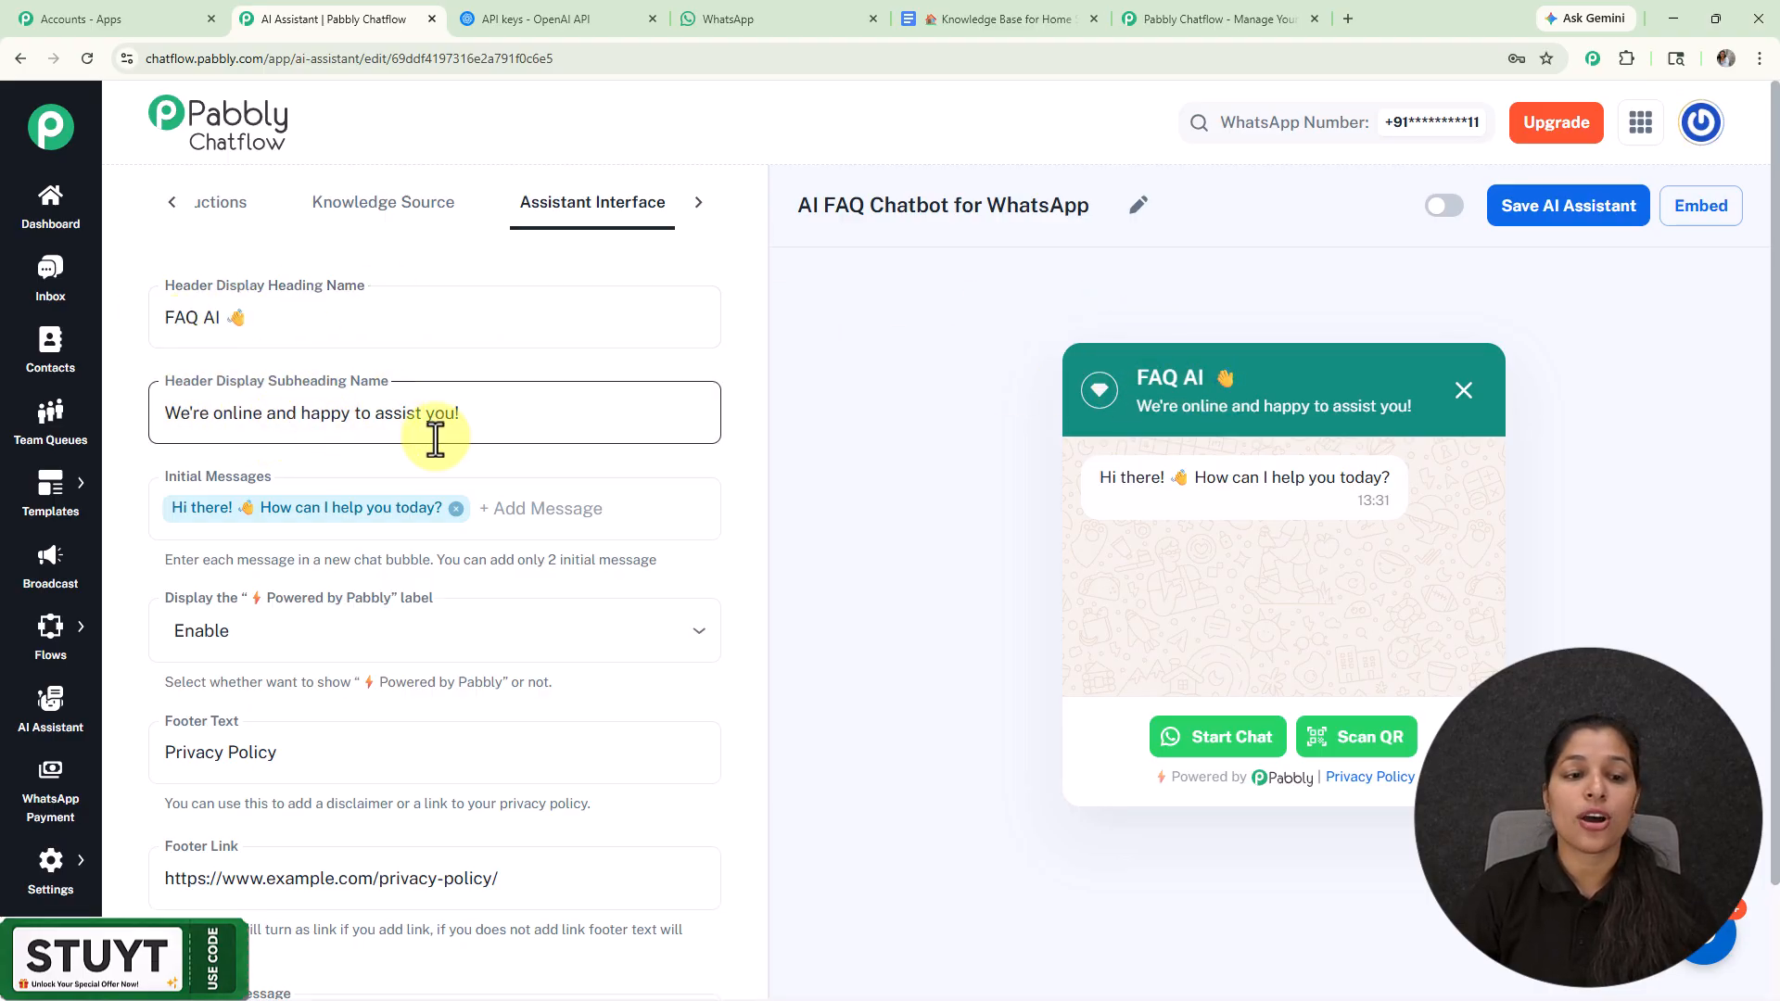
left_click_drag(165, 412, 496, 409)
left_click(898, 435)
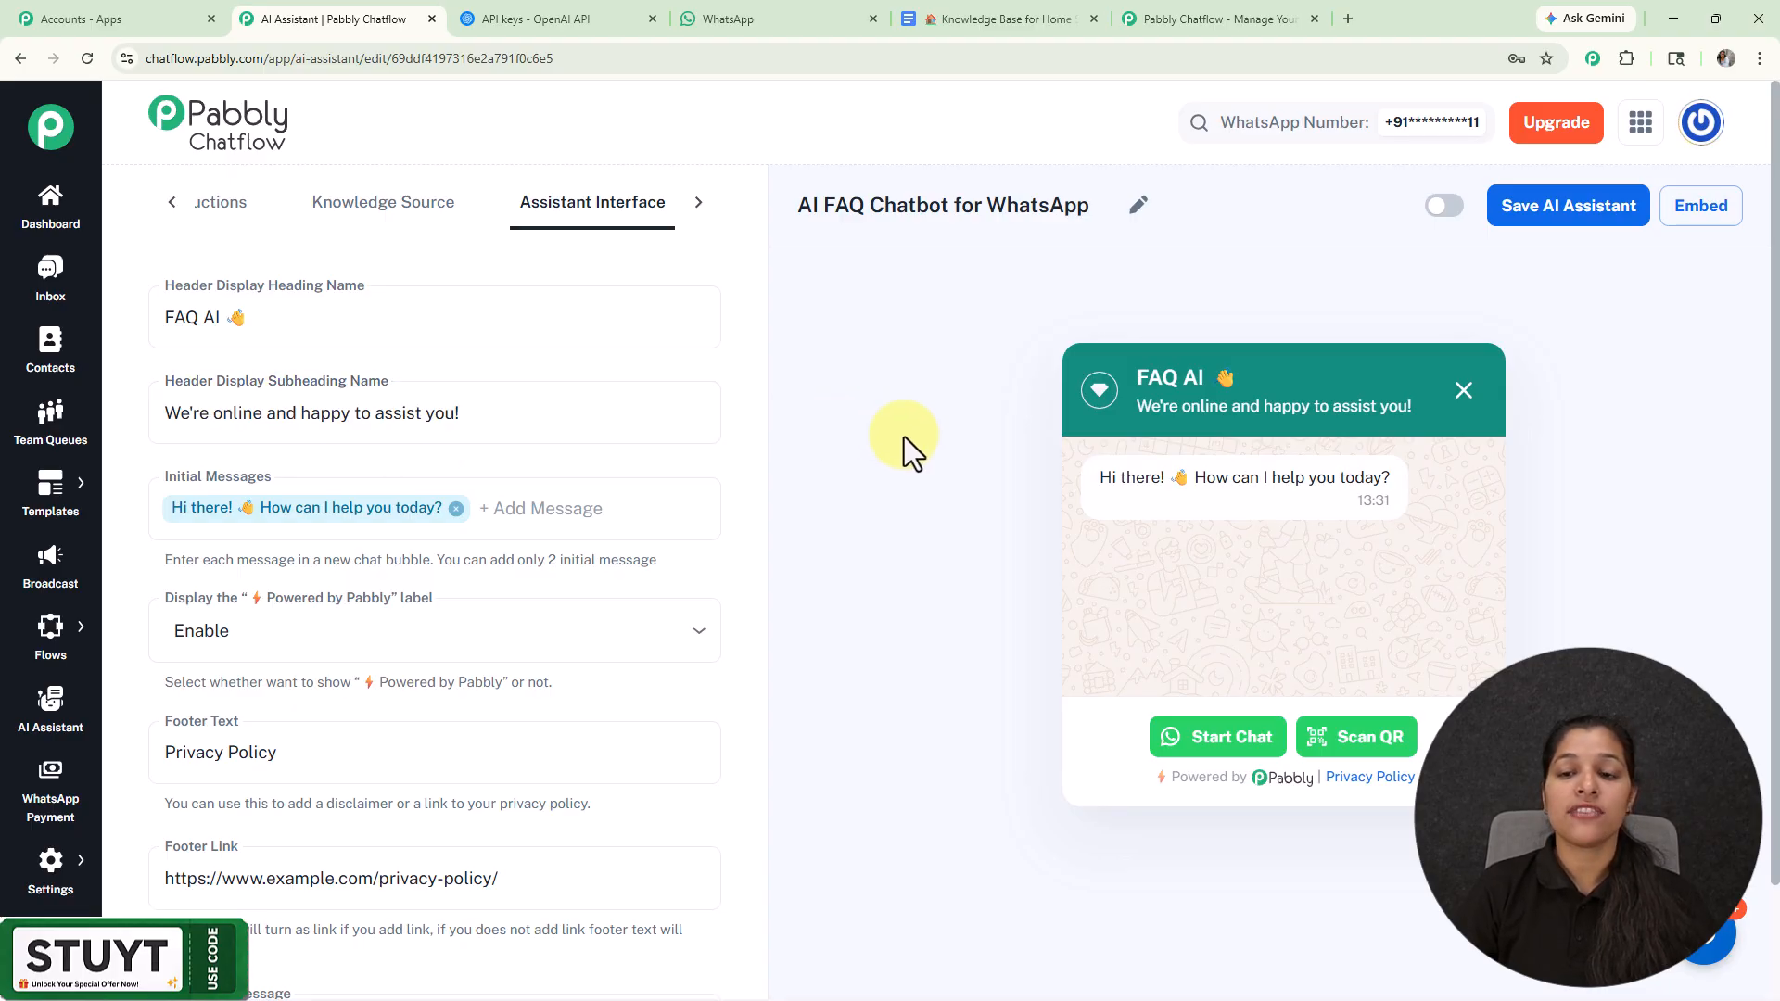
left_click_drag(1133, 407, 1413, 403)
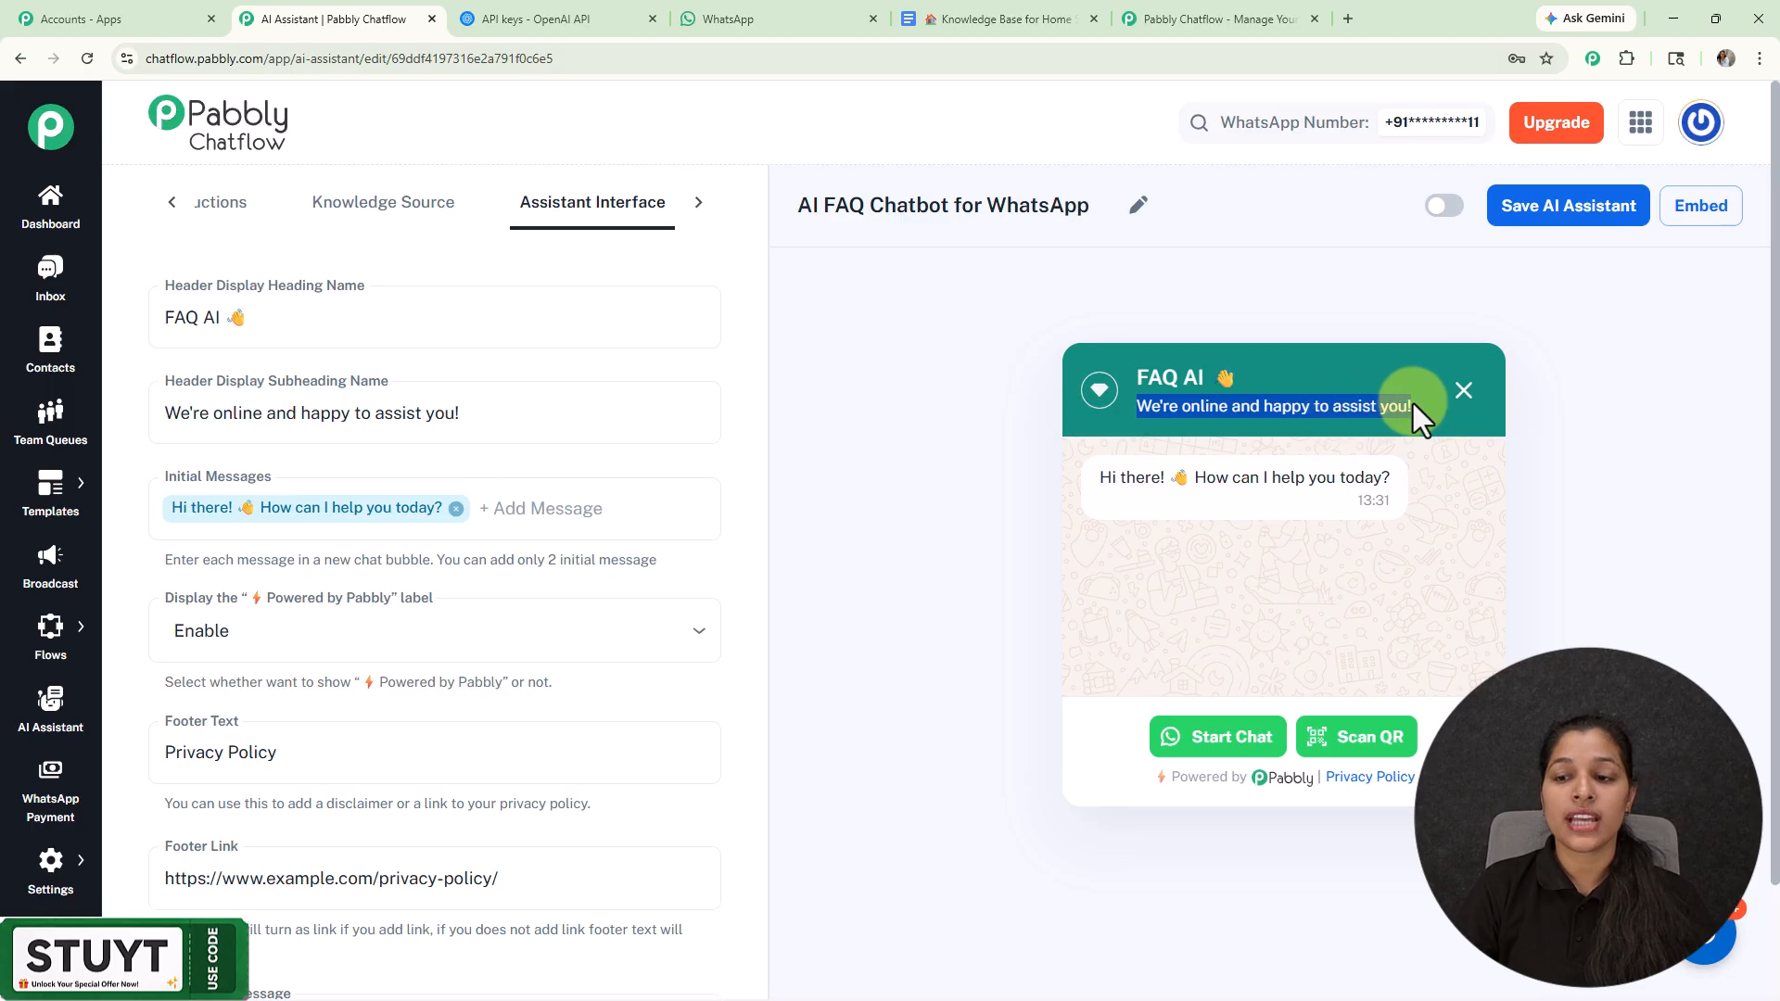
Step: Disable the "Powered by Pabbly" label to preview the chat widget footer without it, and set the label back to Enable
left_click(857, 397)
scroll(820, 398, "down", 1)
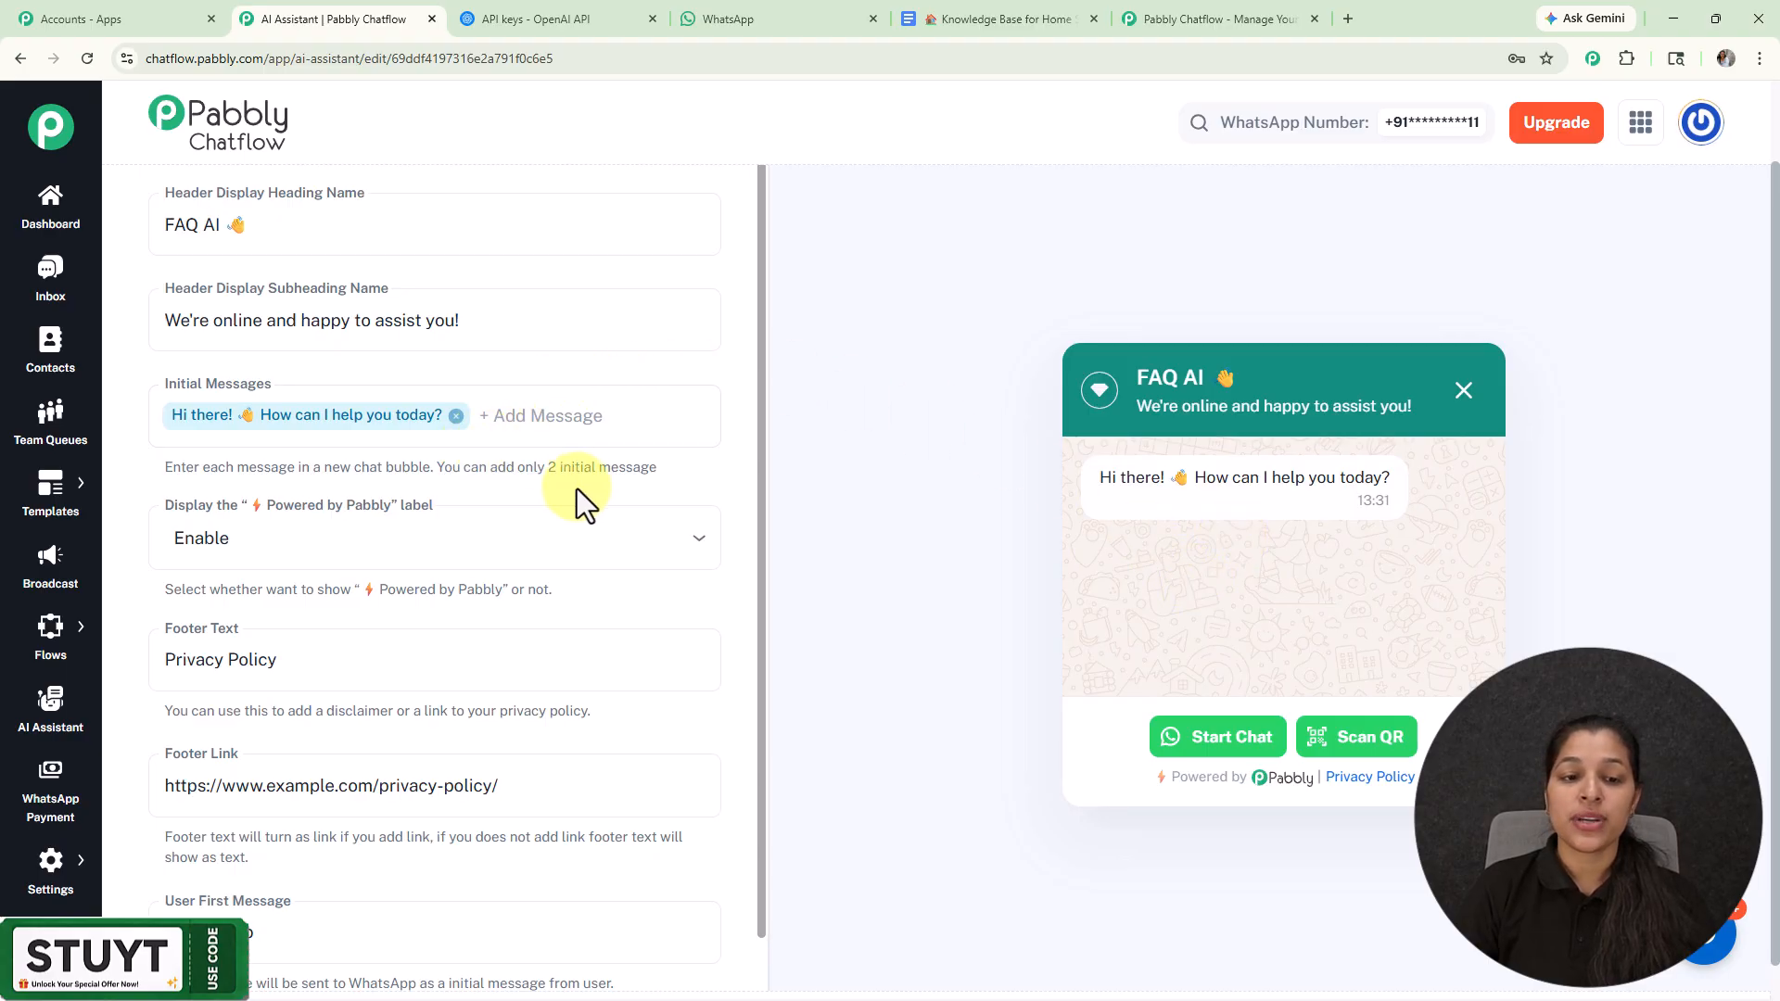
scroll(720, 429, "down", 1)
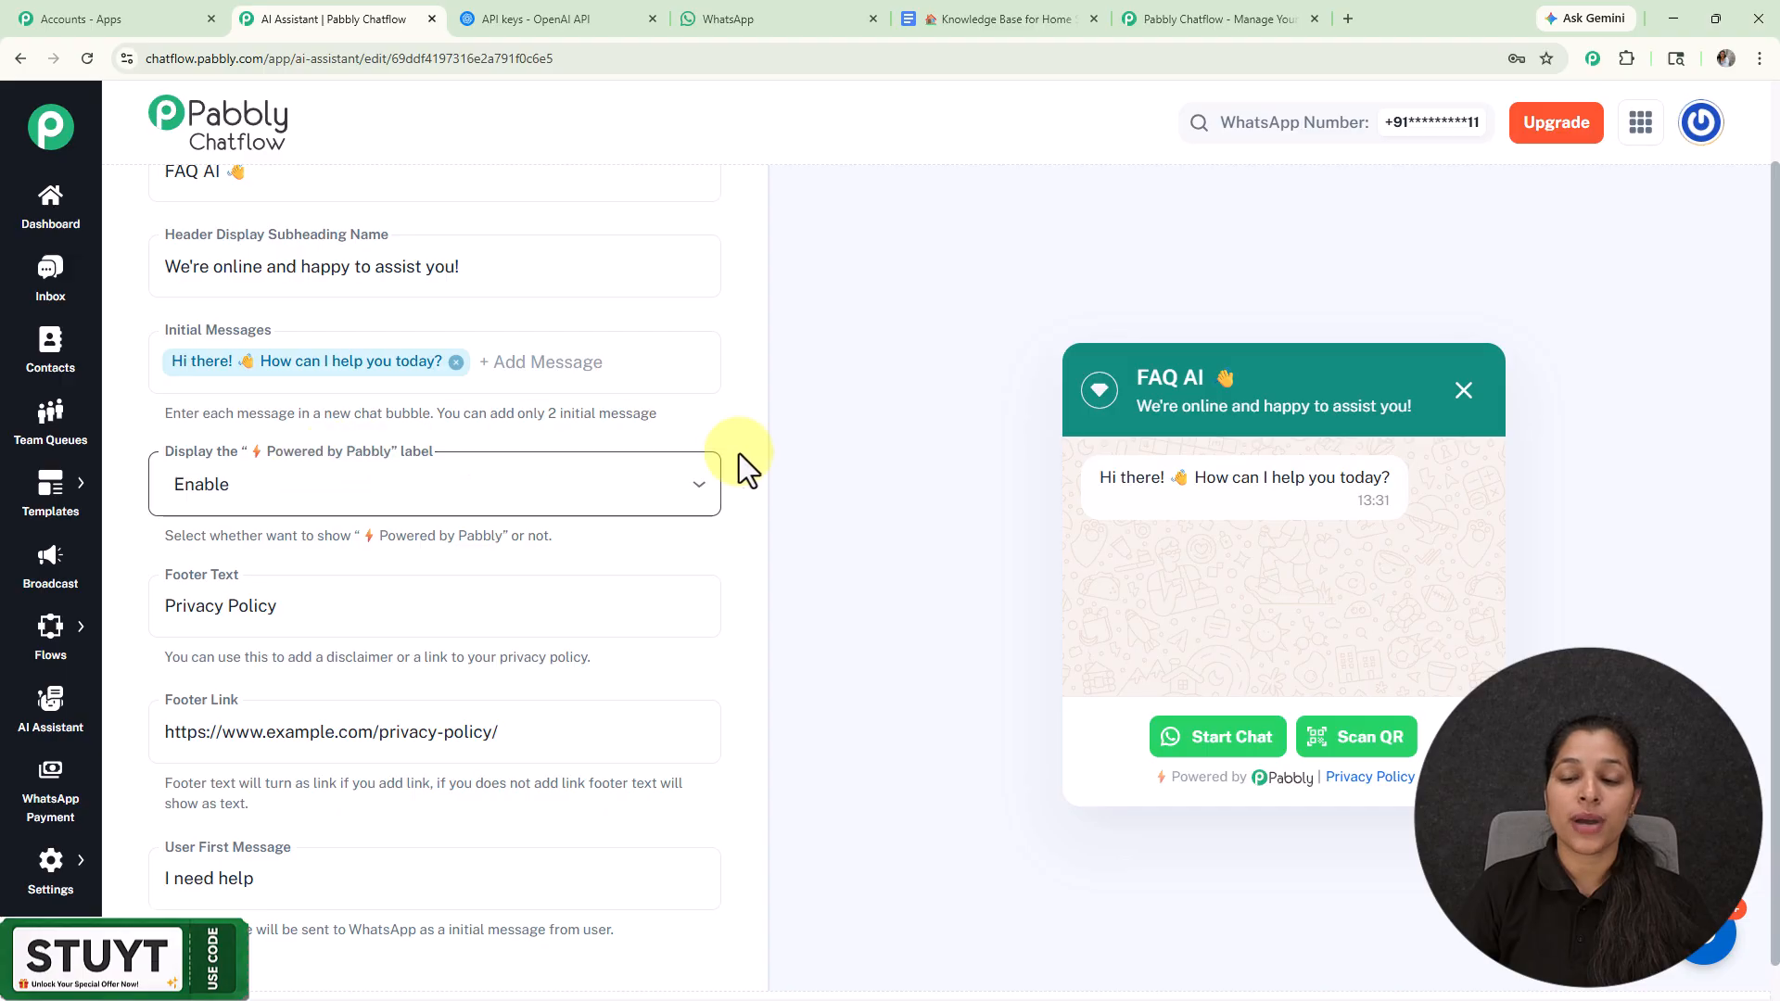
left_click_drag(1158, 781, 1310, 781)
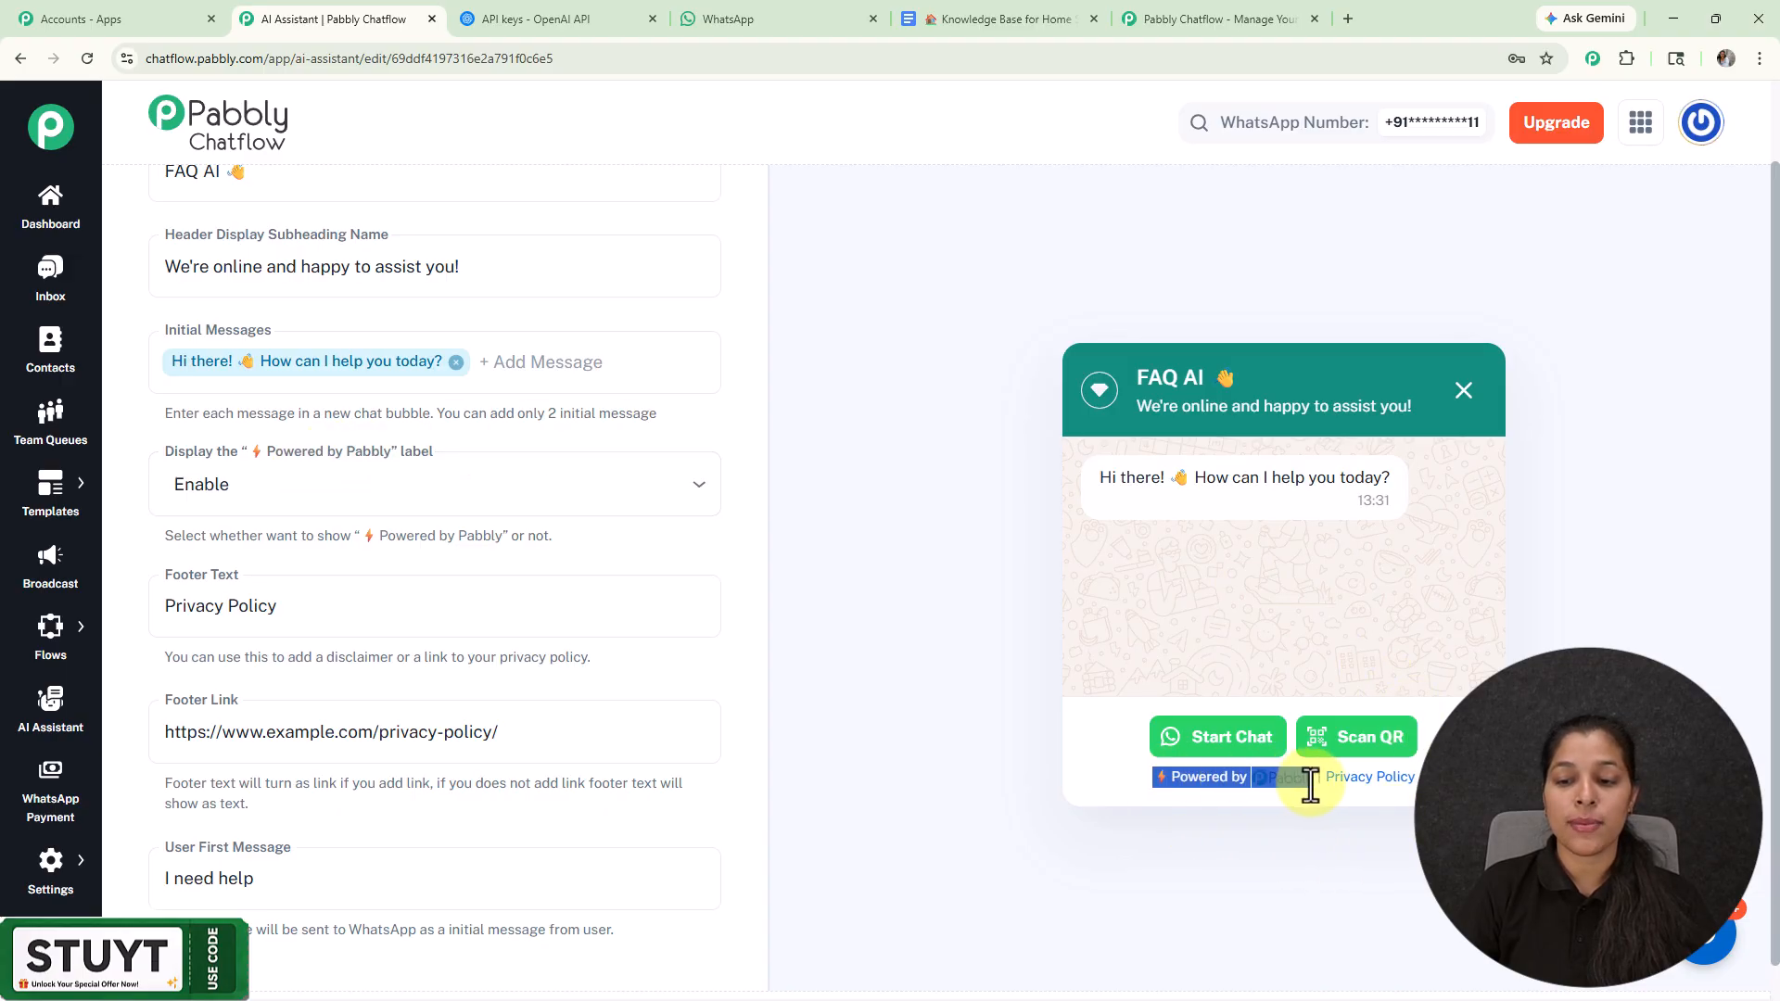
left_click(994, 651)
left_click(603, 503)
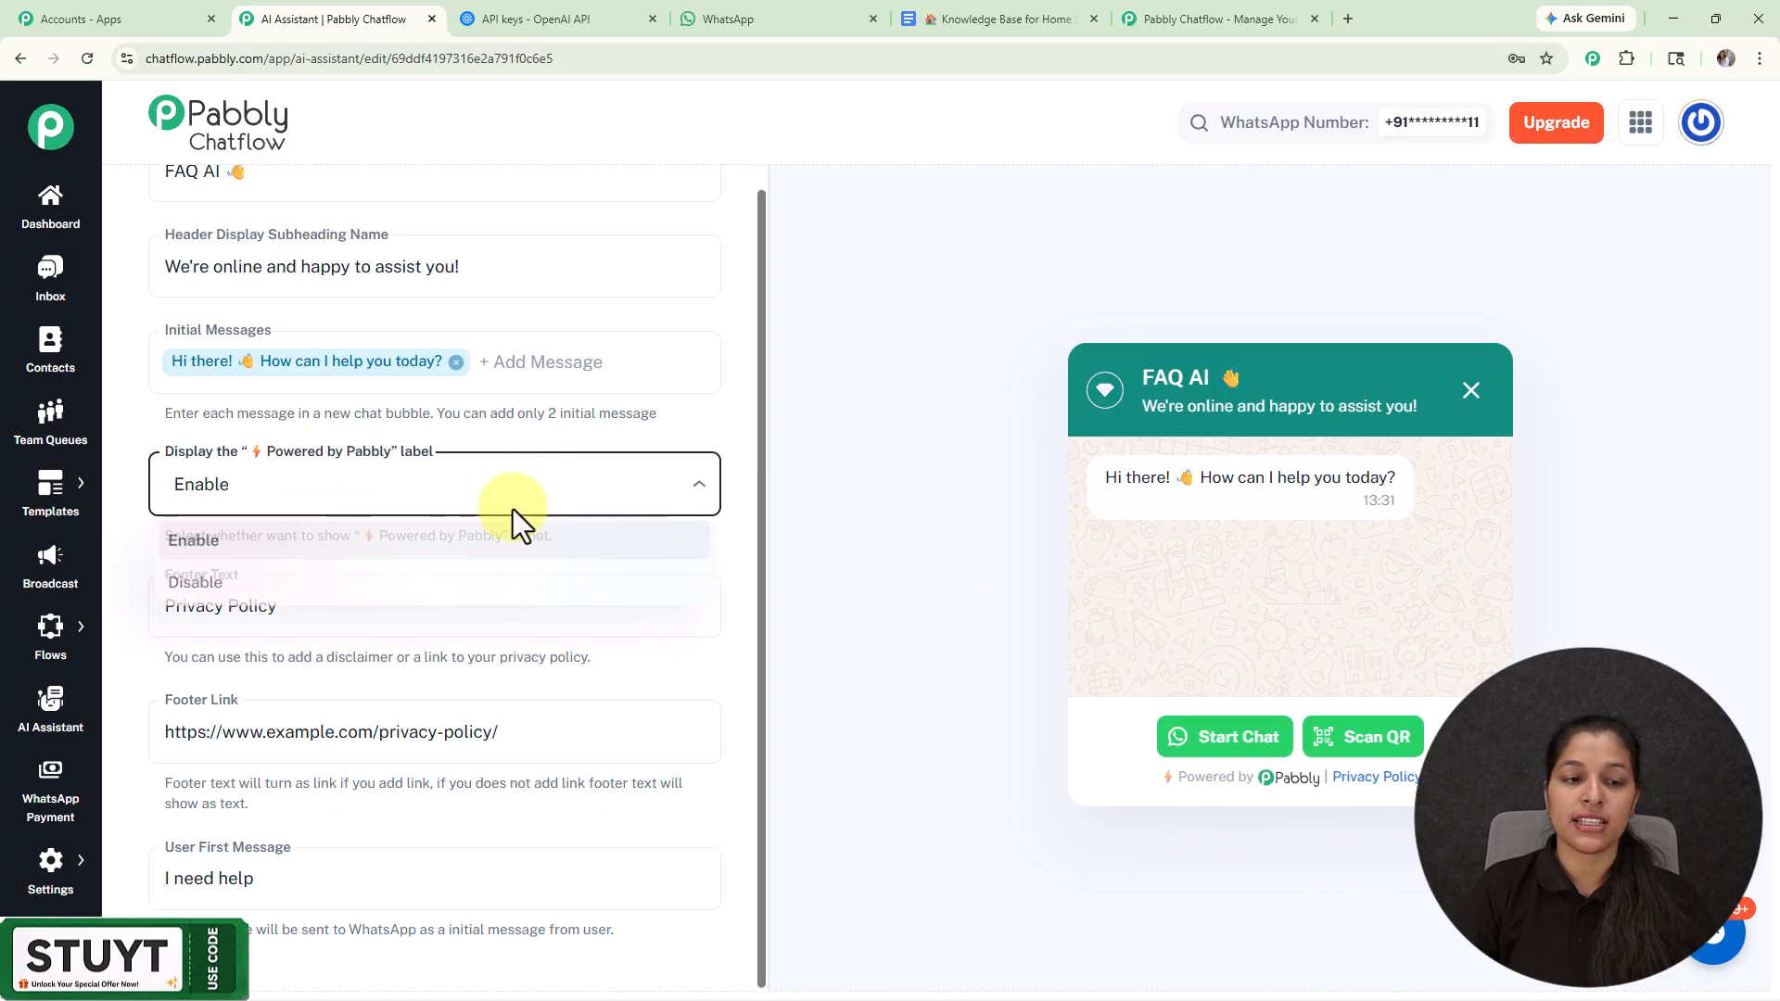
left_click(297, 598)
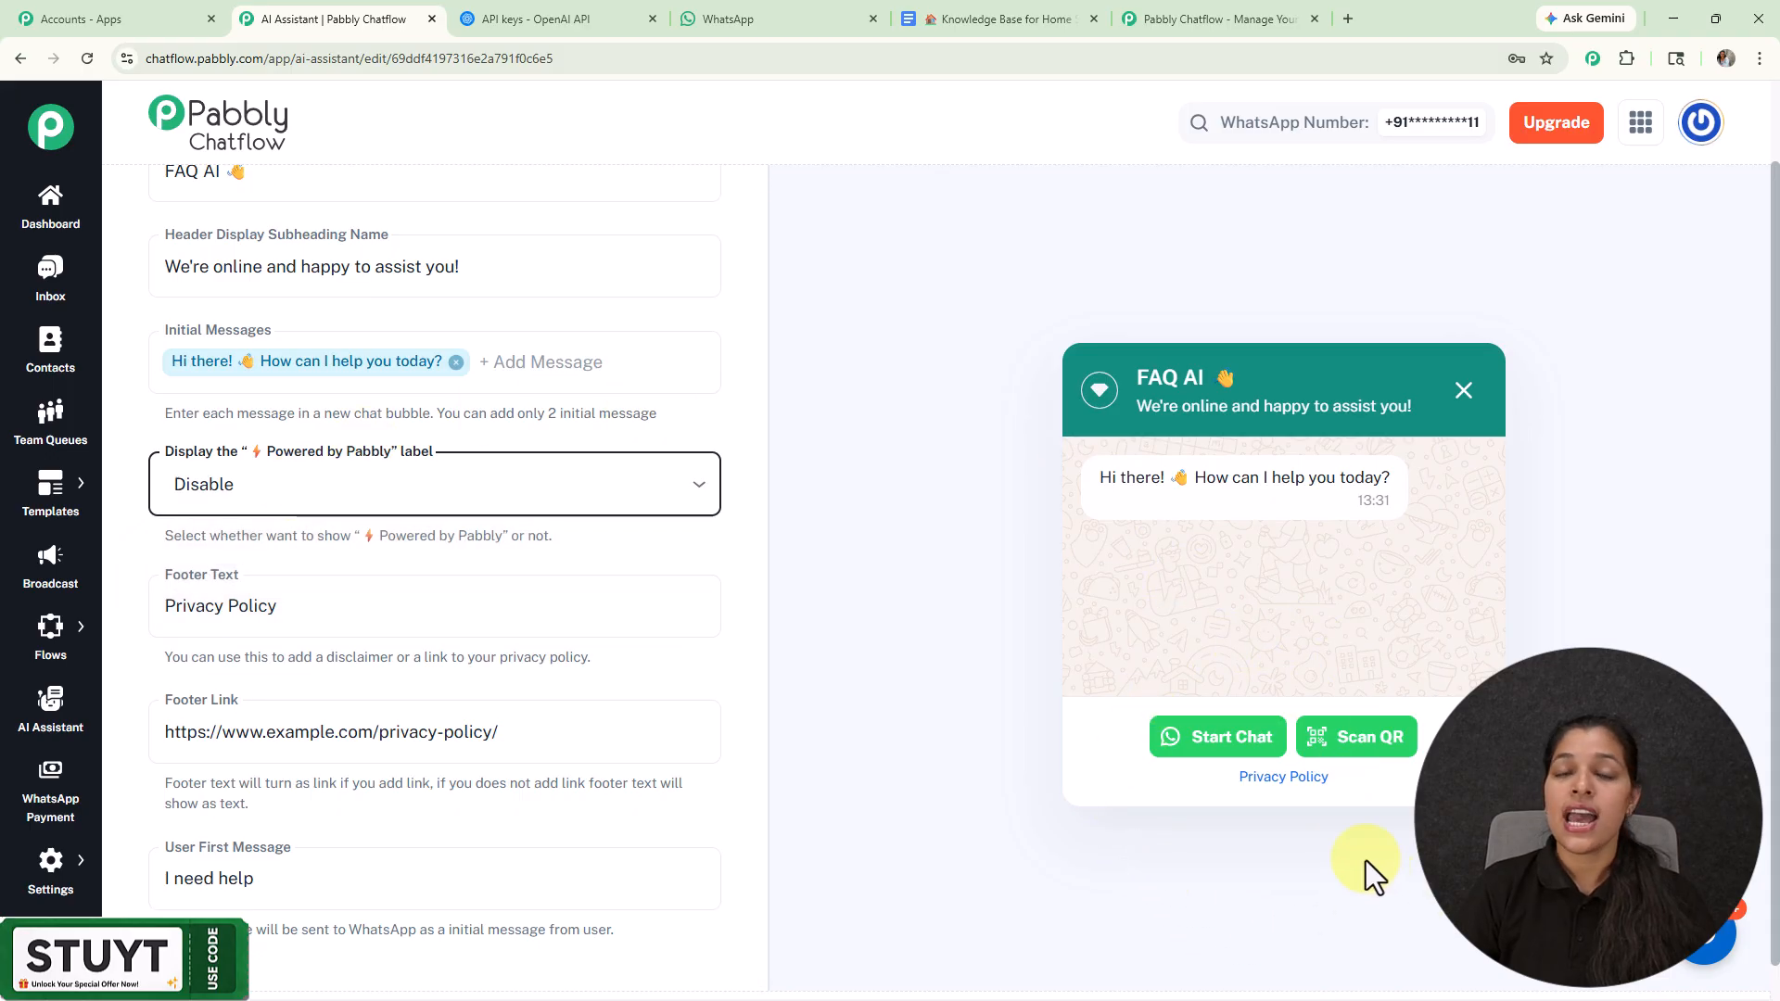
left_click(598, 503)
left_click(380, 545)
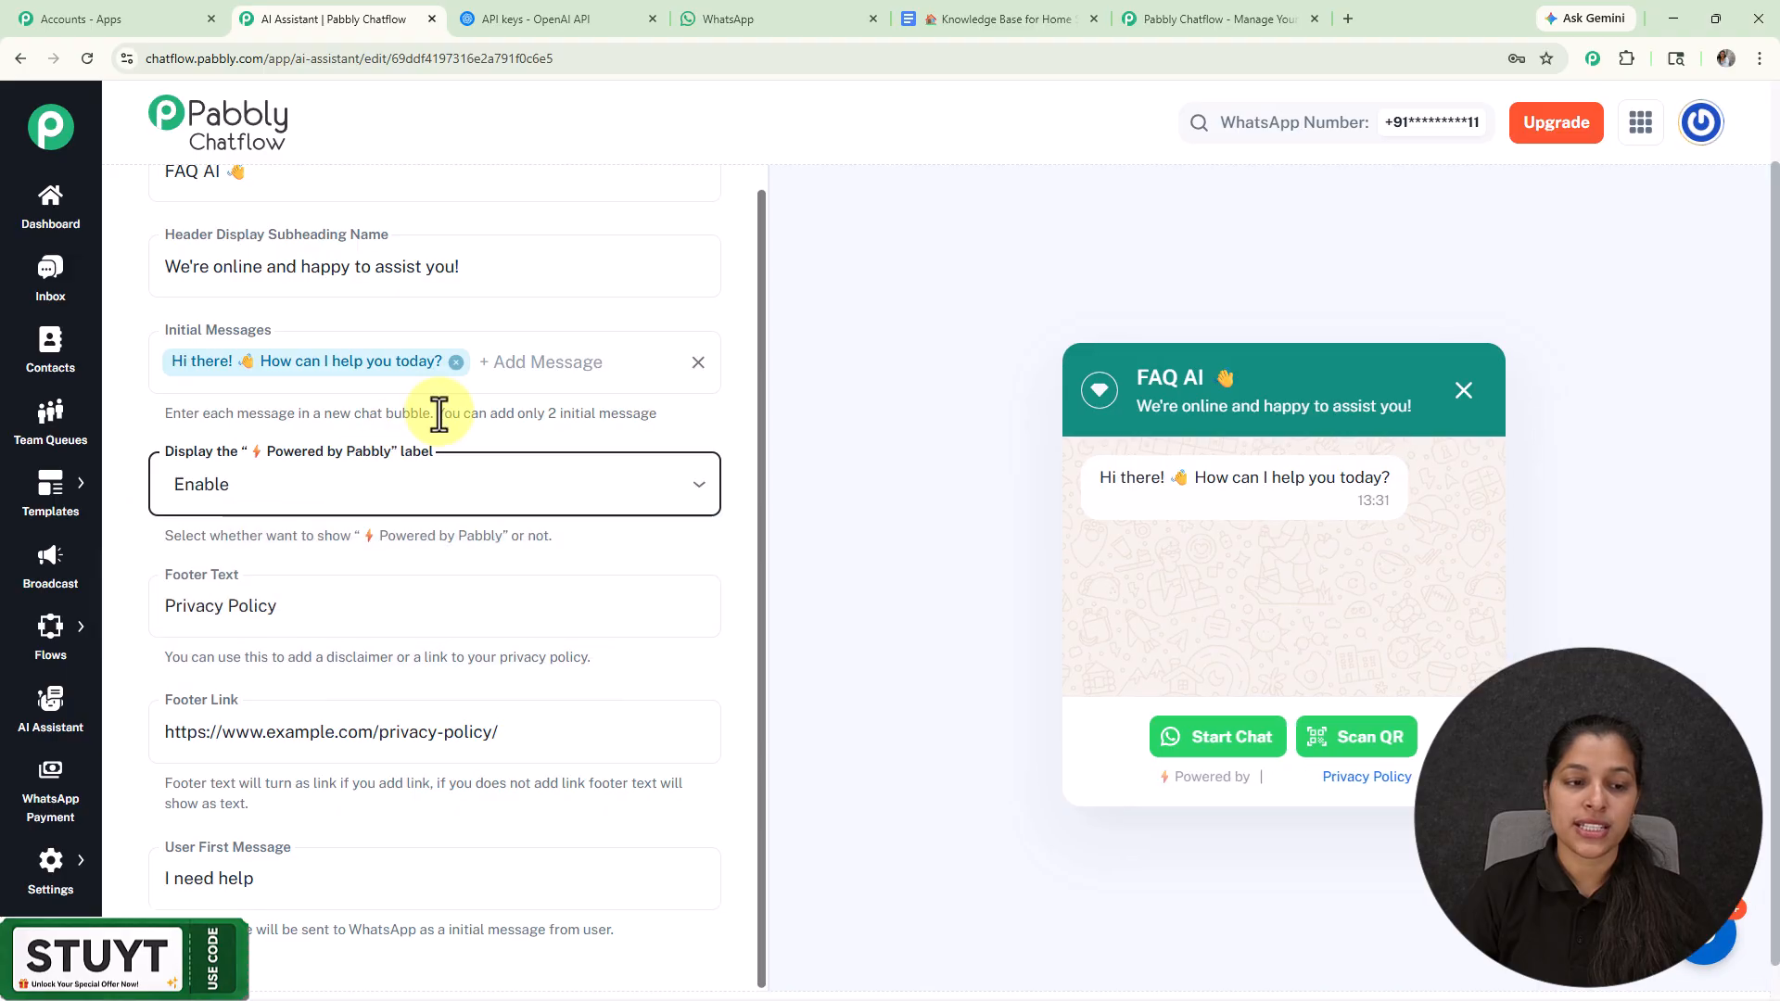
Step: Review the footer text and footer link settings of the assistant interface
scroll(441, 411, "down", 1)
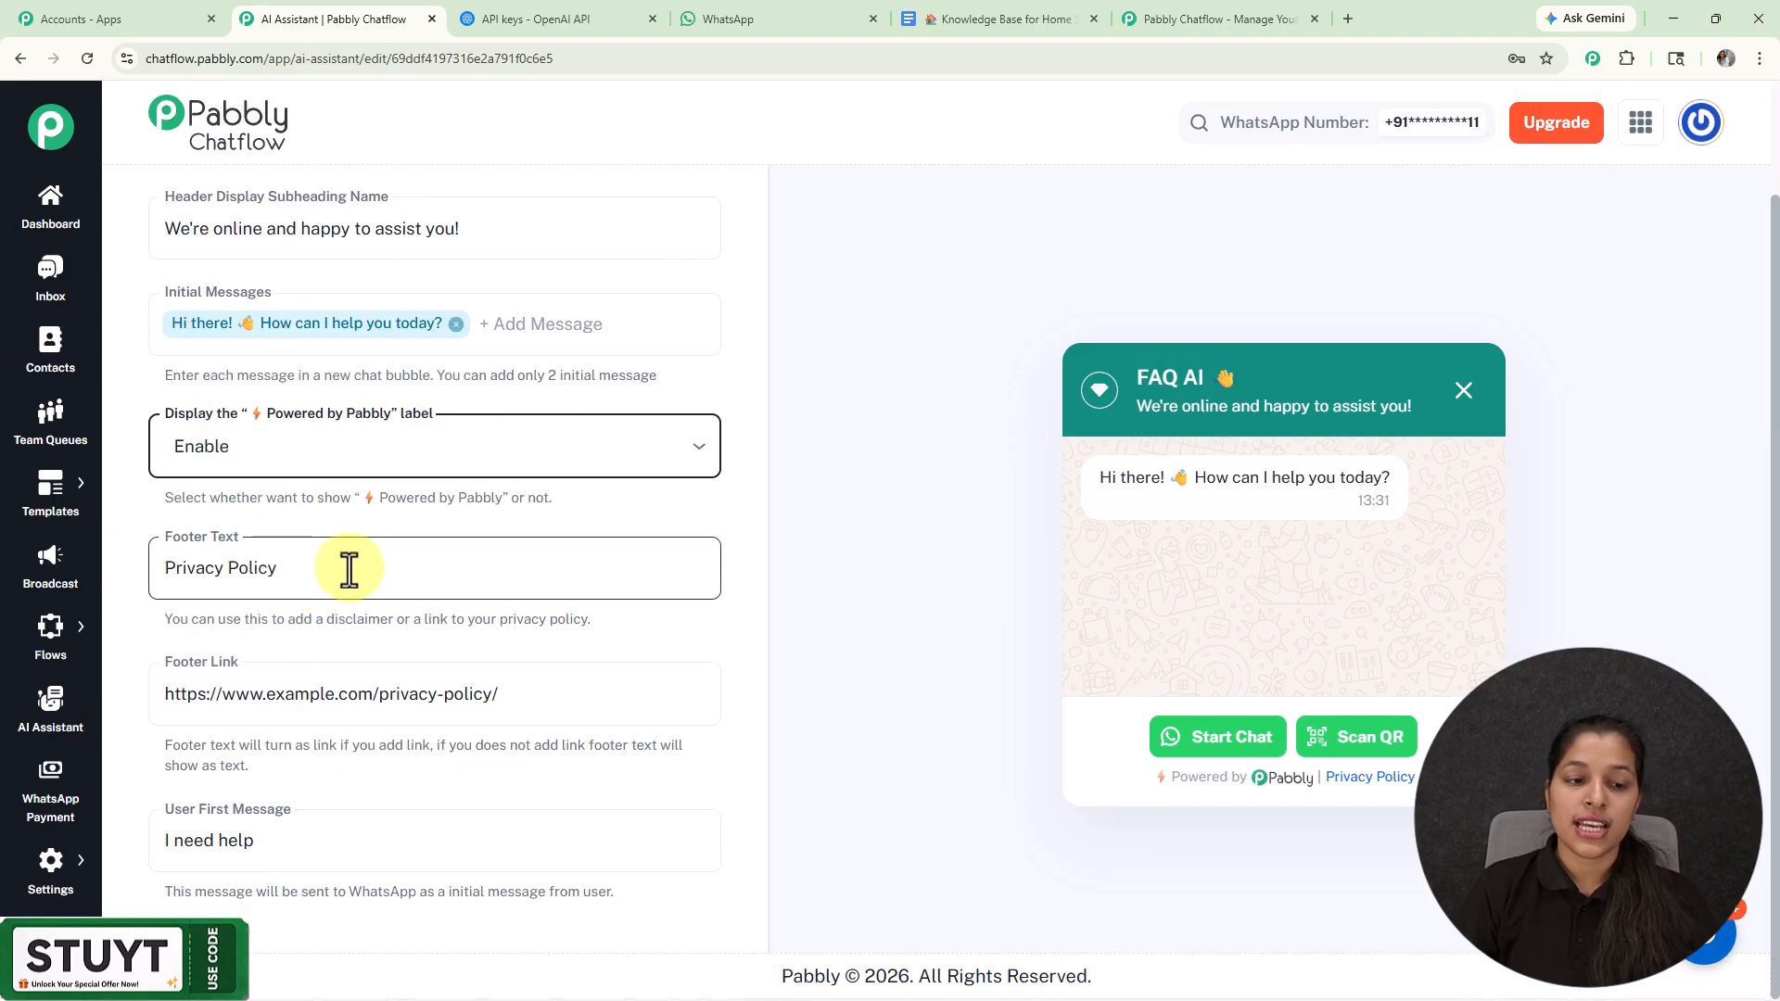
left_click_drag(350, 568, 139, 556)
left_click(920, 682)
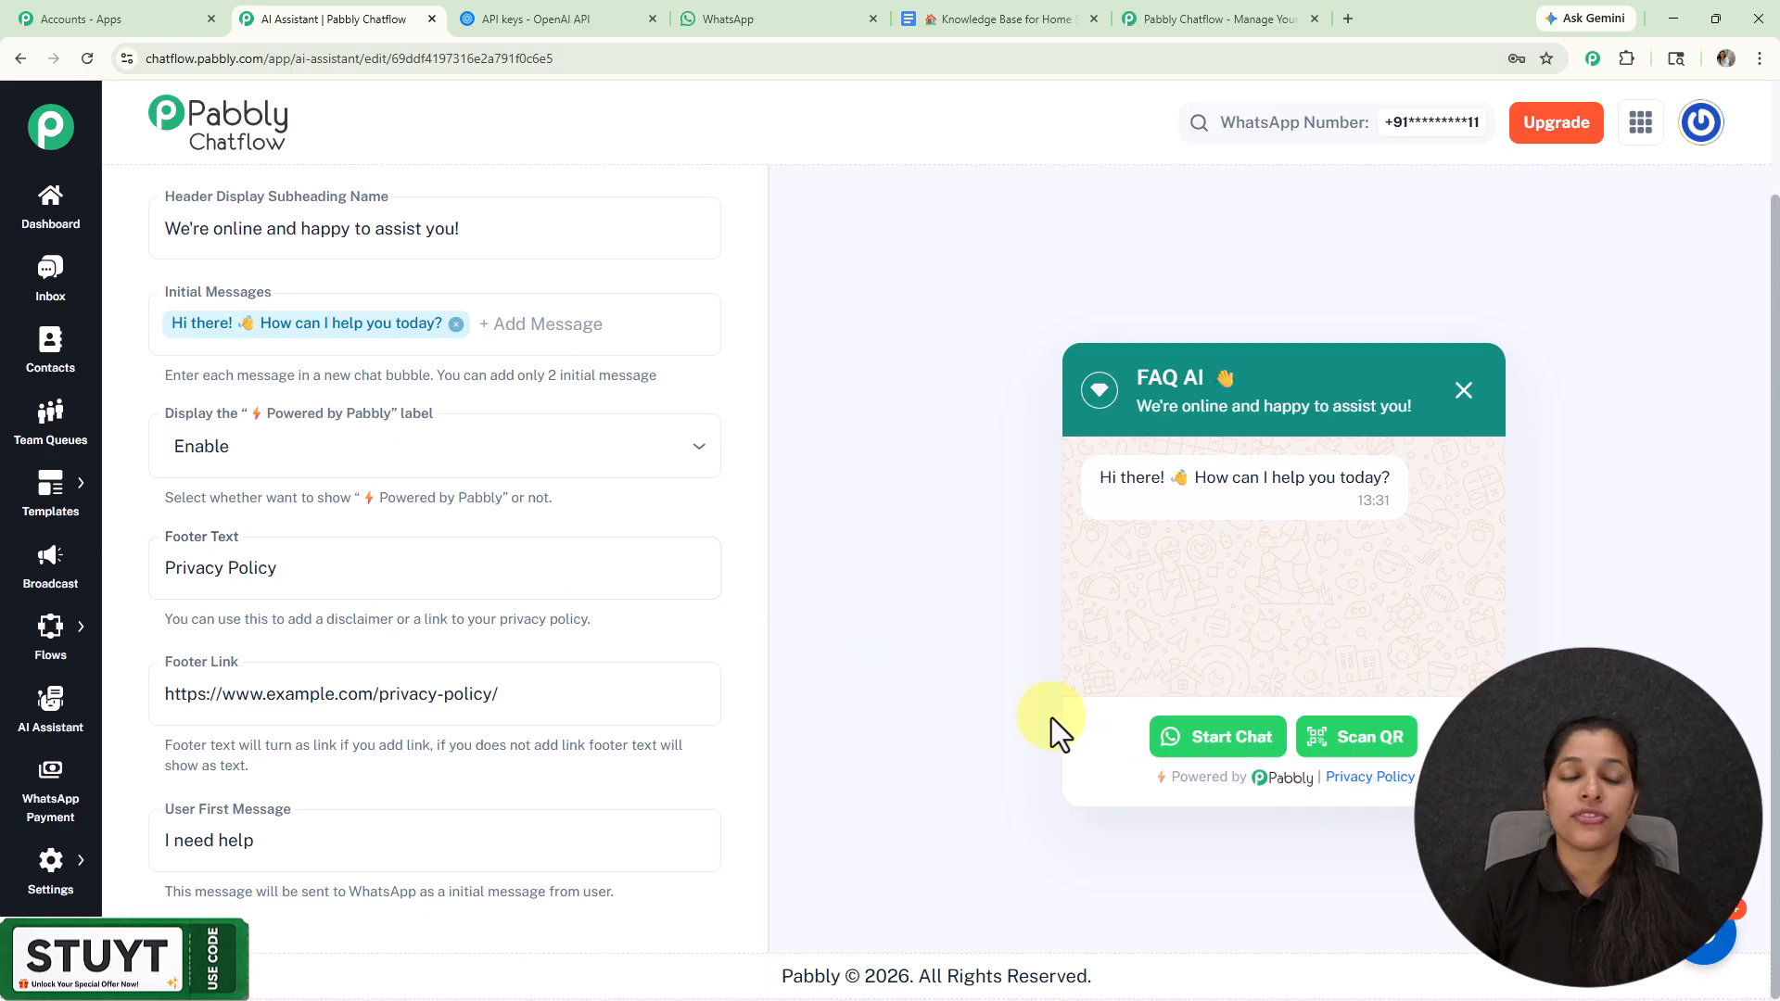
left_click(536, 701)
left_click_drag(535, 702, 97, 681)
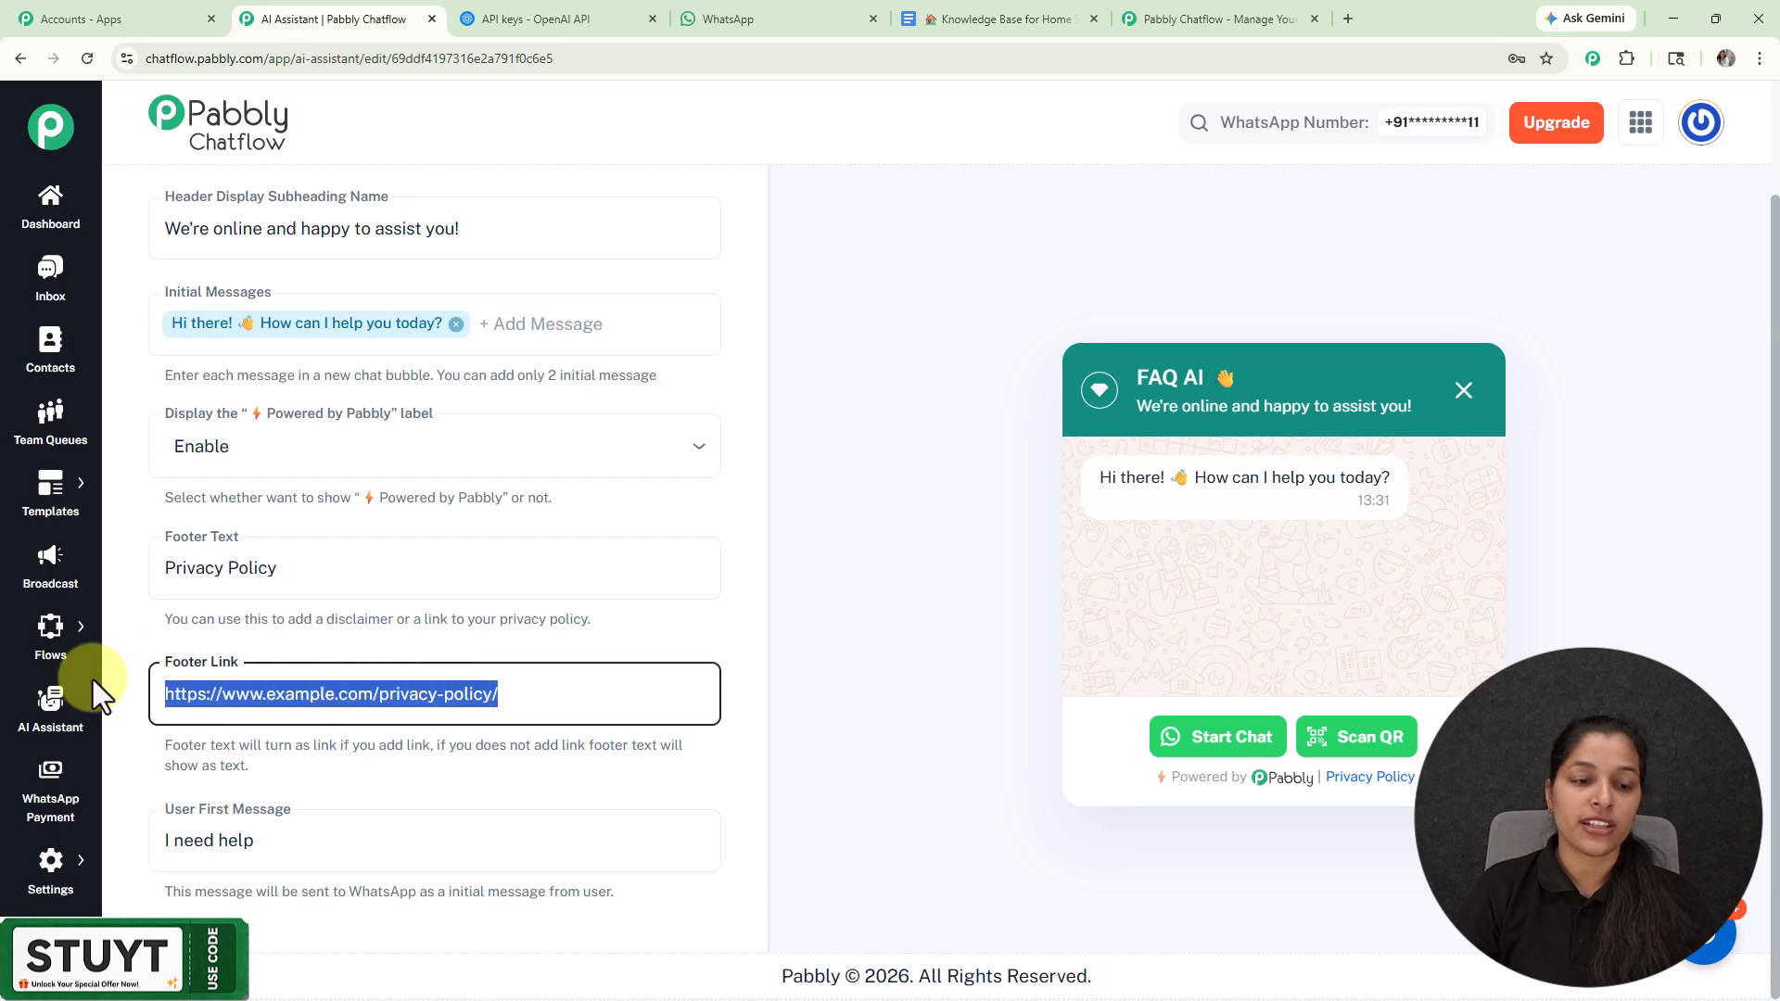
left_click(684, 626)
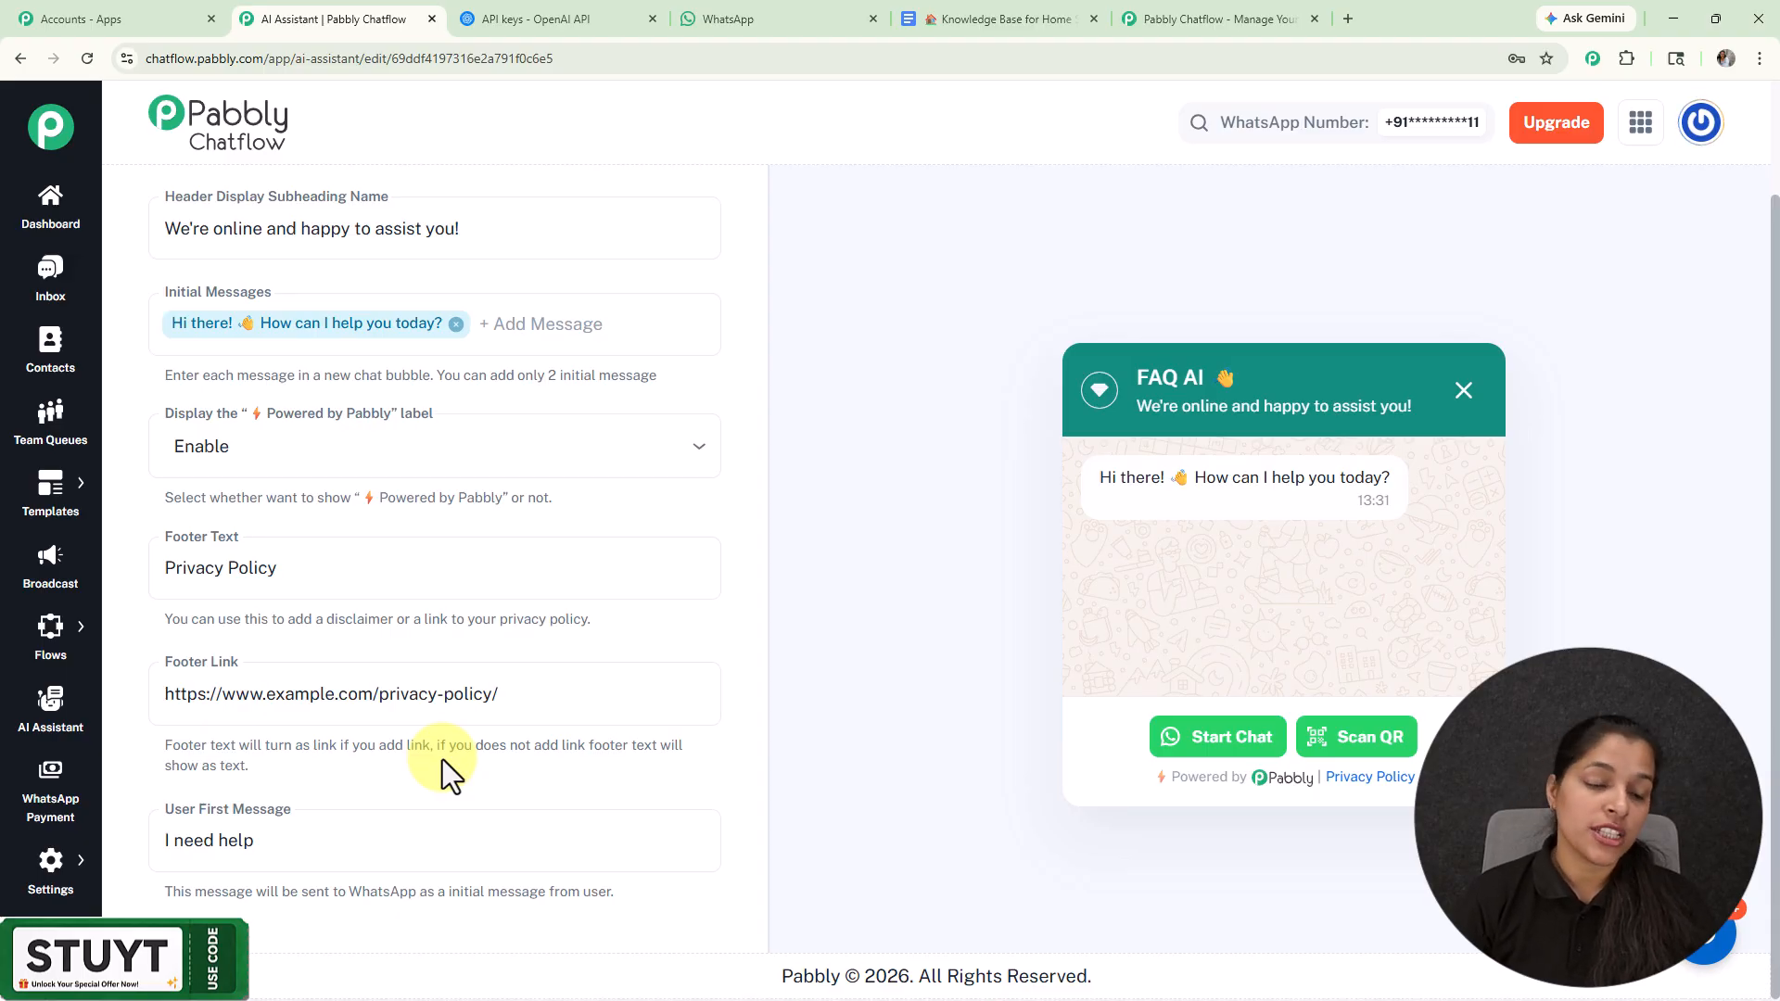
Step: Open the assistant's styling settings and review the theme, colour and profile picture options
scroll(616, 607, "up", 1)
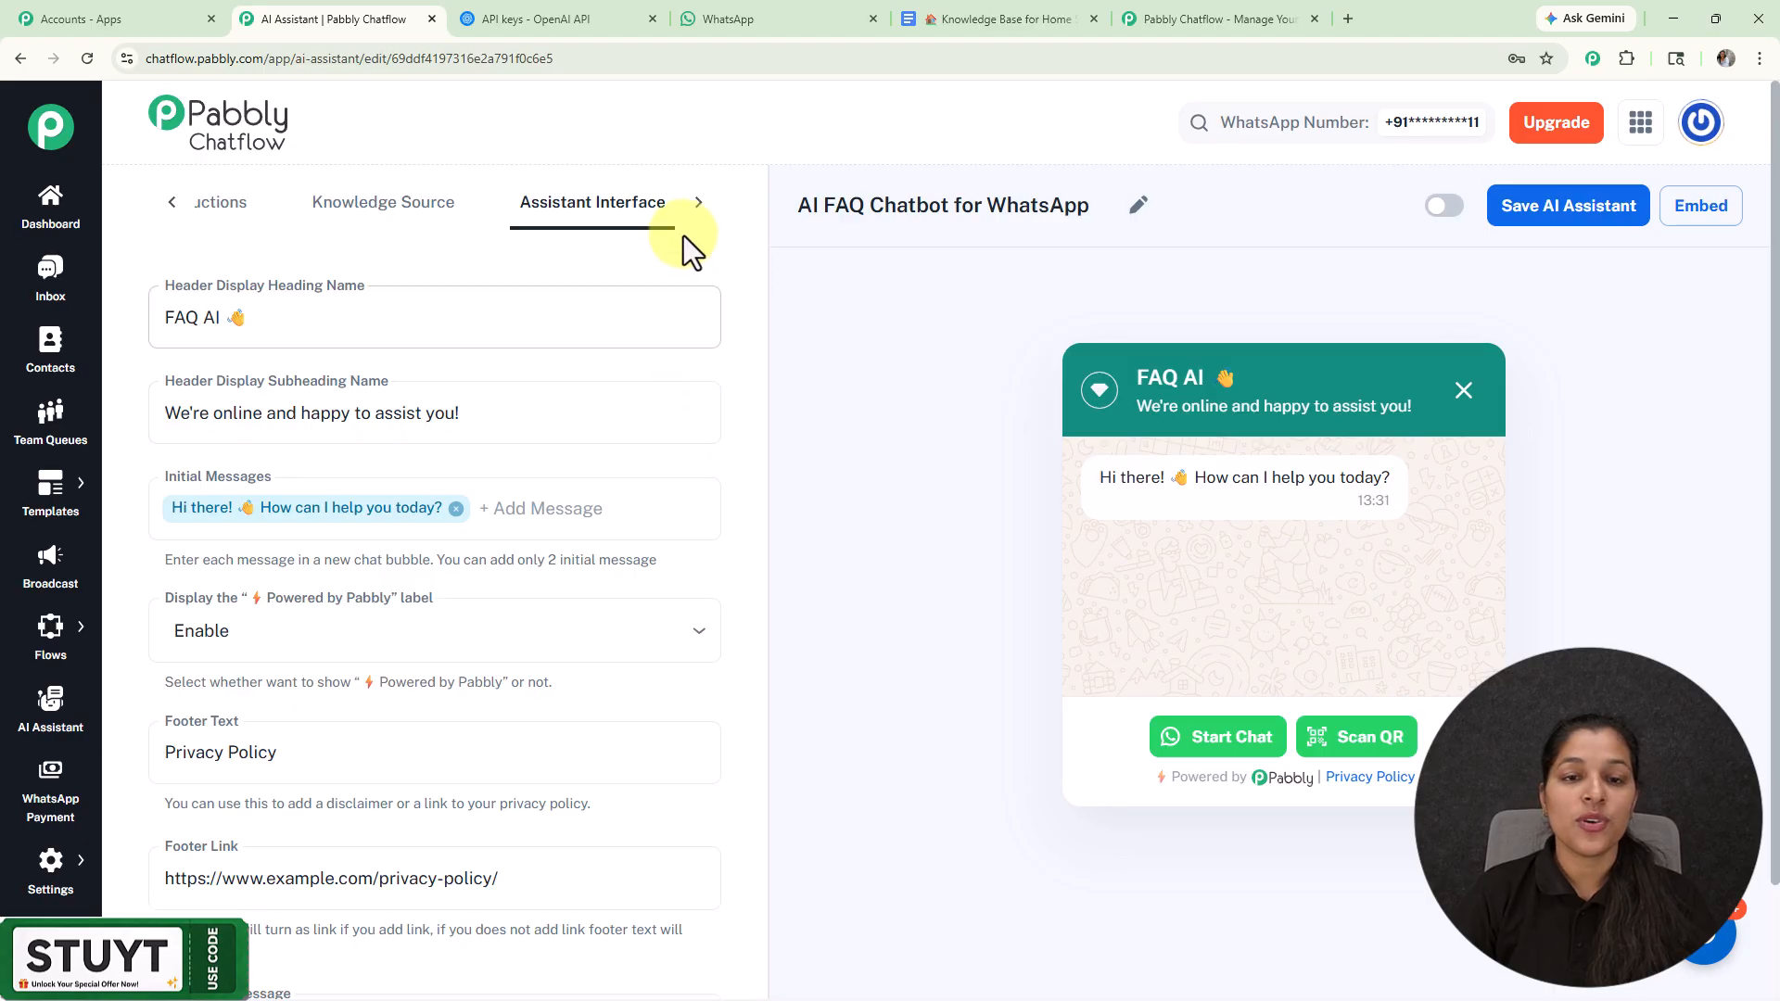
left_click(699, 203)
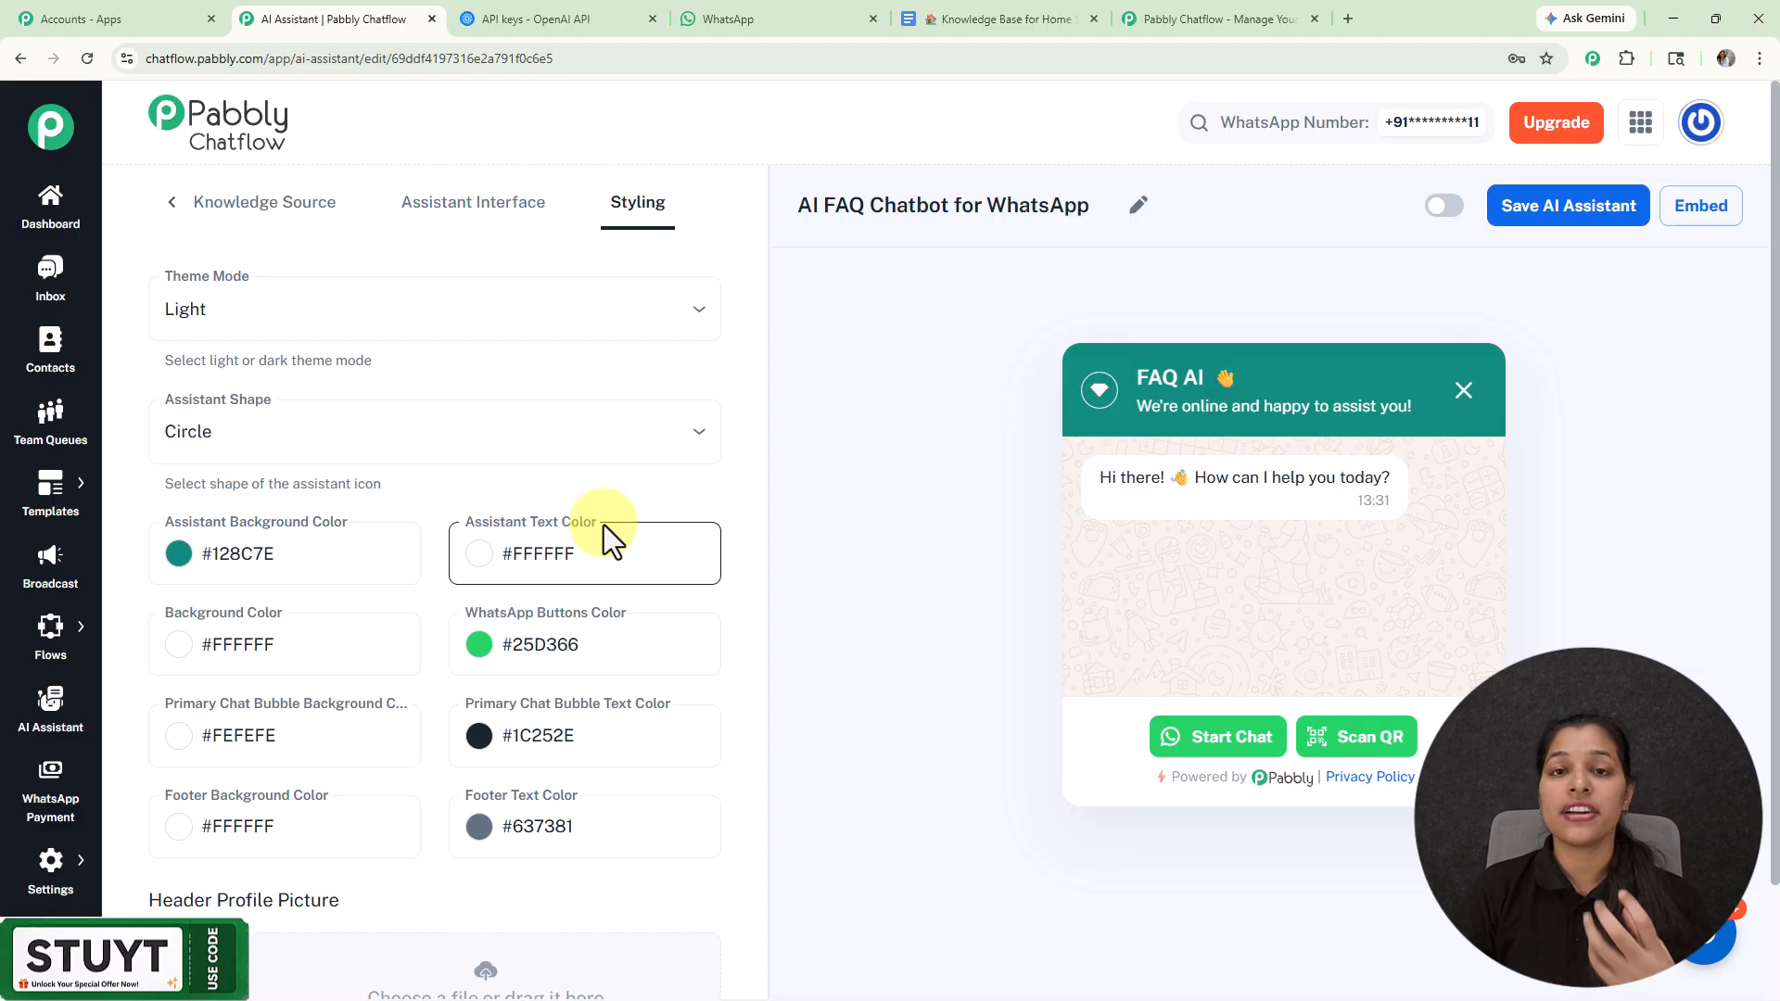
scroll(607, 538, "down", 4)
scroll(607, 538, "down", 2)
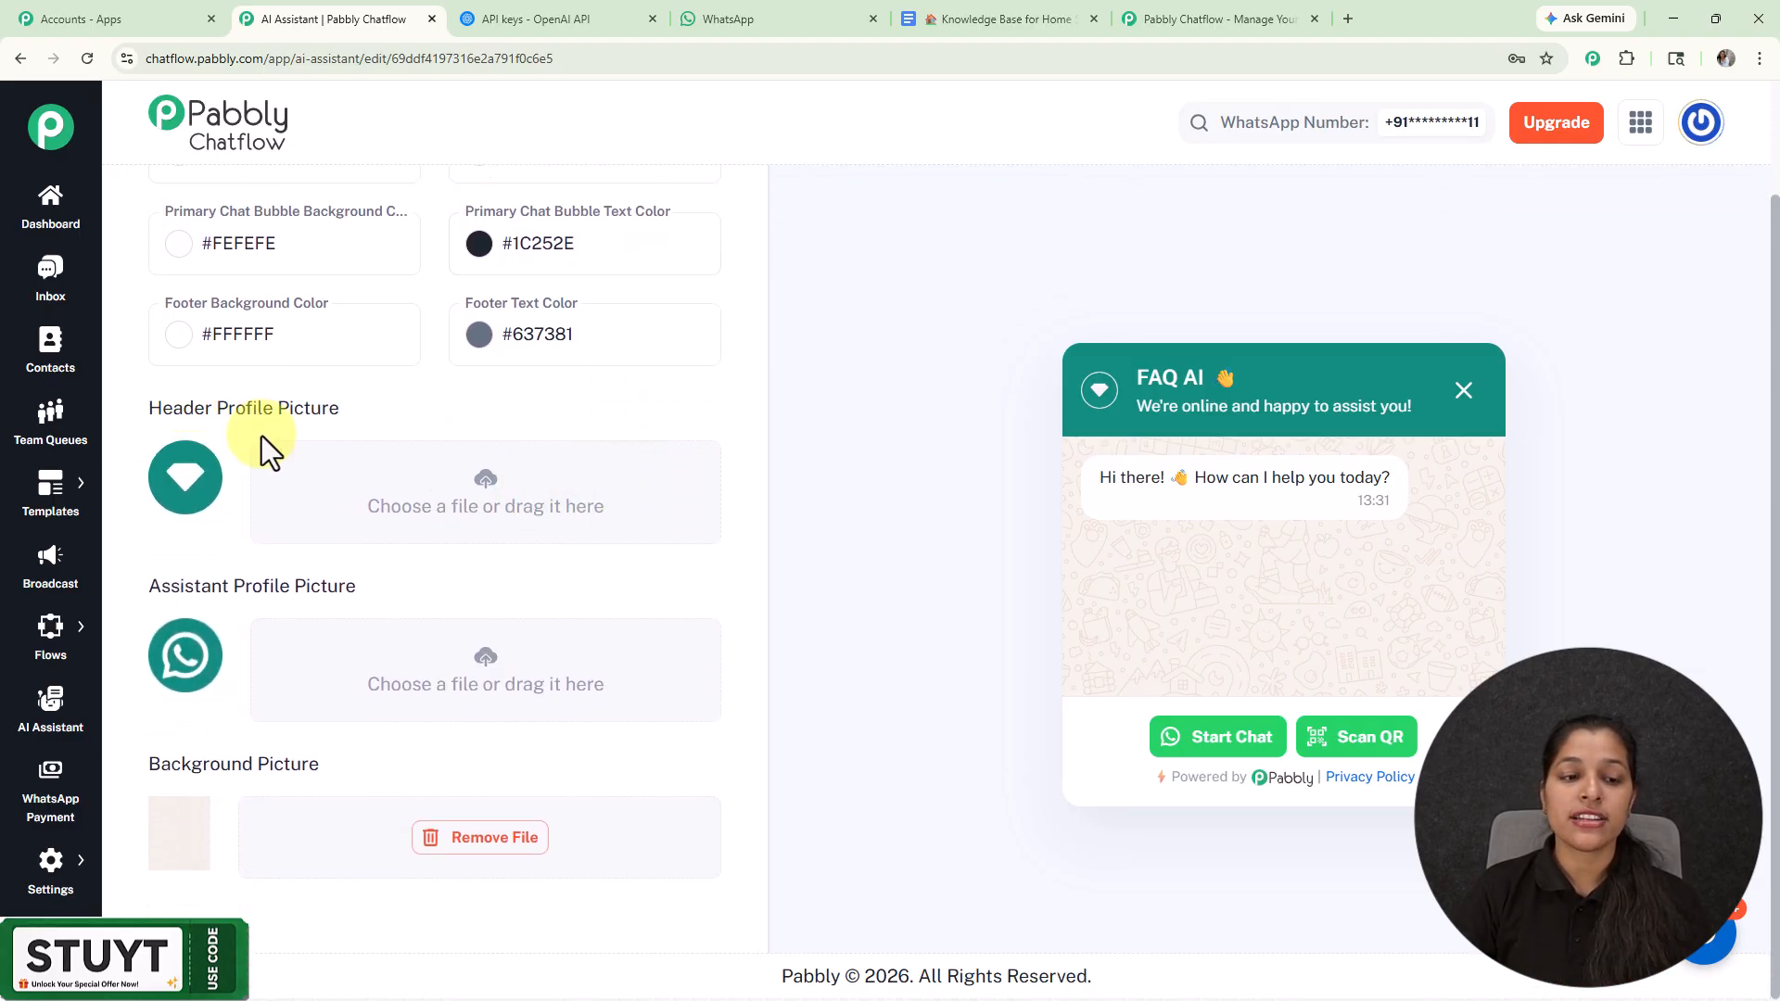
scroll(417, 649, "up", 2)
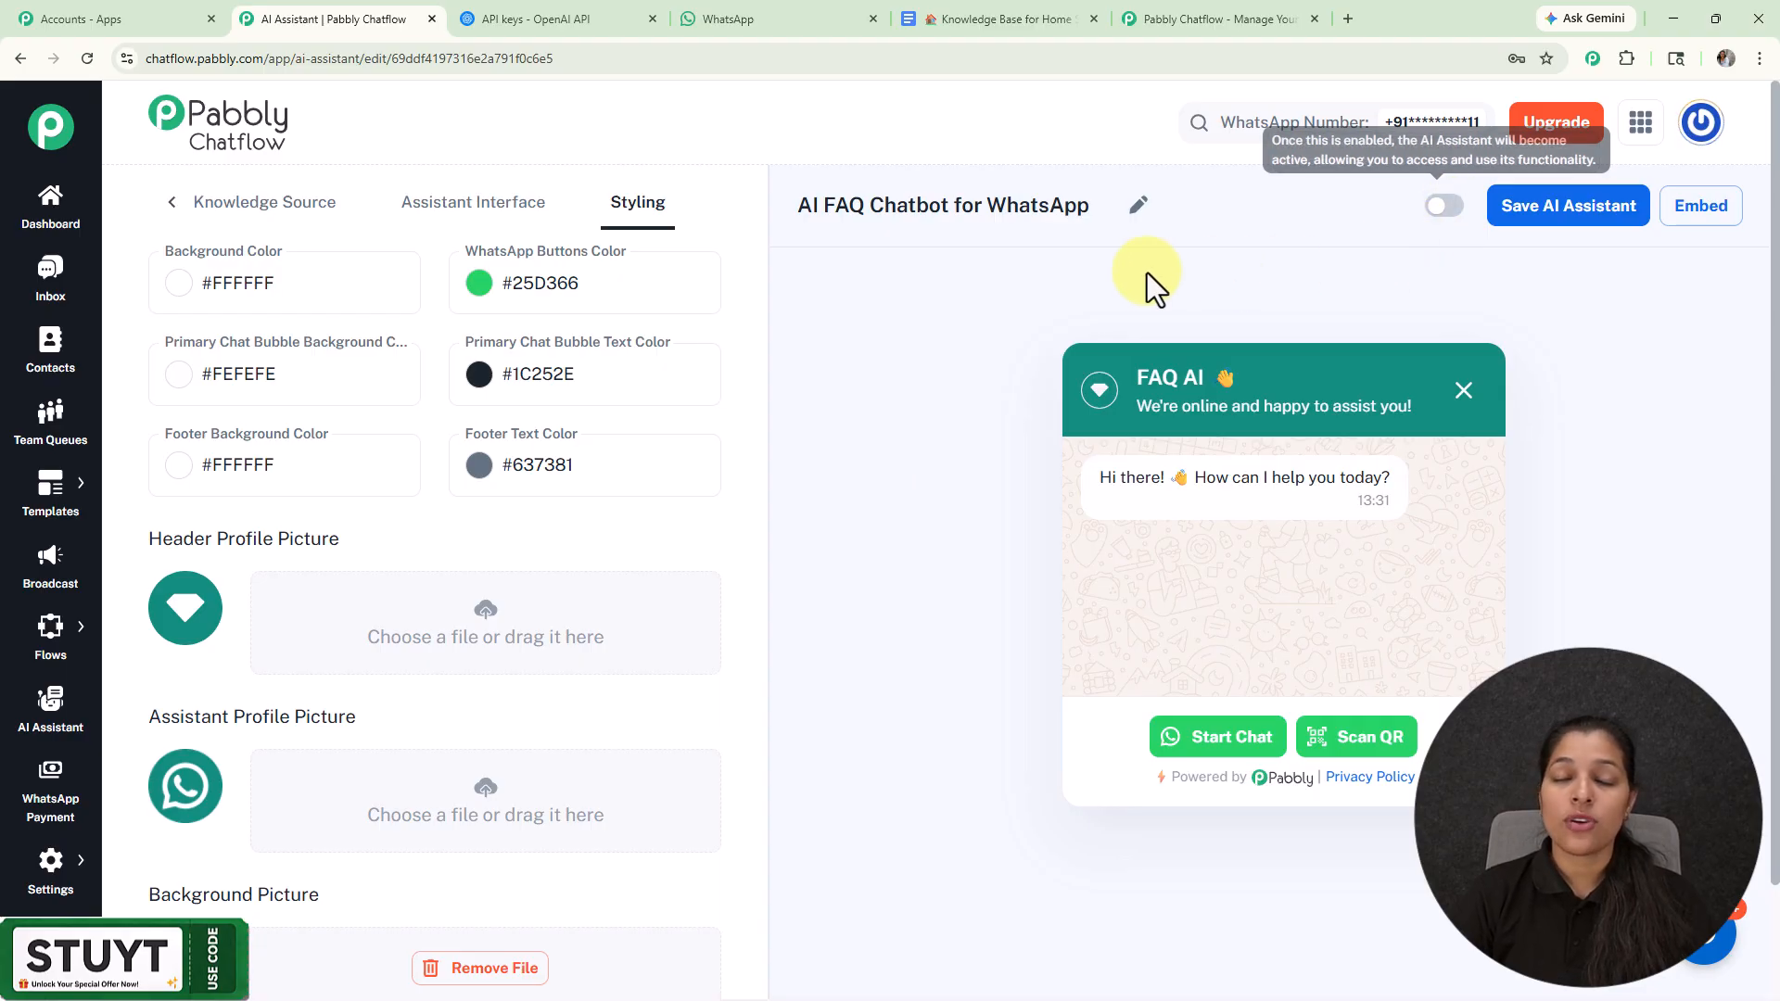
Step: Activate and save the AI FAQ Chatbot for WhatsApp assistant, and view its embed script
left_click(1443, 206)
left_click(1567, 218)
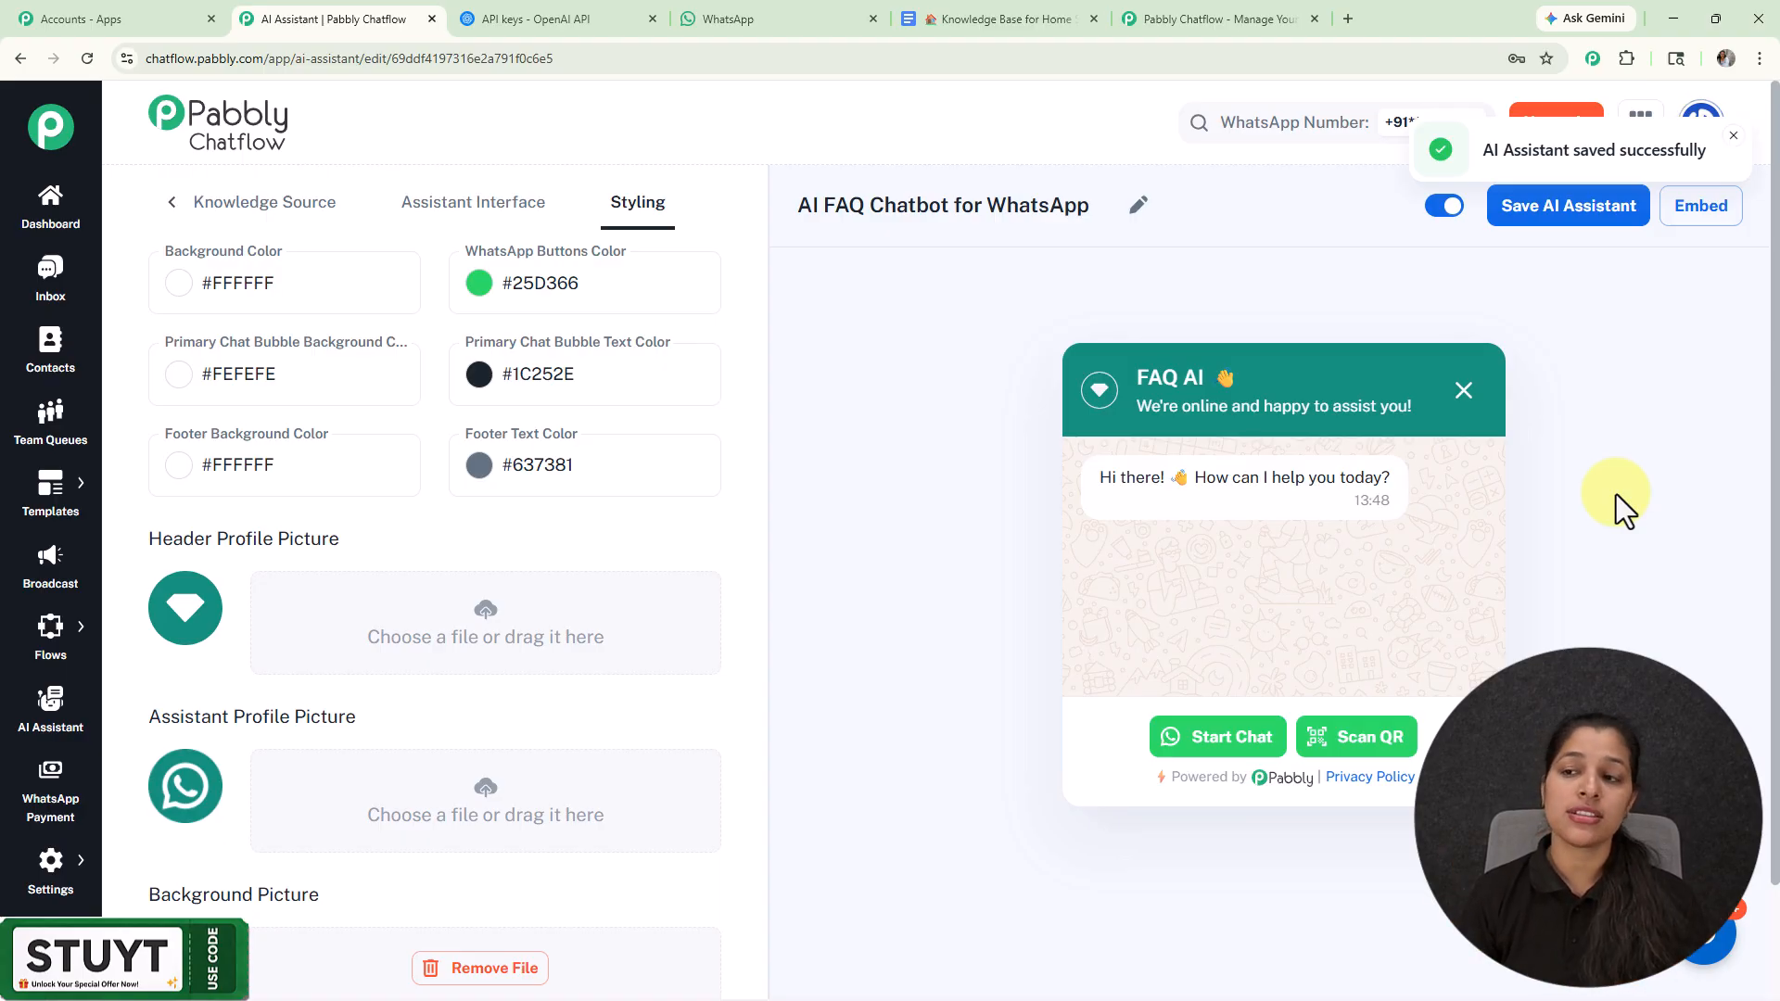
left_click(1697, 209)
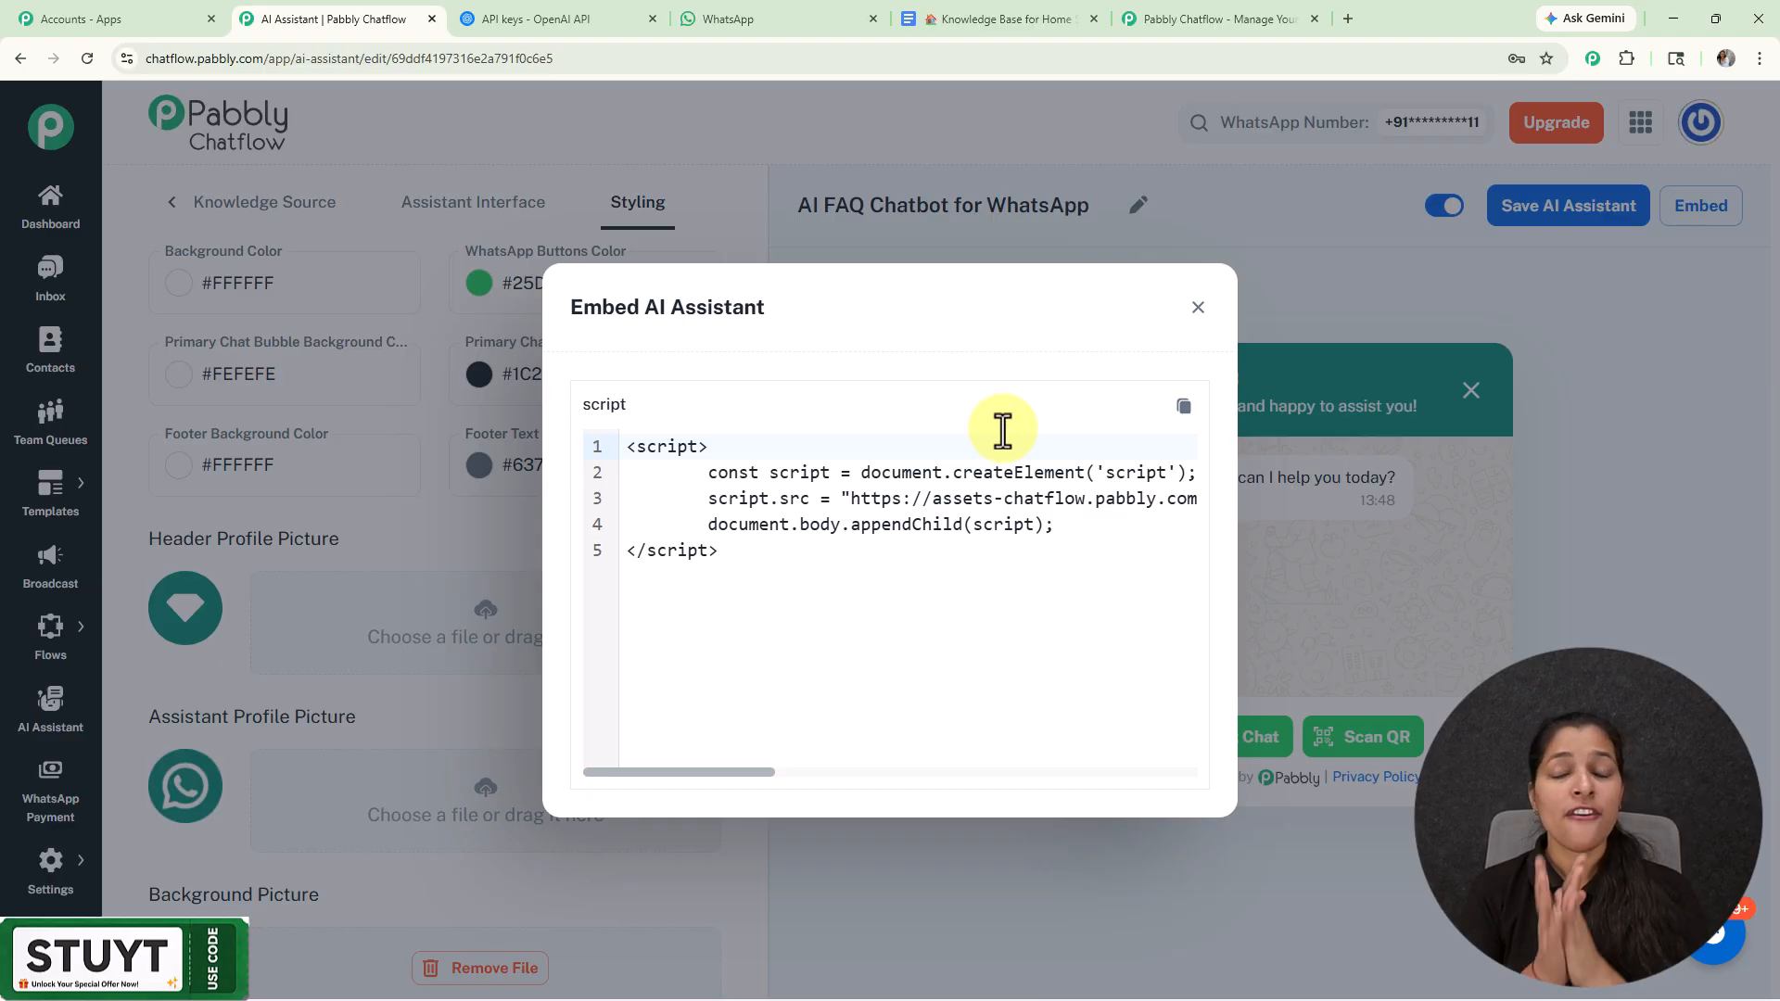
left_click(1198, 309)
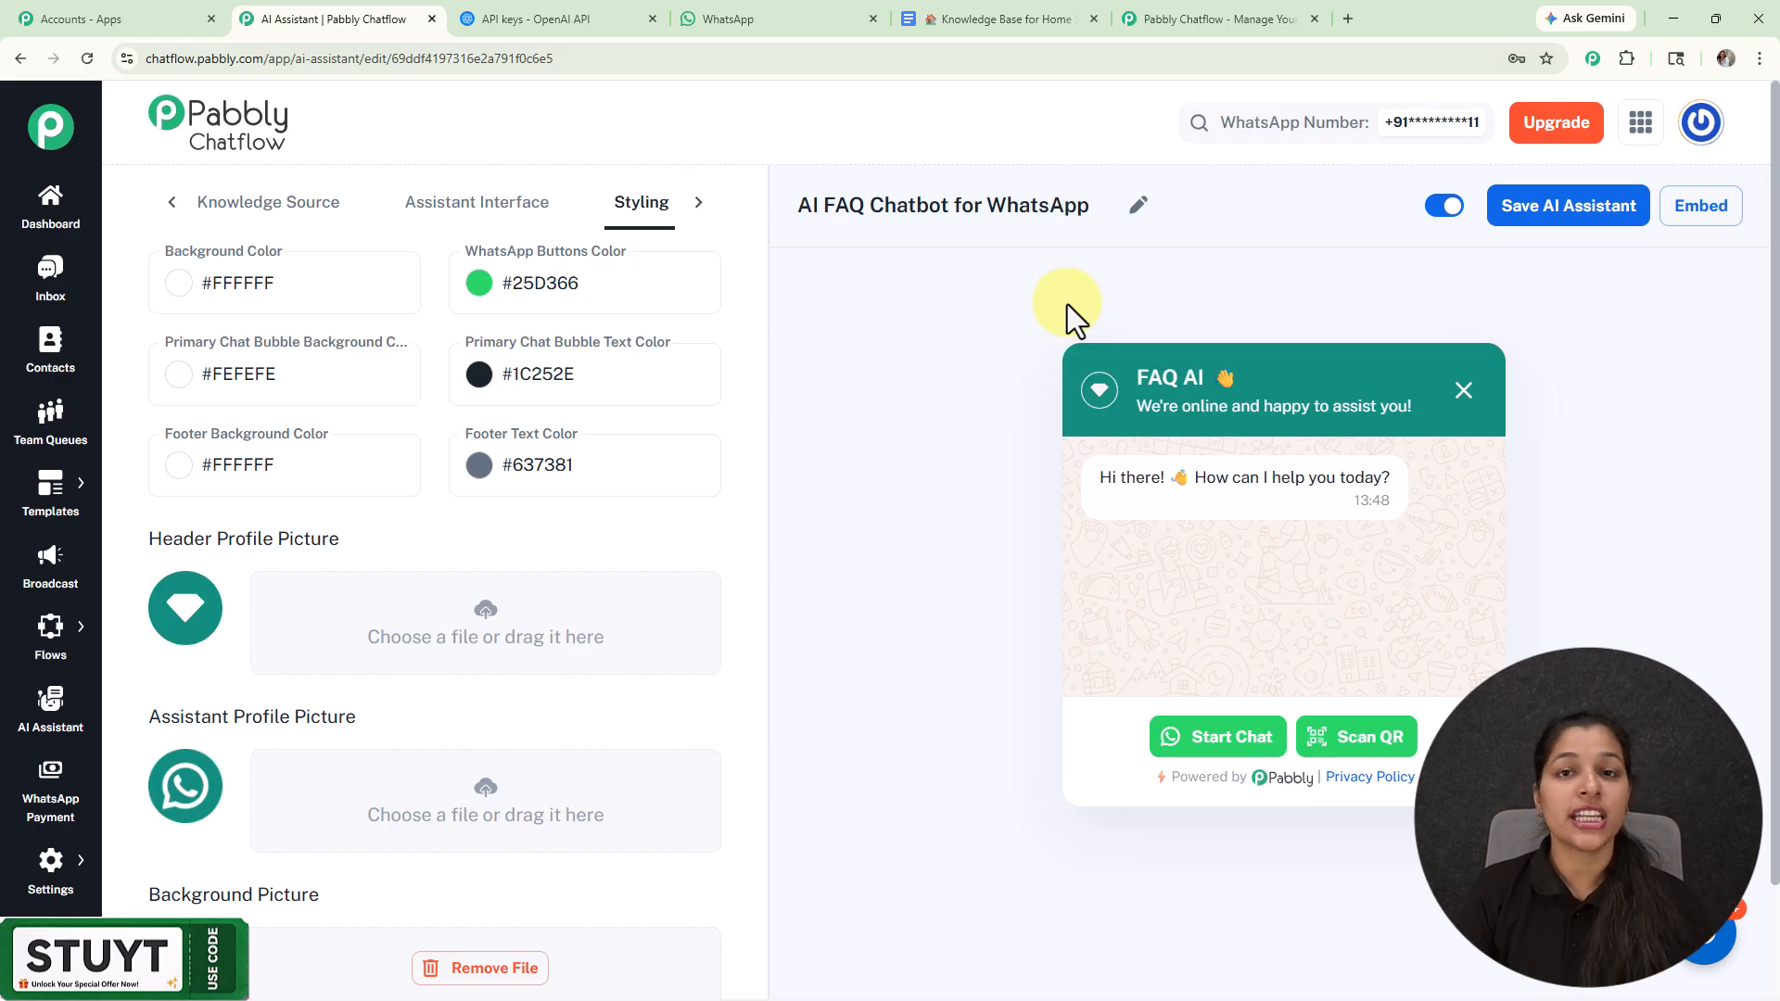
Step: Open the inbox settings and examine the contact list and AI assistant options of the AI auto-reply rule
mouse_move(59, 866)
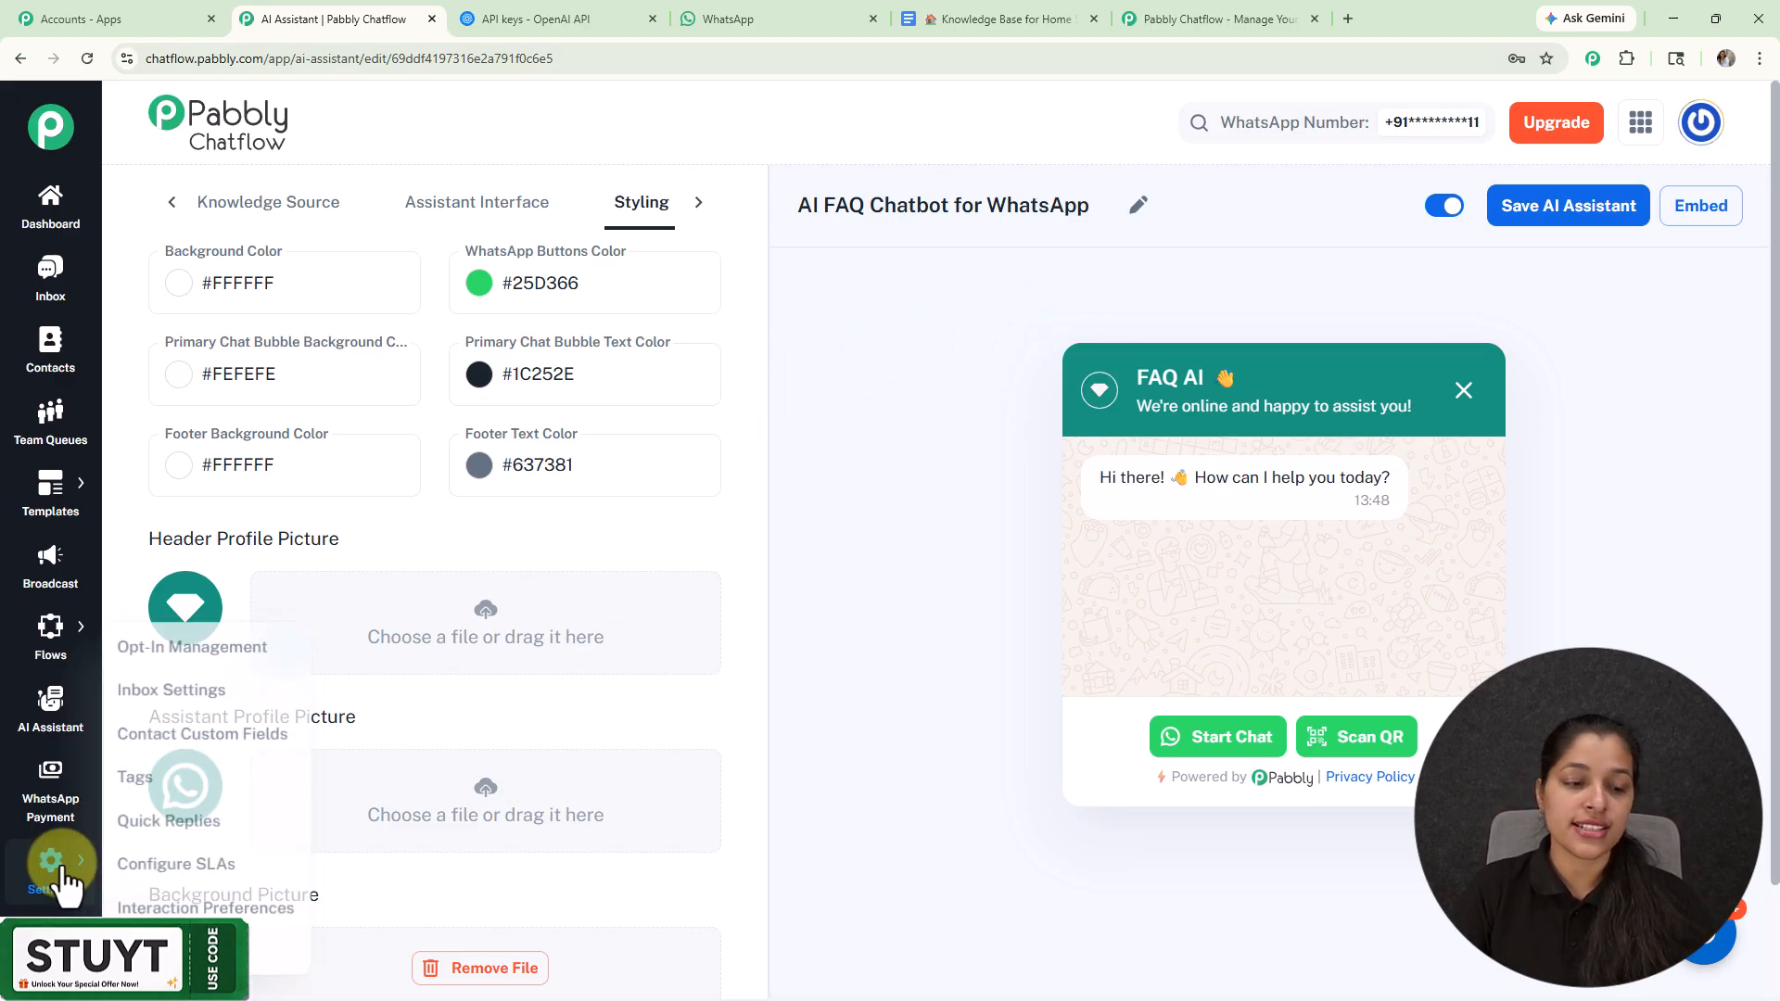
left_click(152, 709)
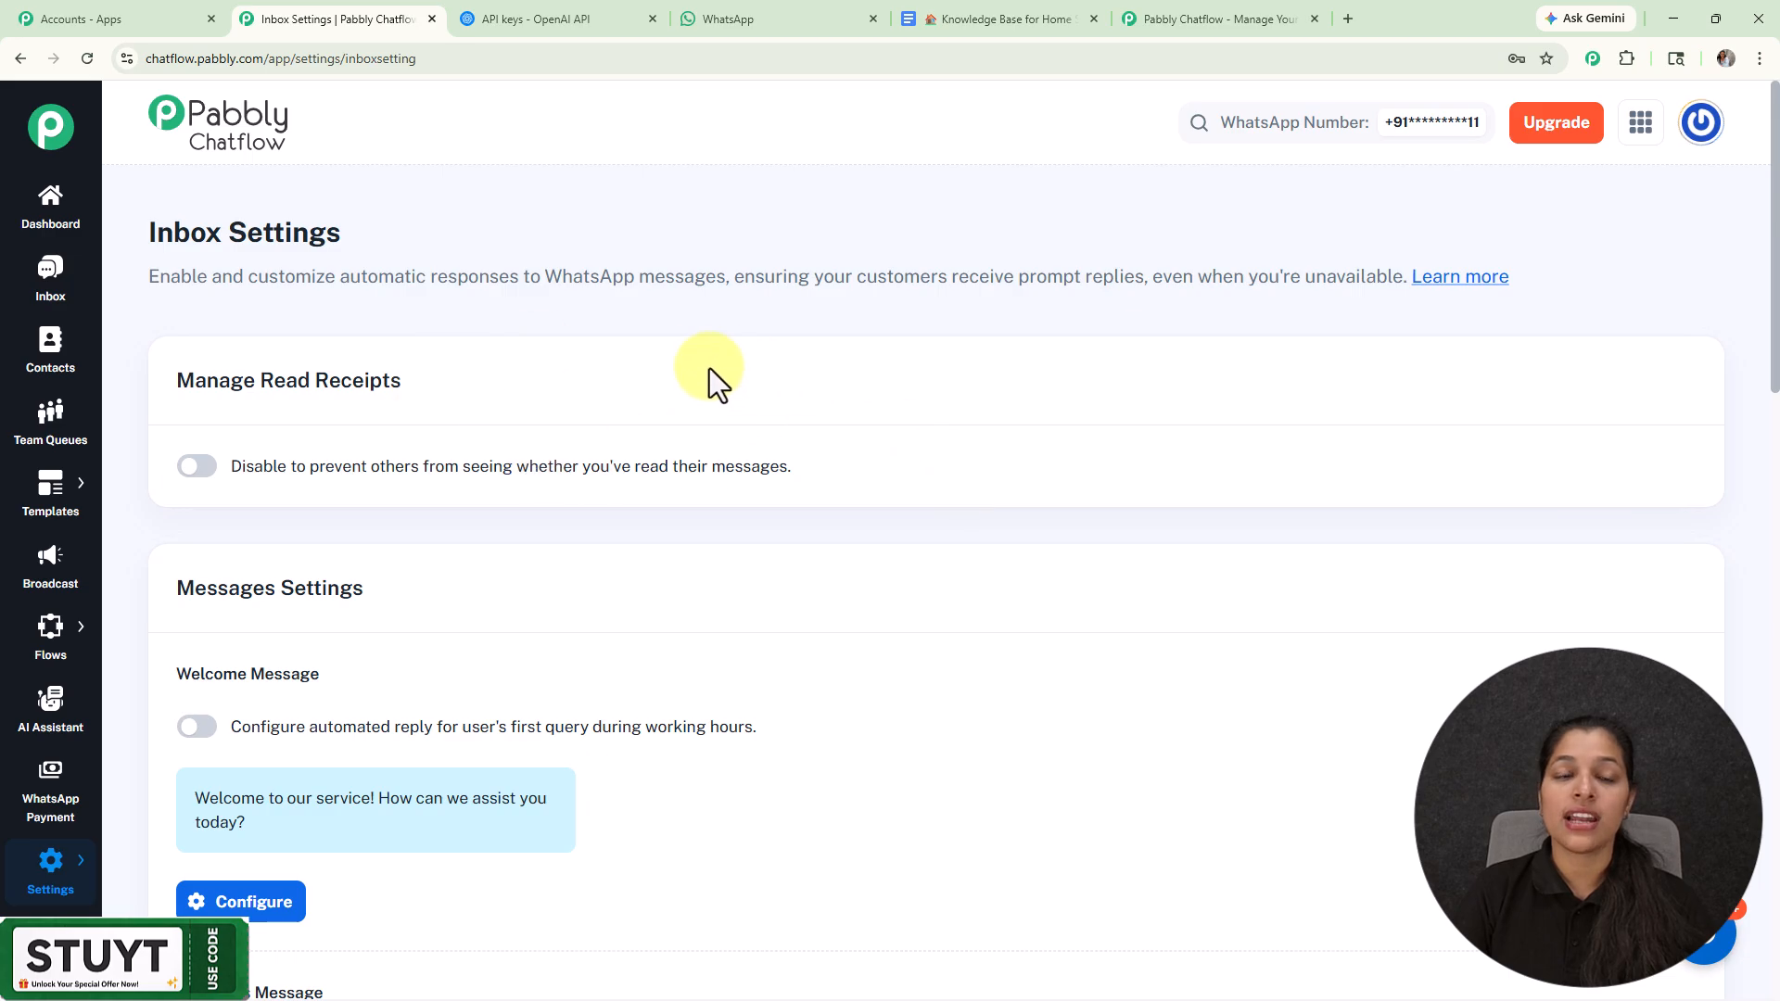
scroll(768, 407, "down", 15)
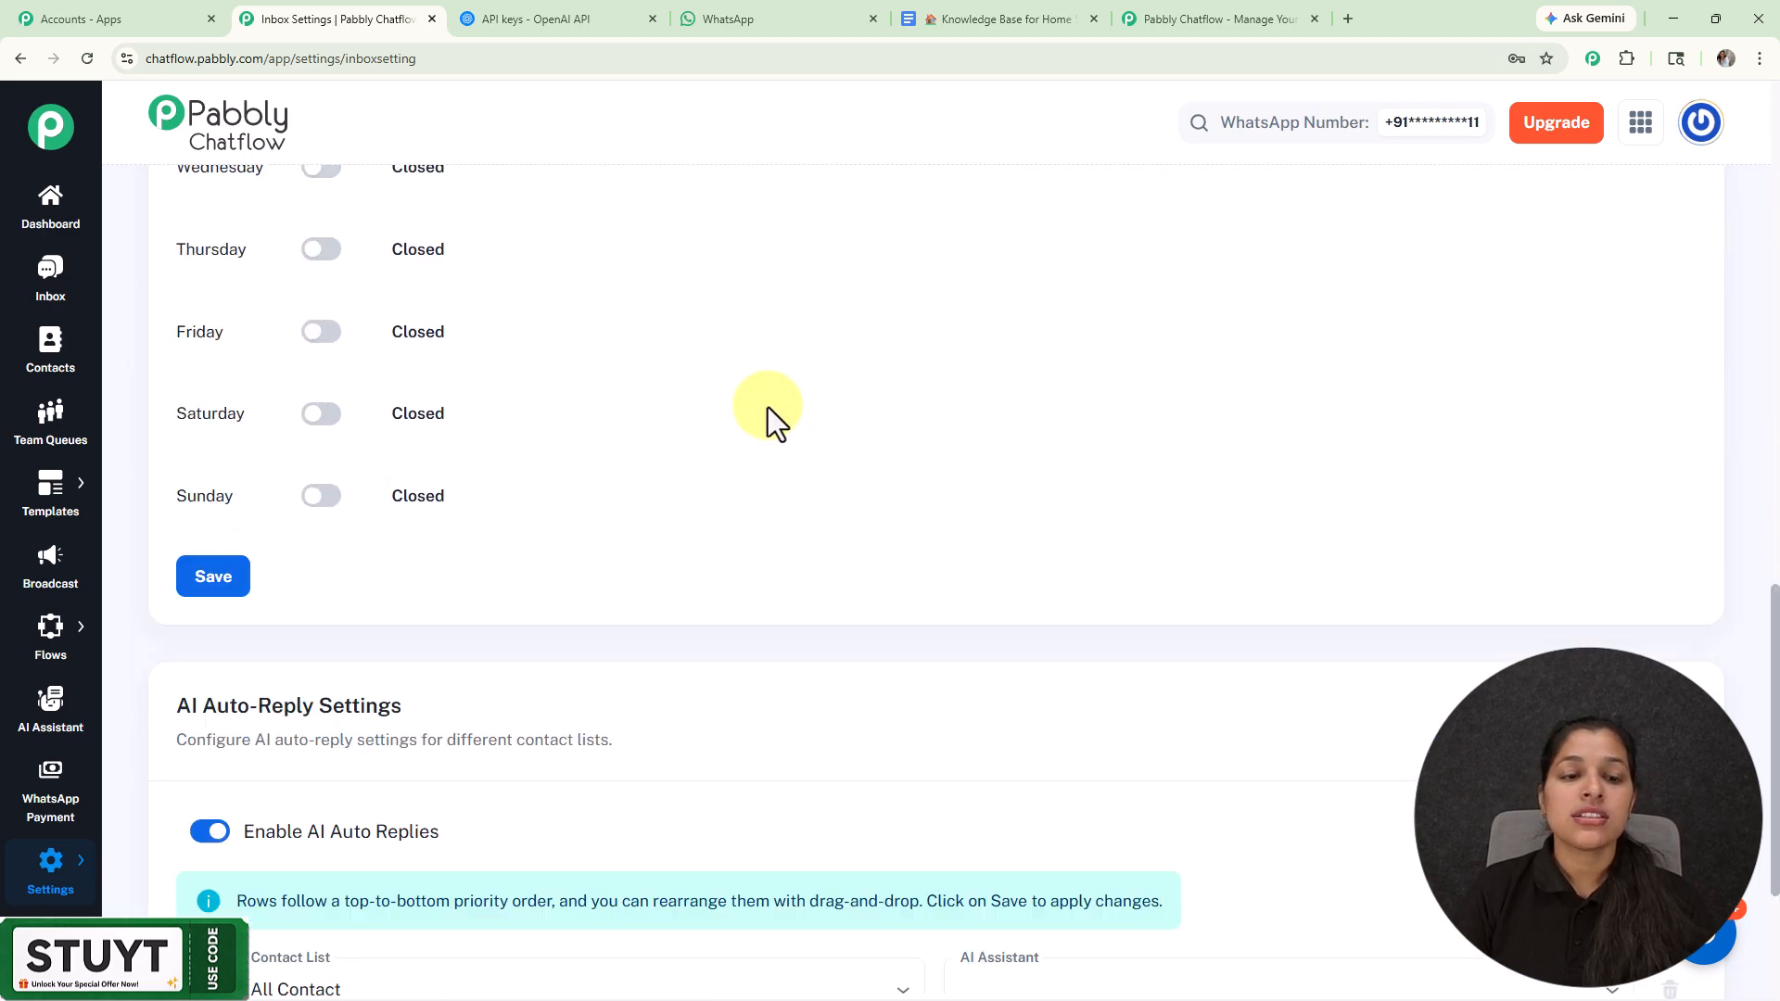
scroll(768, 408, "down", 3)
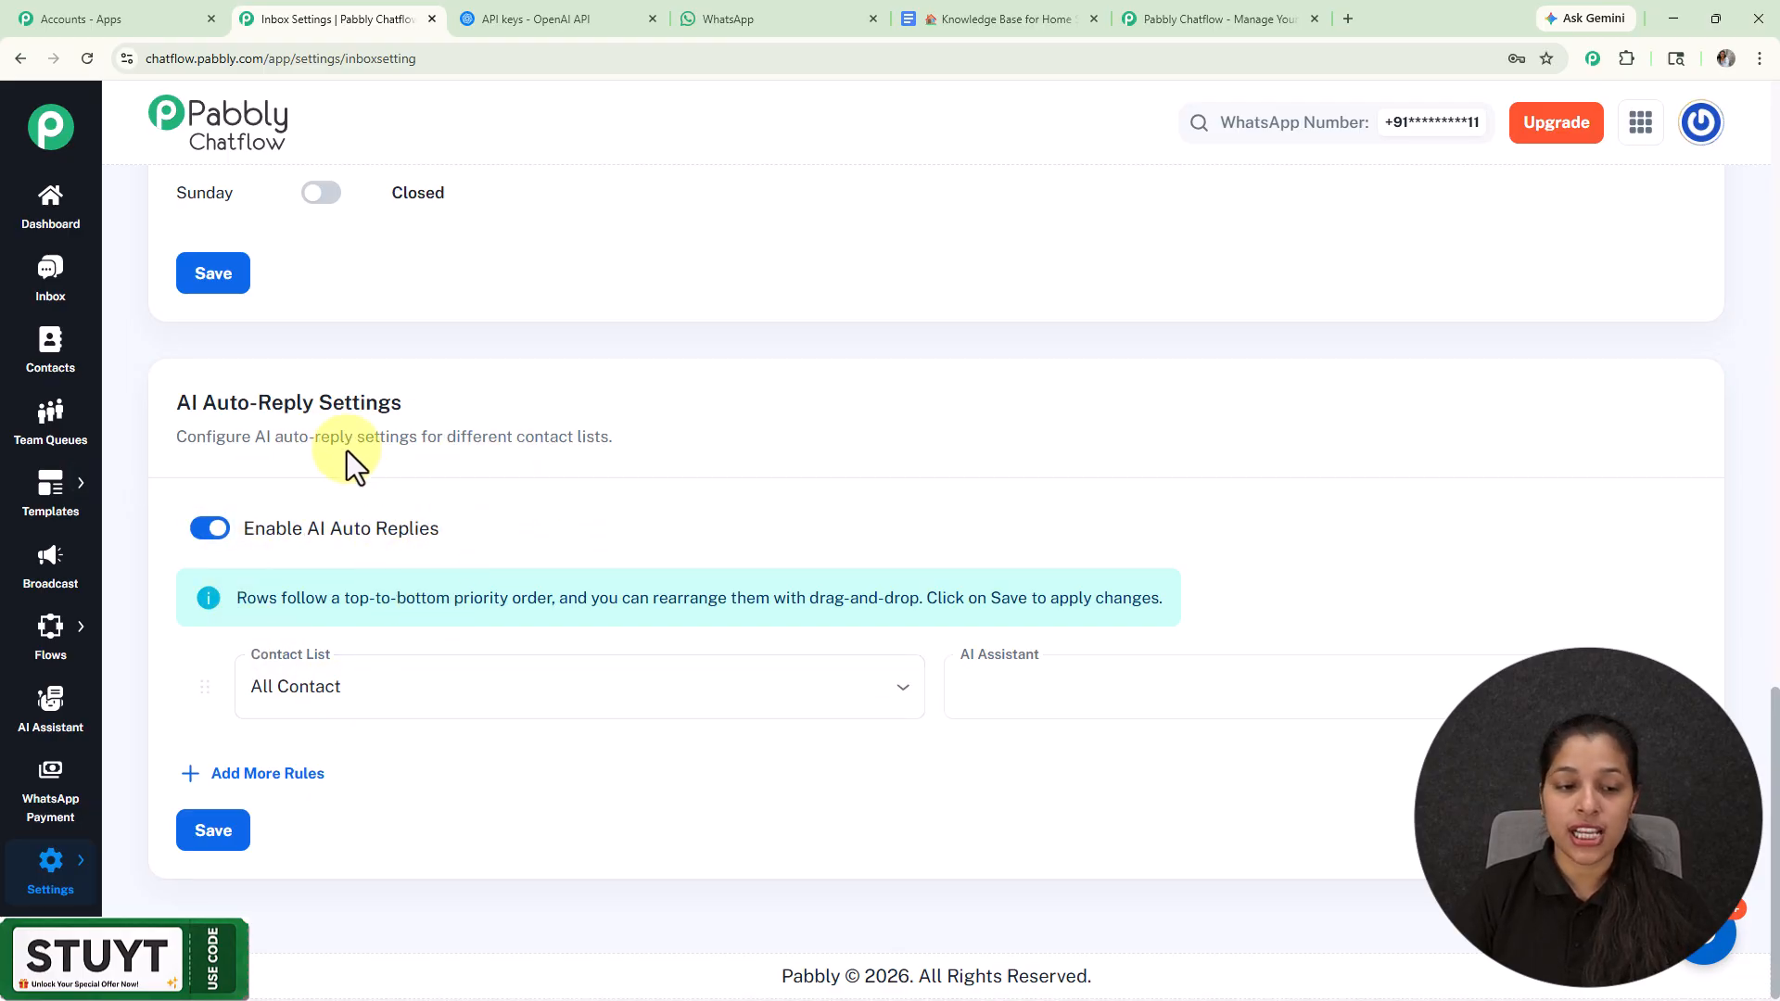
left_click(624, 694)
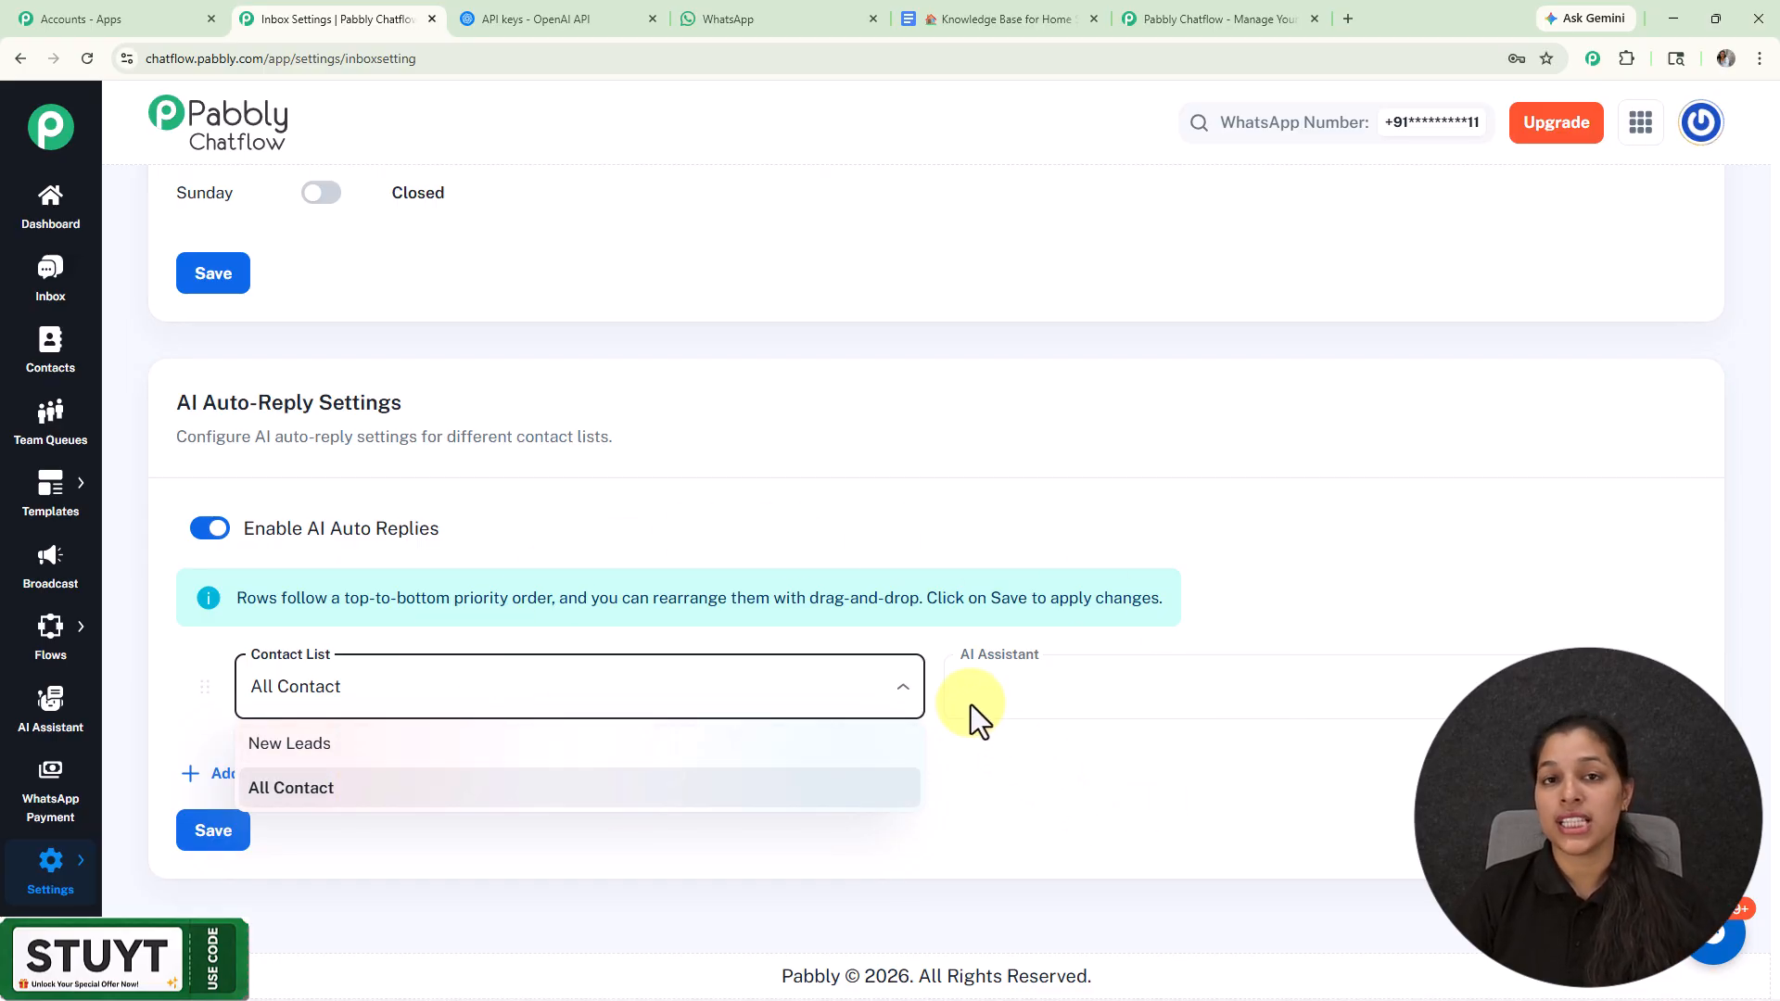
left_click(1101, 688)
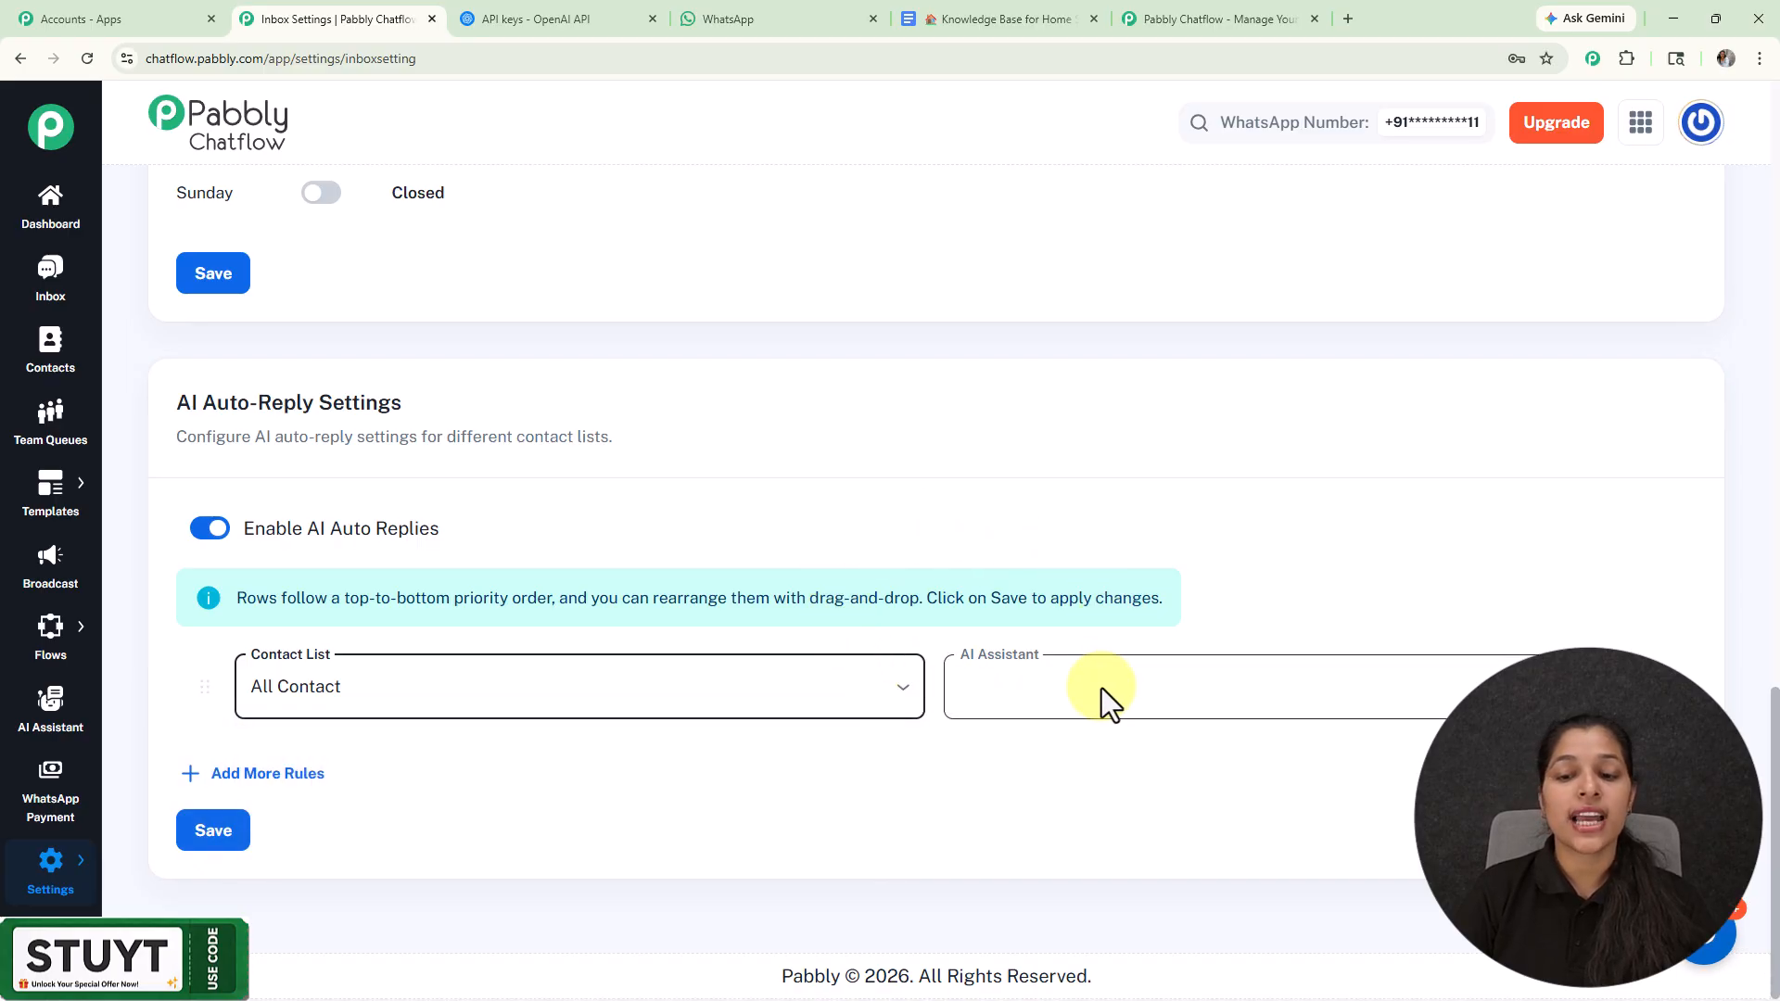
left_click(1101, 688)
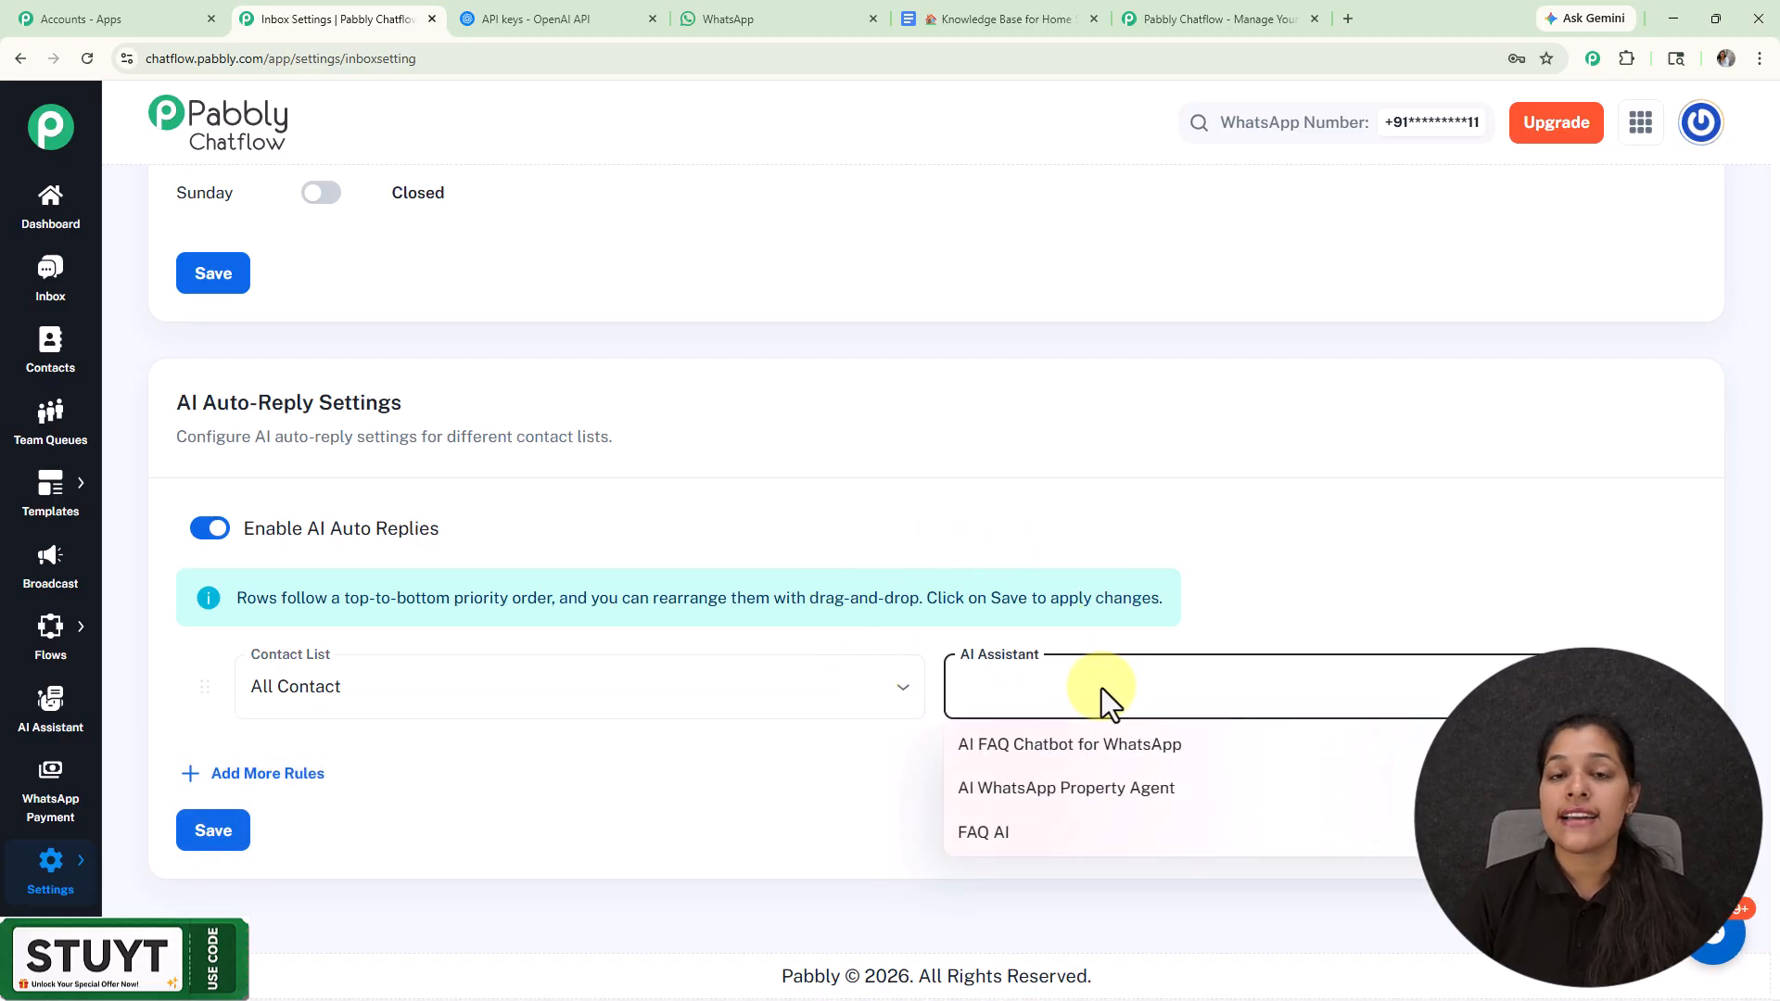
left_click(977, 510)
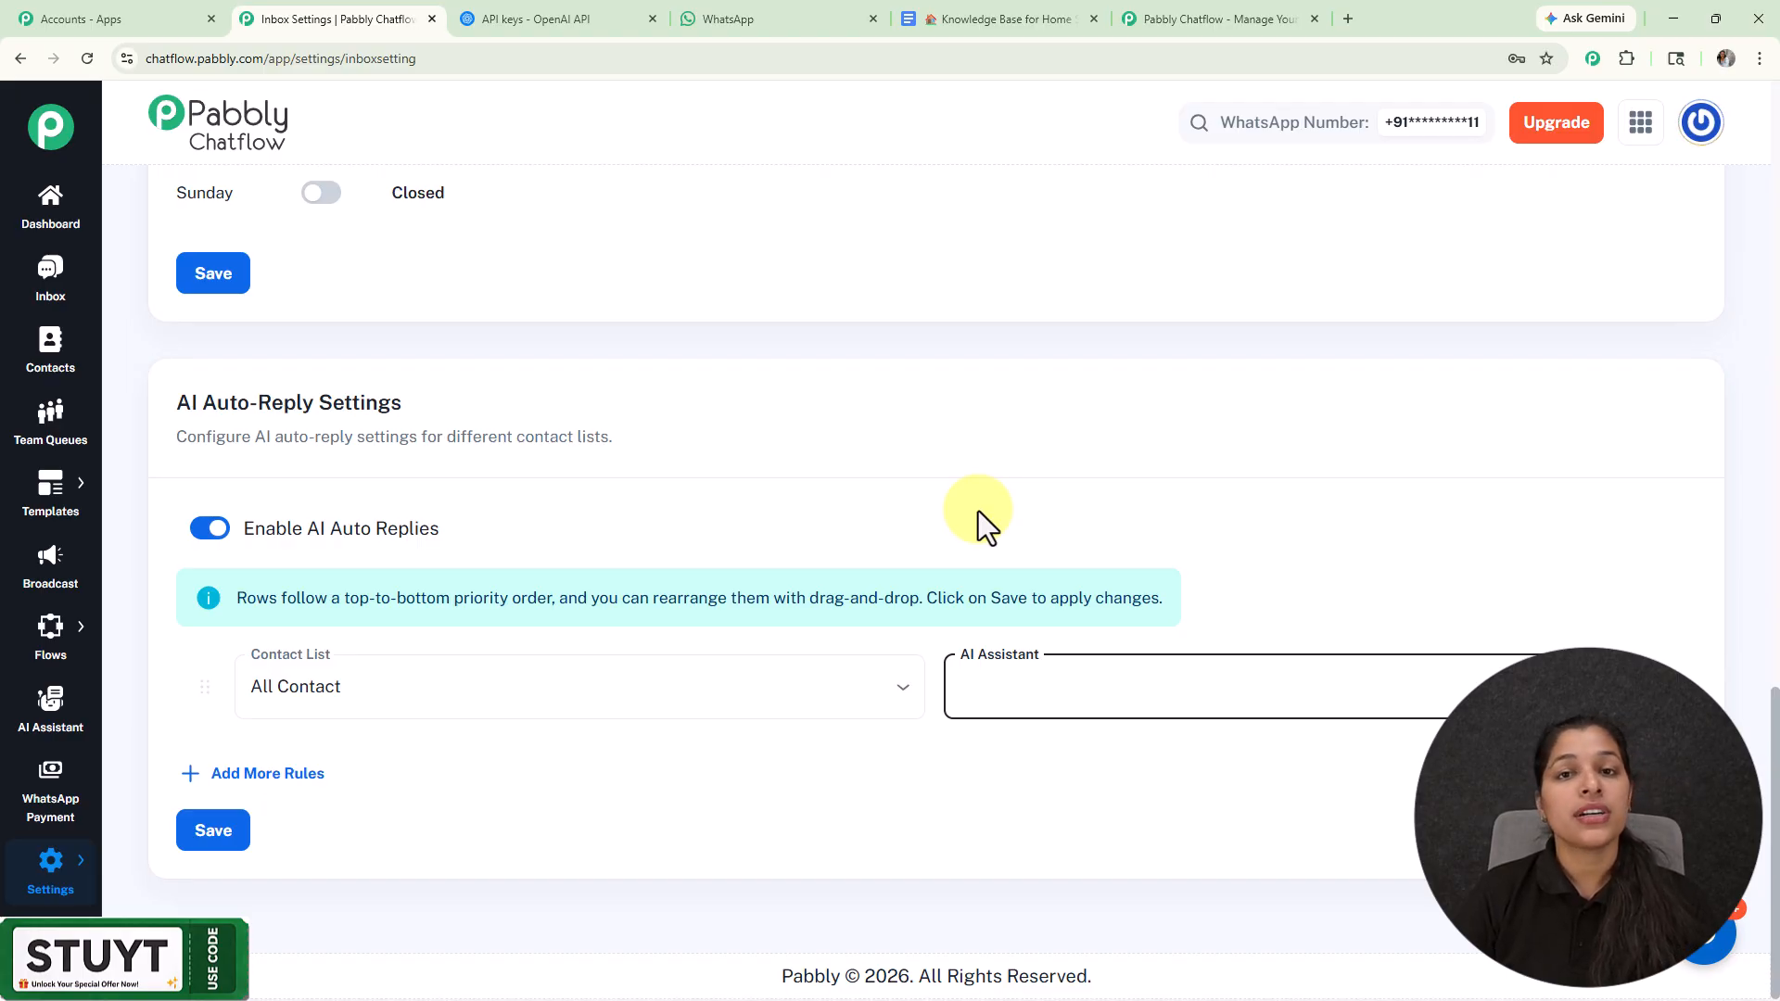
Step: Open the most recent conversation in the inbox and assign AI FAQ Chatbot for WhatsApp as its AI assistant
left_click(26, 297)
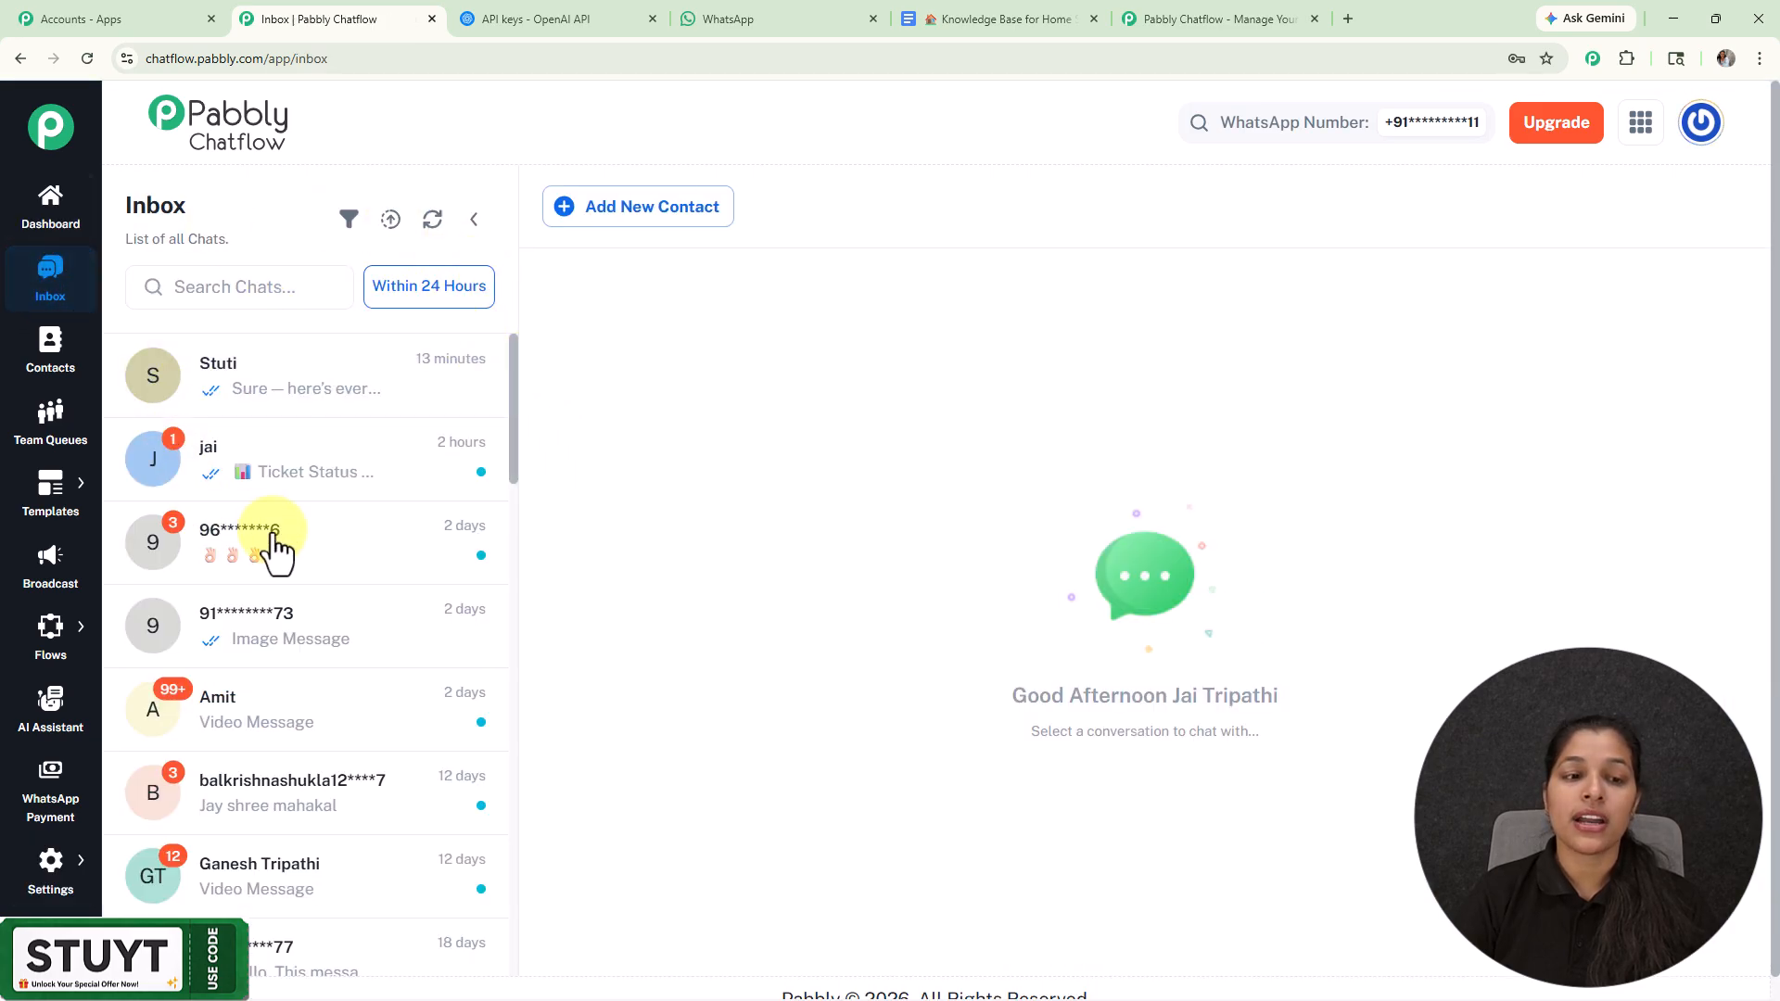
left_click(339, 392)
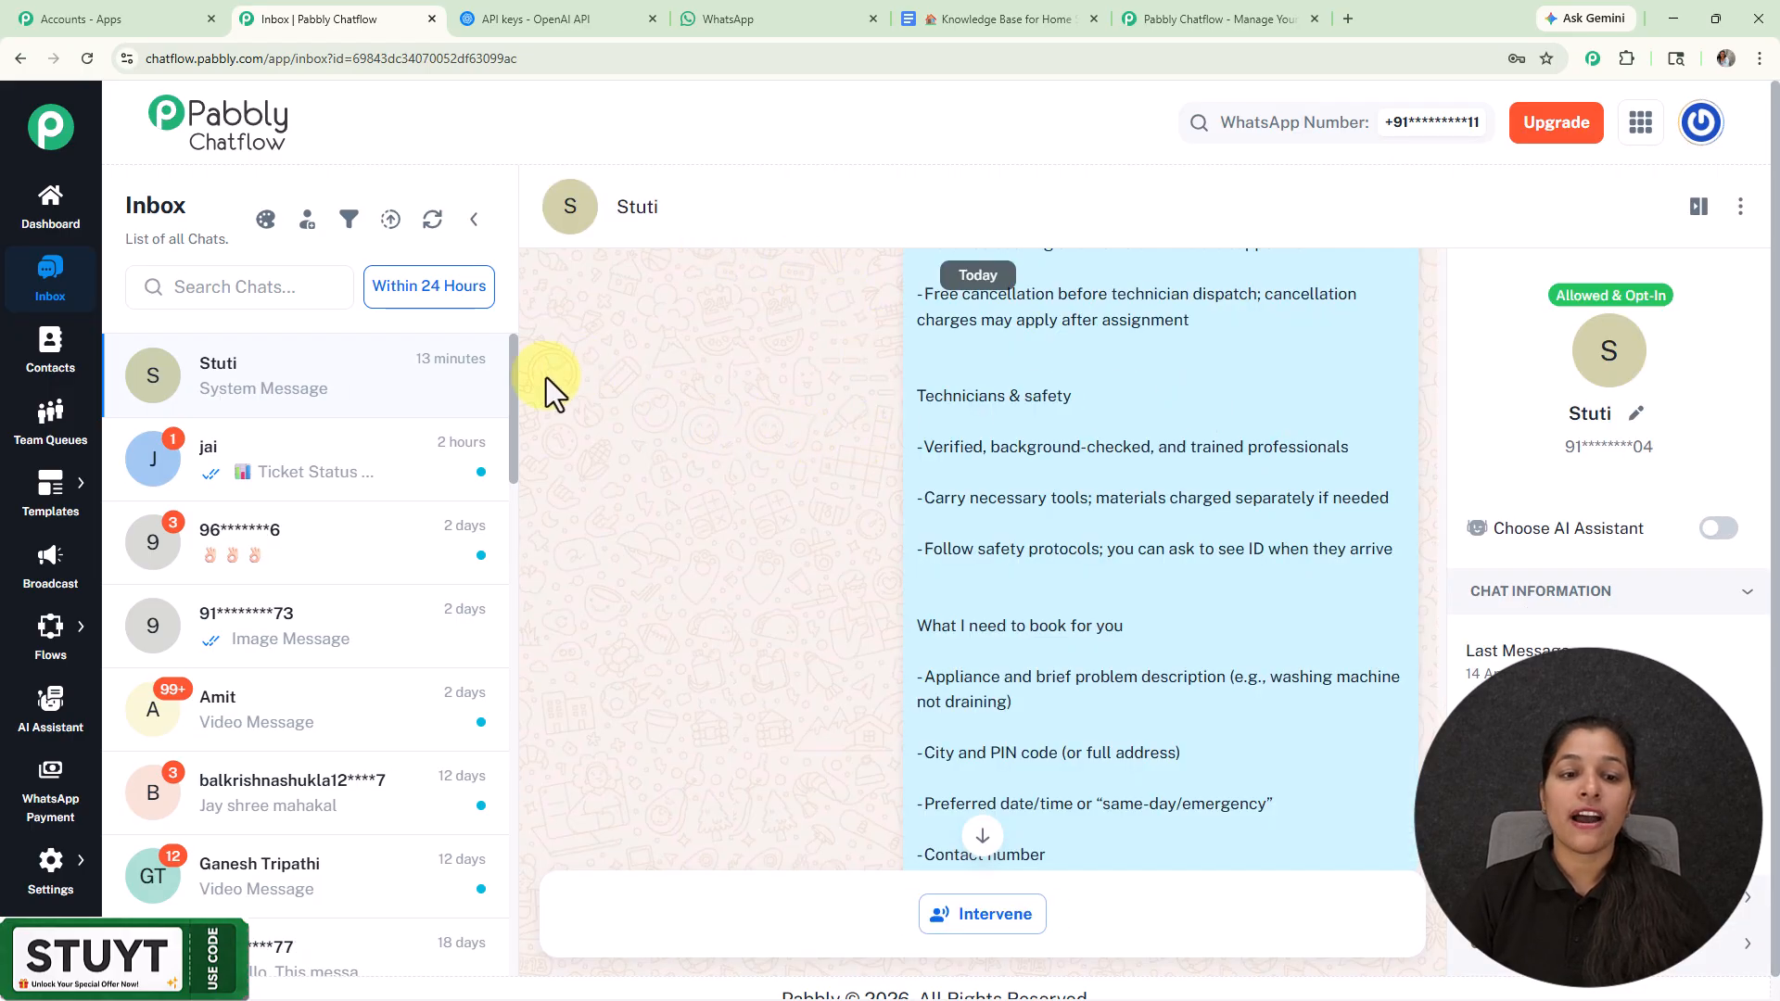
left_click(1717, 528)
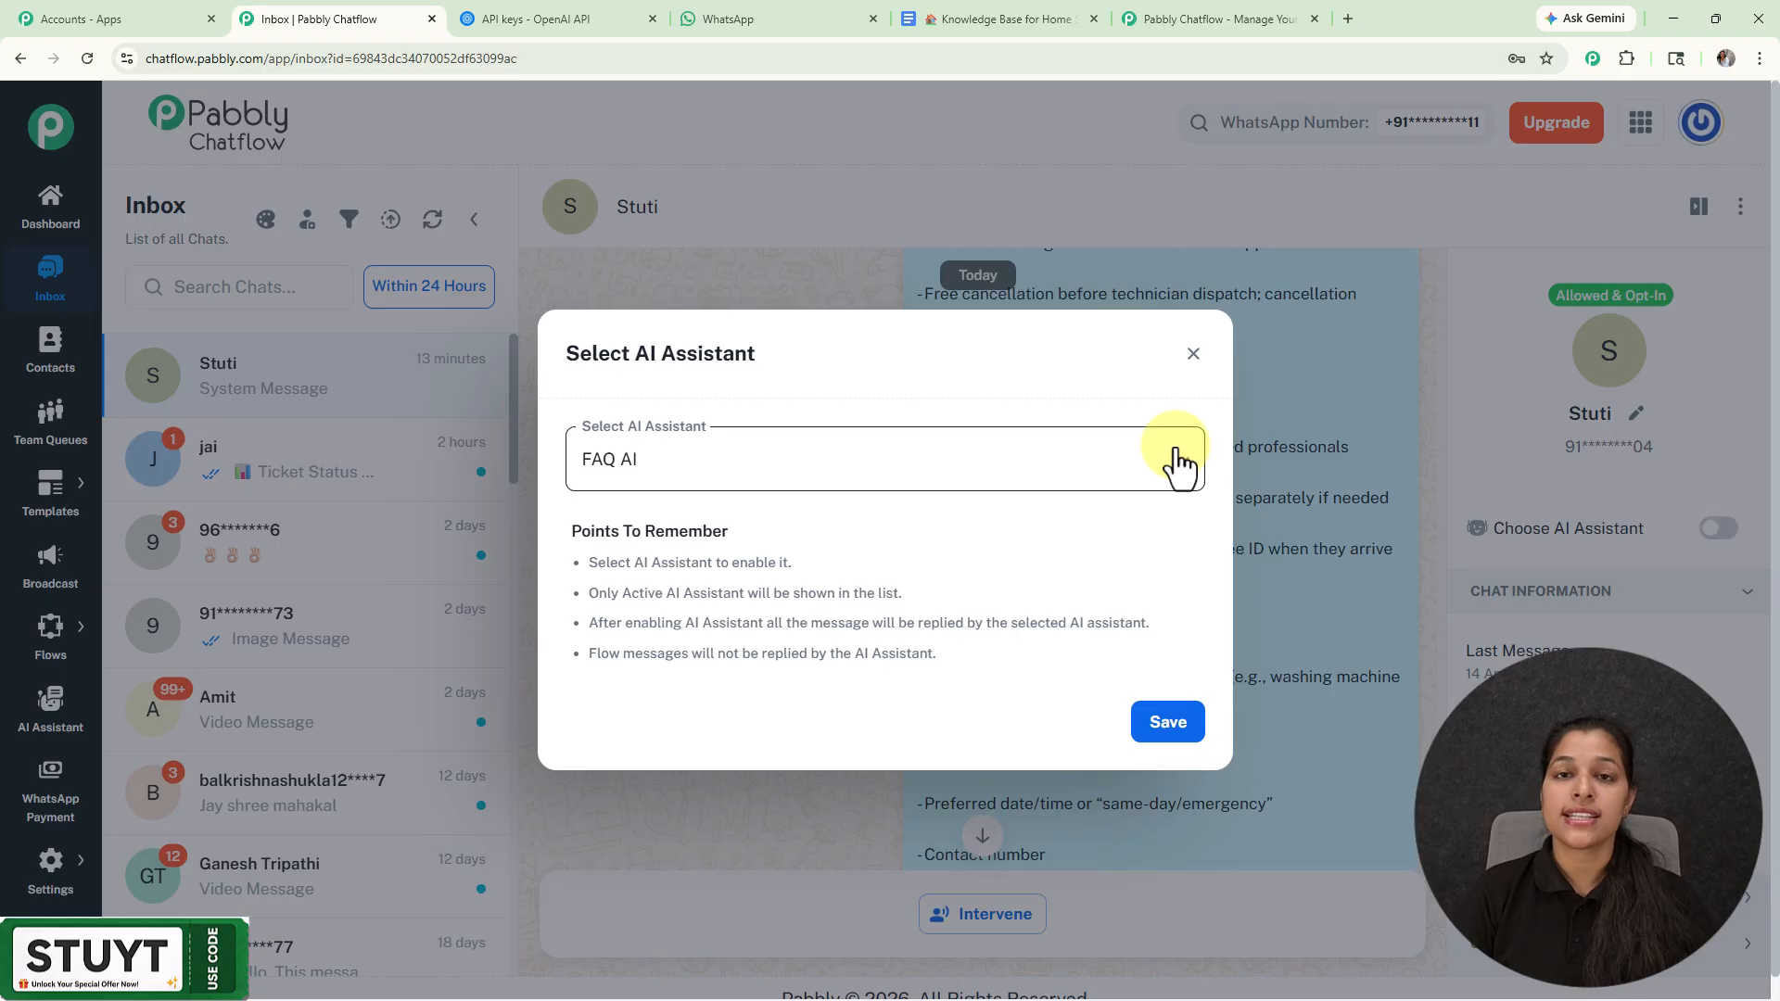
left_click(882, 477)
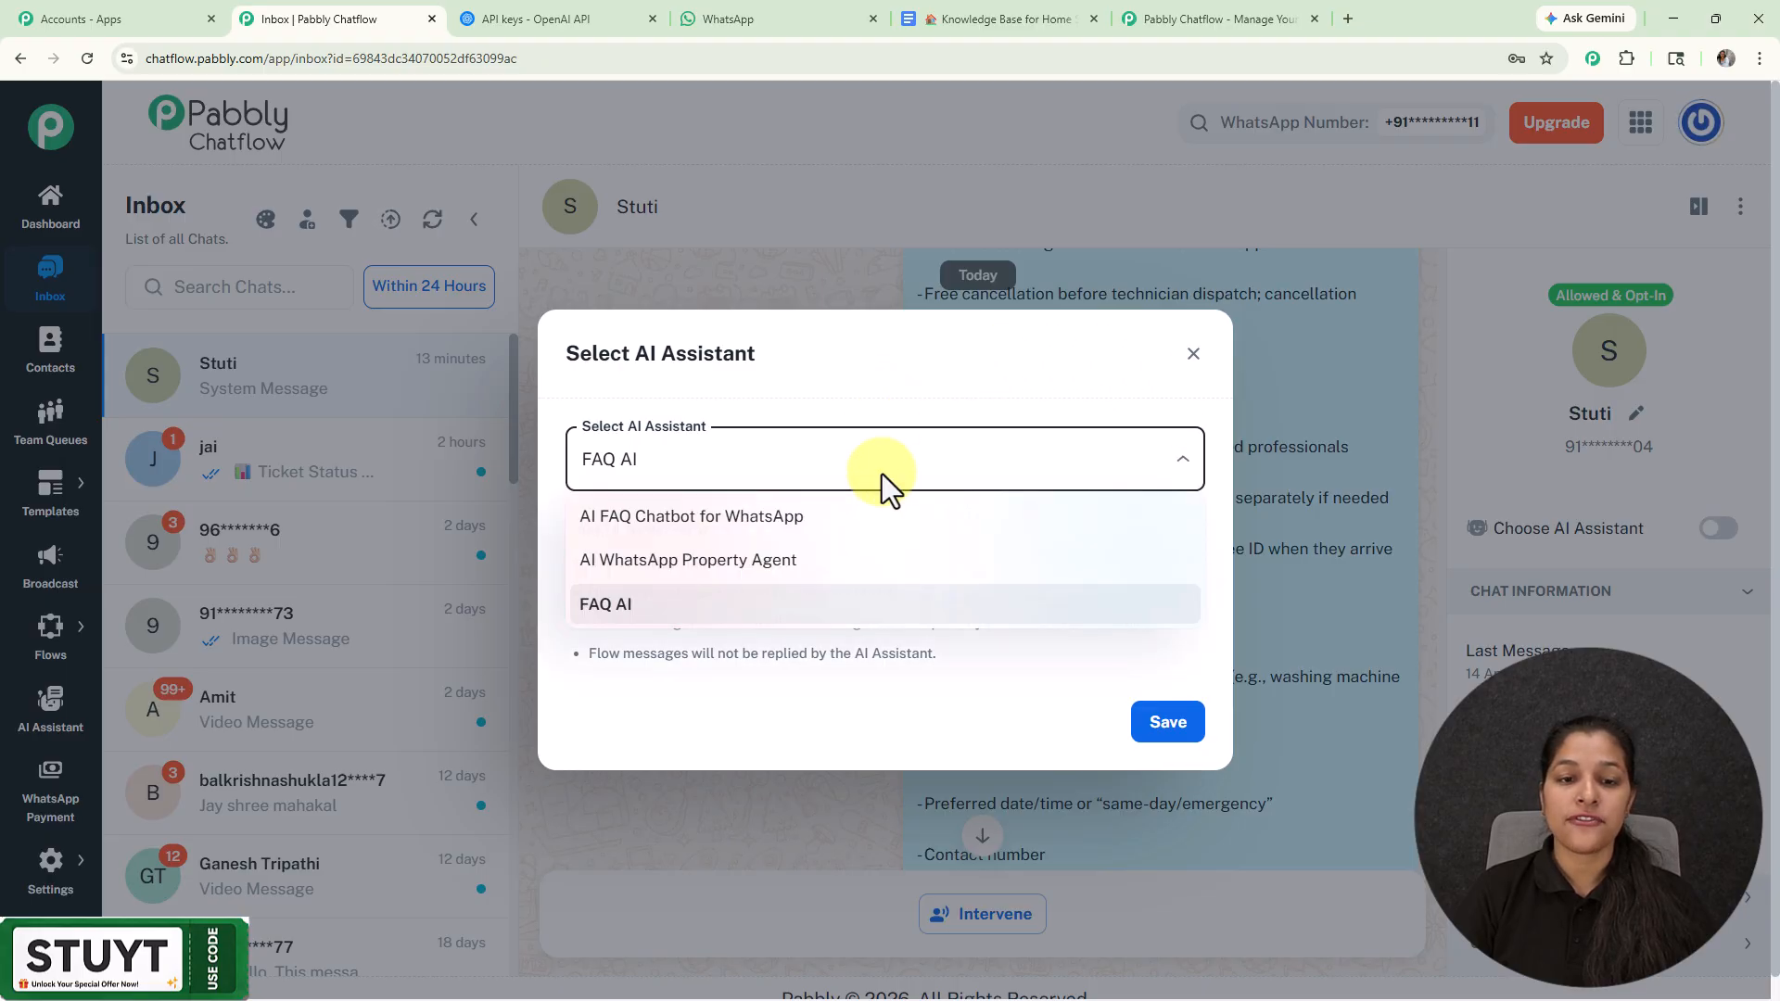
left_click(823, 525)
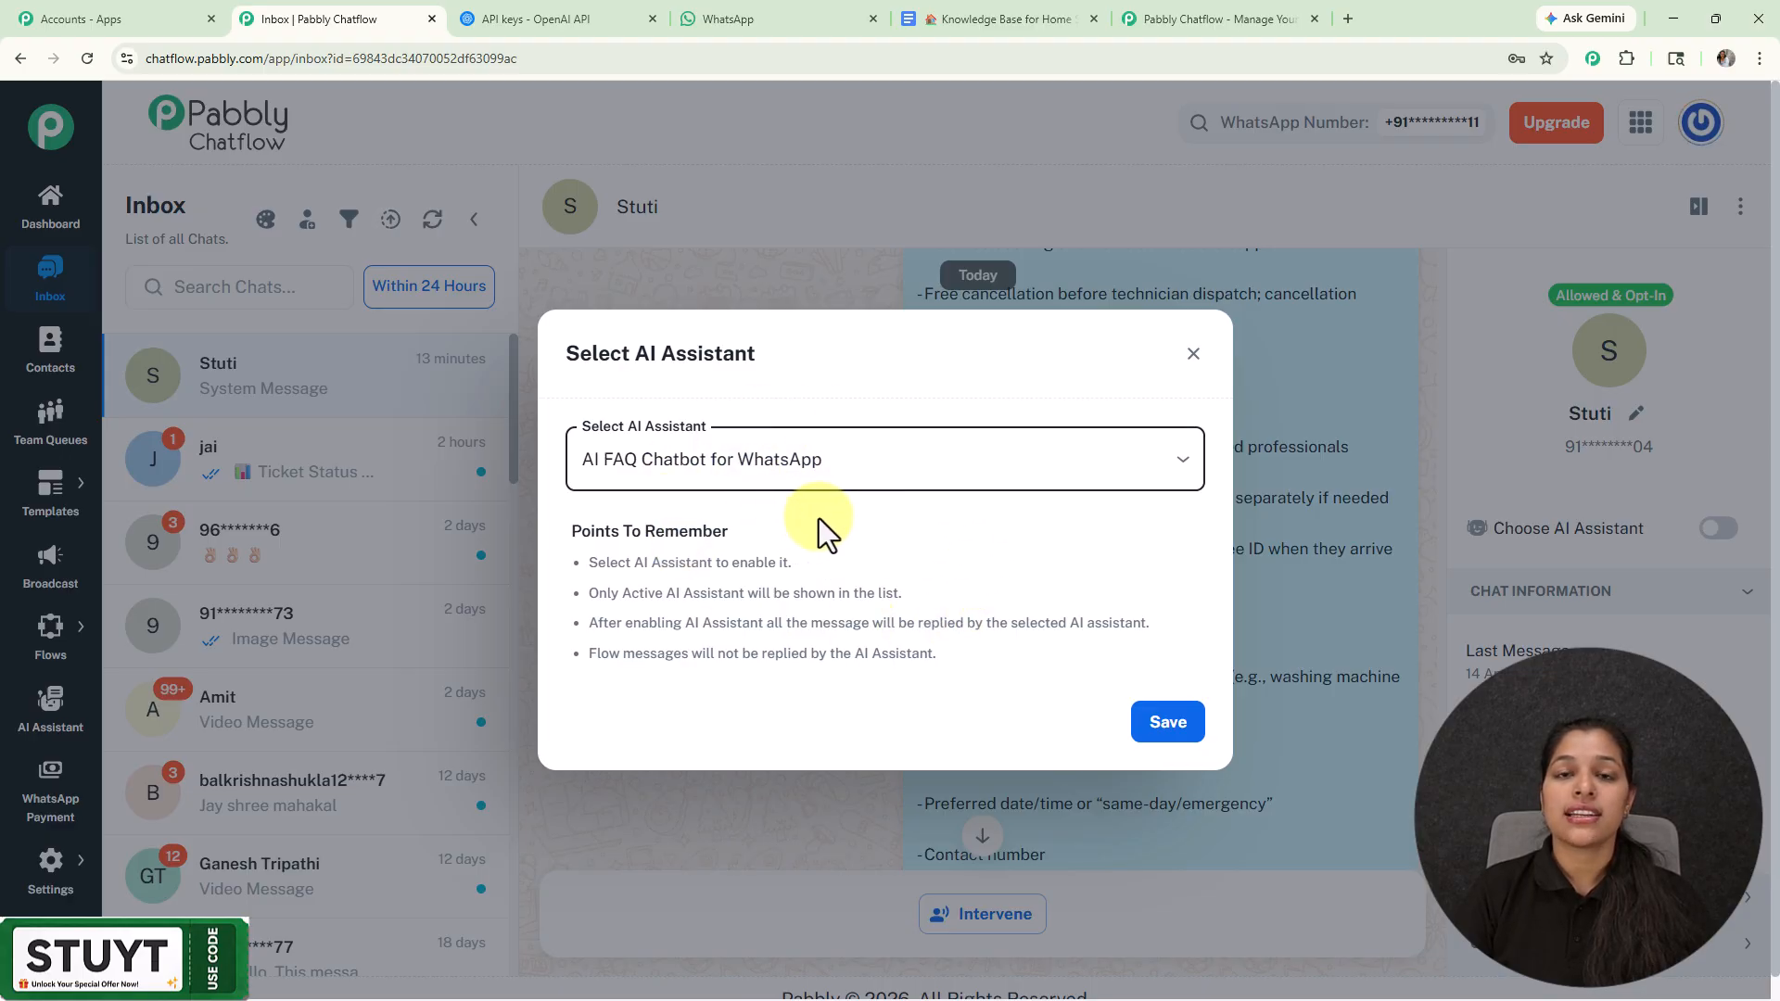
left_click(1170, 732)
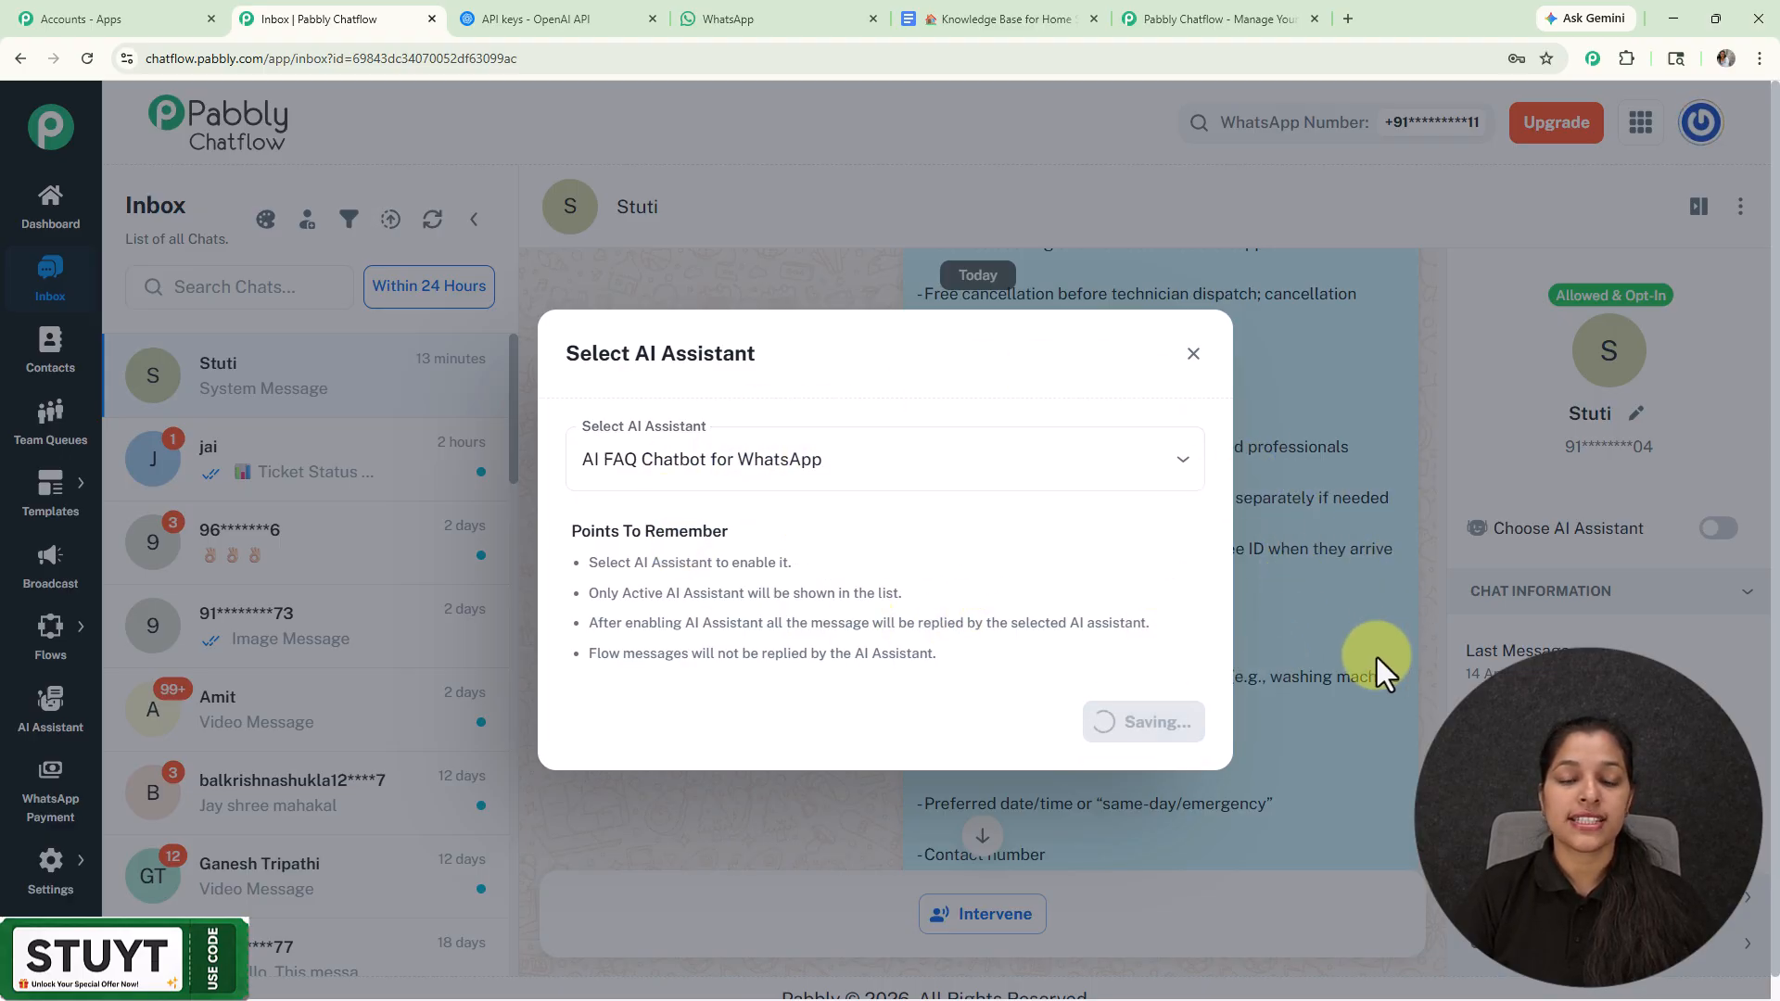